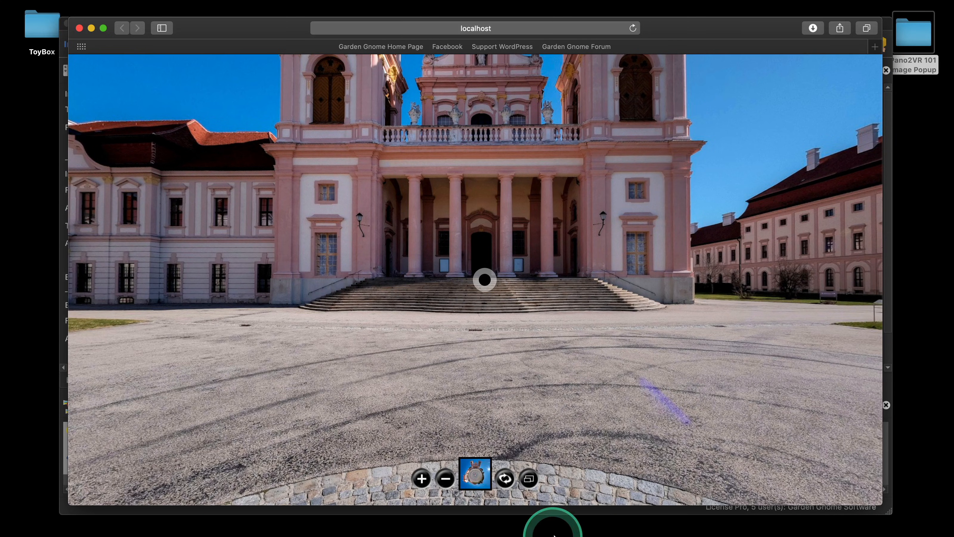
mouse_move(556, 532)
left_click(597, 504)
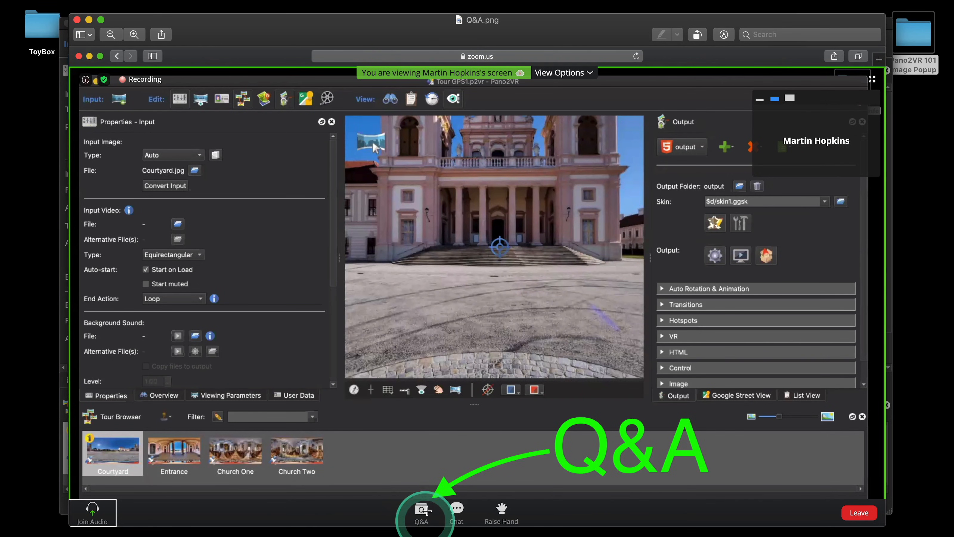
left_click(78, 19)
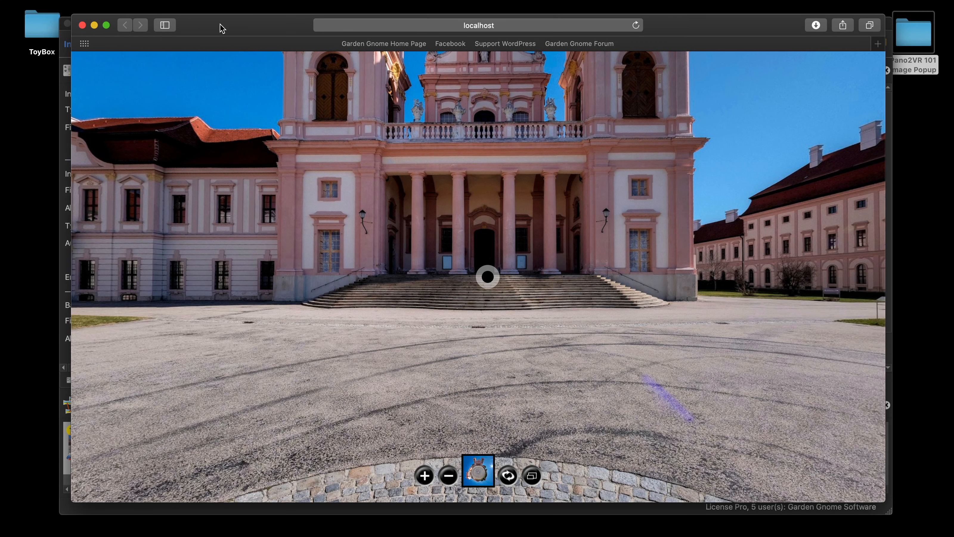
left_click(220, 24)
left_click(224, 28)
left_click(82, 25)
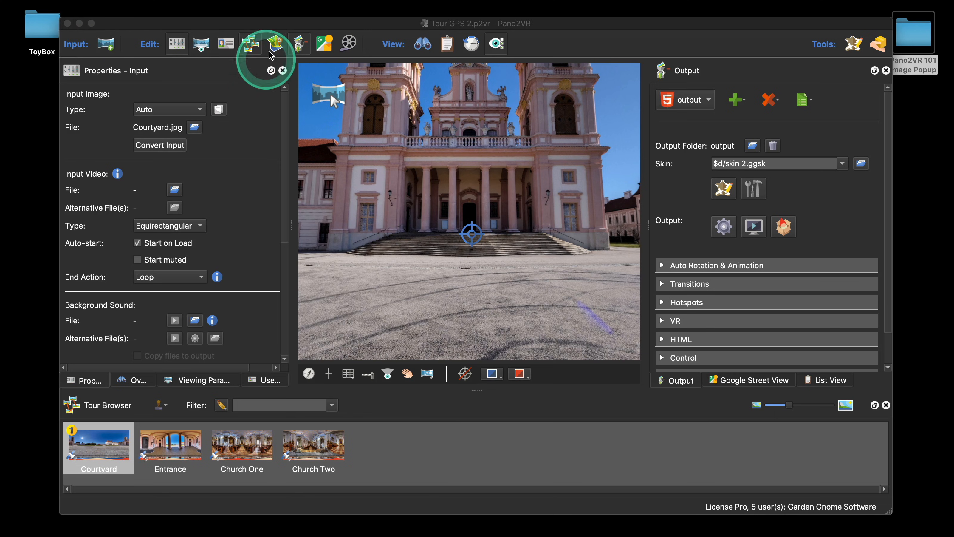
Step: Add an image element to the panorama using popup1.jpg from the Resources folder
left_click_drag(287, 30, 289, 39)
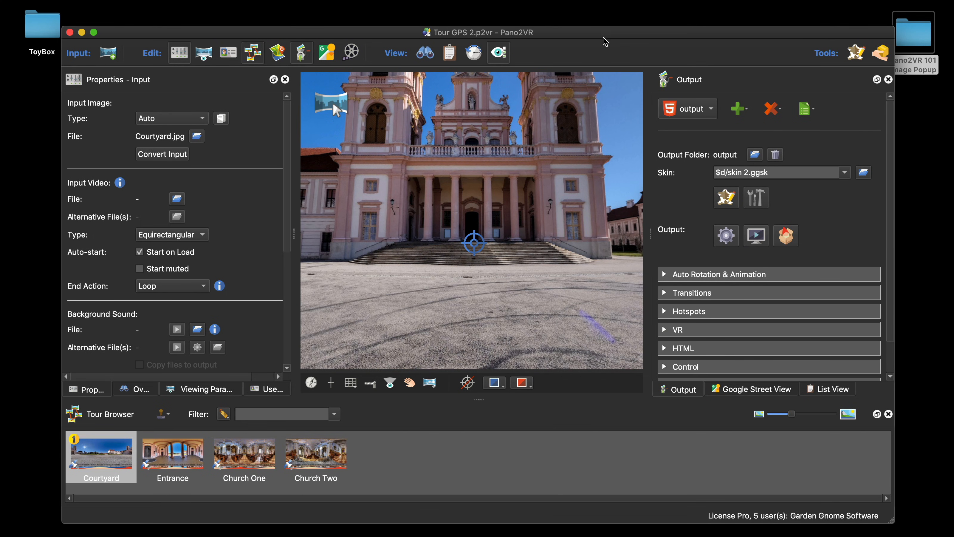
mouse_move(330, 108)
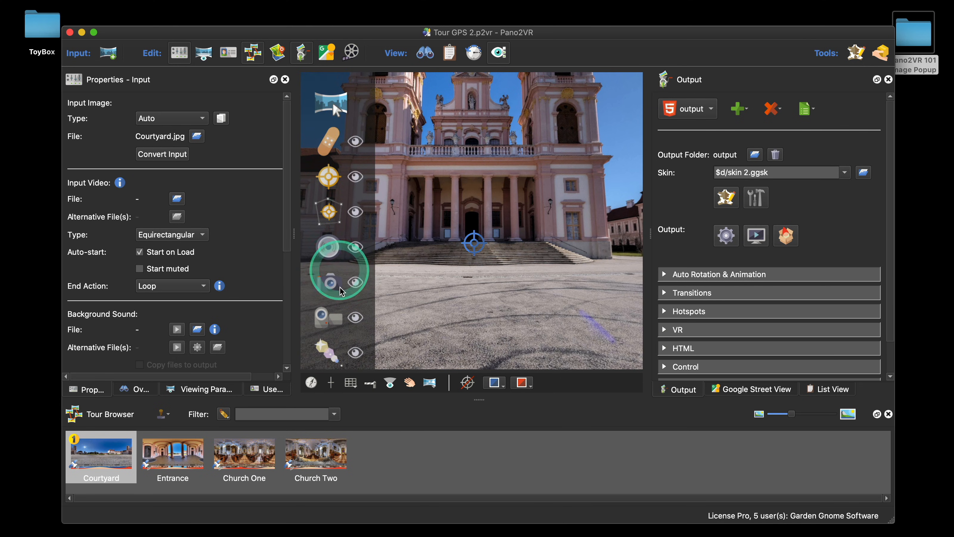
left_click(328, 282)
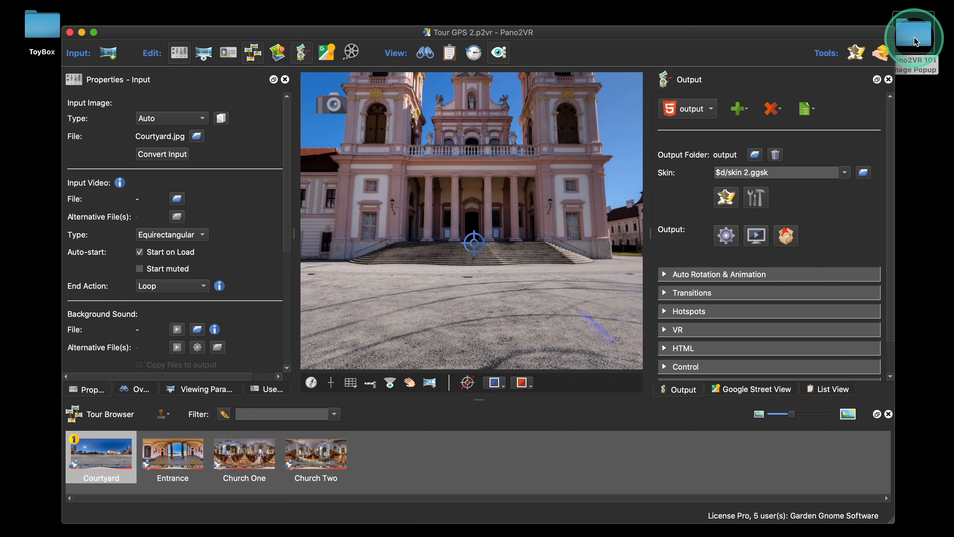
double_click(451, 151)
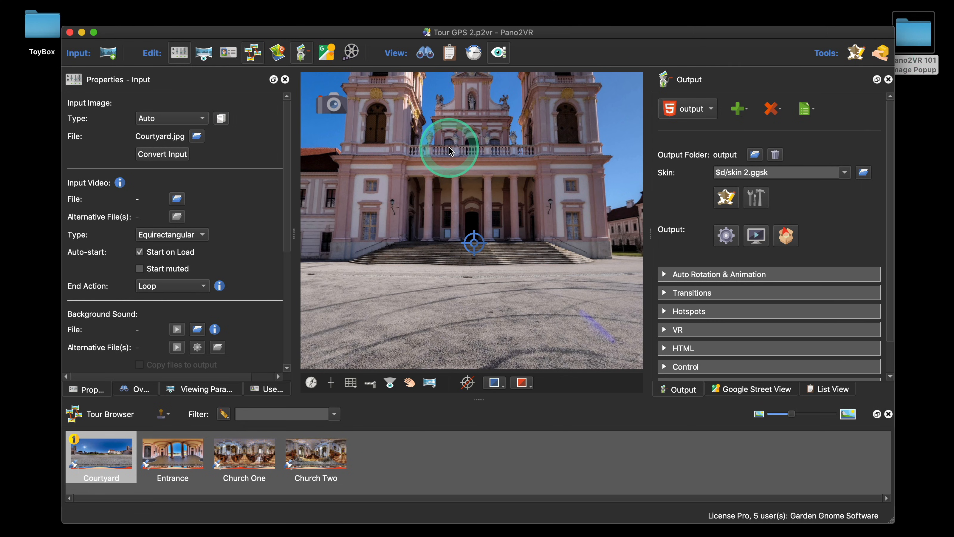
scroll(427, 263, "down", 1)
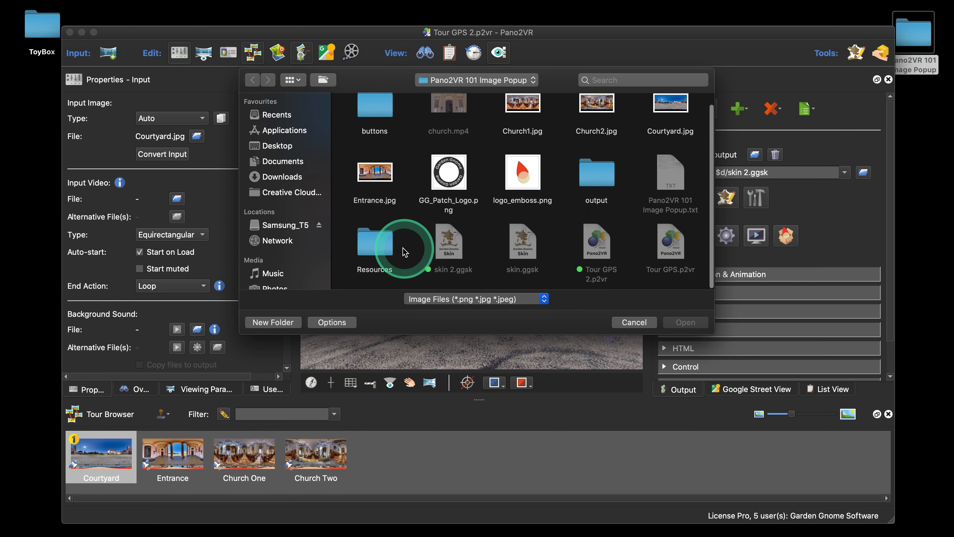
double_click(379, 248)
left_click(372, 127)
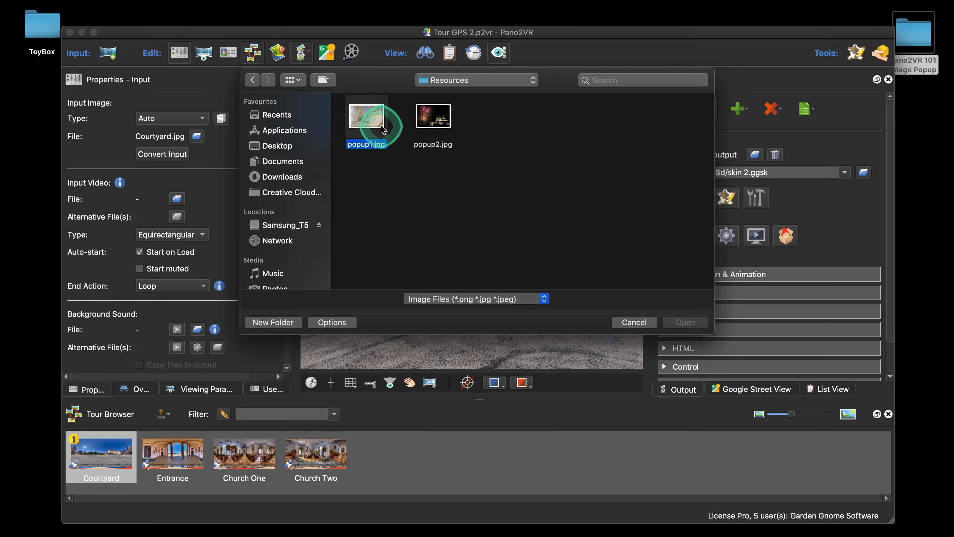
left_click(685, 322)
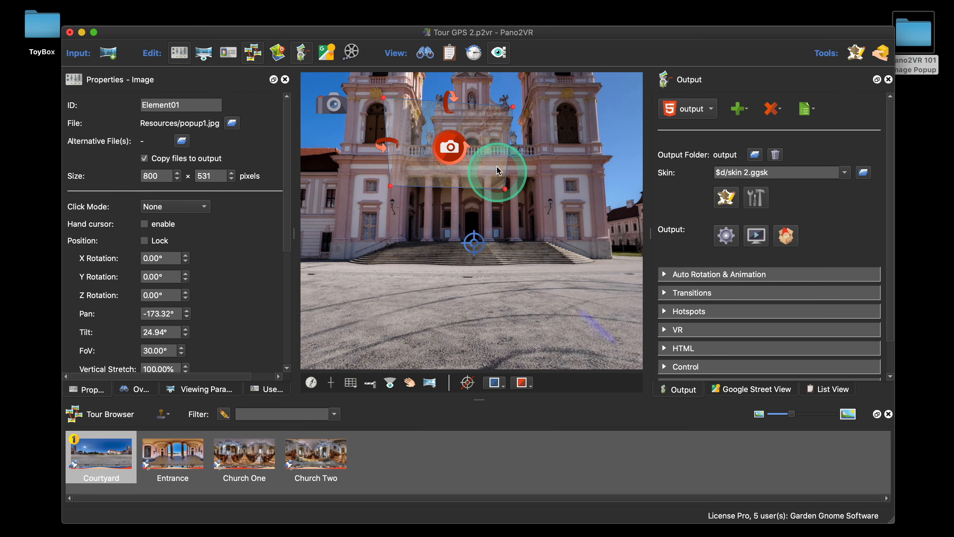
Step: Move the image element to the window right of the church entrance and scale it down
left_click_drag(450, 147, 569, 191)
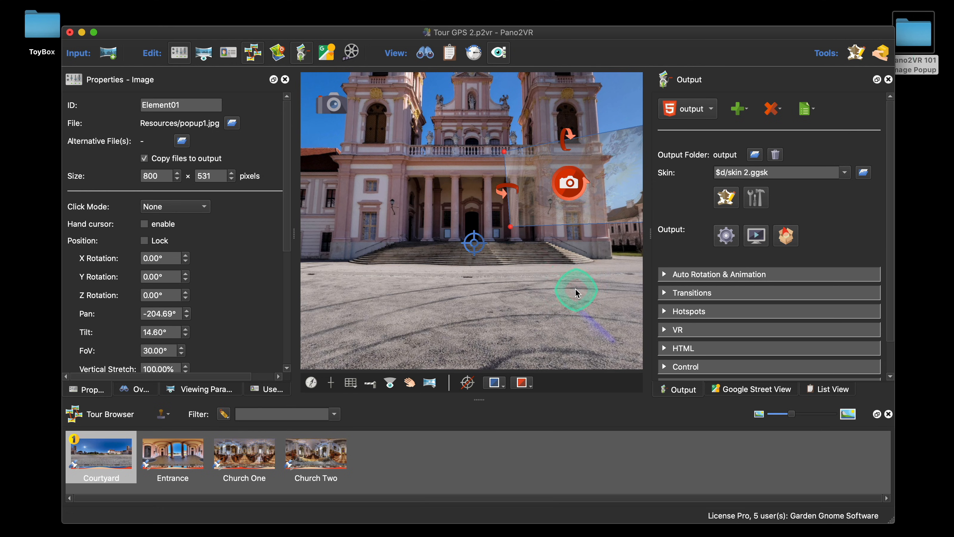
left_click_drag(571, 288, 449, 265)
left_click(457, 180)
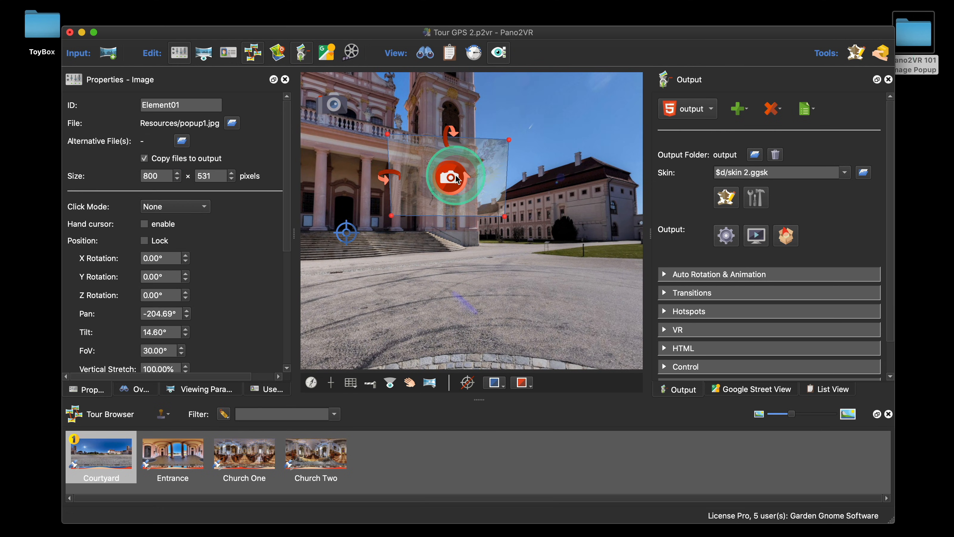
left_click_drag(386, 193, 467, 188)
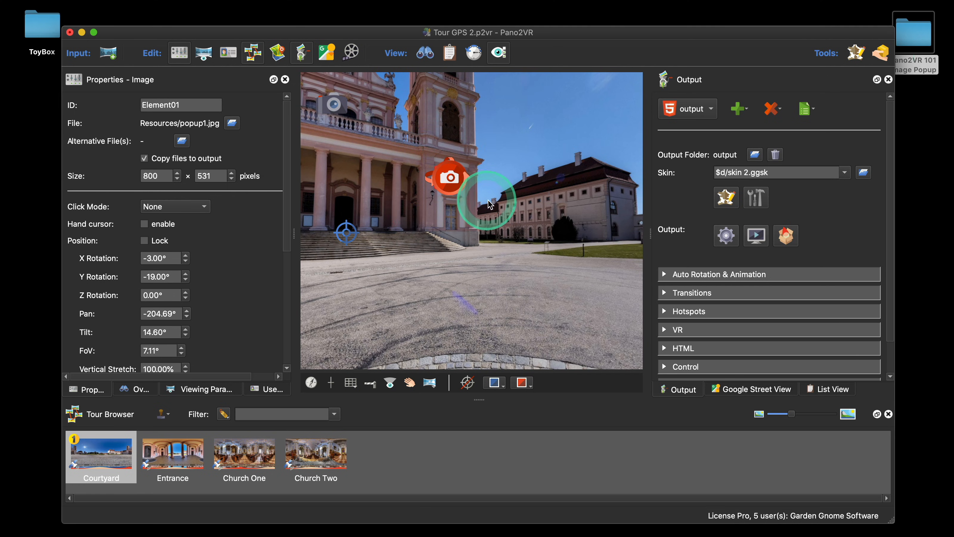
Step: Fine-tune the image element's position and rotation so it fits inside the window frame
scroll(518, 202, "up", 10)
left_click_drag(540, 200, 527, 345)
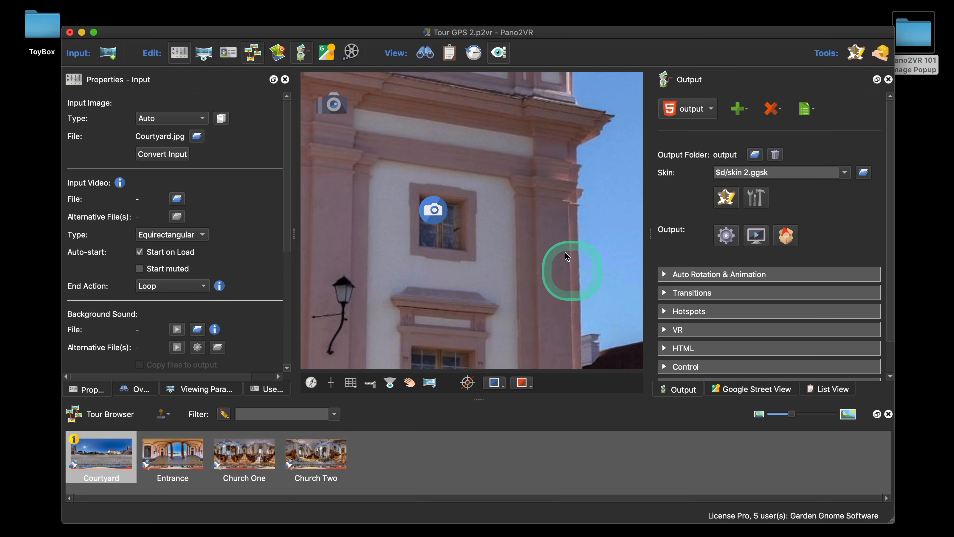
left_click(432, 222)
left_click_drag(438, 213, 447, 224)
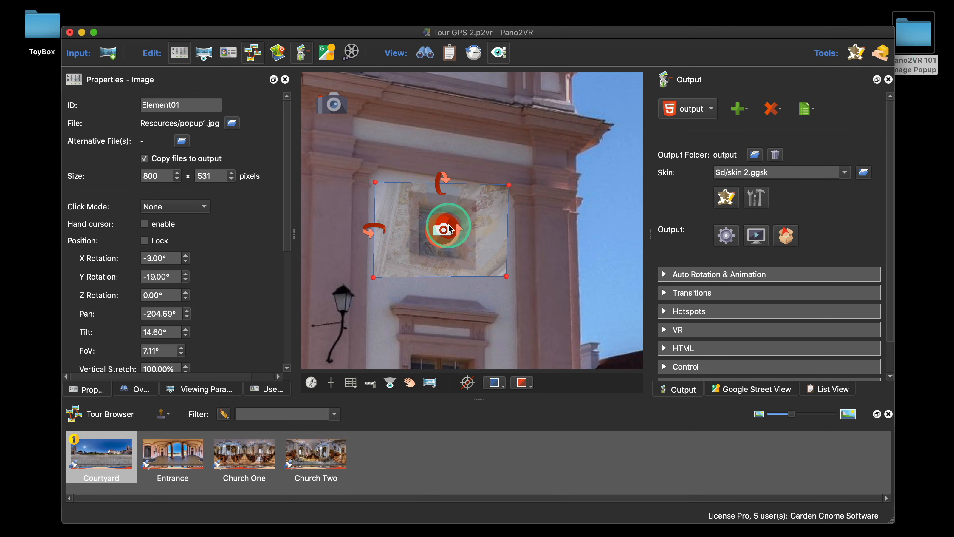
left_click_drag(446, 176, 446, 178)
left_click_drag(370, 231, 371, 231)
left_click_drag(468, 233, 445, 180)
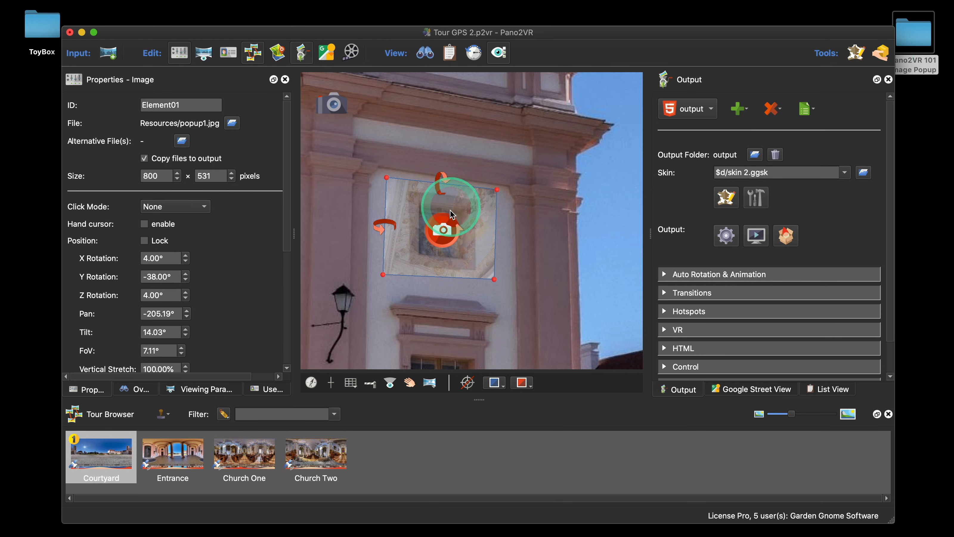
Step: Generate the tour output and preview the image element in the browser
left_click(726, 235)
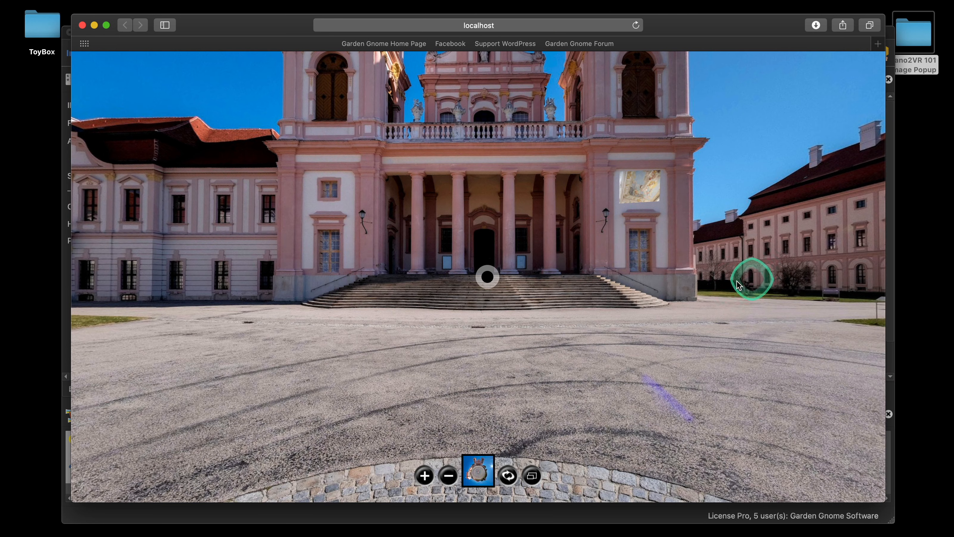
left_click_drag(750, 277, 654, 279)
scroll(653, 285, "down", 2)
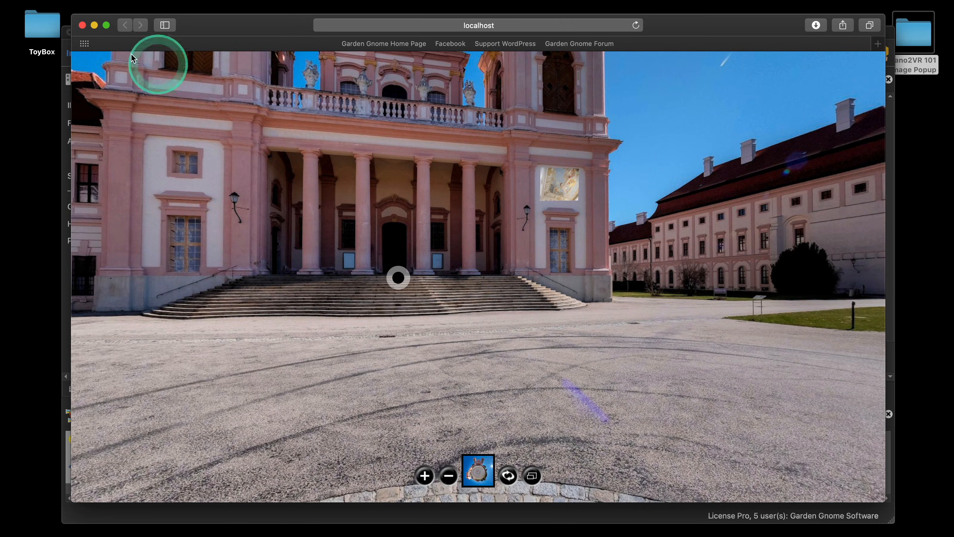
left_click(82, 24)
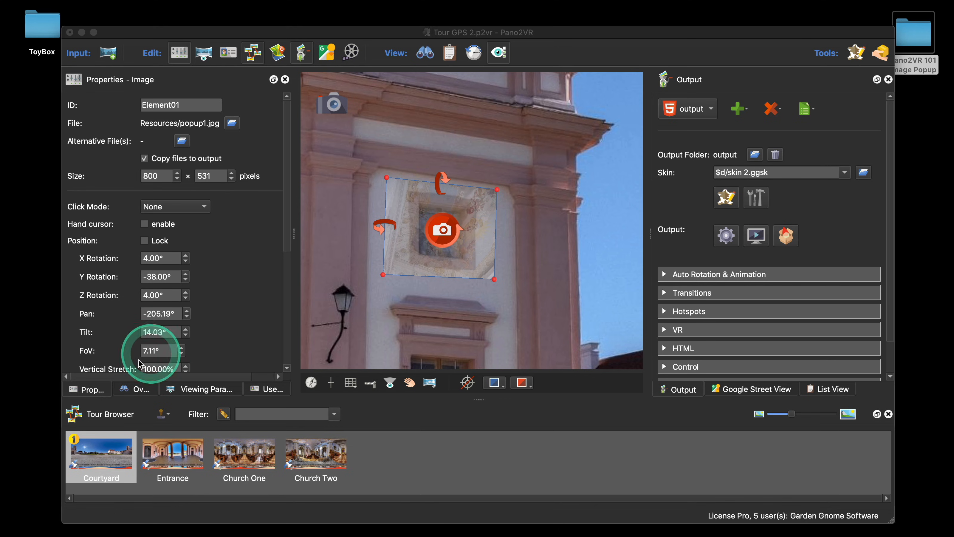
Step: Set the image element's click mode to Pop out 100%
left_click(92, 392)
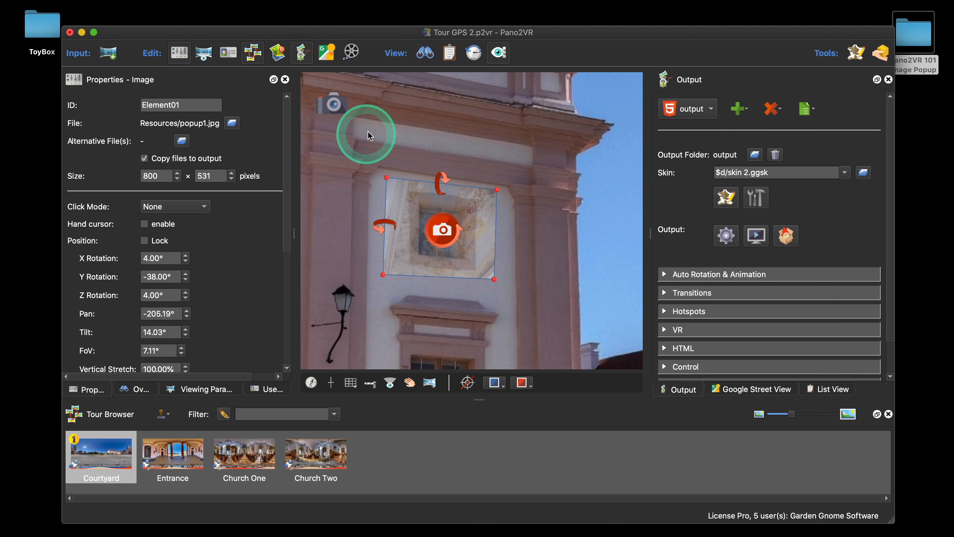
left_click(499, 117)
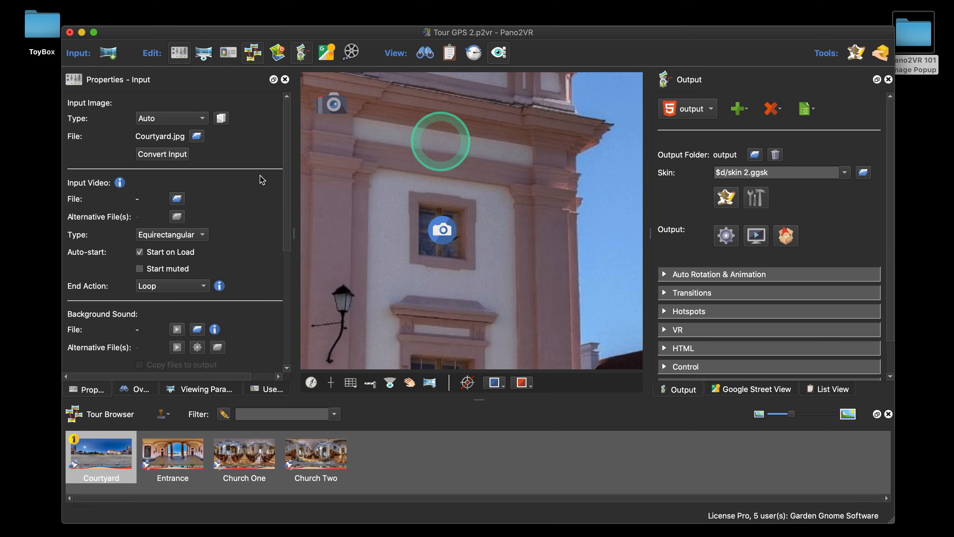
left_click(442, 231)
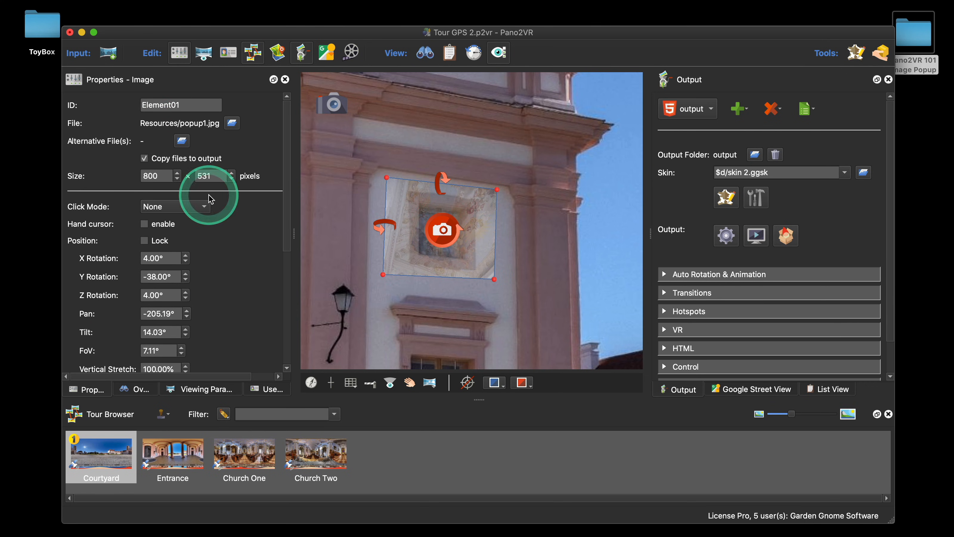
scroll(211, 250, "down", 1)
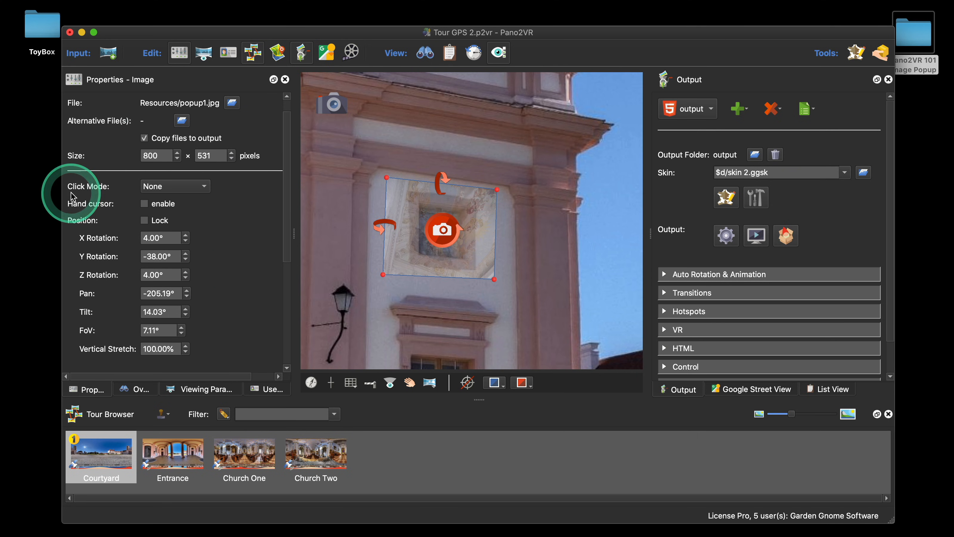
left_click(177, 187)
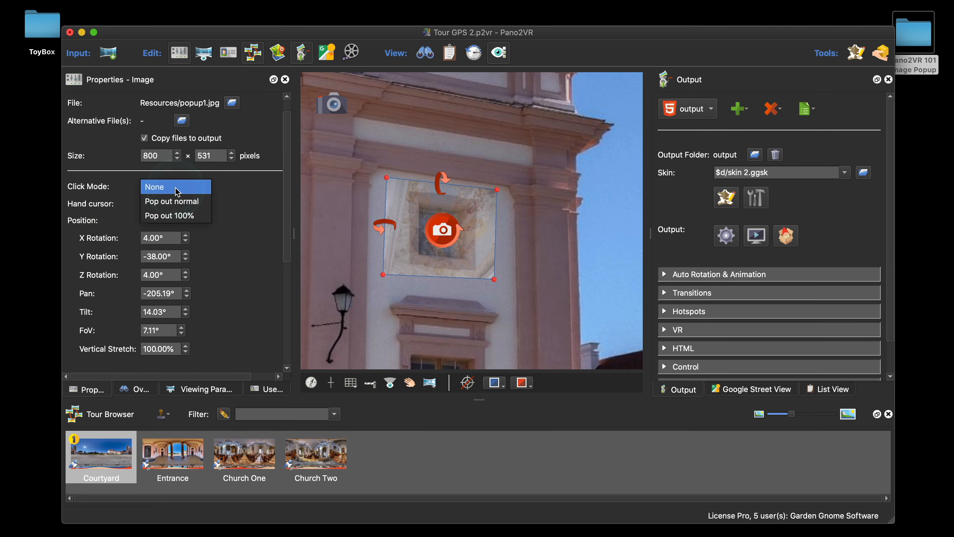
left_click(180, 215)
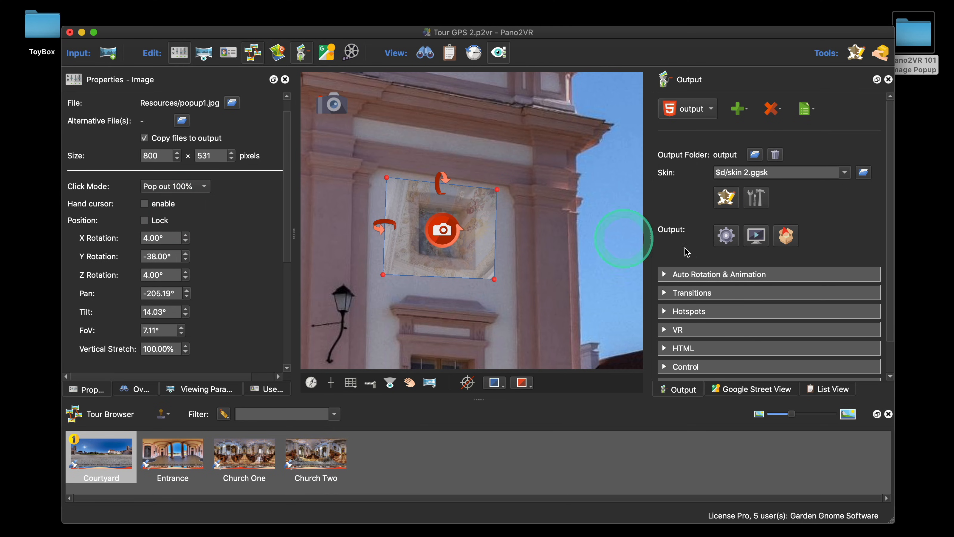
Step: Preview the tour and test popping out the image and closing it
left_click(726, 236)
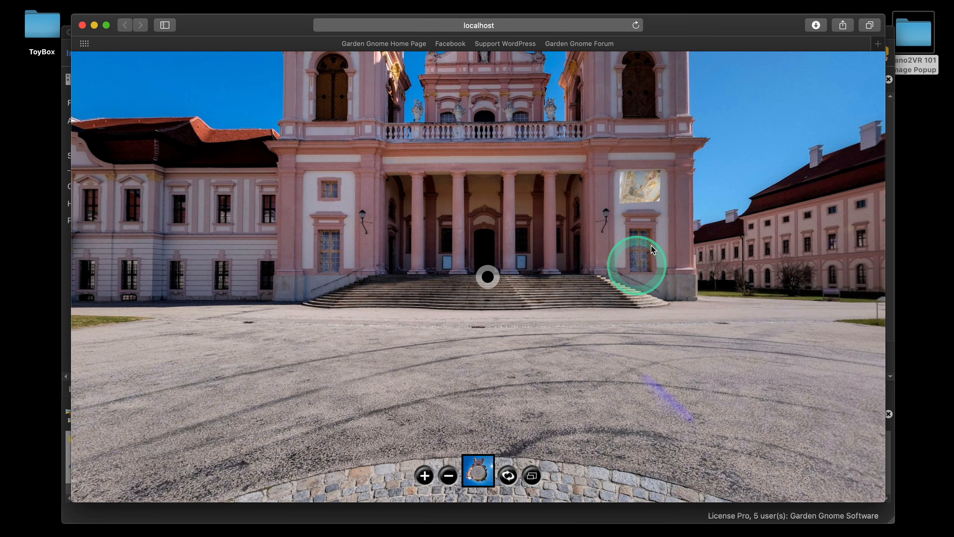
left_click(649, 192)
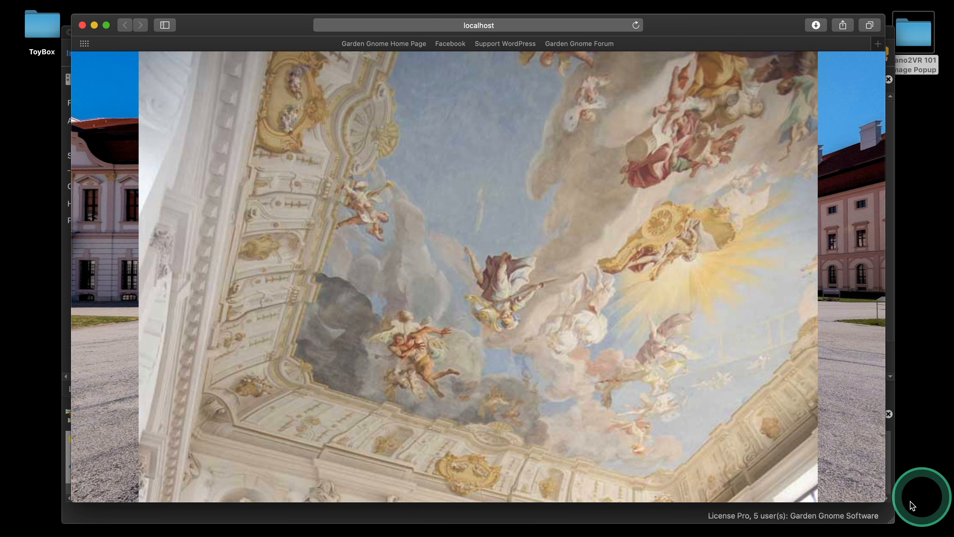
left_click_drag(884, 500, 802, 476)
left_click_drag(394, 238, 428, 227)
left_click(431, 238)
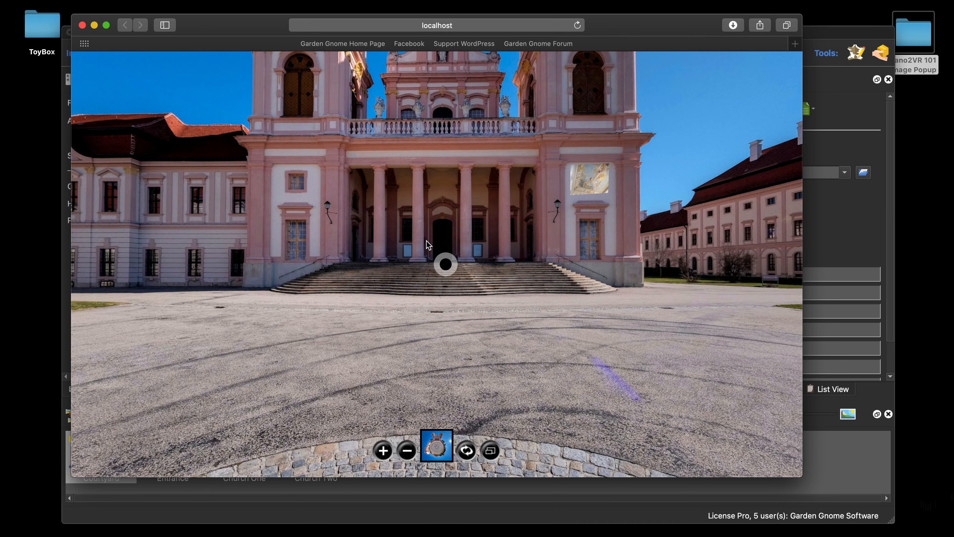
left_click(81, 25)
Step: Enable the hand cursor for the image element and output the tour preview again
left_click(443, 230)
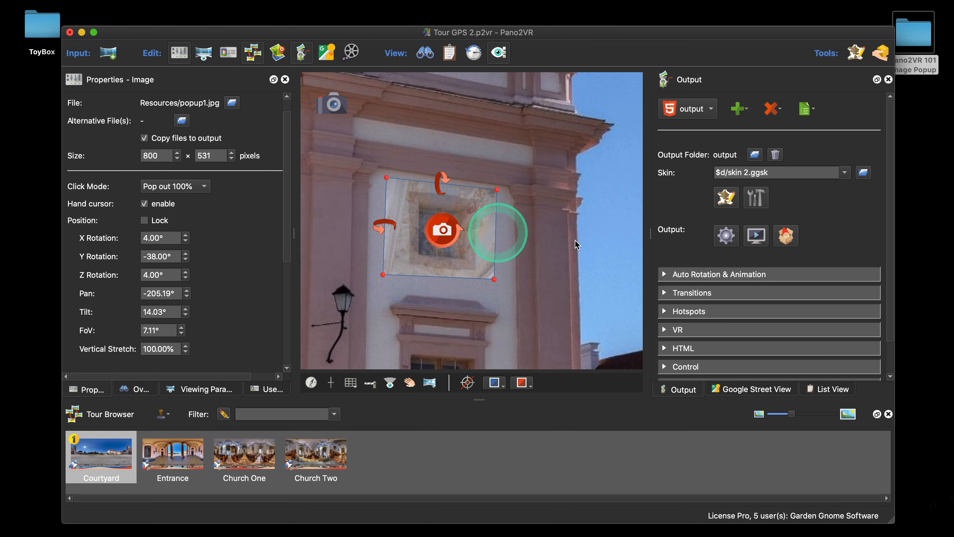
left_click(726, 235)
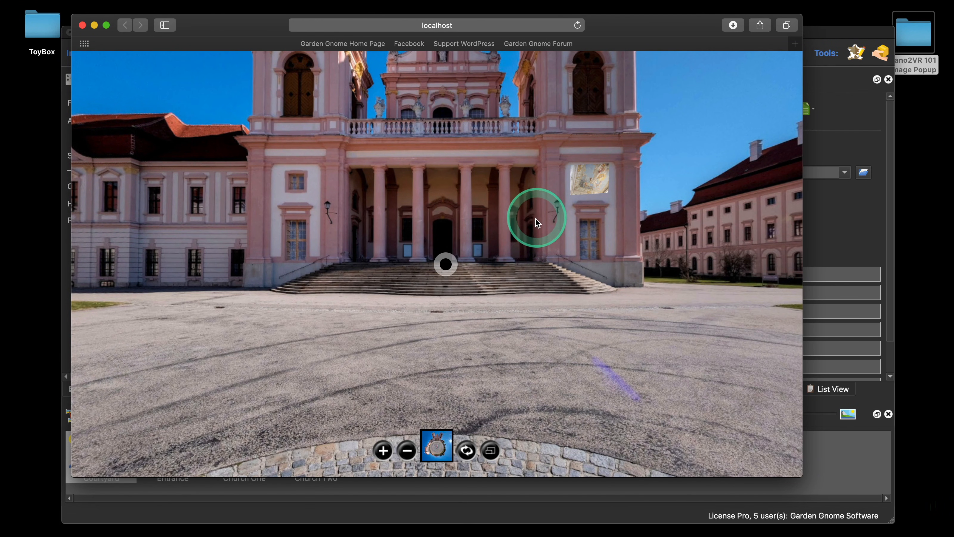
Step: Test the pop-out image and hand cursor in the browser preview while panning around
left_click(584, 190)
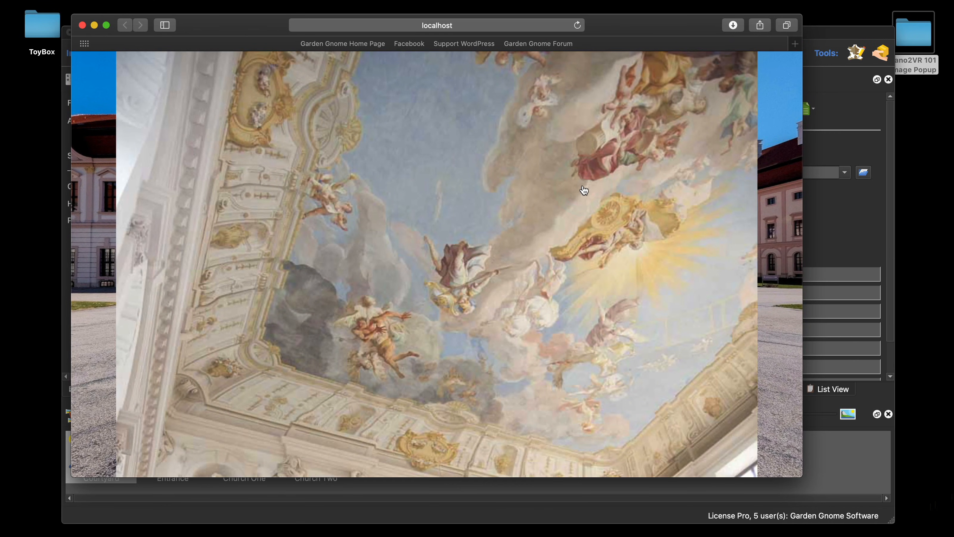
left_click(584, 192)
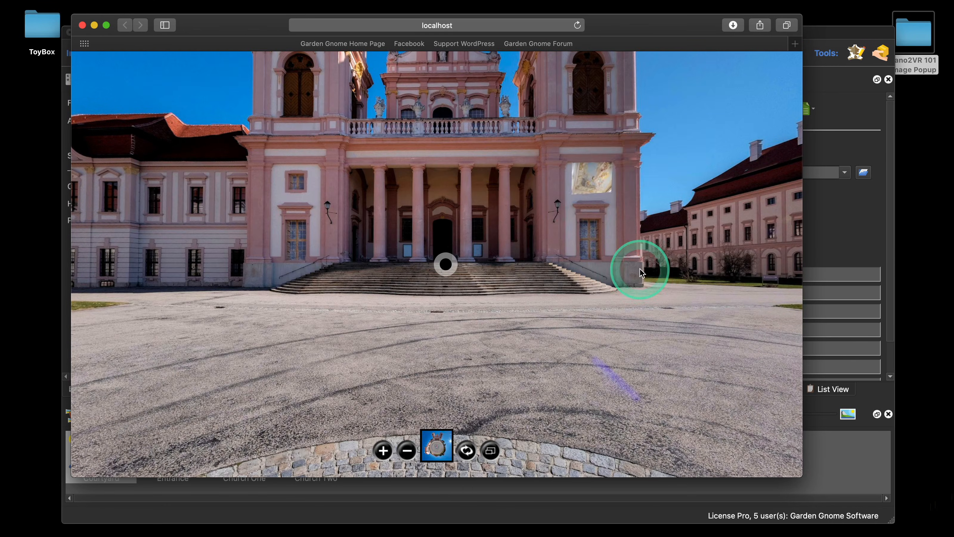
left_click_drag(639, 266, 283, 177)
left_click(284, 177)
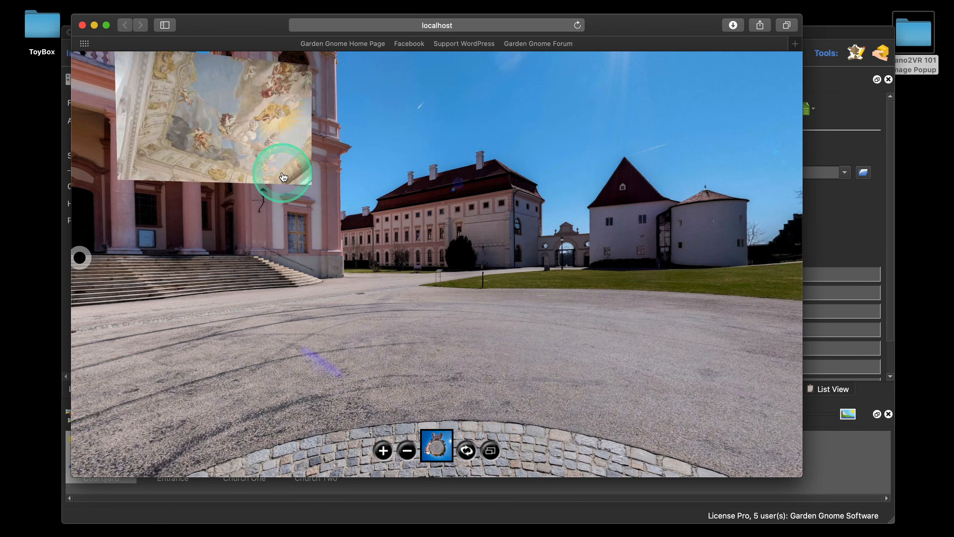
left_click(378, 213)
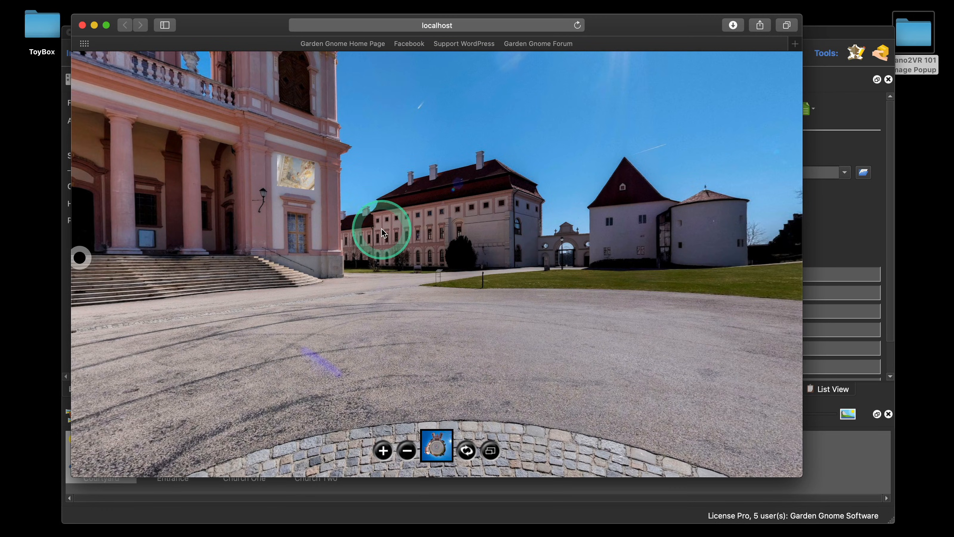
left_click_drag(379, 228, 557, 239)
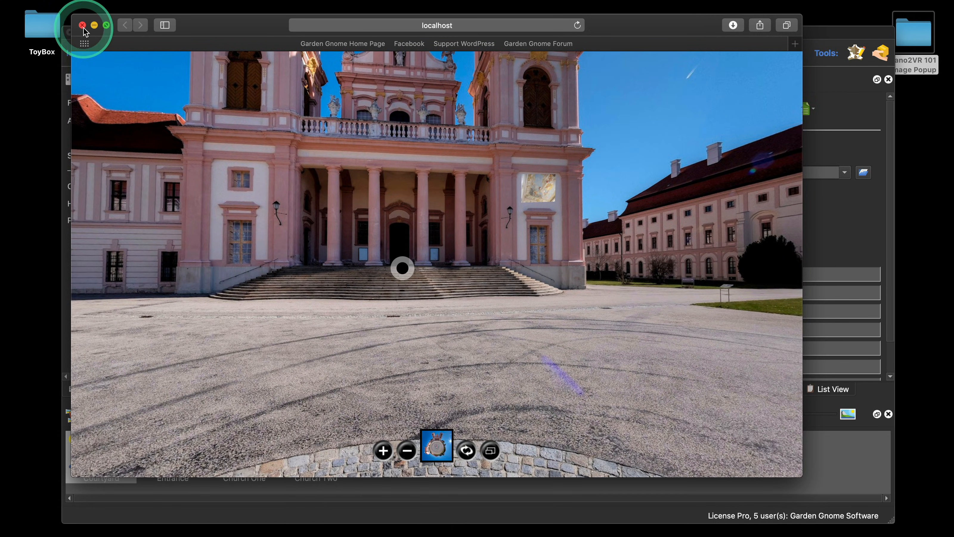
Step: Close the browser preview and delete the image element from the panorama
left_click(83, 25)
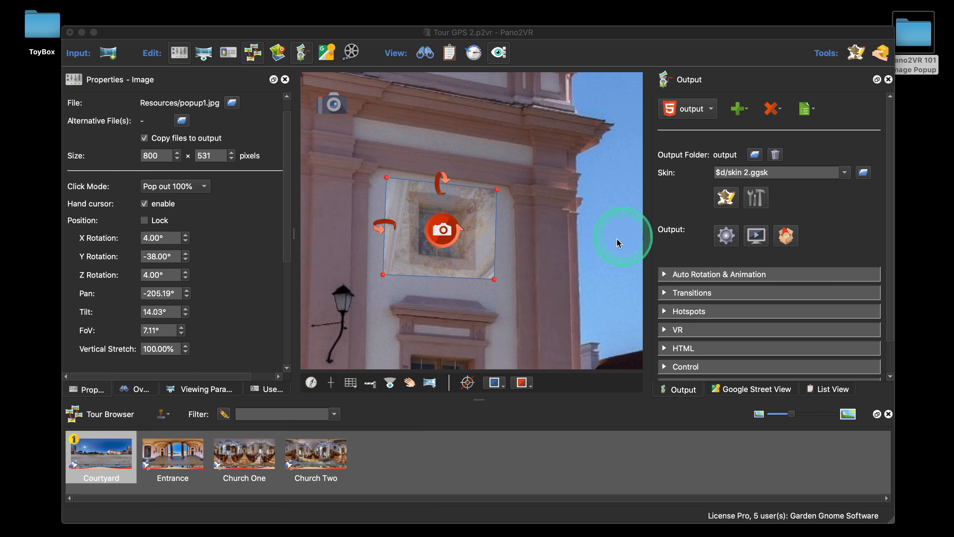
left_click(442, 235)
key("BackSpace")
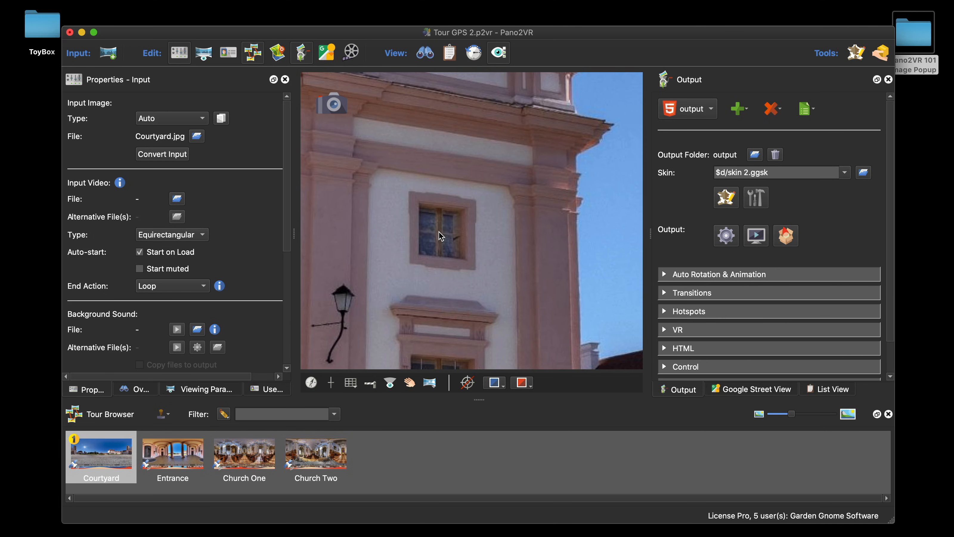
Step: Open the skin editor for the current skin and add a hotspot template element to the canvas
left_click(440, 237)
left_click(726, 198)
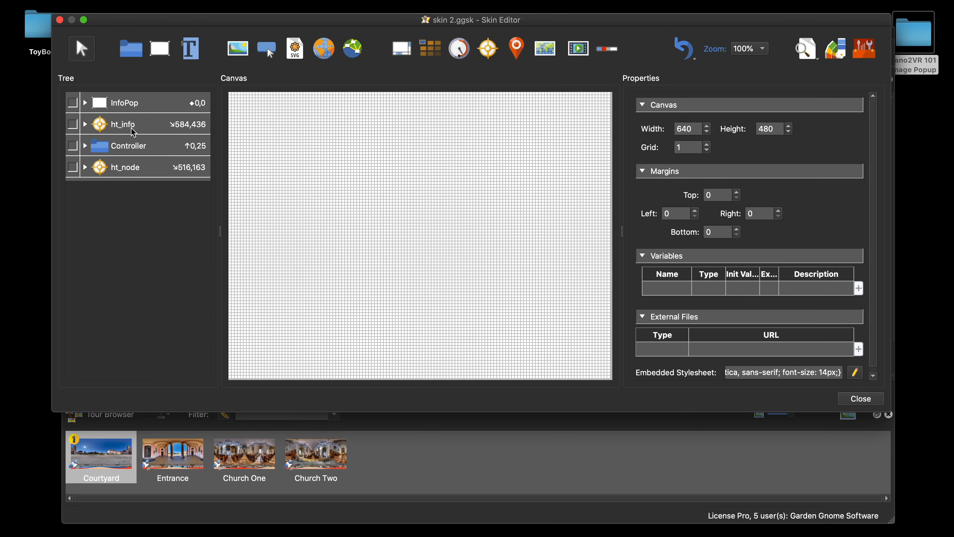
left_click(488, 53)
left_click(425, 196)
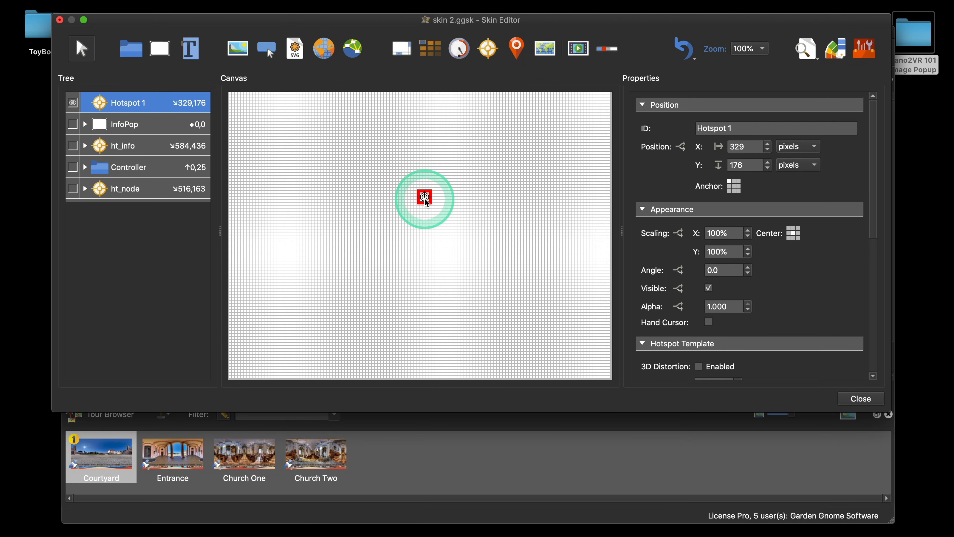
Step: Rename the new hotspot element's ID to ht_image
left_click(727, 128)
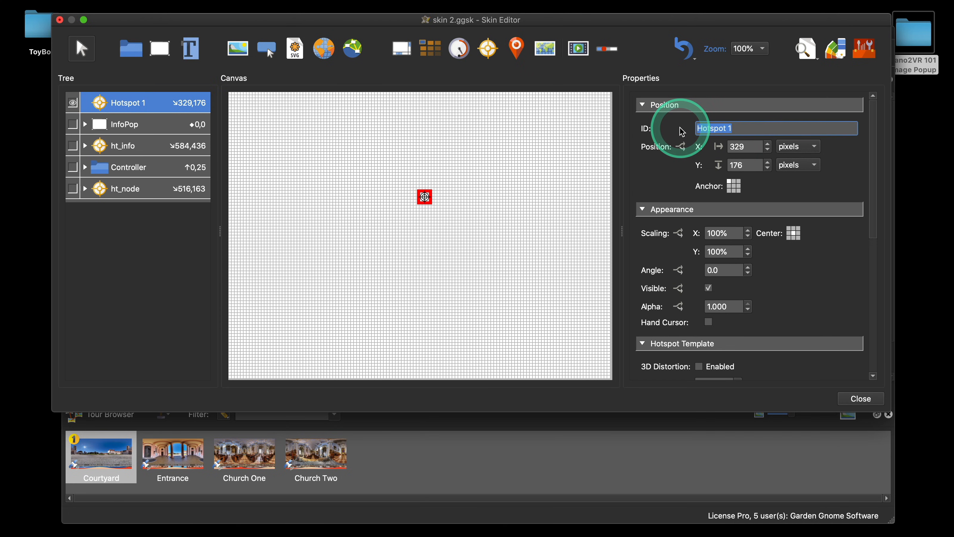
type("Ht_")
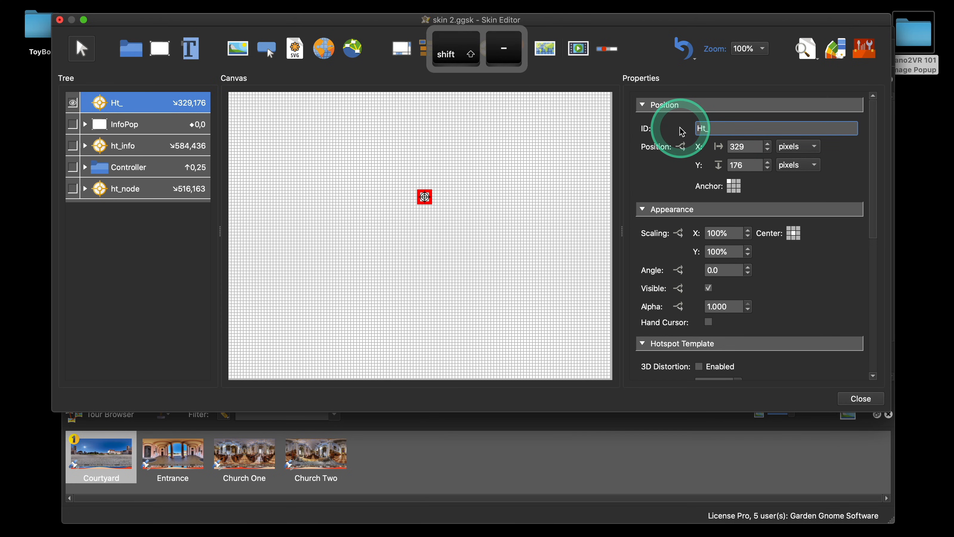
type("image")
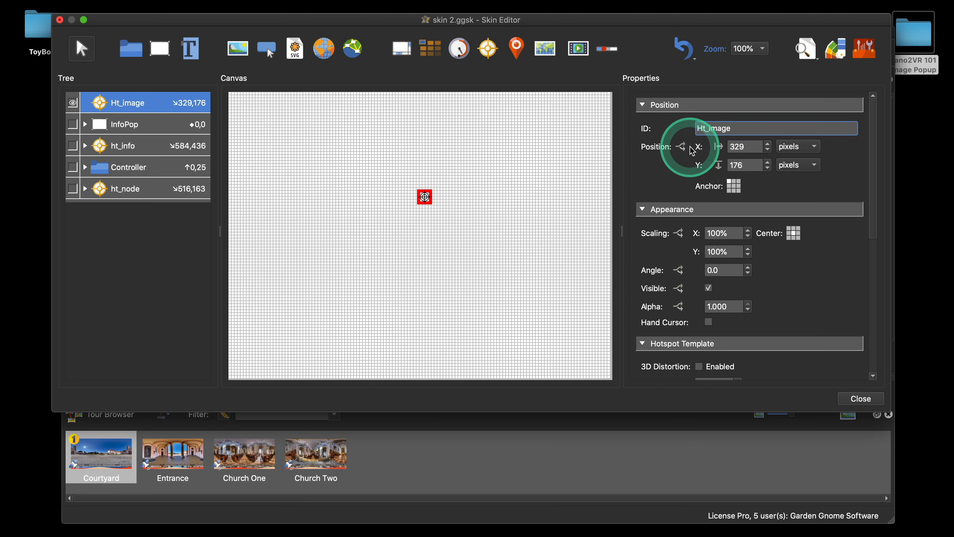
key("BackSpace")
type("h")
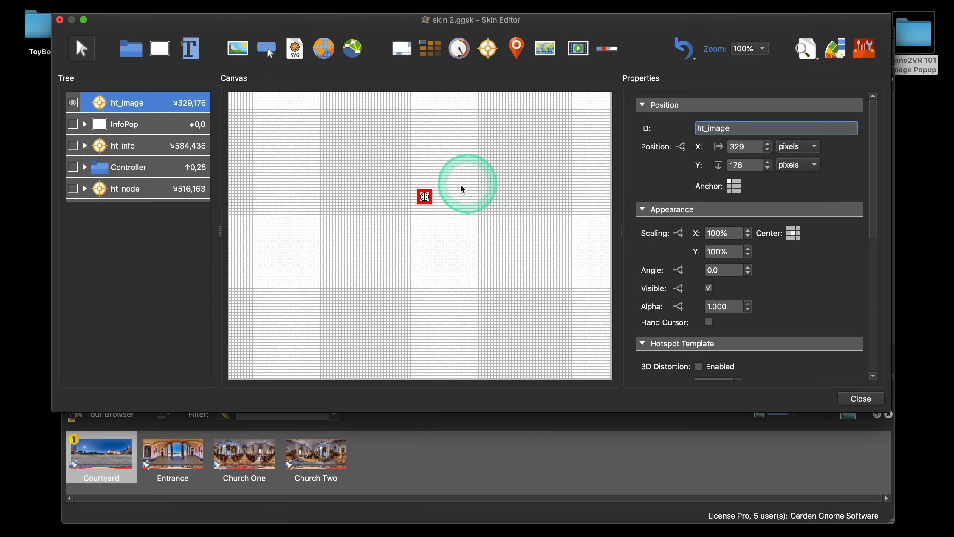
left_click_drag(427, 196, 424, 194)
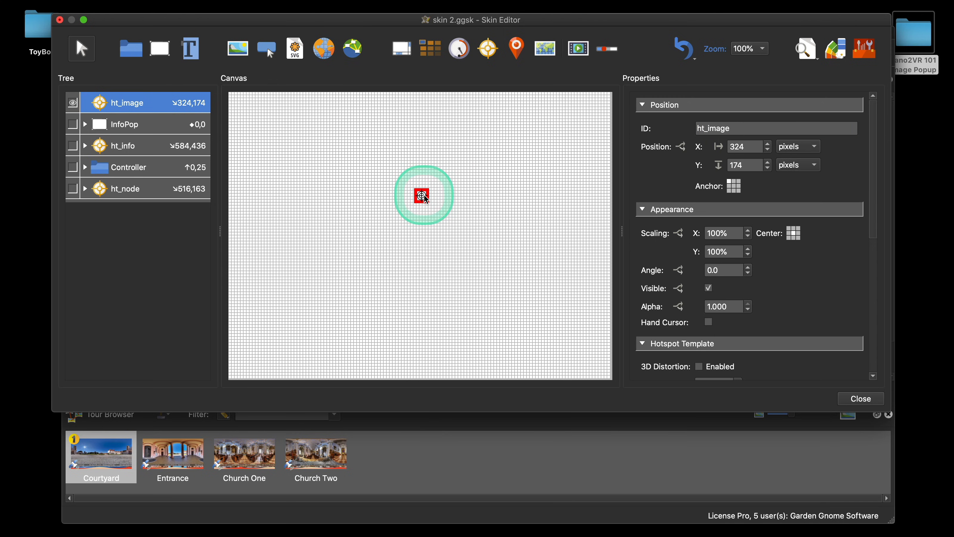
Step: Copy the three child elements of the ht_info hotspot: HTTTInfo, HTImageDotInfo and HTImageInfo
left_click(85, 146)
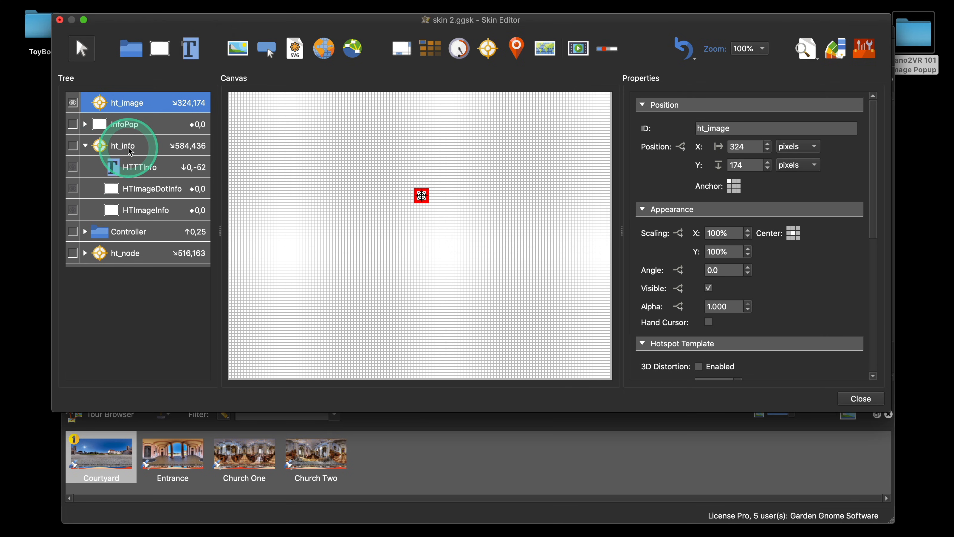
left_click(135, 210)
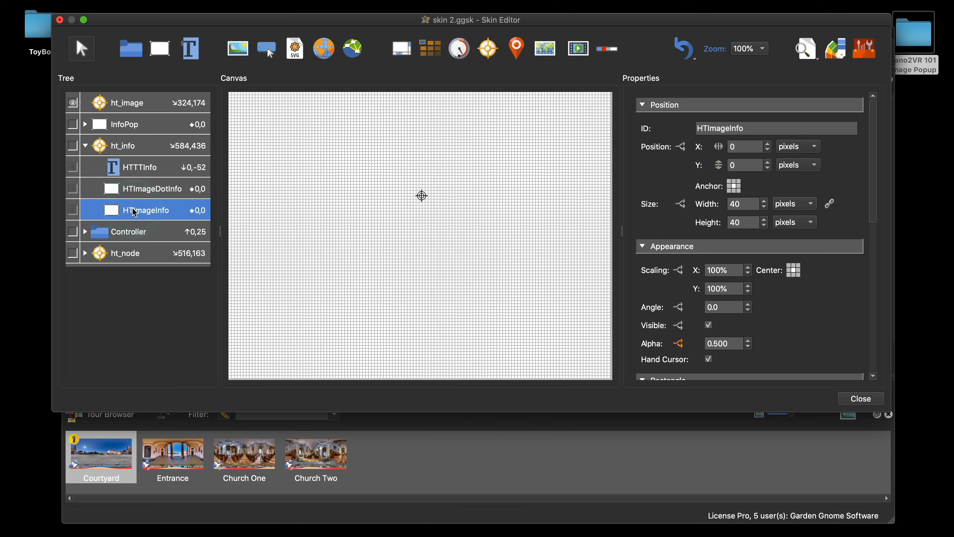
left_click(154, 167, "shift")
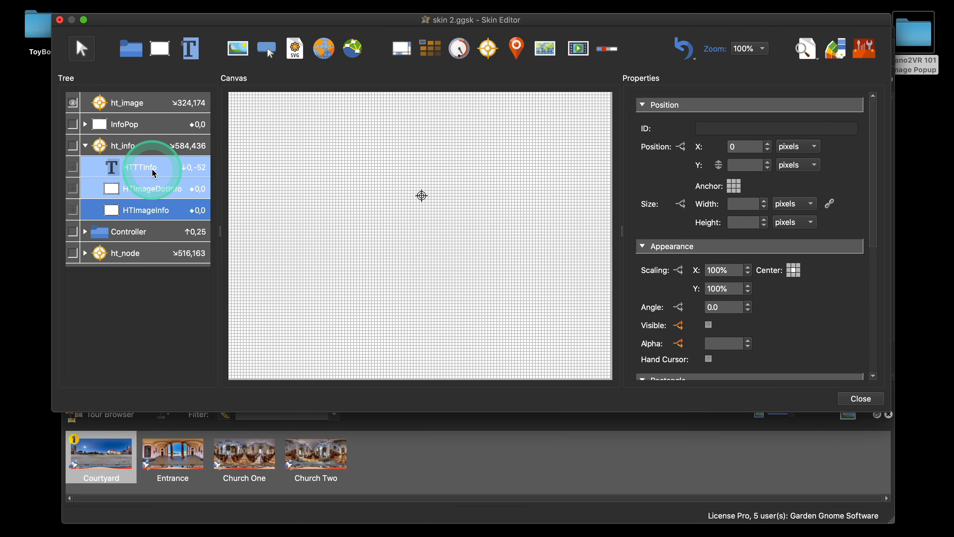
key("super+c")
left_click(85, 146)
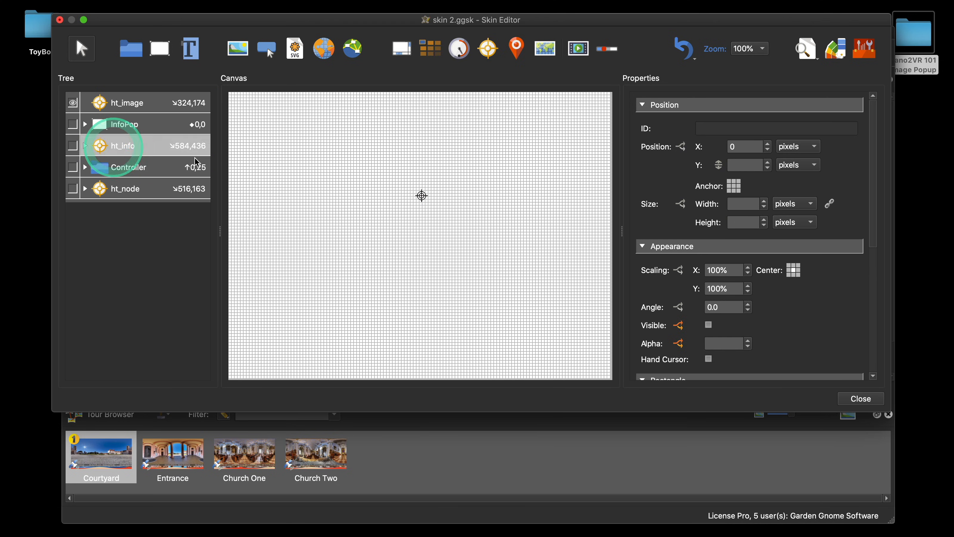
Step: Paste the copied elements into the skin and move them inside ht_image
left_click(369, 166)
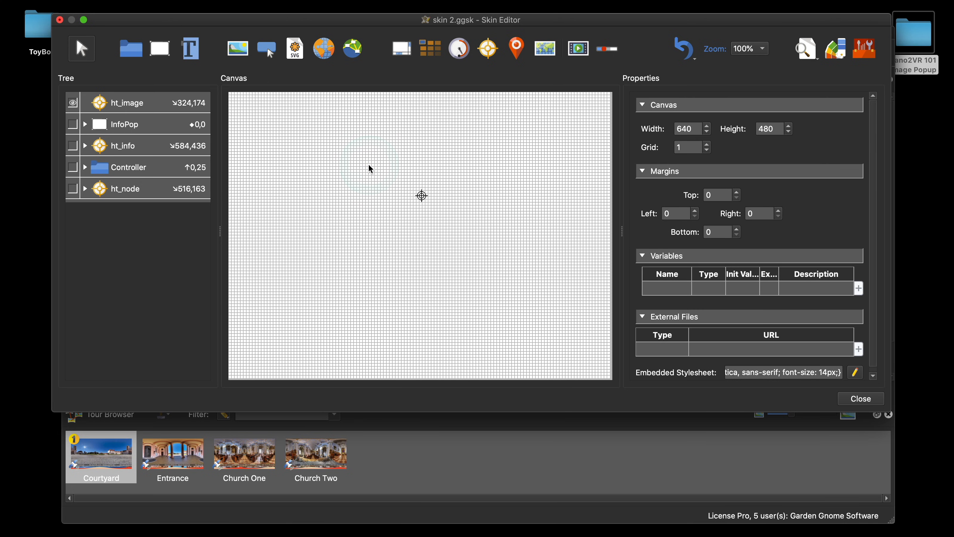
left_click(370, 169)
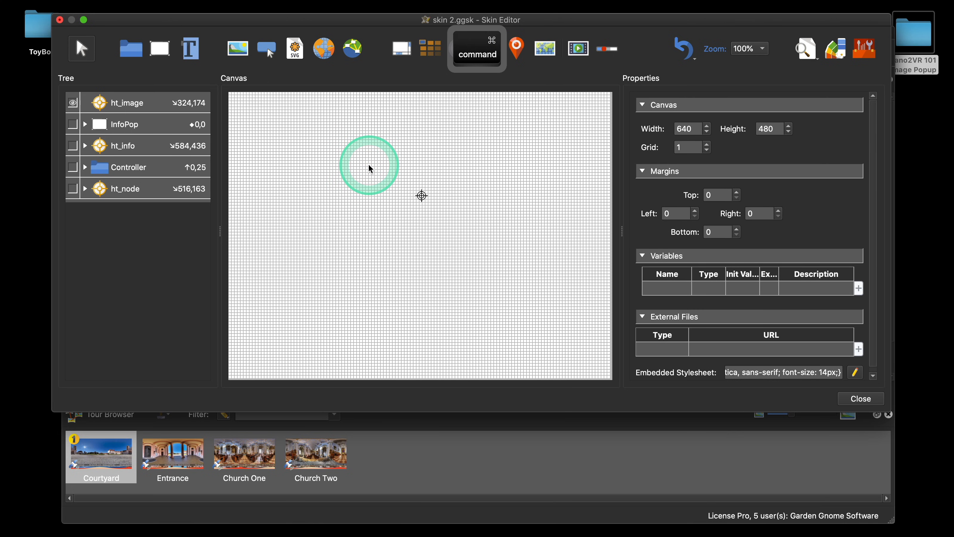
key("super+v")
left_click(464, 58)
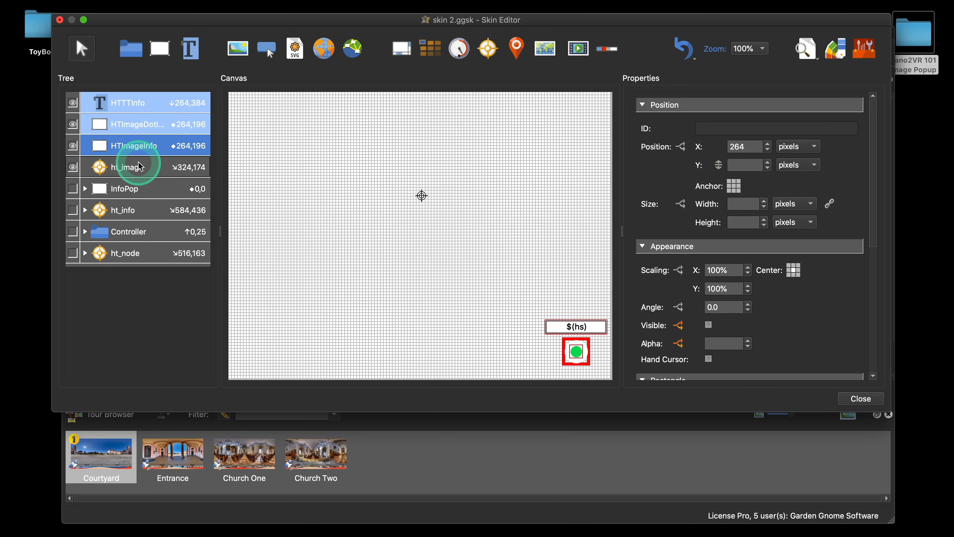
left_click_drag(139, 162, 139, 162)
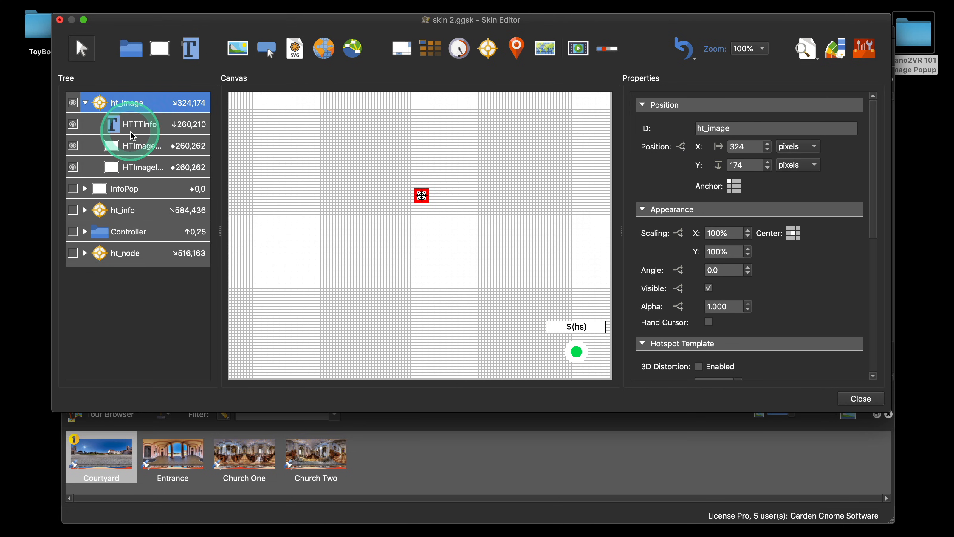
Step: Set the X and Y positions of all three pasted child elements to 0
left_click(157, 133)
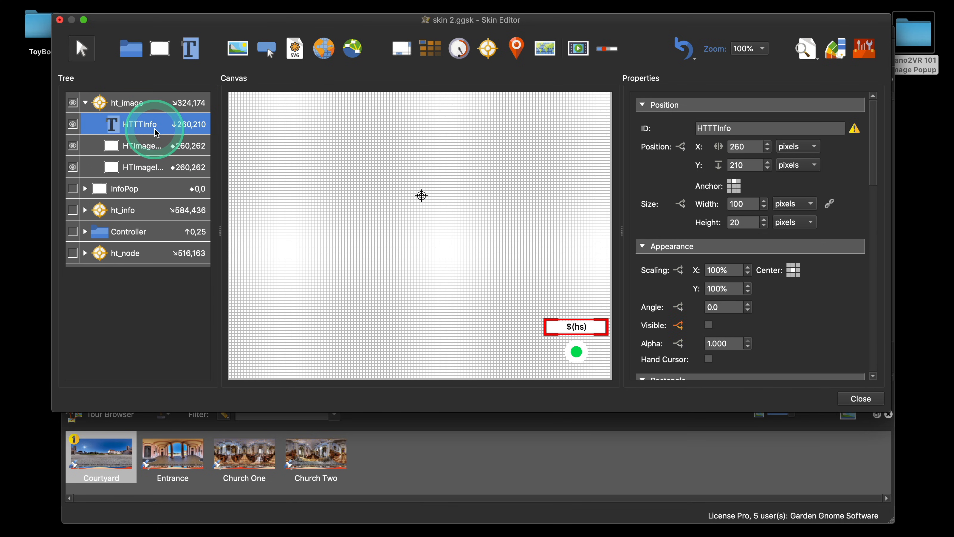
left_click(150, 167, "shift")
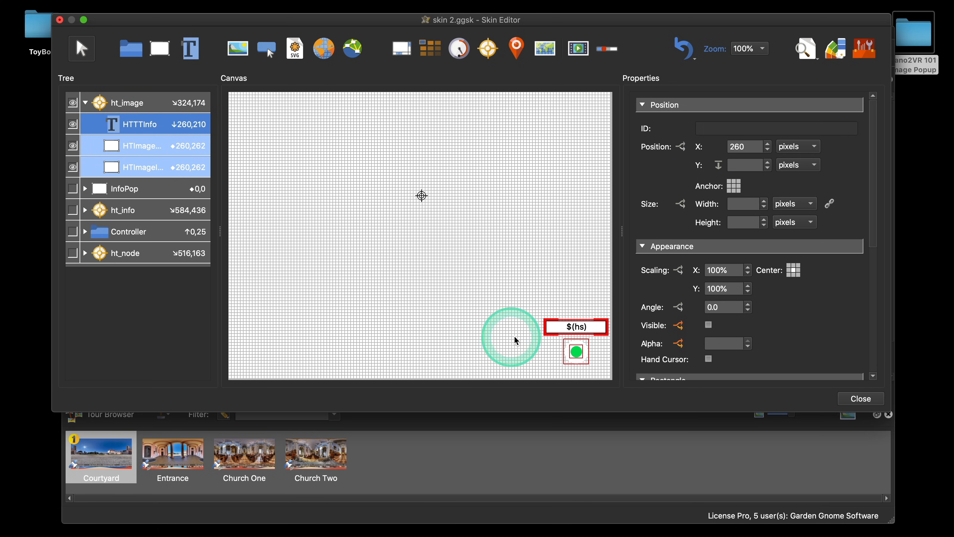
double_click(737, 147)
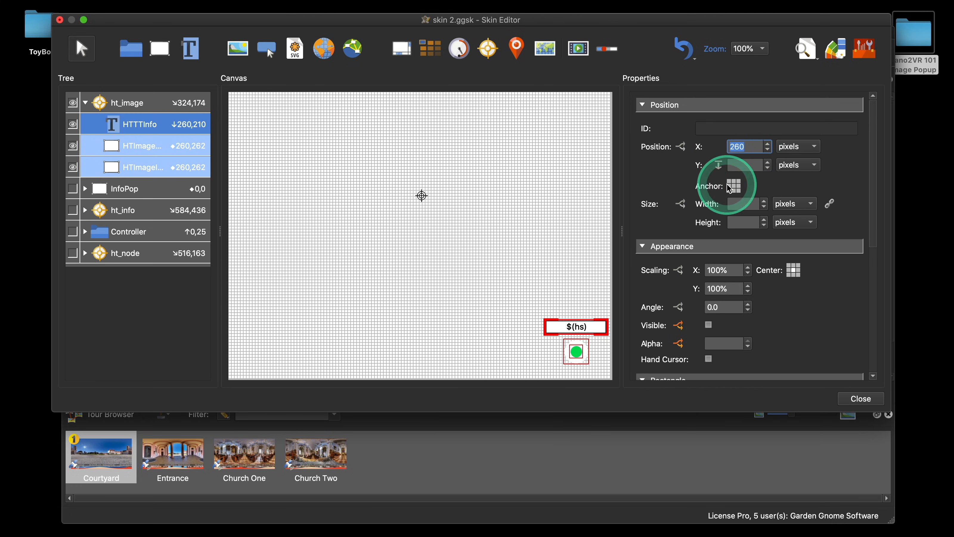
type("0")
left_click(736, 171)
type("0")
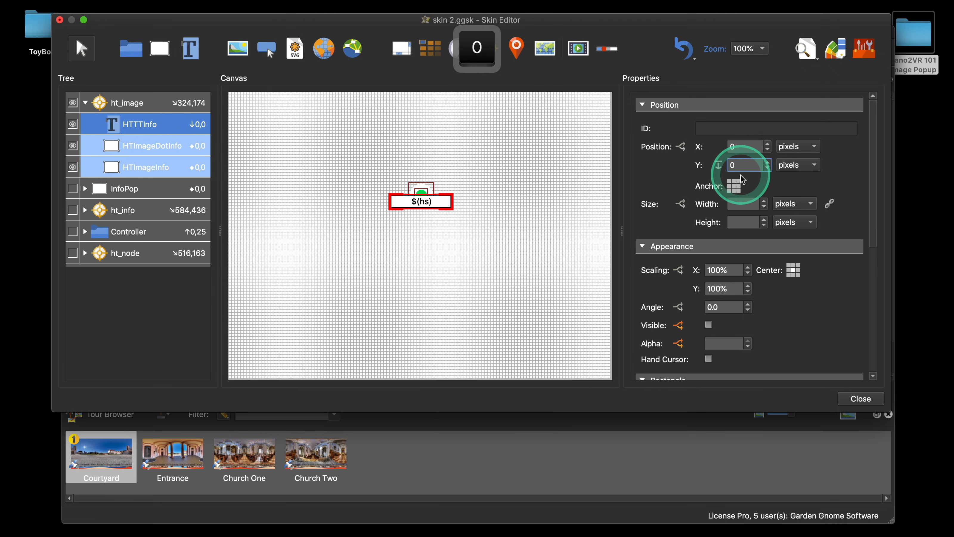
left_click(735, 187)
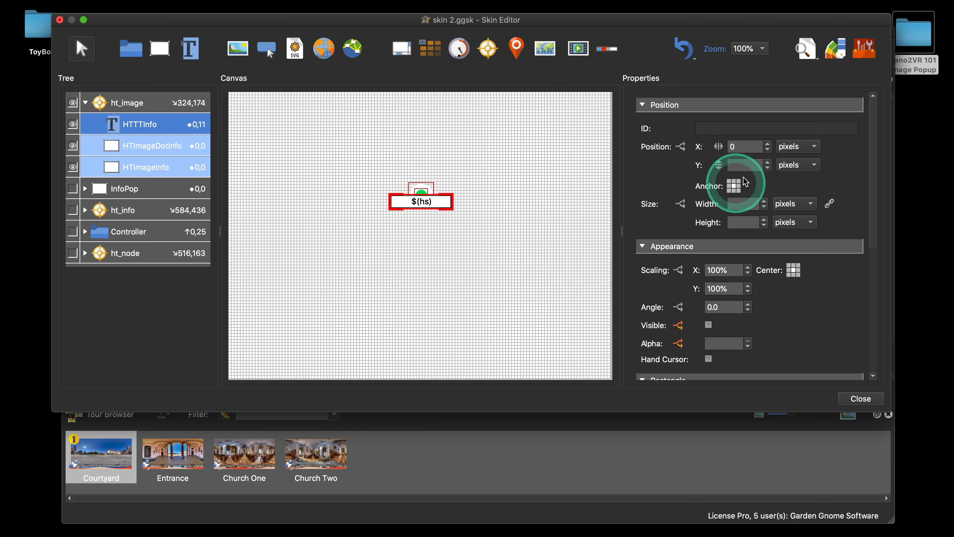
left_click(737, 146)
type("0")
left_click(738, 165)
type("0")
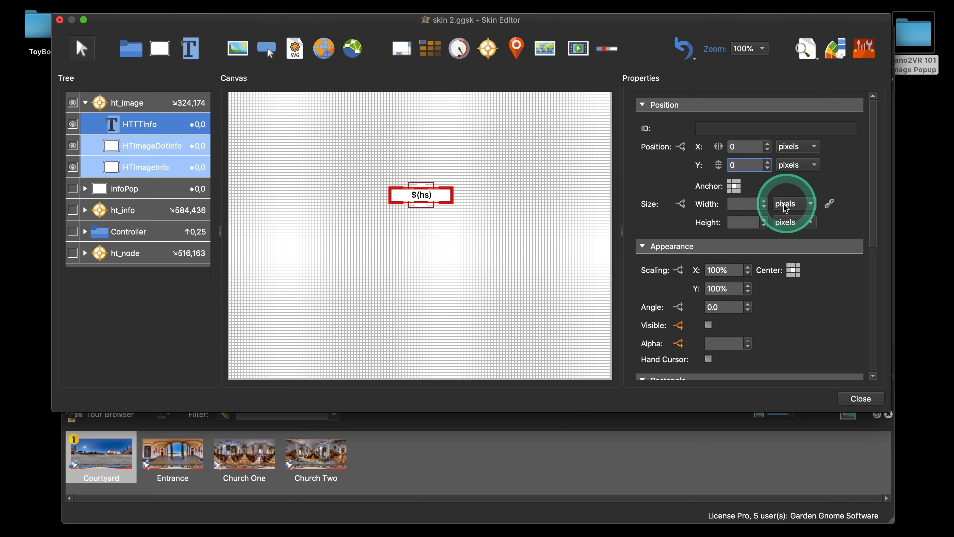
left_click_drag(747, 165, 718, 164)
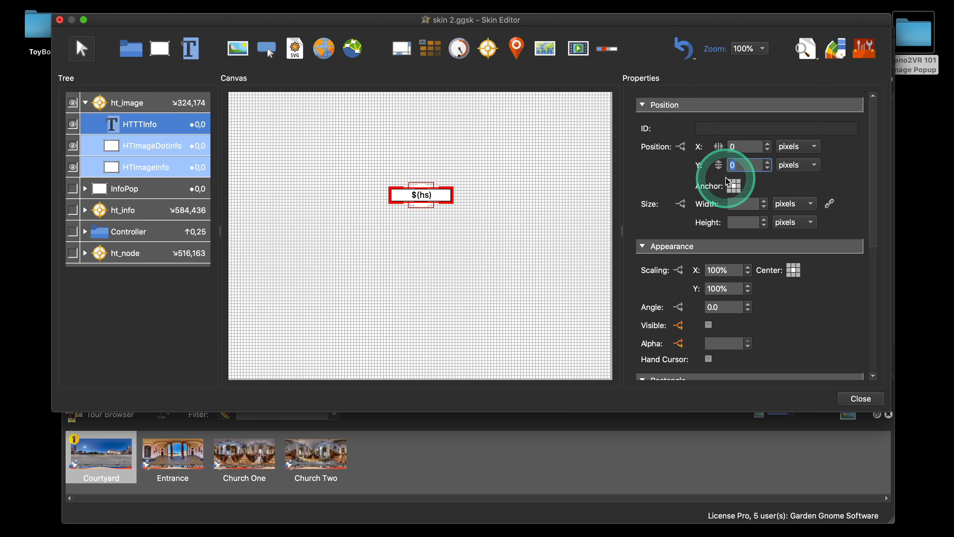
Step: Set the HTTTInfo text element's Y position to -52 so it sits above the dot
left_click(151, 130)
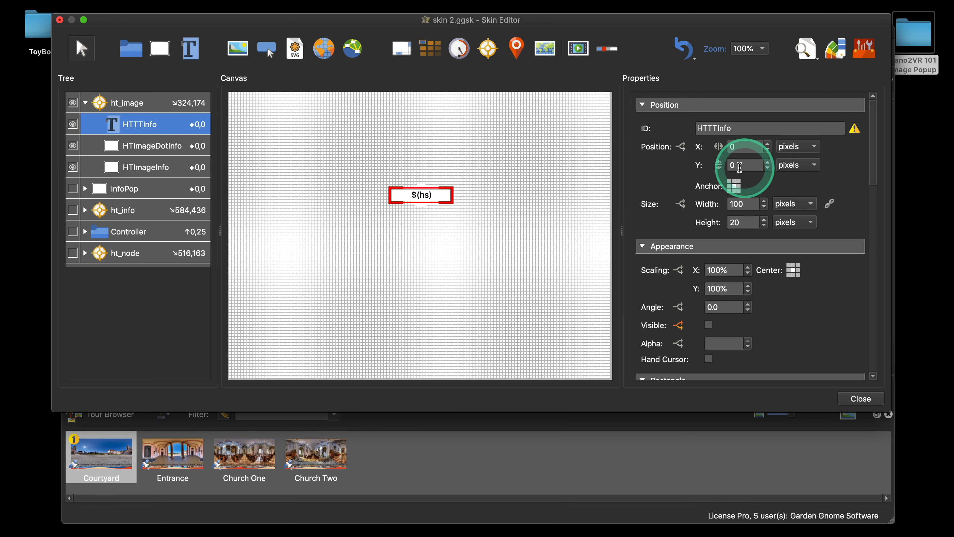
left_click_drag(746, 166, 722, 169)
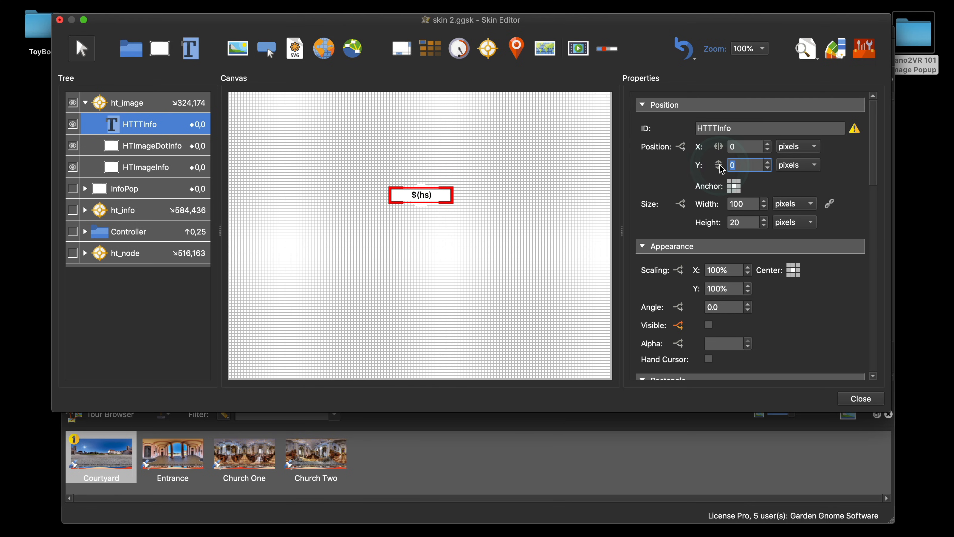
type("-30")
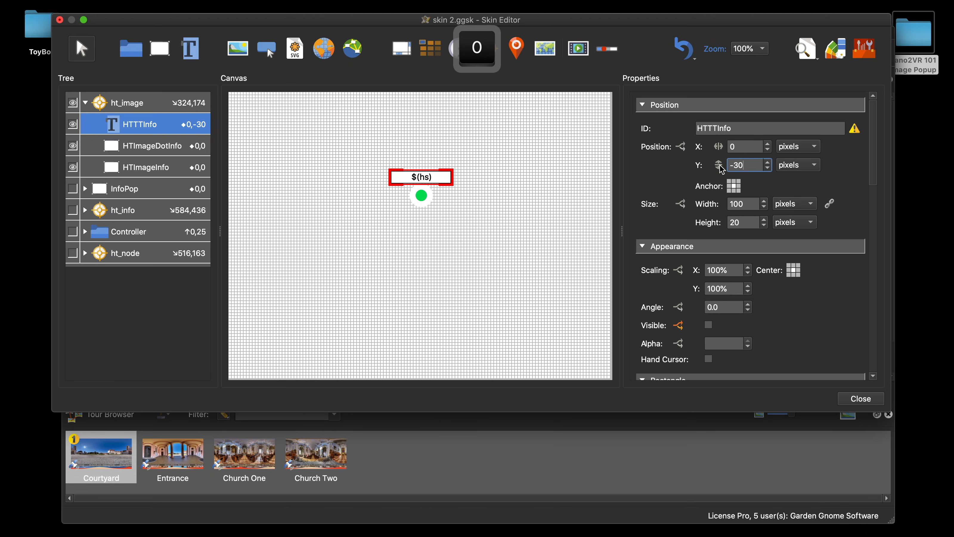
left_click_drag(750, 165, 692, 169)
type("-52")
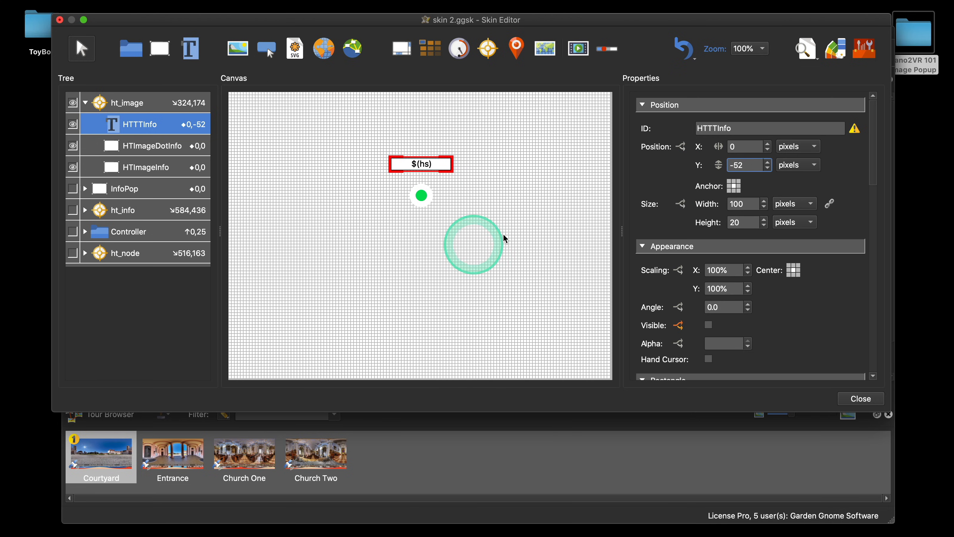
left_click(511, 235)
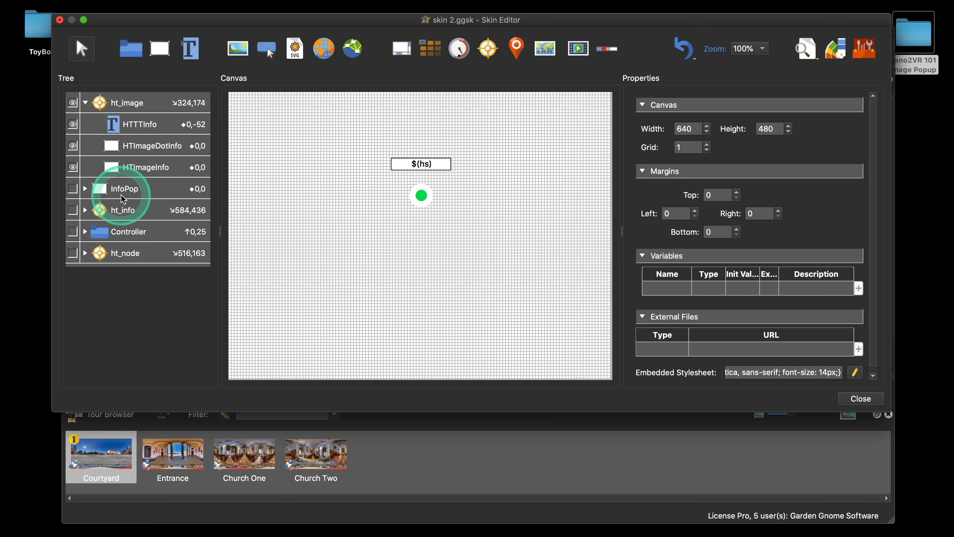
Step: Change the HTImageDotInfo background colour to blue #0000ff
left_click(169, 147)
scroll(824, 323, "down", 5)
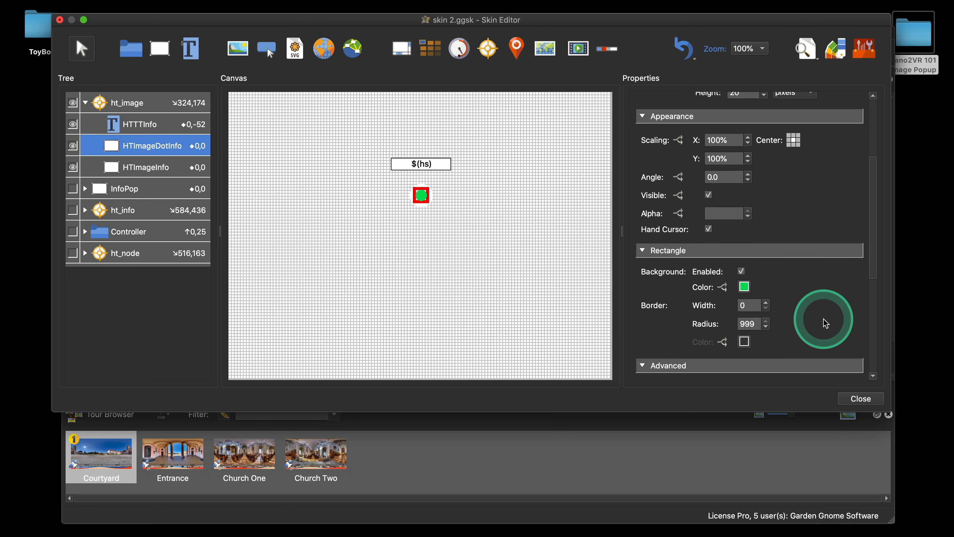
left_click(743, 271)
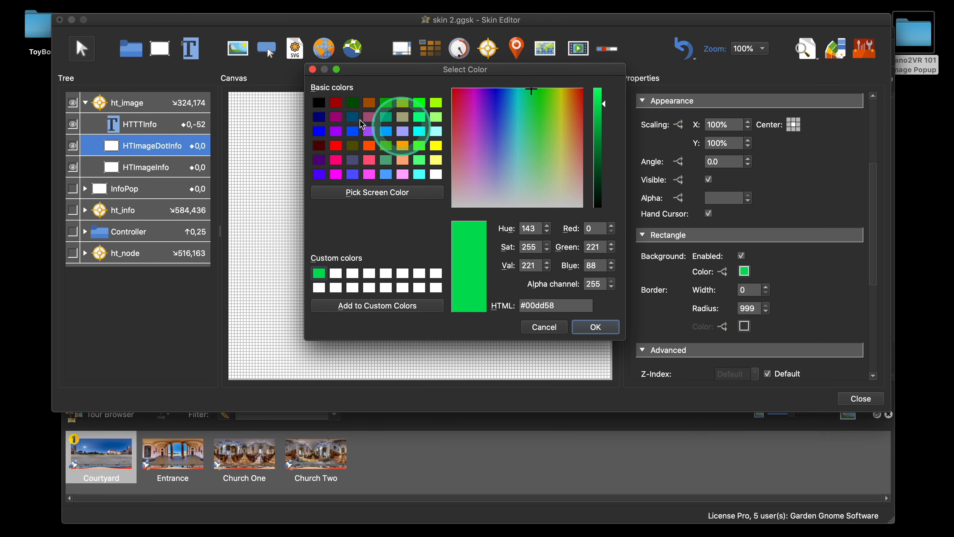
left_click(320, 131)
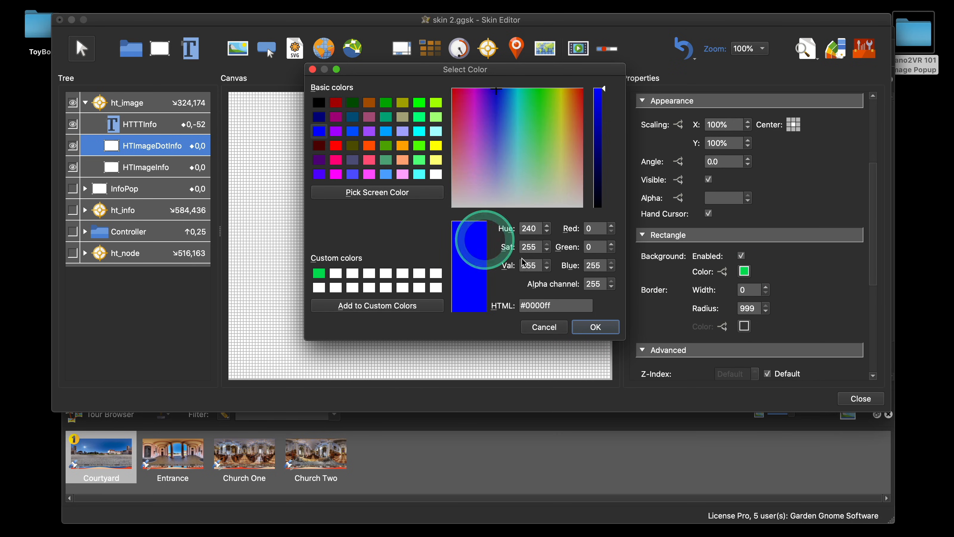
left_click(595, 326)
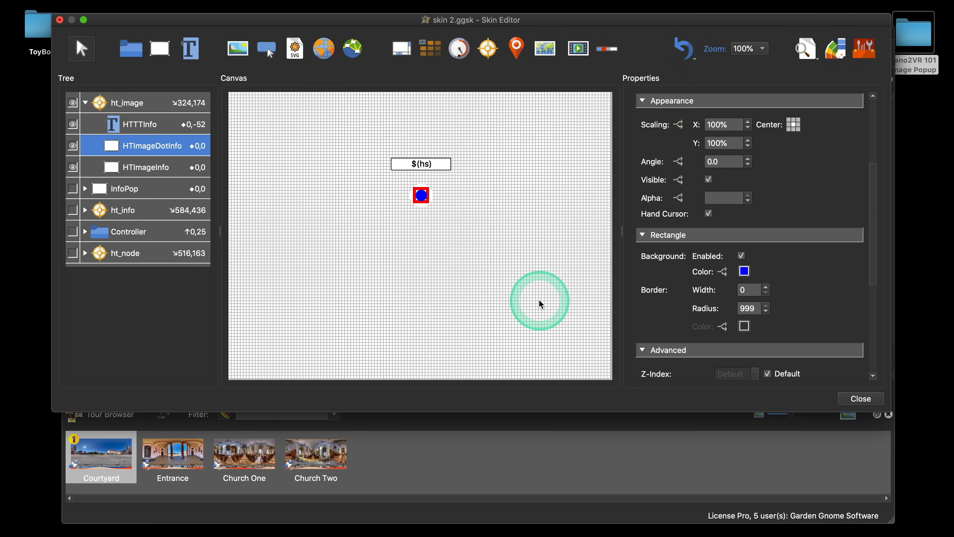
left_click(523, 289)
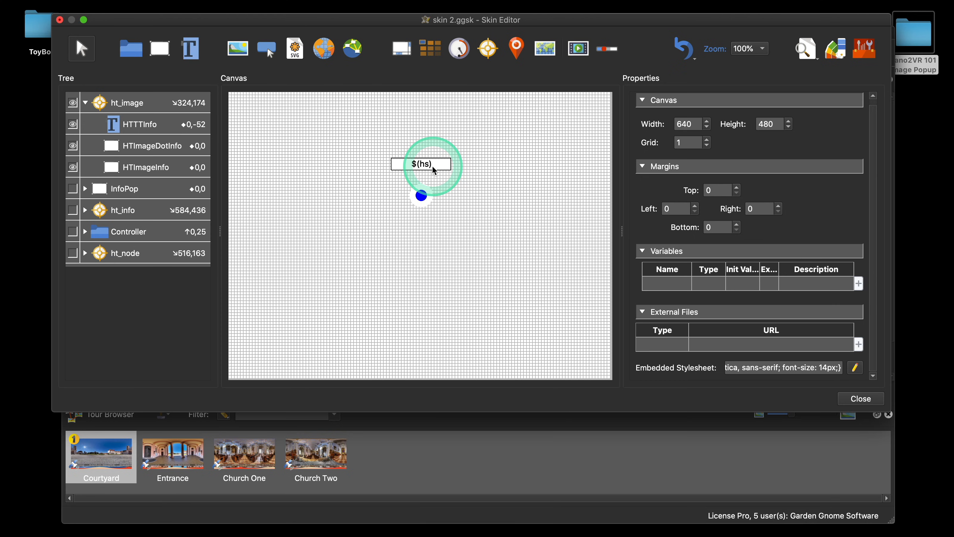
Step: Review the HTTTInfo visibility logic block, set to show on Mouse Over Parent, and confirm it
left_click(138, 132)
scroll(792, 310, "down", 3)
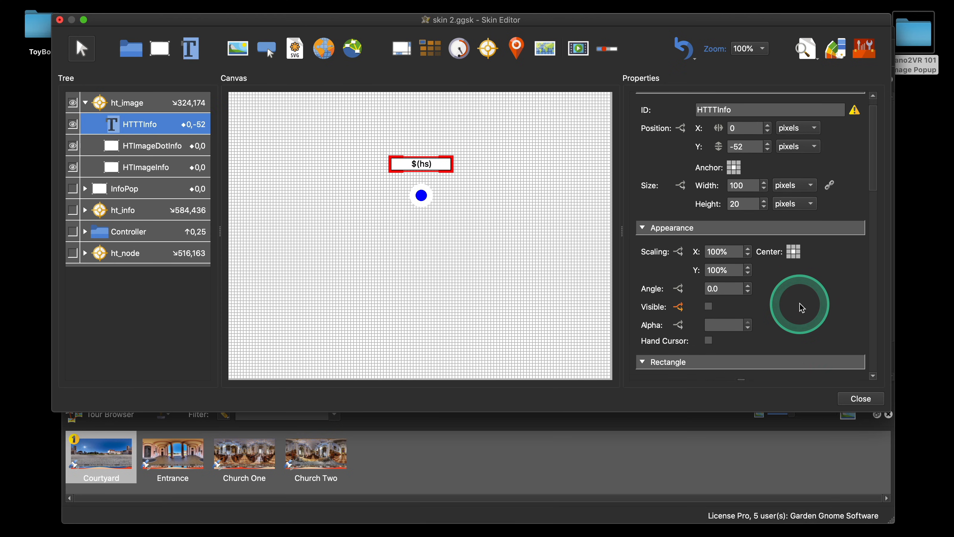
scroll(800, 306, "down", 2)
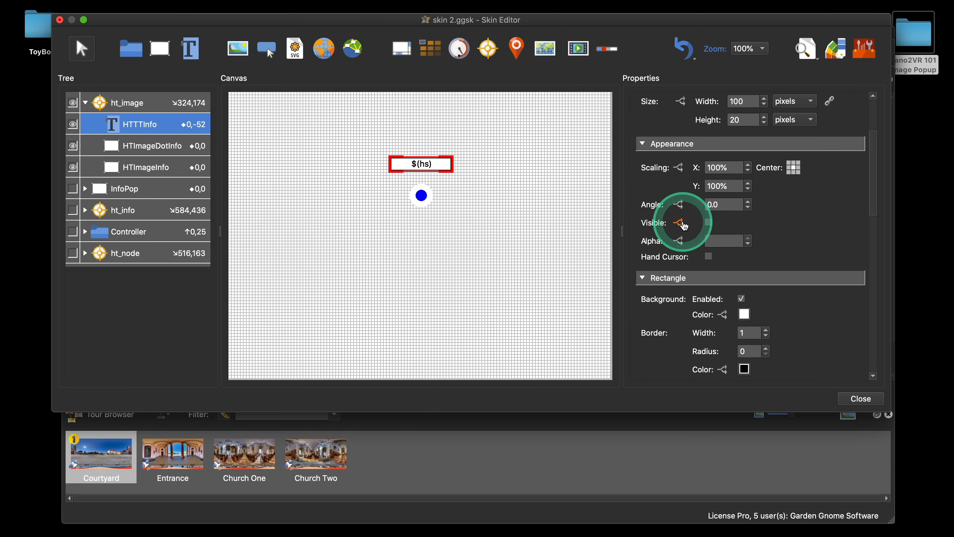
left_click(679, 222)
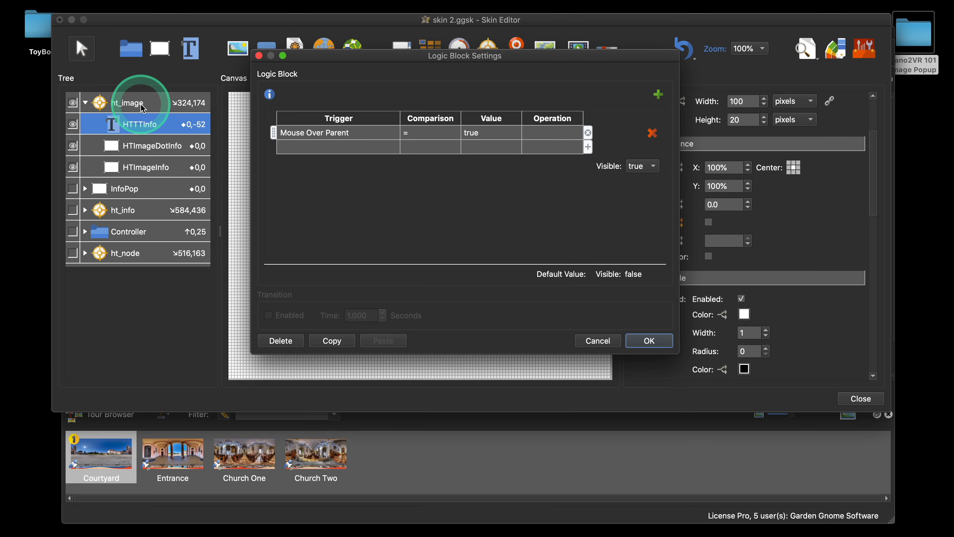
left_click(649, 341)
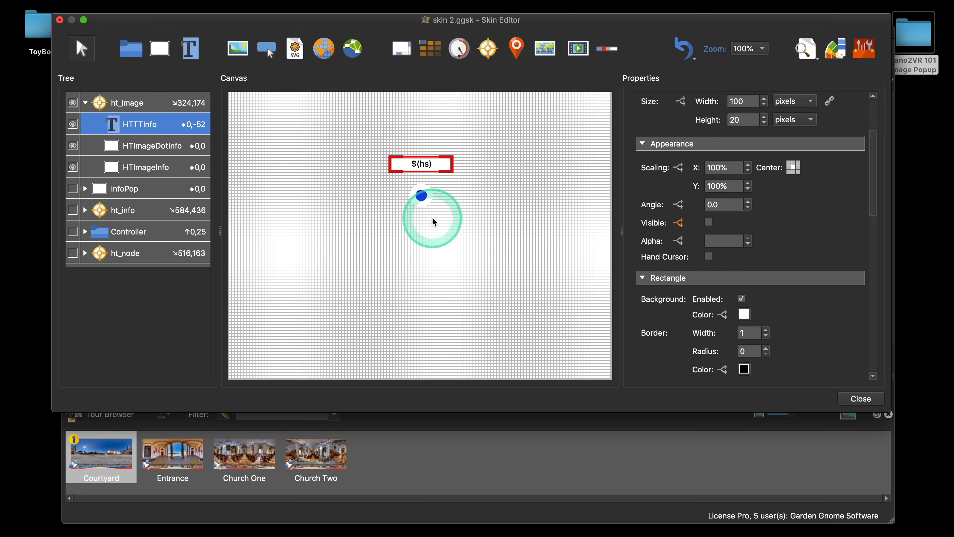
Step: Collapse ht_image, move it aside to about X 116, Y 101, and hide it on the canvas
left_click(85, 104)
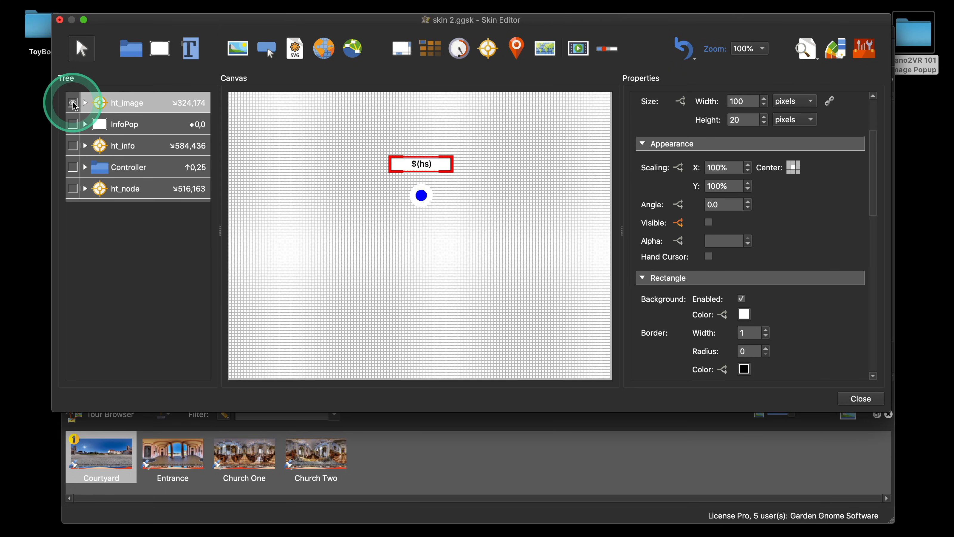
left_click(105, 107)
left_click(72, 102)
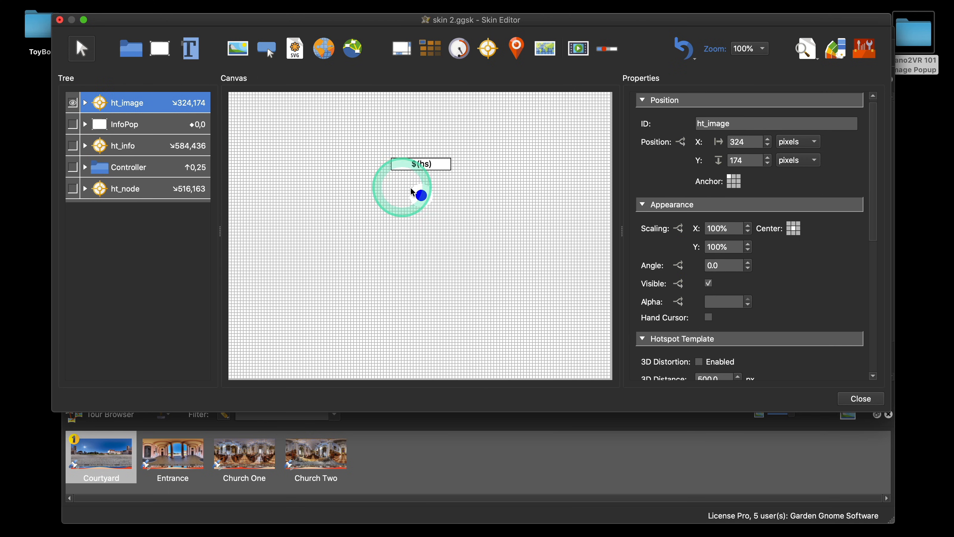
left_click_drag(421, 196, 297, 152)
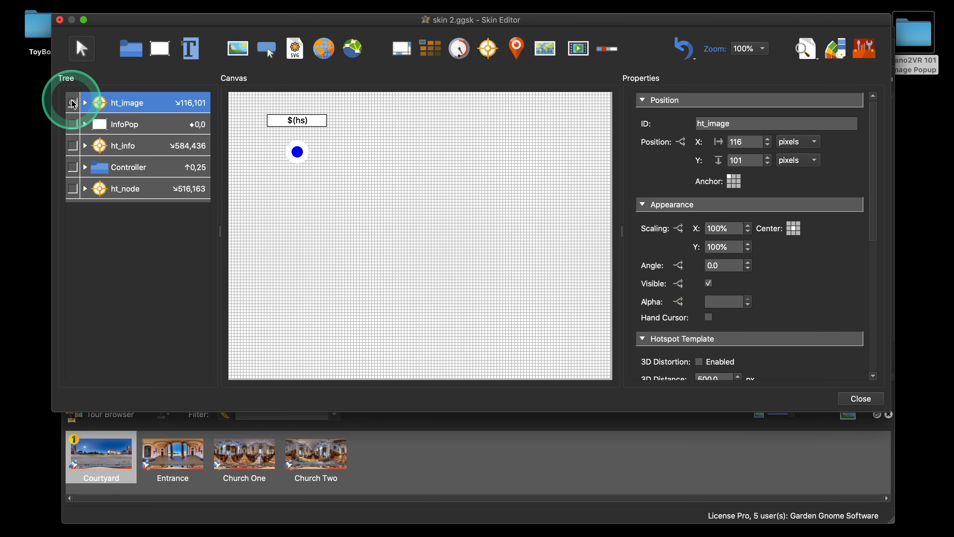
left_click(72, 103)
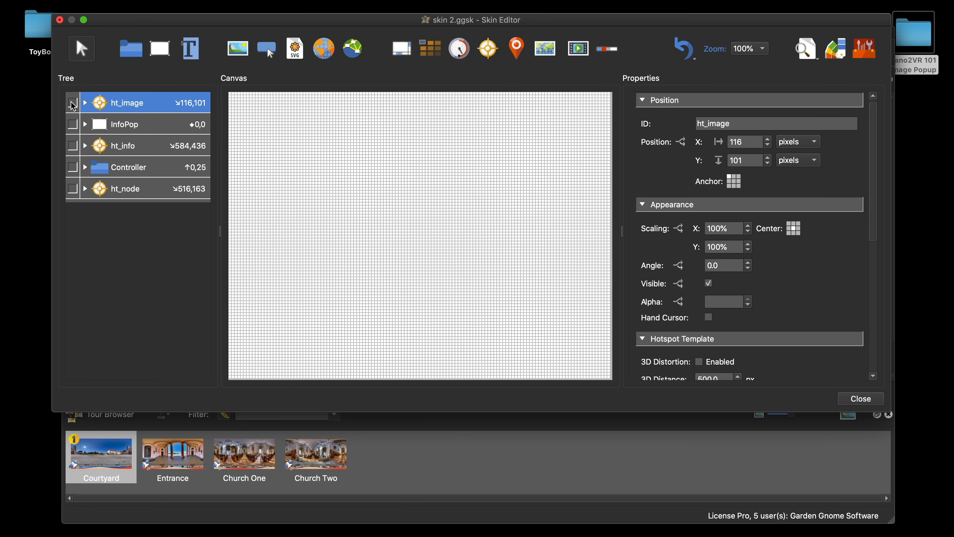
Step: Draw a new external image element on the canvas
left_click(327, 52)
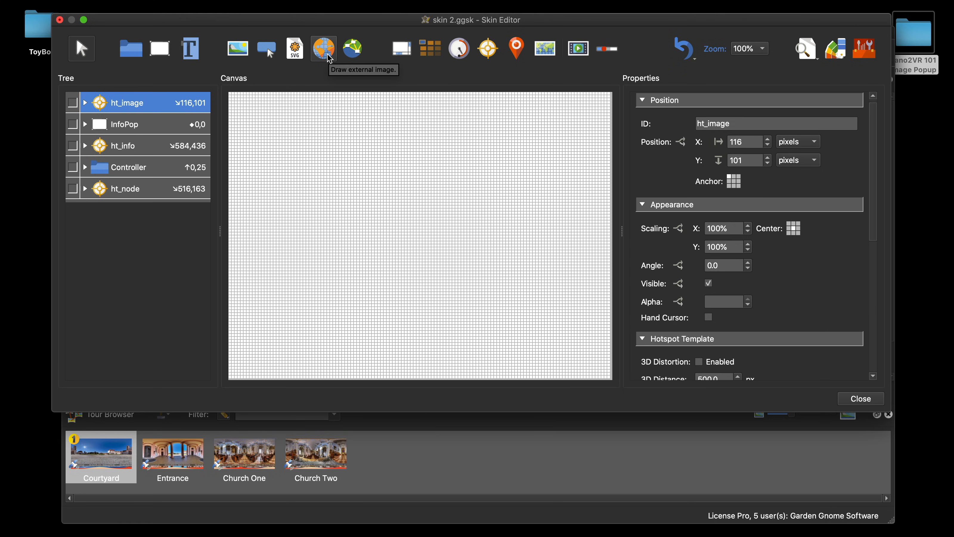
left_click(328, 55)
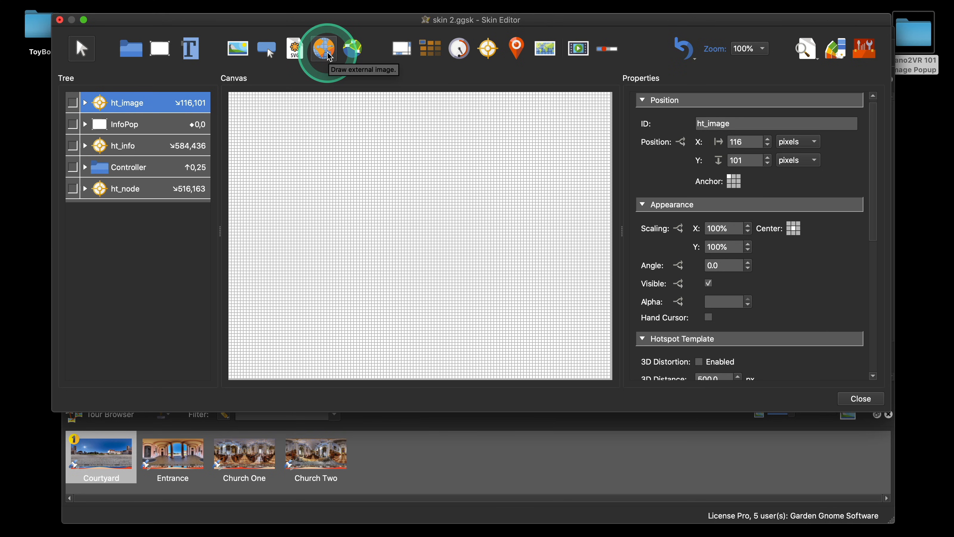
left_click(327, 53)
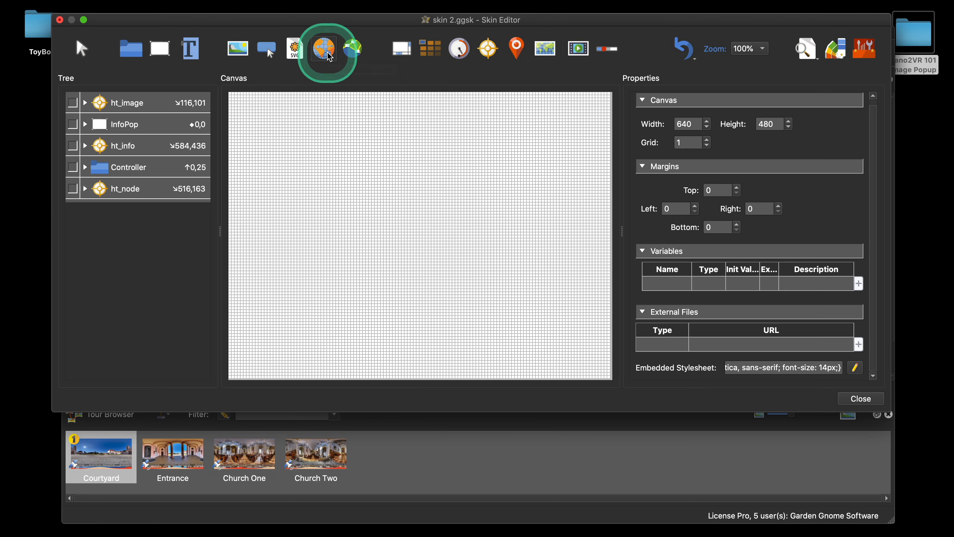
left_click(384, 196)
left_click_drag(402, 201, 398, 193)
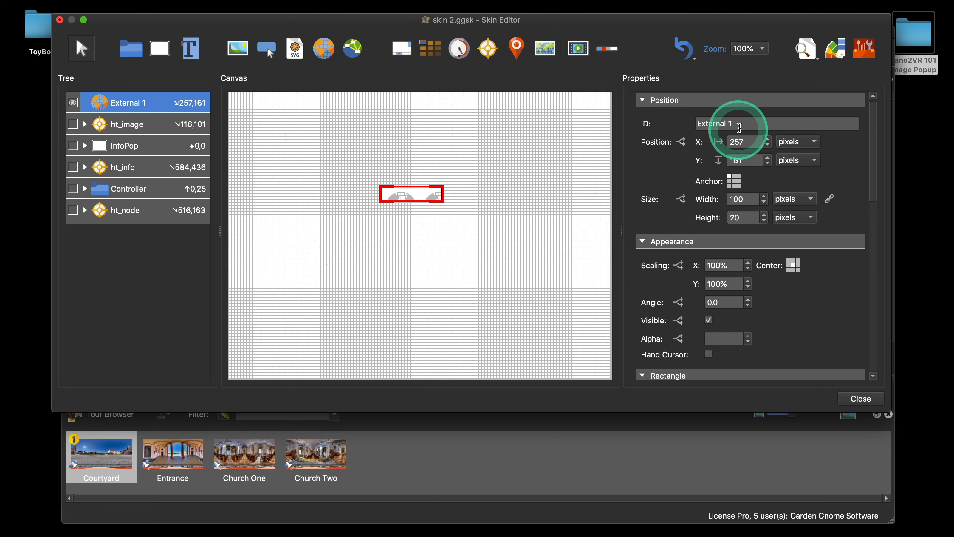
Step: Rename the new external image element to ImagePop
left_click_drag(734, 124, 700, 123)
key("shift")
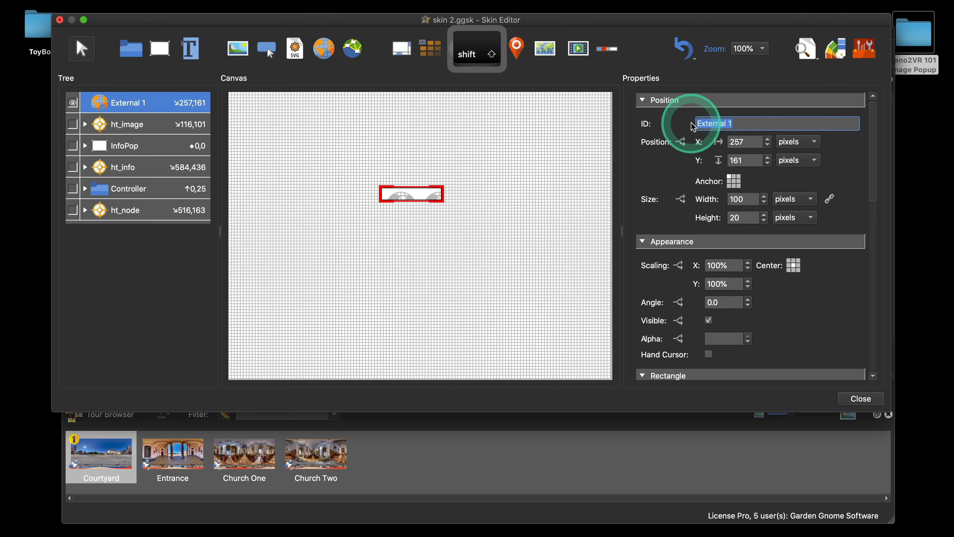
type("Ima")
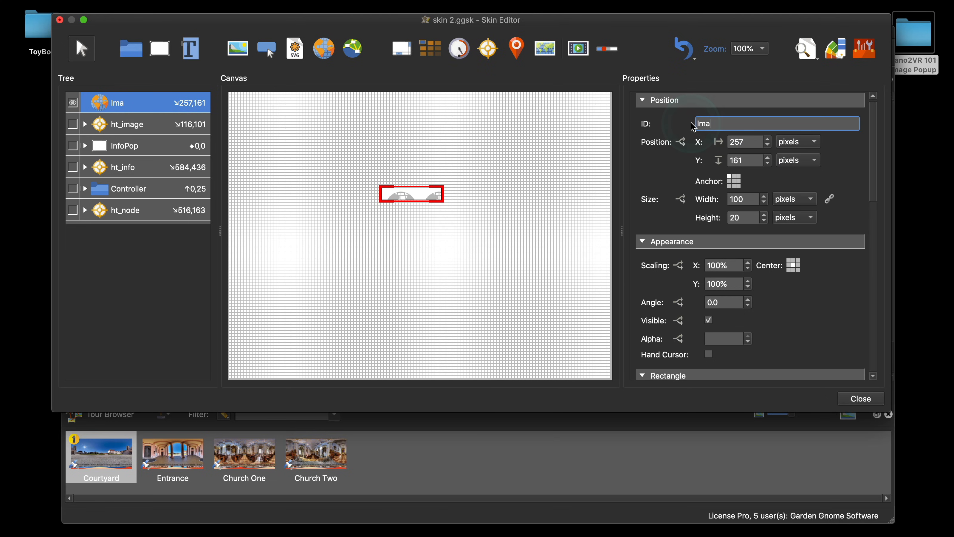
type("g")
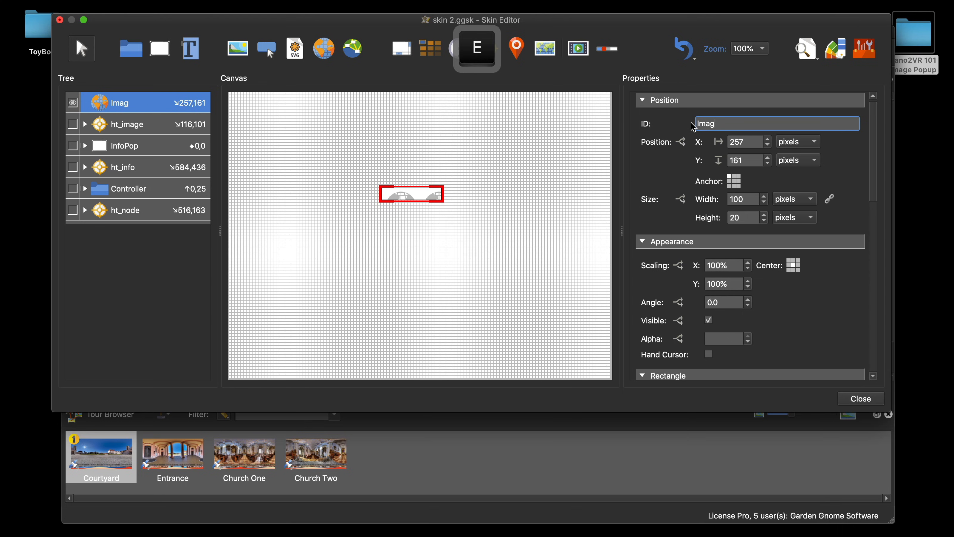
type("ePop")
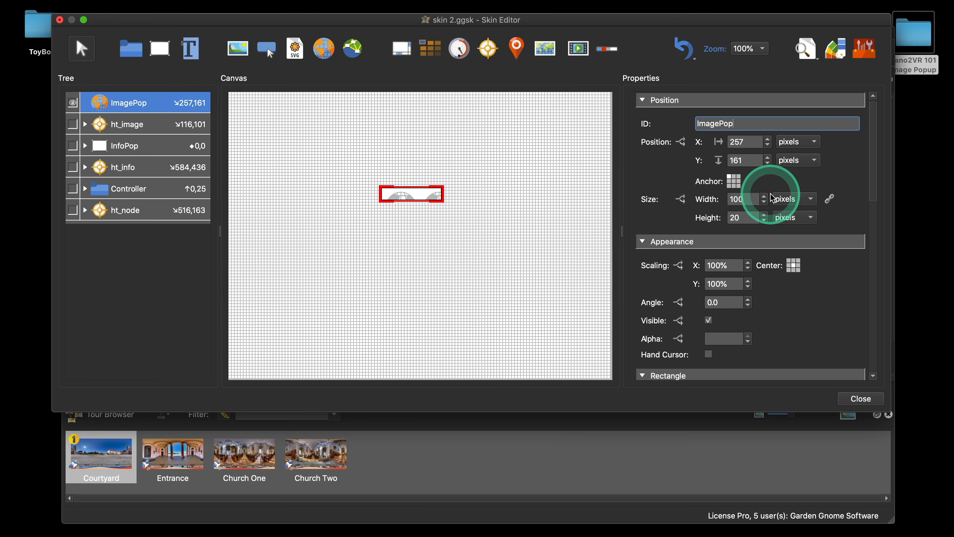
Step: Set ImagePop's anchor to the centre and its X and Y positions to 0
scroll(653, 154, "up", 1)
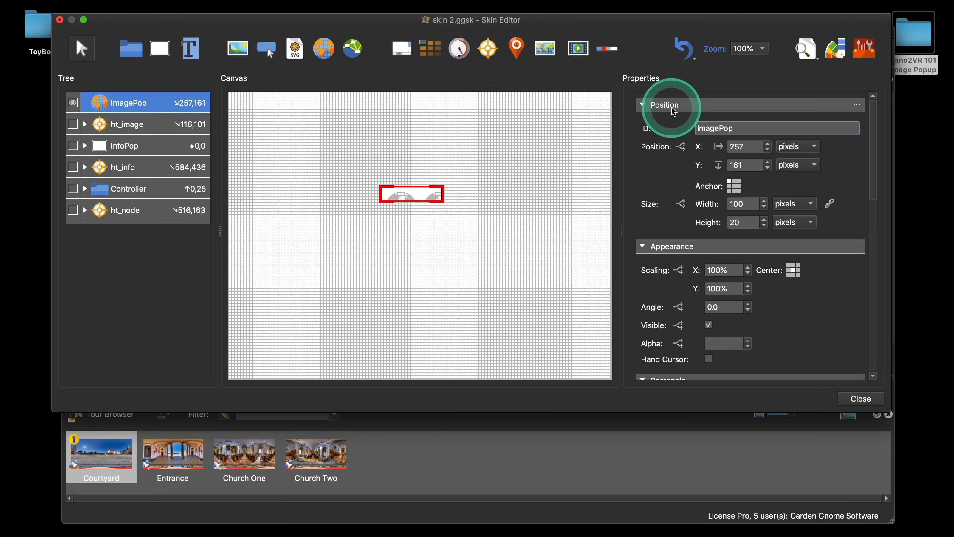
left_click(733, 186)
left_click_drag(759, 147, 724, 170)
type("0")
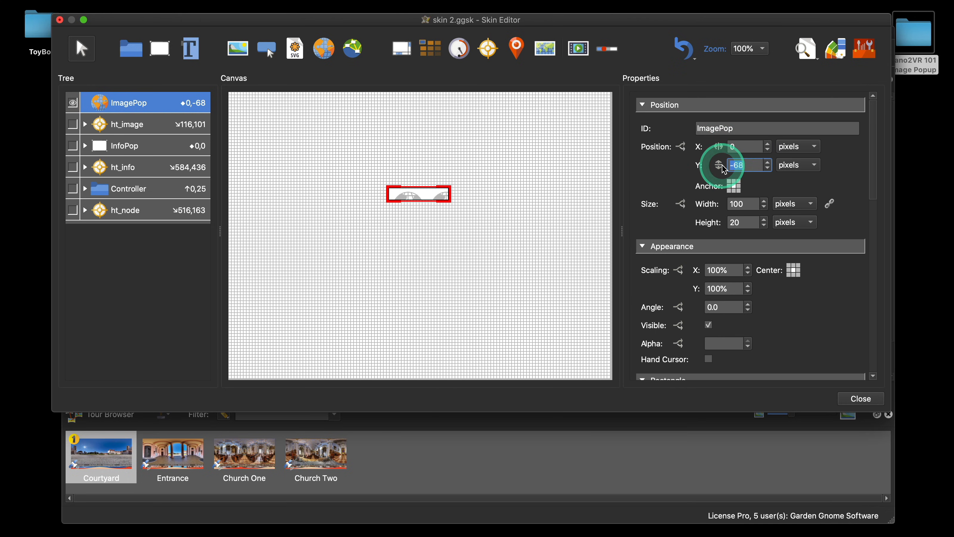
type("0")
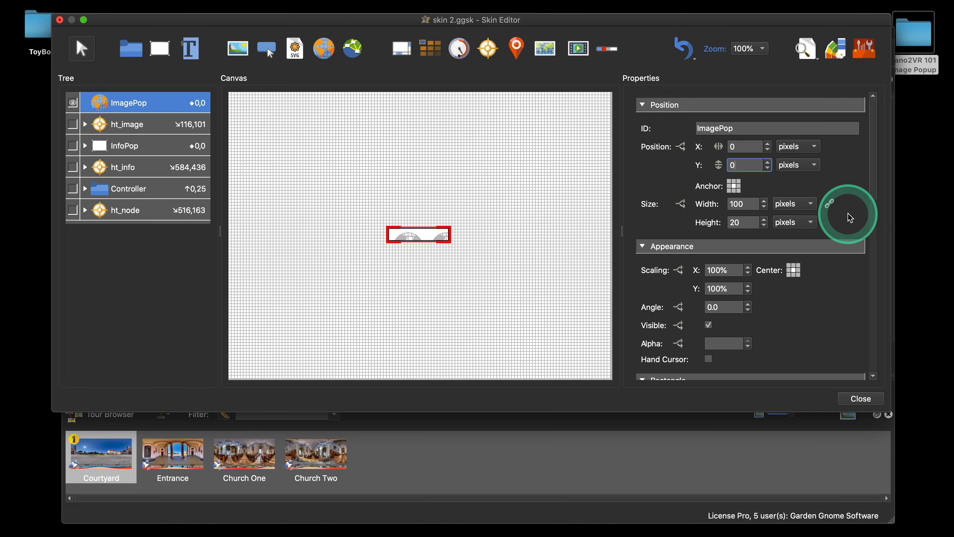
scroll(848, 214, "down", 2)
double_click(747, 174)
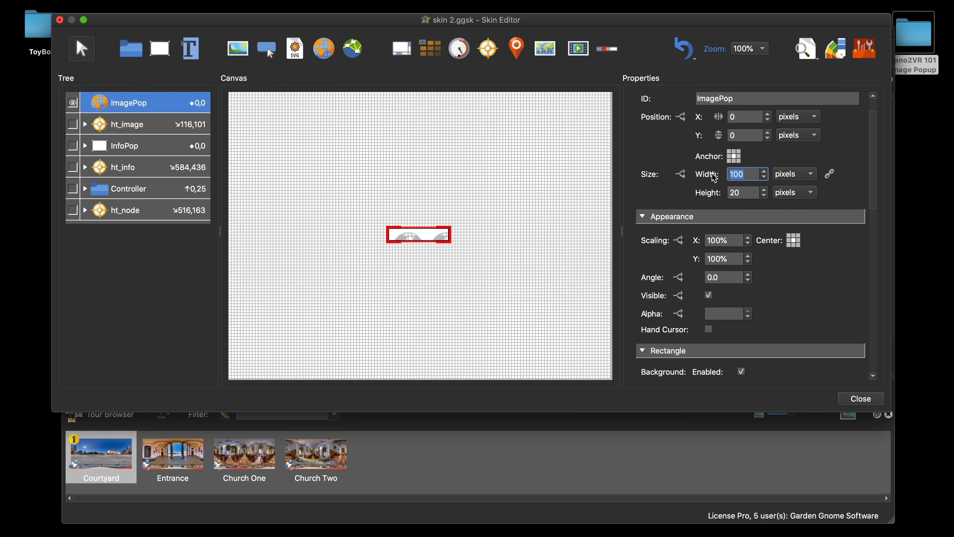
type("80")
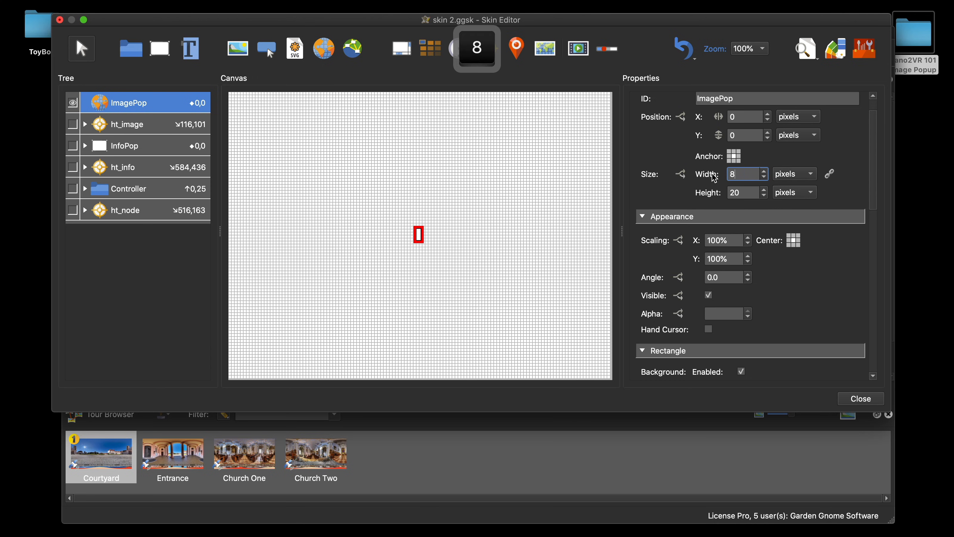
left_click(793, 174)
left_click(787, 190)
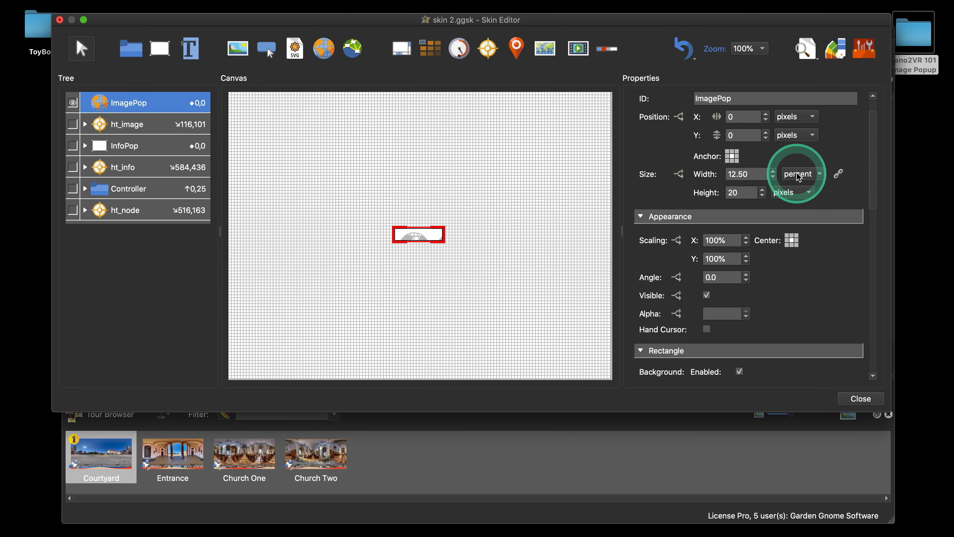
left_click(799, 174)
left_click(799, 169)
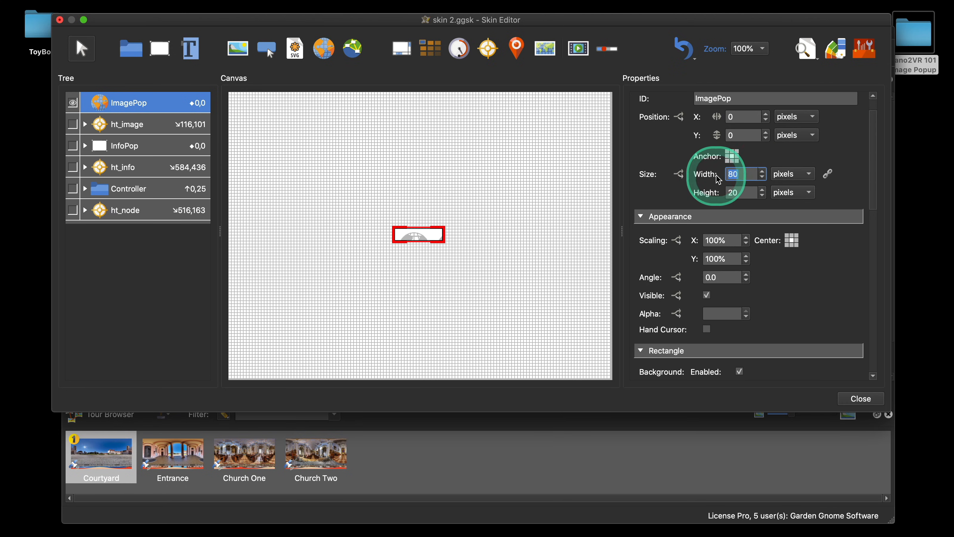
Step: Set ImagePop's width to 400 and height to 300 pixels
type("400")
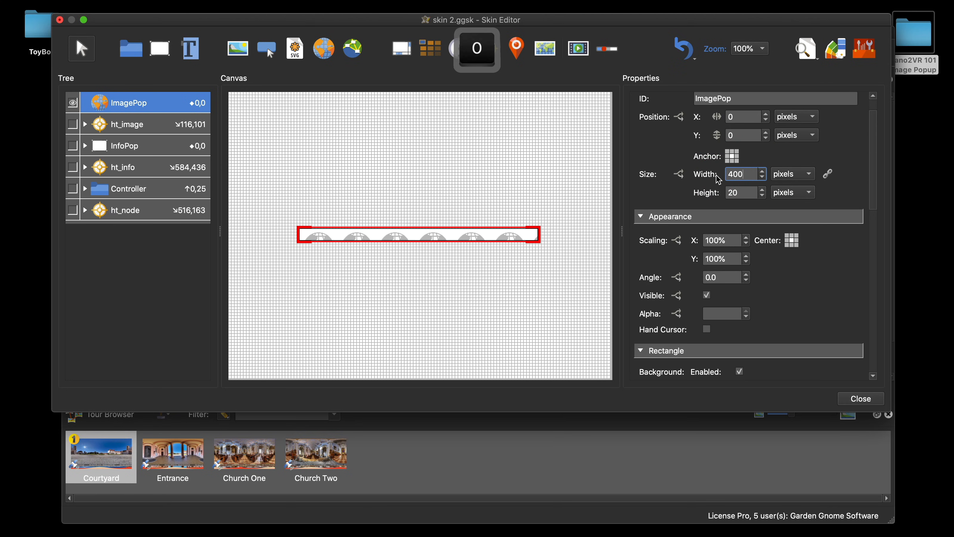
key("Tab")
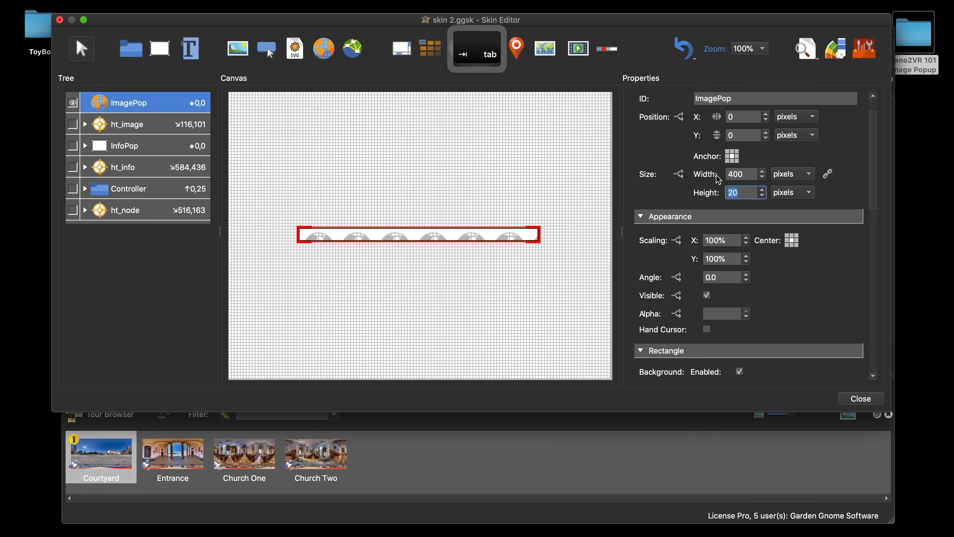
type("300")
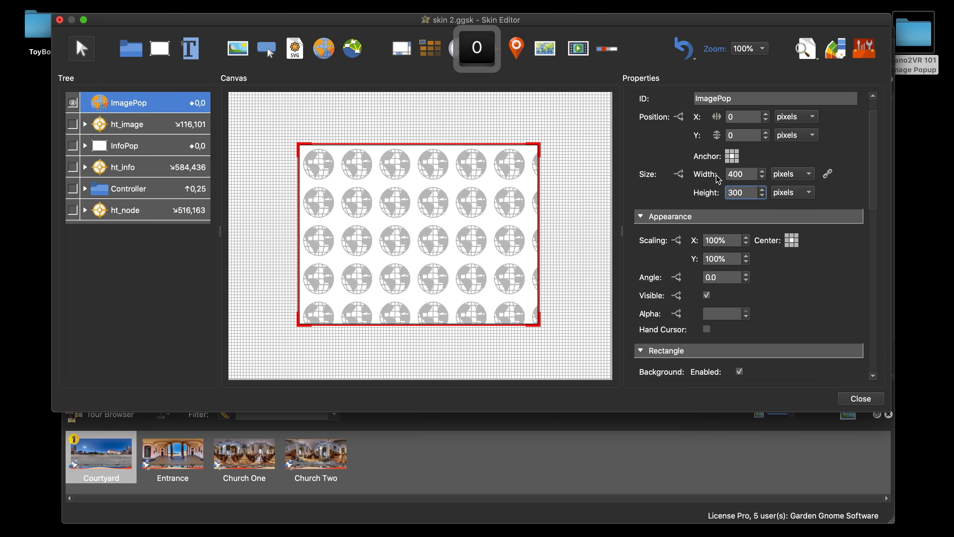
Step: Inspect ImagePop's External Image properties and its External URL logic block
left_click(828, 286)
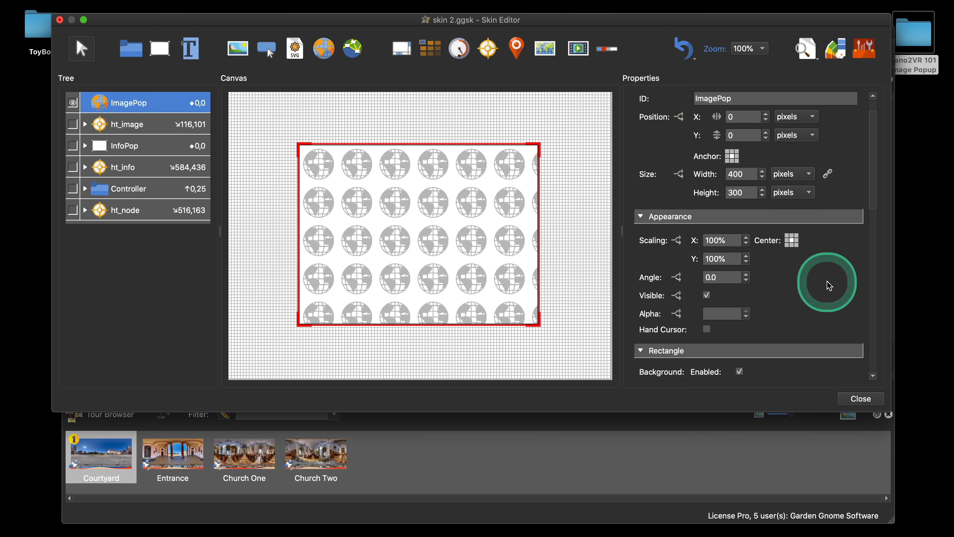
scroll(829, 286, "down", 3)
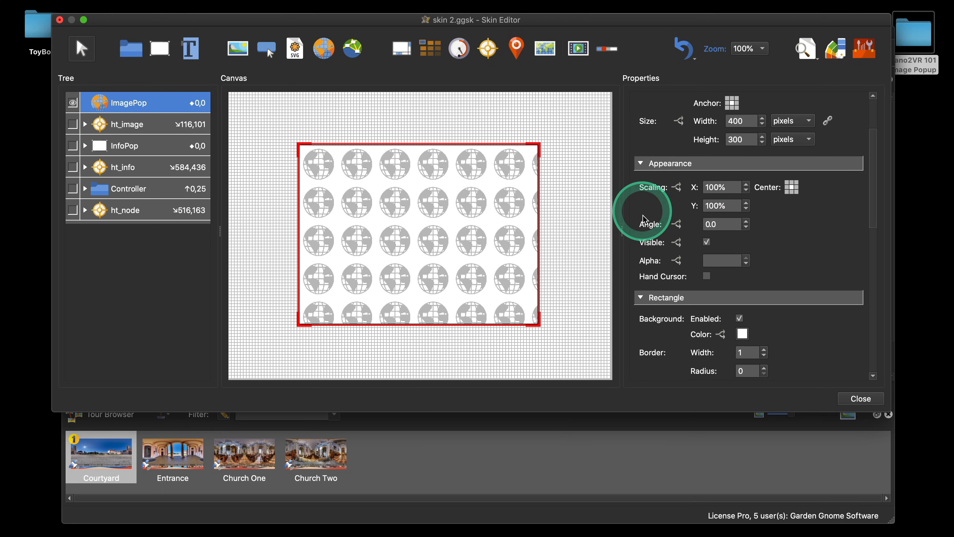
scroll(847, 264, "down", 6)
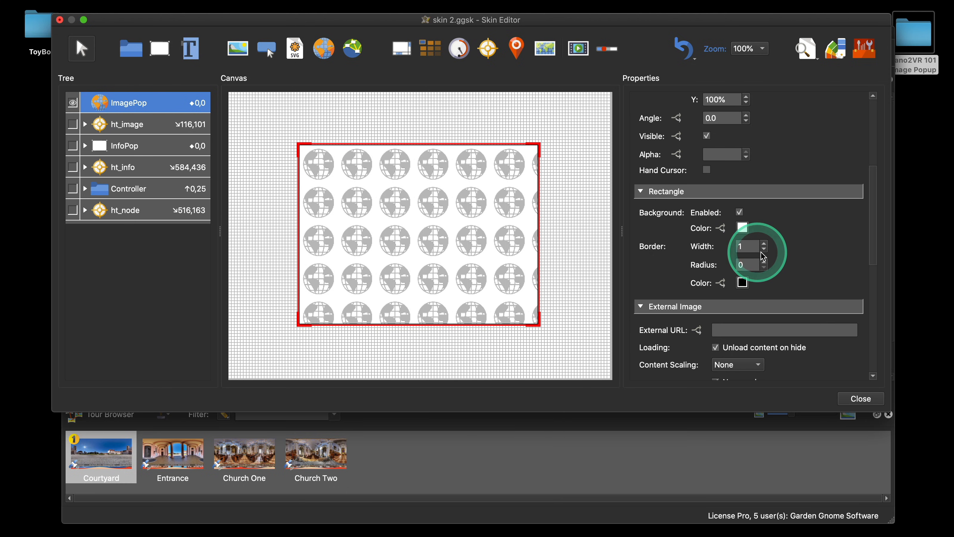
scroll(826, 233, "down", 5)
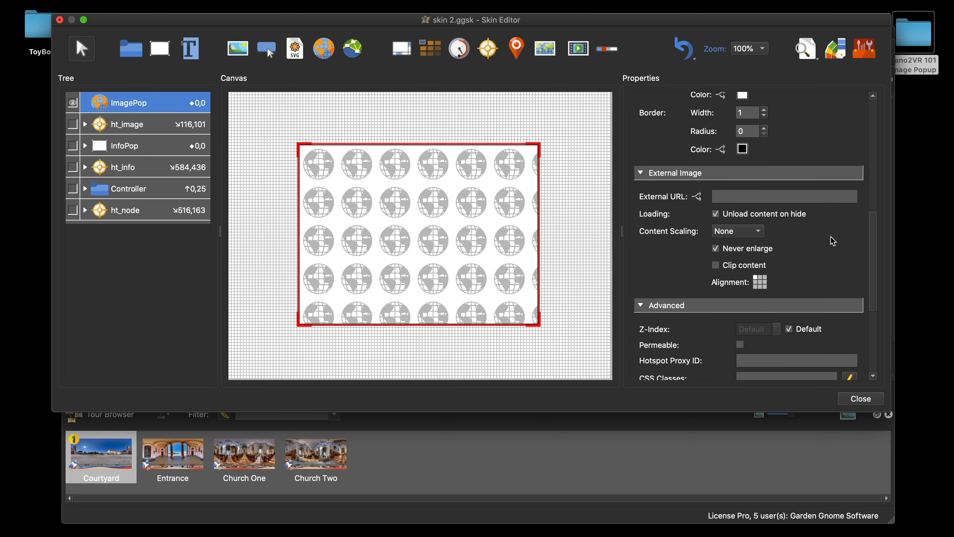
scroll(770, 218, "down", 1)
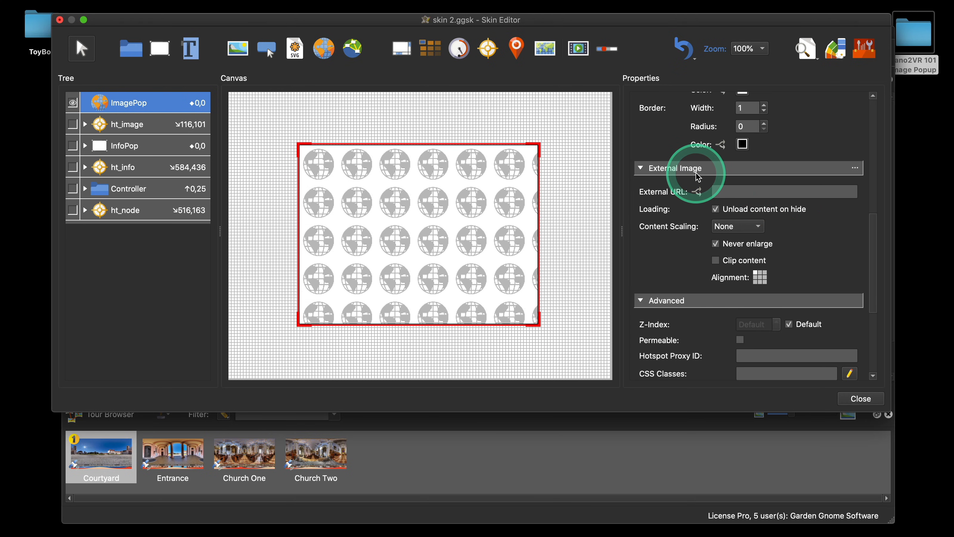
scroll(840, 243, "down", 2)
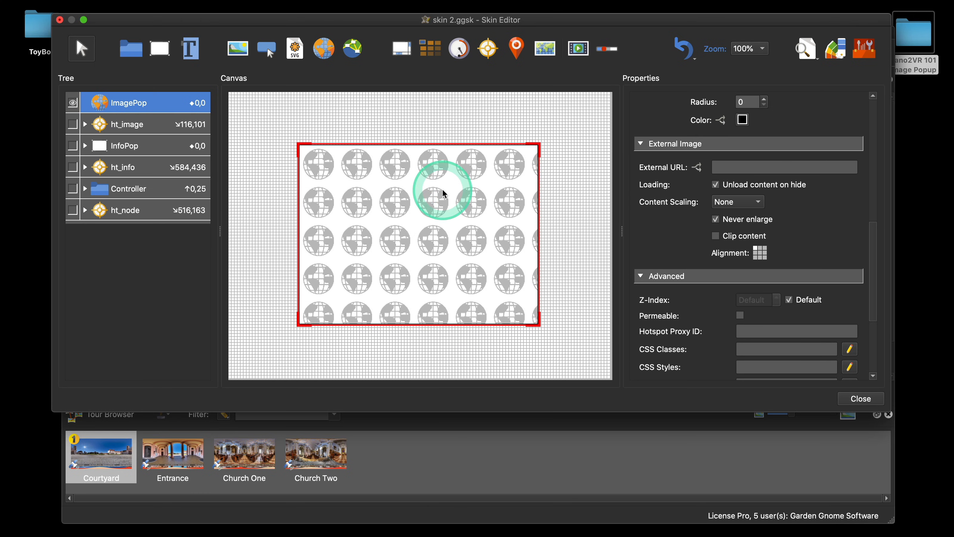
left_click(747, 172)
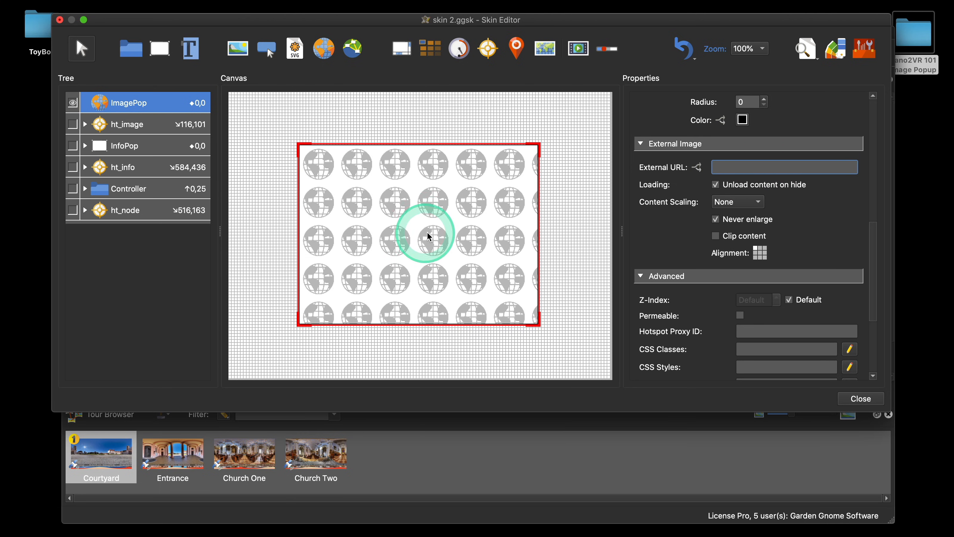
left_click(695, 168)
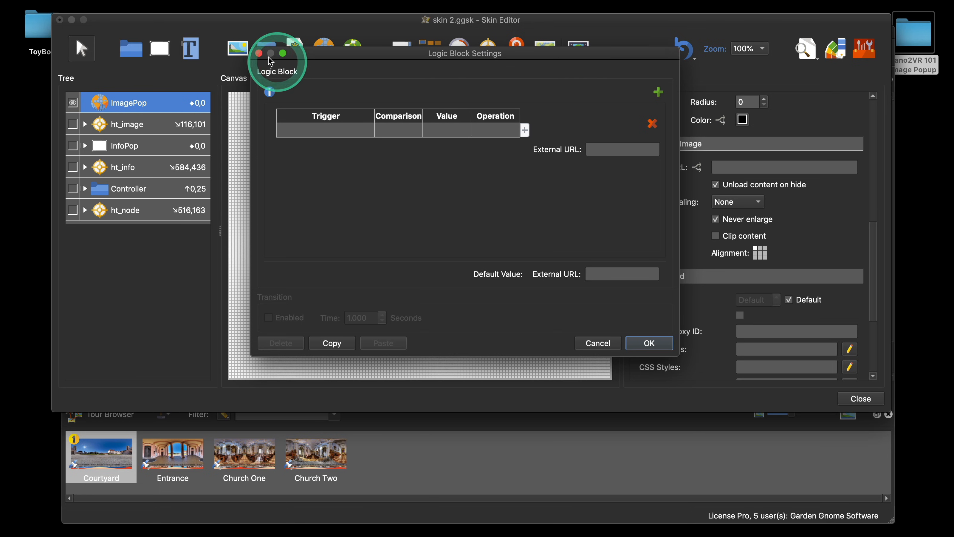
left_click(259, 53)
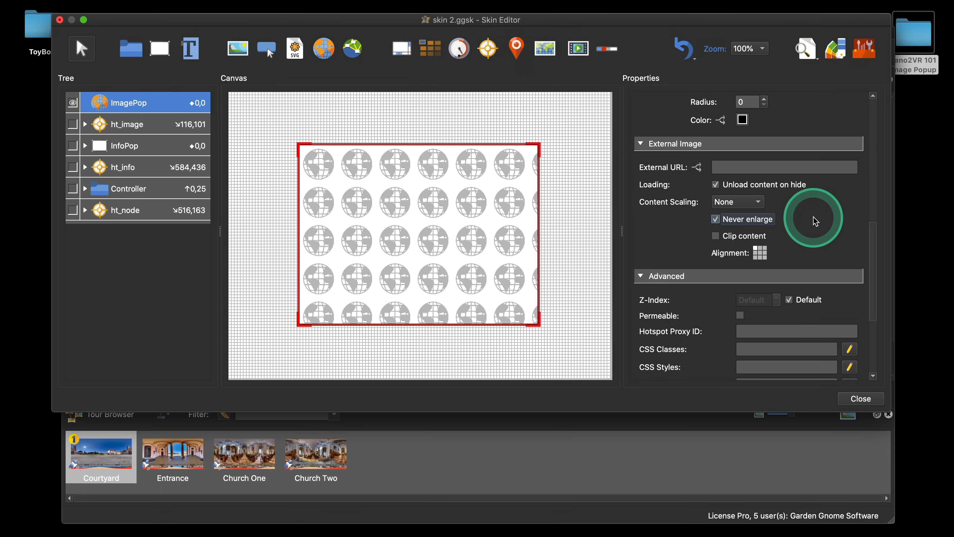
Step: Make ImagePop hidden by default by unchecking its Visible option, checking the result in the live preview
scroll(800, 221, "down", 2)
scroll(797, 223, "up", 1)
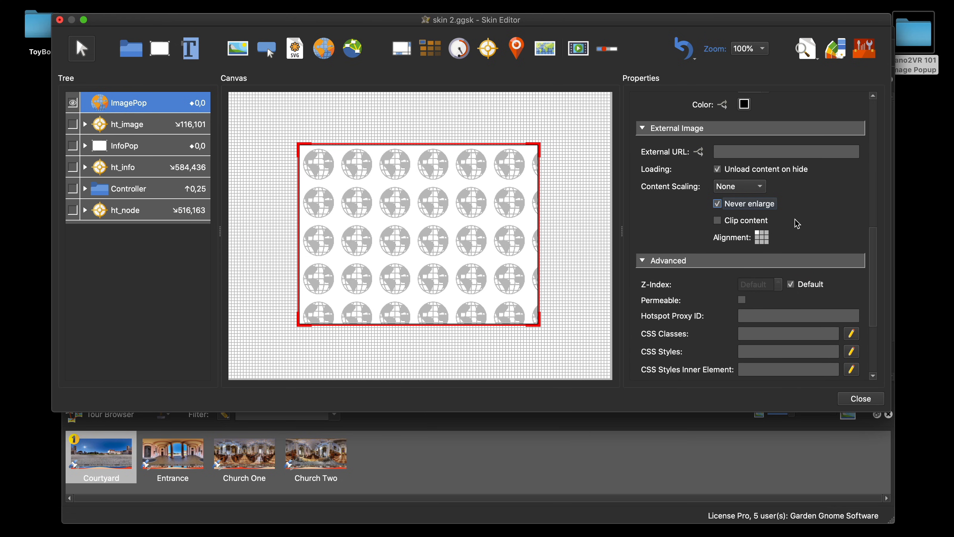
left_click(590, 270)
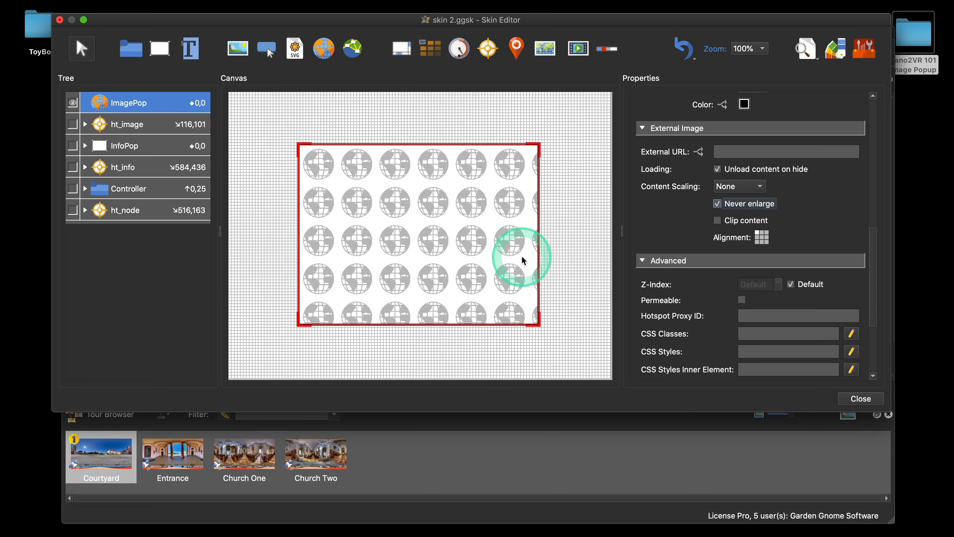
scroll(855, 223, "up", 3)
scroll(856, 224, "down", 4)
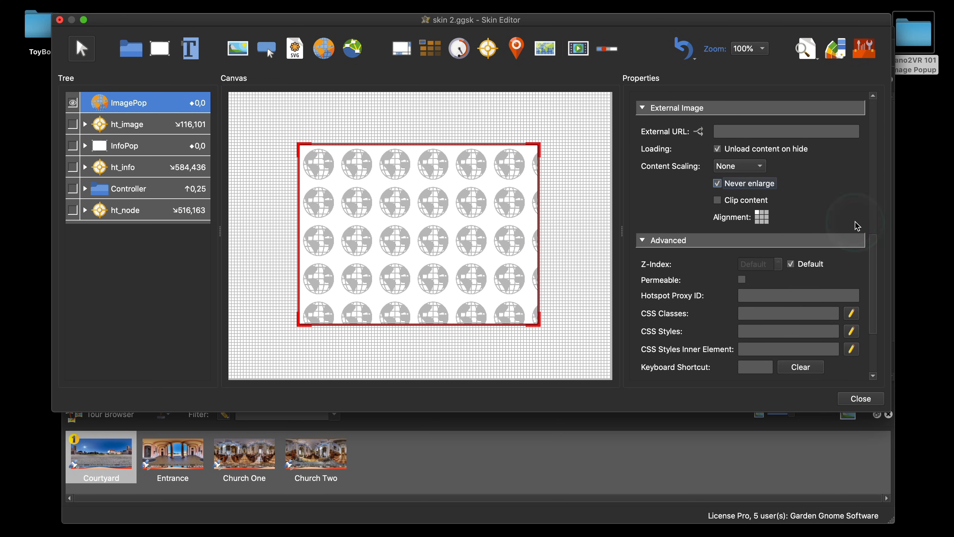
scroll(856, 225, "up", 8)
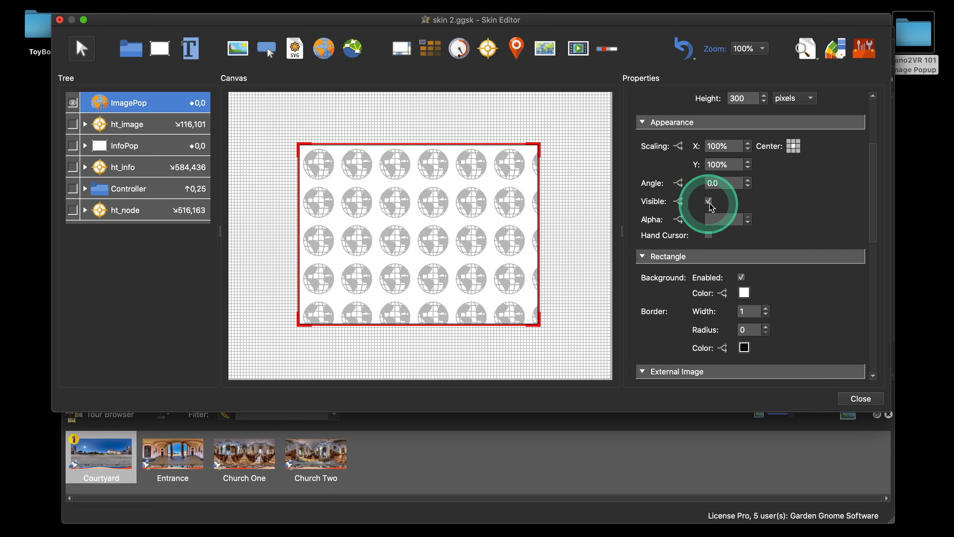
left_click(708, 203)
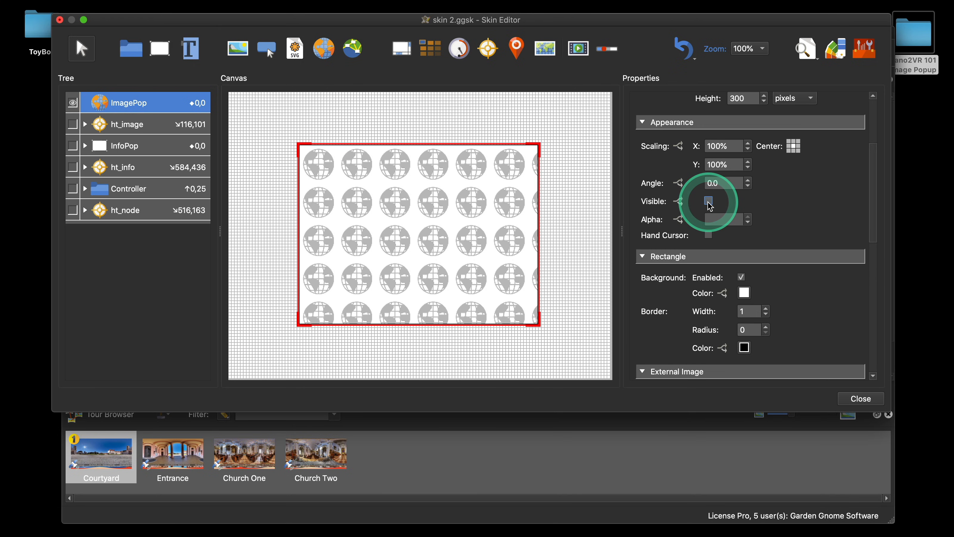
left_click(709, 201)
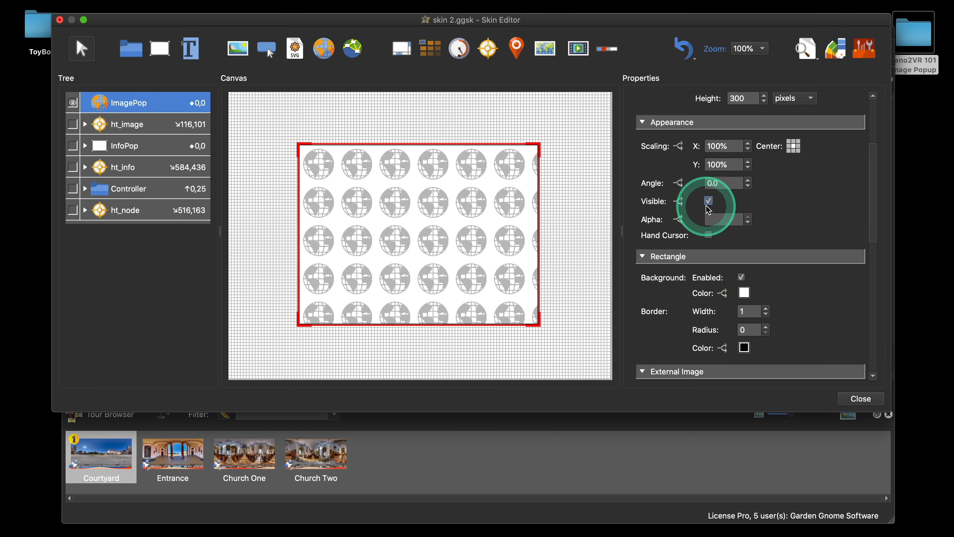
left_click(807, 57)
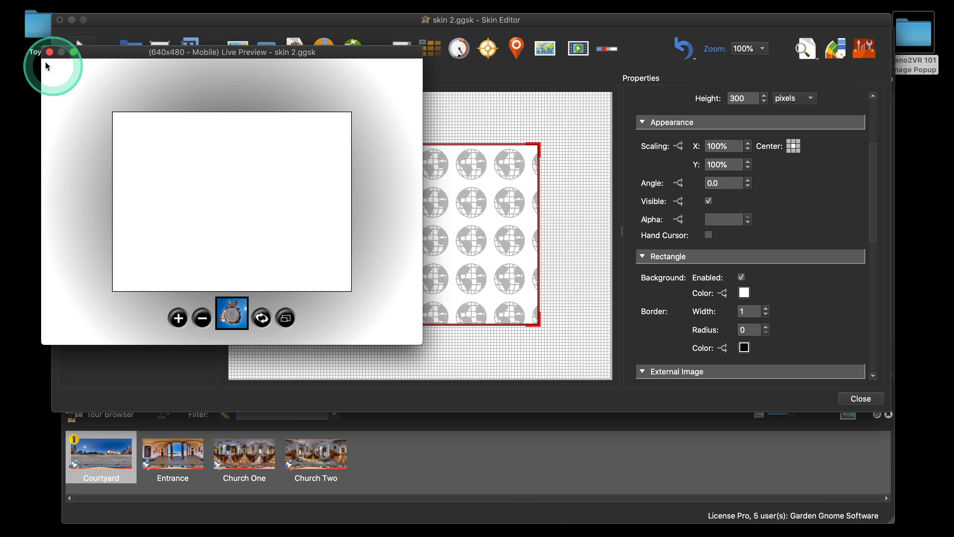
left_click(49, 52)
left_click(708, 201)
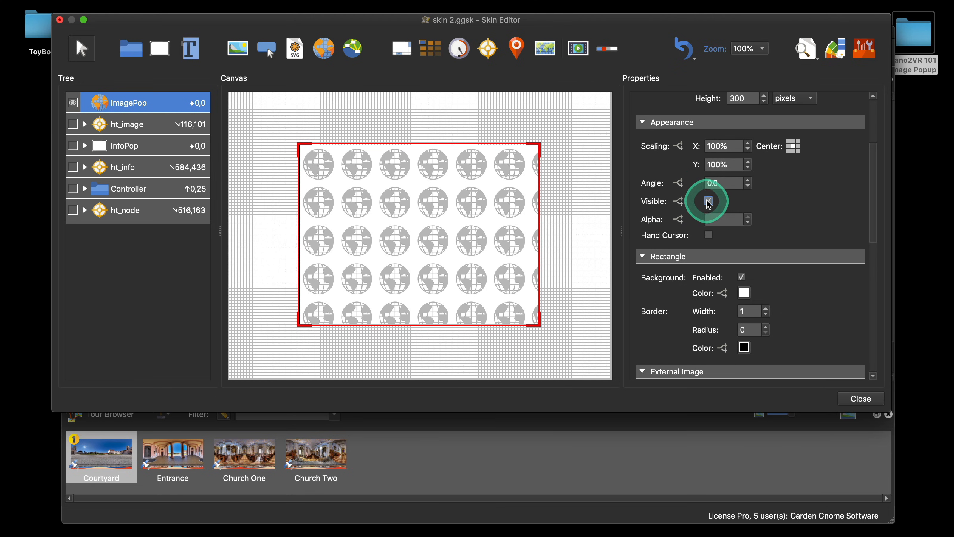
scroll(808, 213, "down", 5)
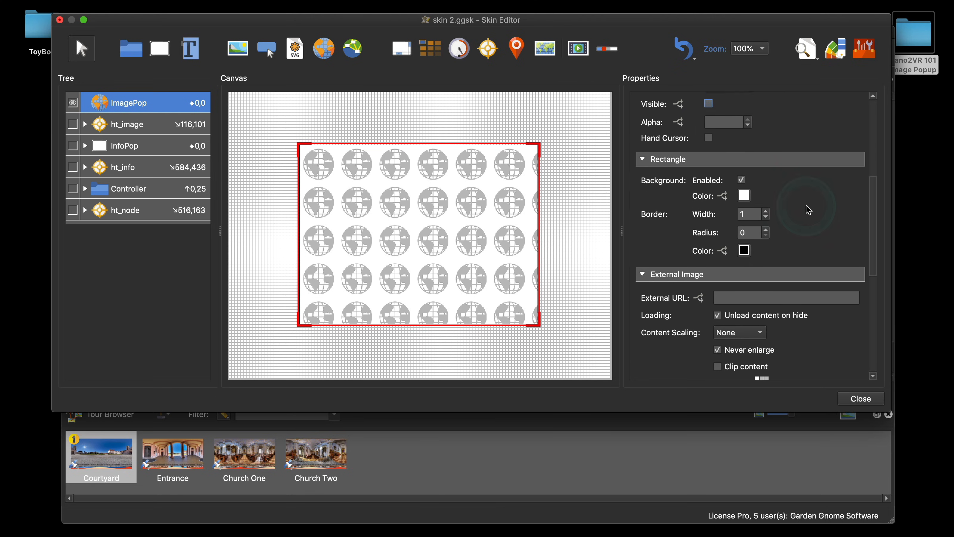
scroll(808, 210, "down", 9)
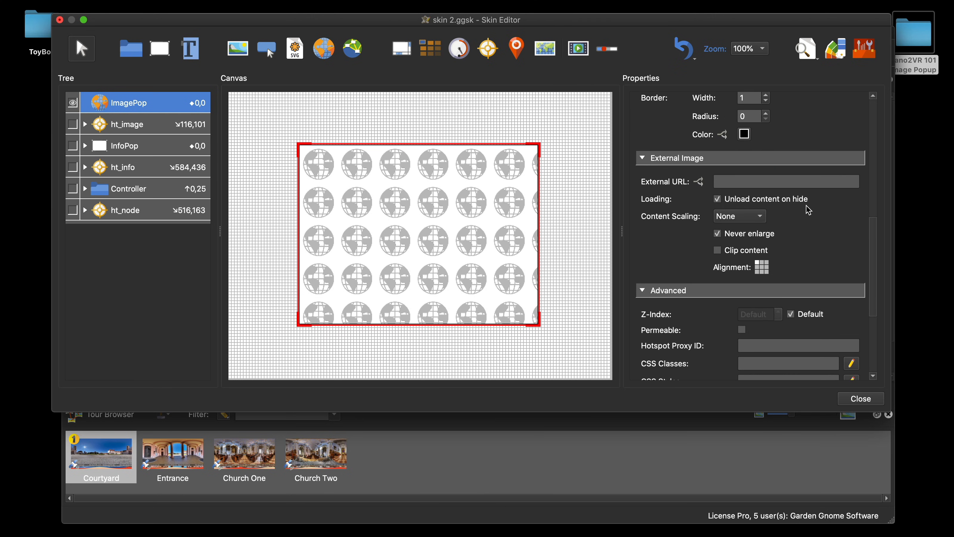
scroll(808, 211, "up", 12)
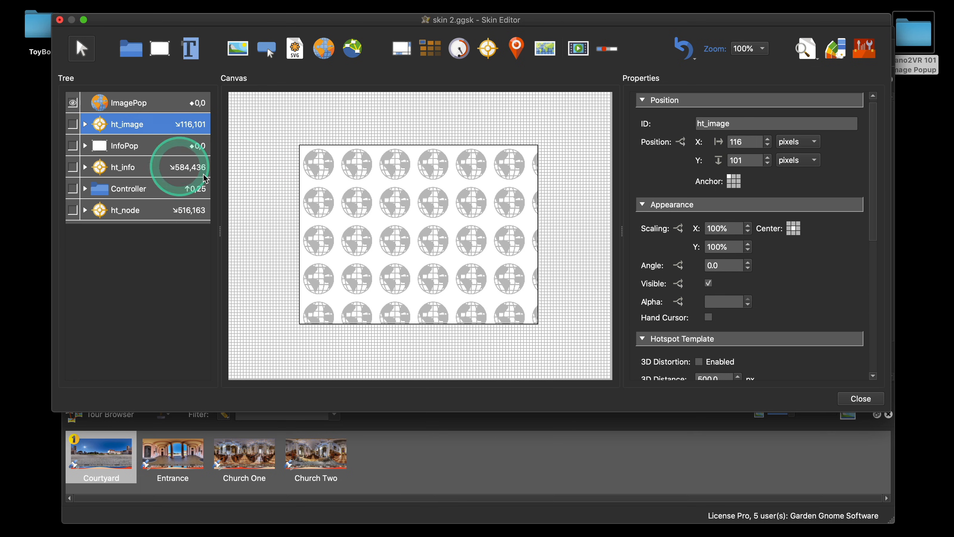
Step: Add a Mouse Click action to ht_image that uses Visibility to show the ImagePop element
scroll(756, 255, "down", 10)
scroll(758, 258, "down", 1)
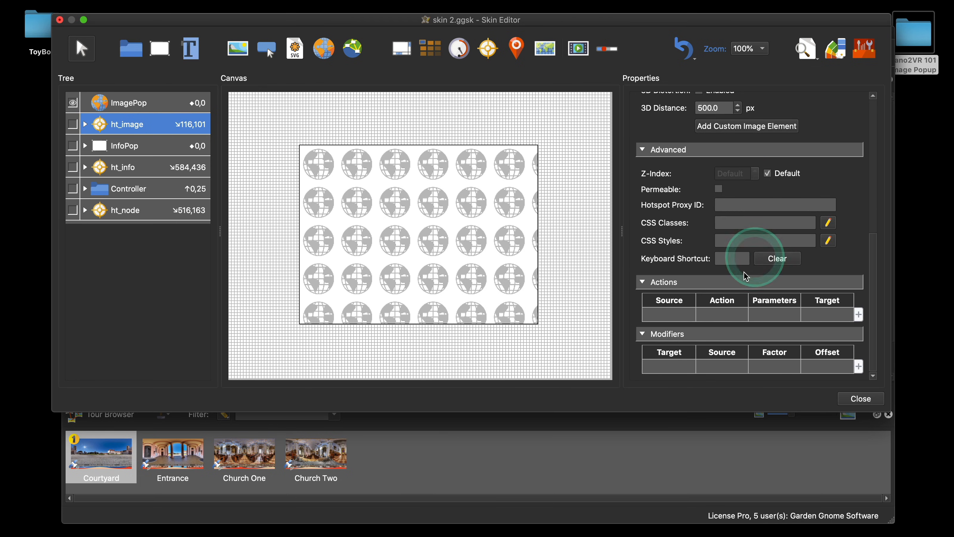
left_click(675, 319)
left_click(675, 319)
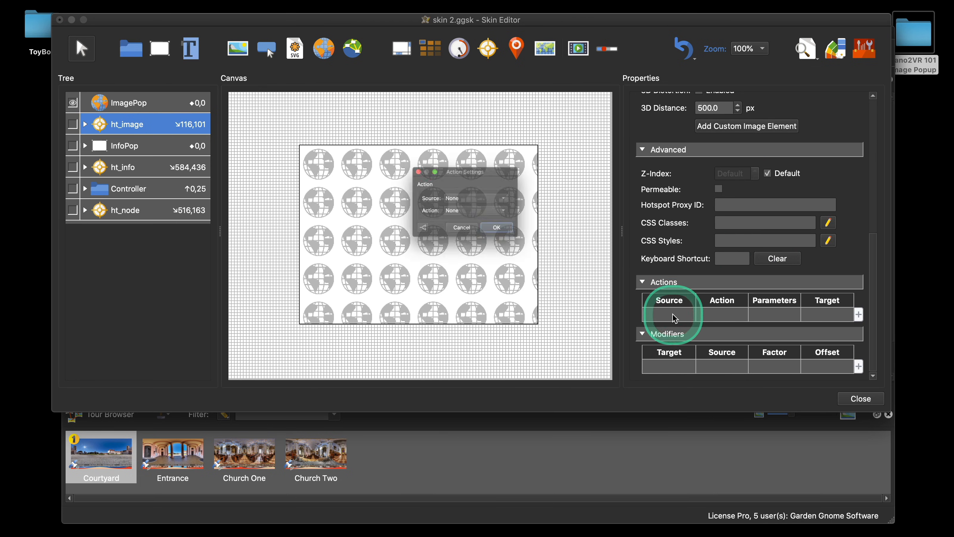
left_click(500, 197)
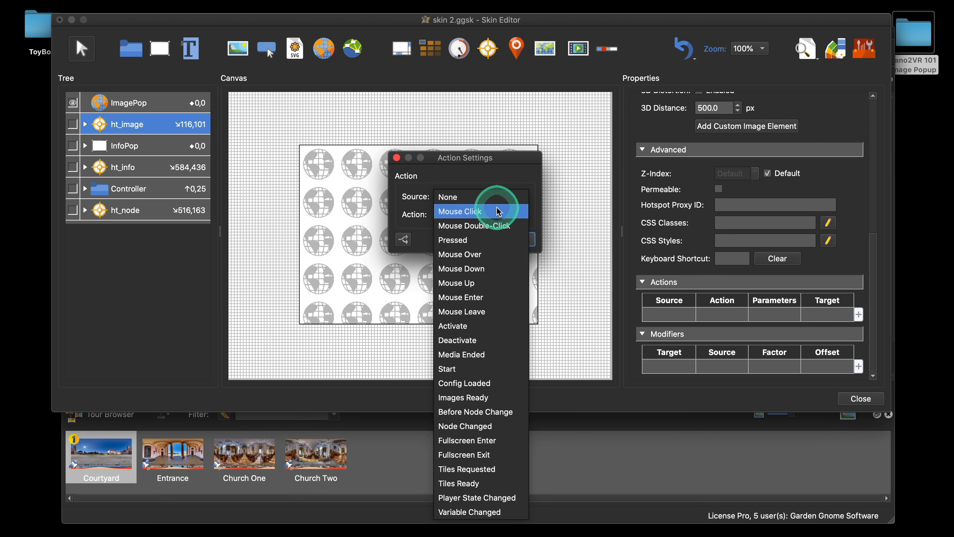
left_click(501, 211)
left_click(497, 217)
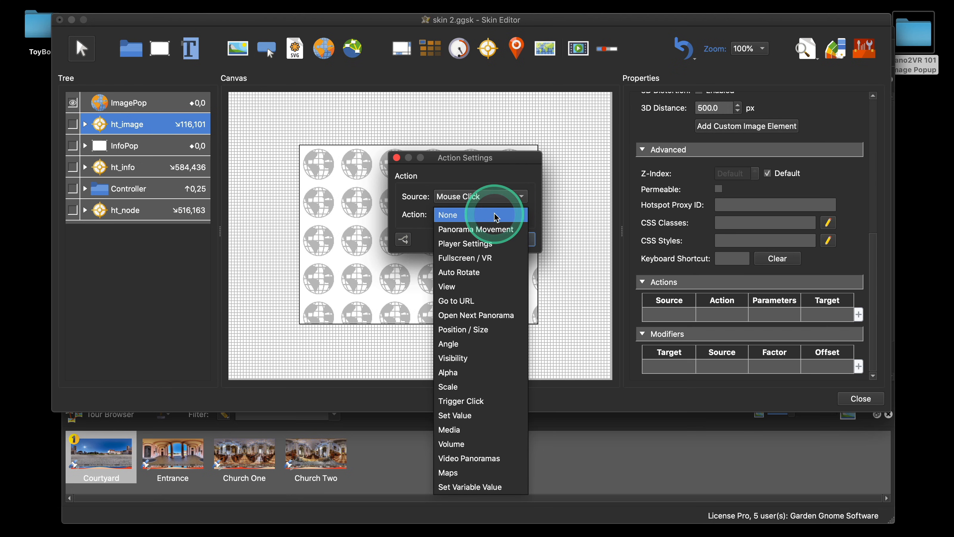
left_click(496, 357)
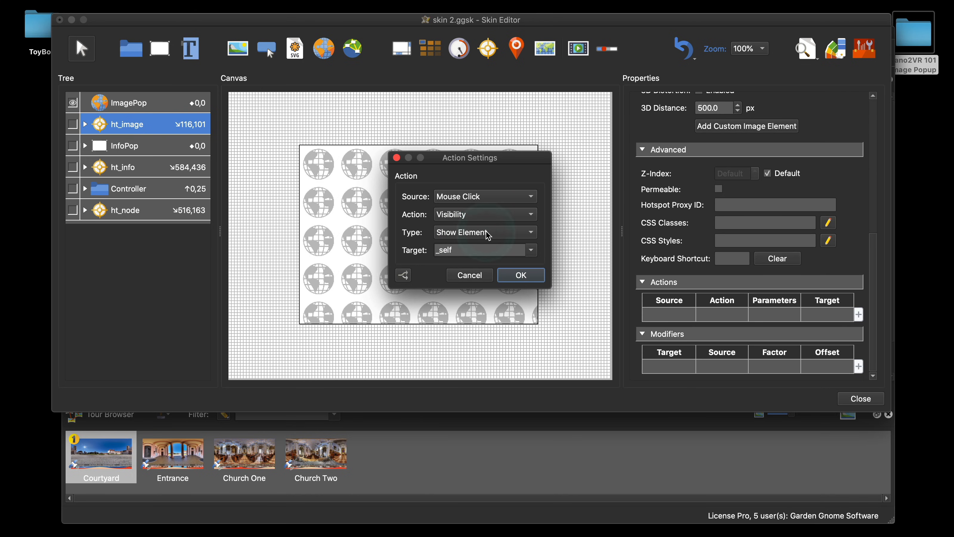
left_click(531, 249)
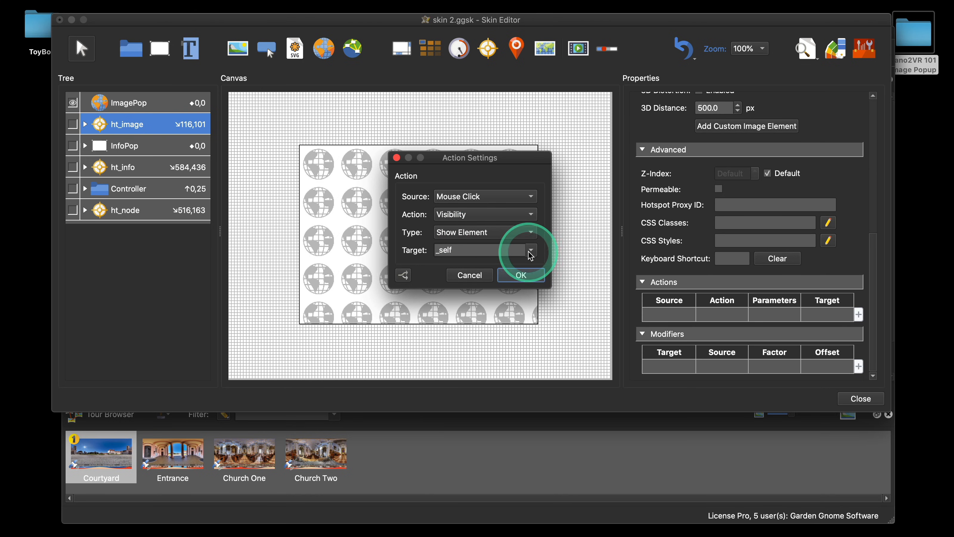
scroll(504, 300, "down", 3)
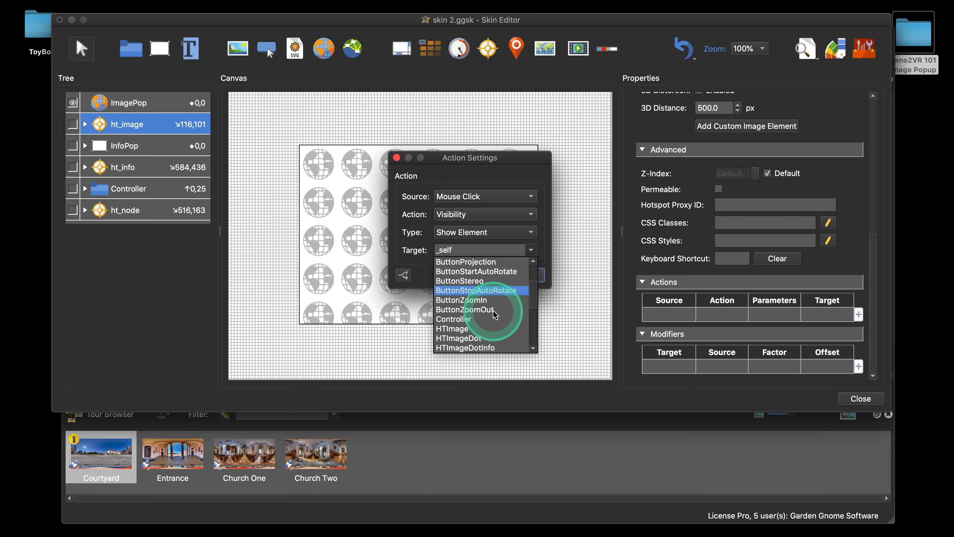
scroll(494, 311, "up", 3)
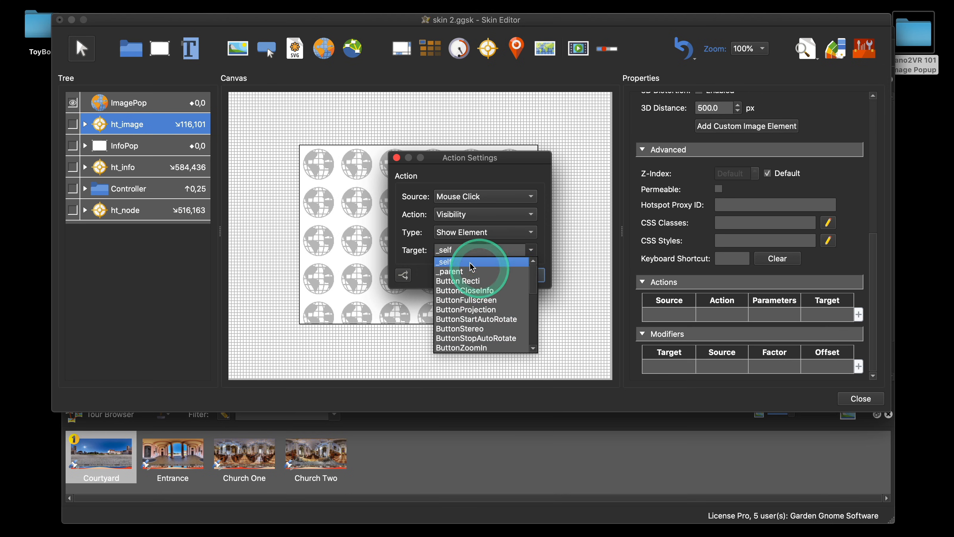
left_click(452, 249)
double_click(435, 250)
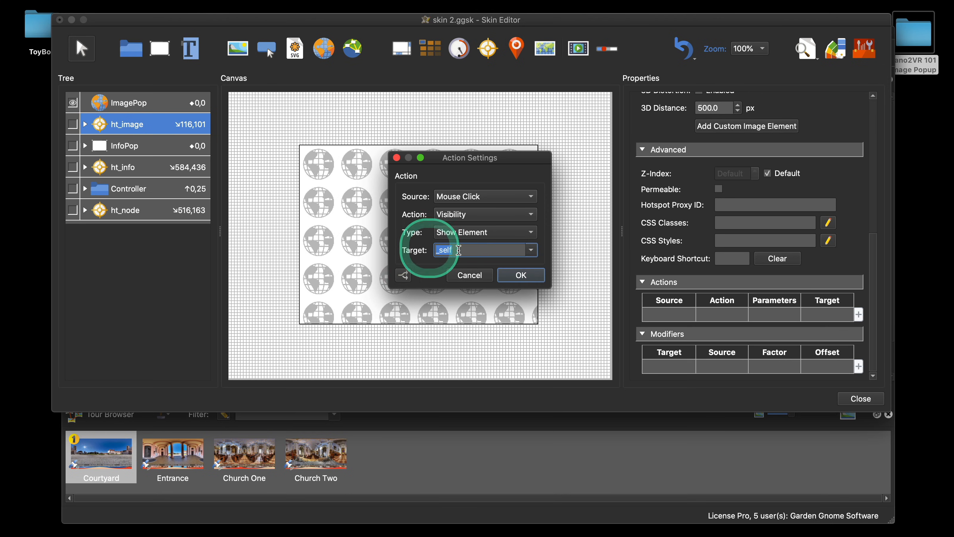
left_click(581, 265)
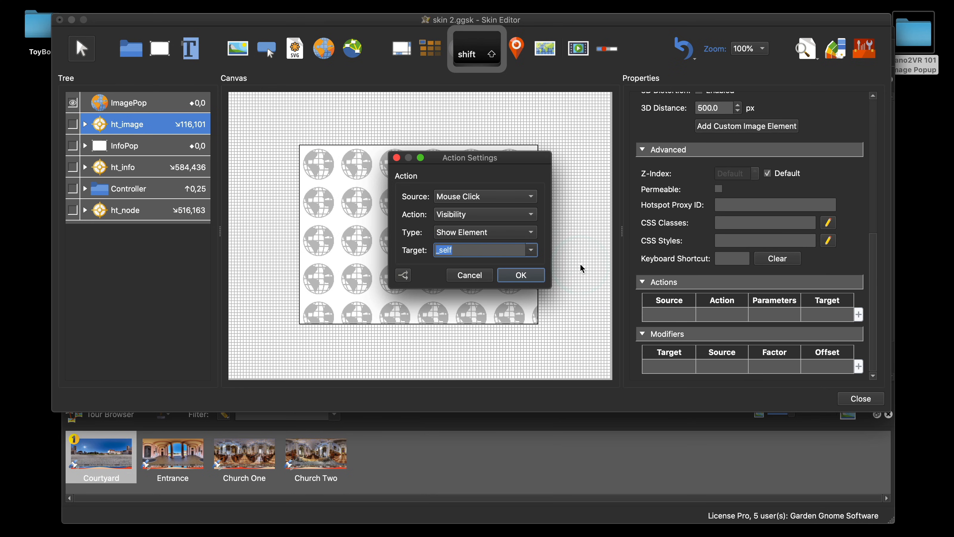
type("ImagePop")
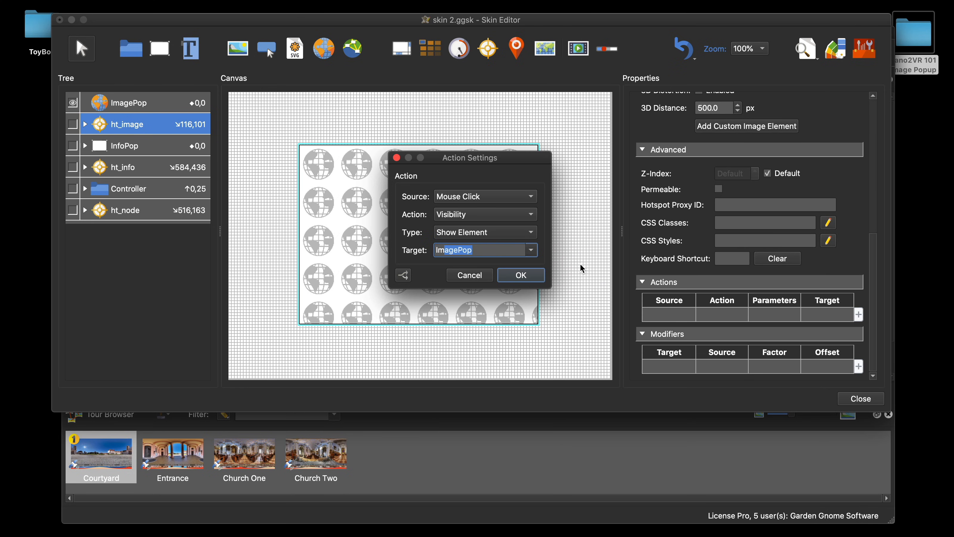
key("Return")
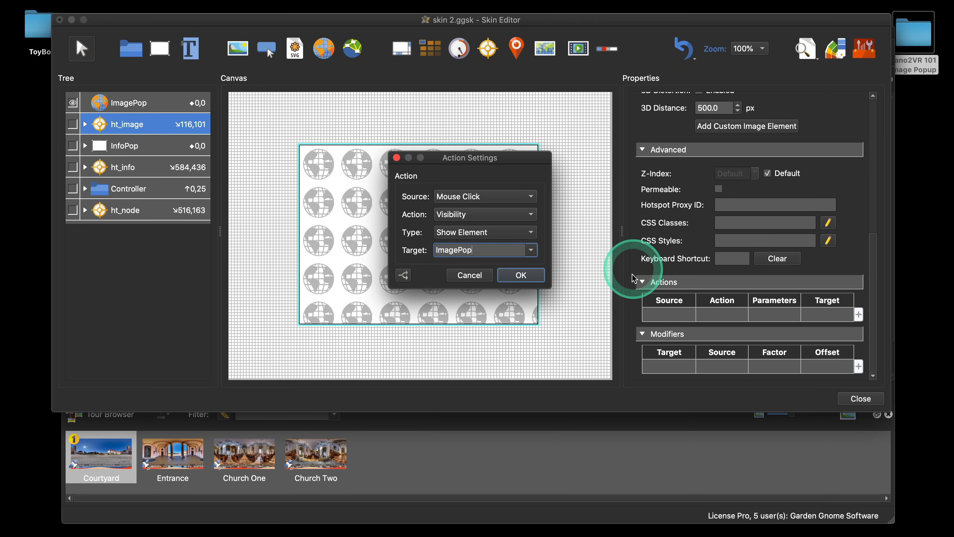
left_click(520, 275)
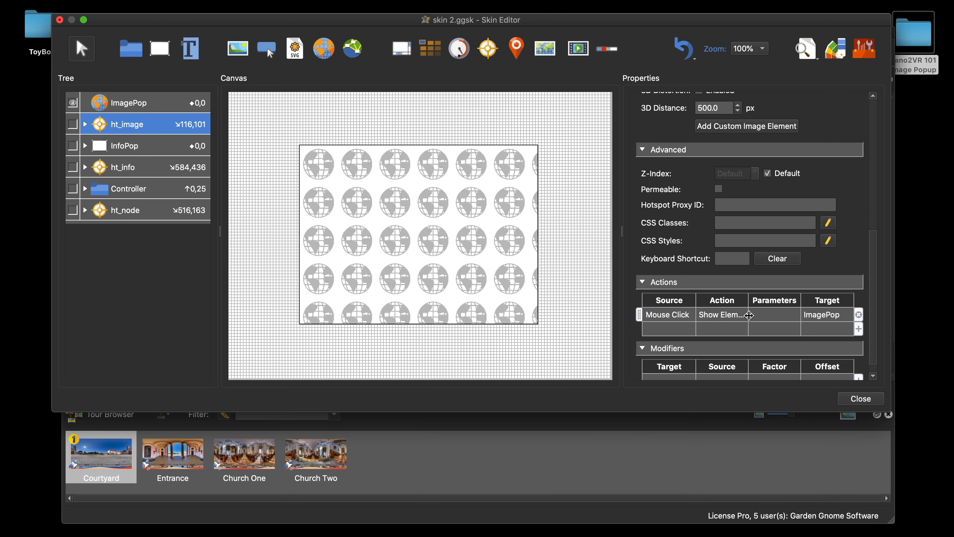
Step: Copy ht_image's click action and paste it into ImagePop's actions
left_click(666, 317)
key("super+c")
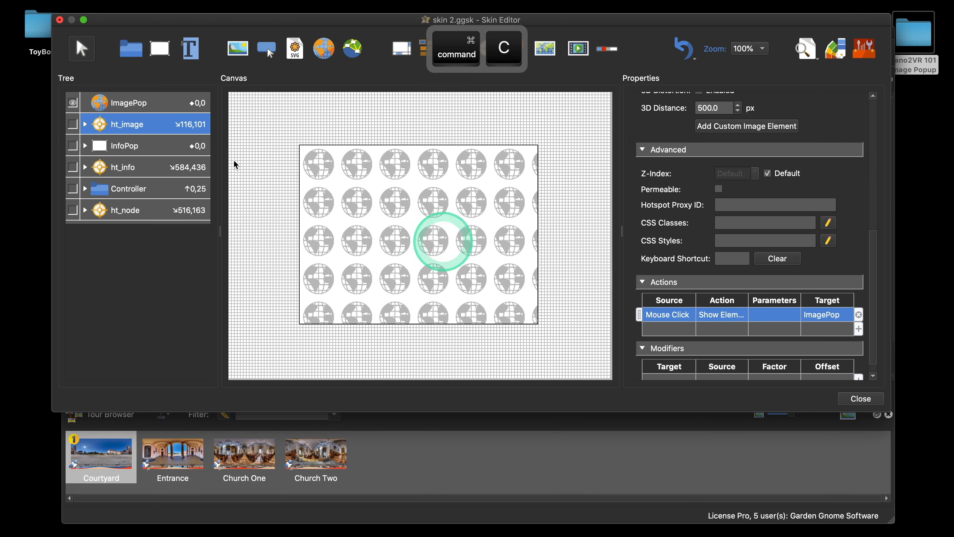
left_click(139, 103)
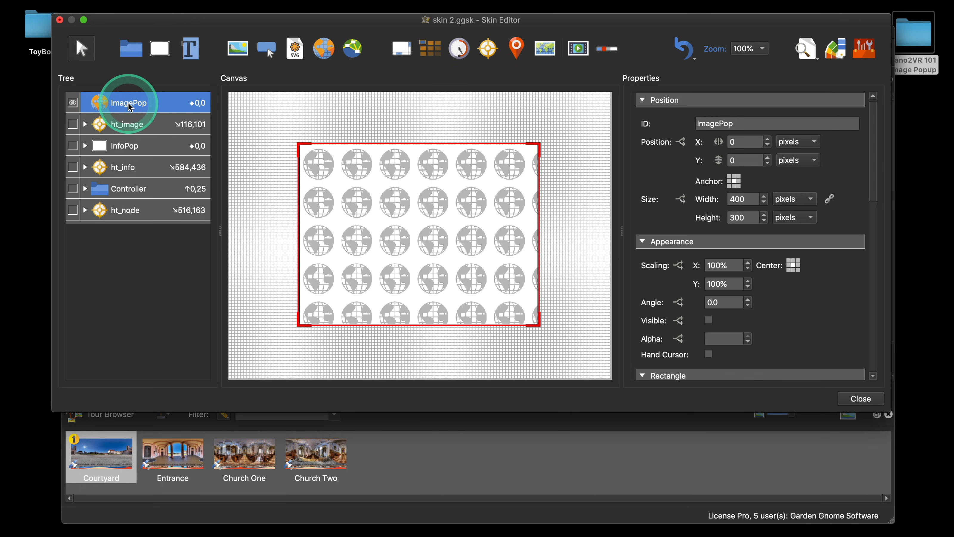
scroll(778, 292, "down", 10)
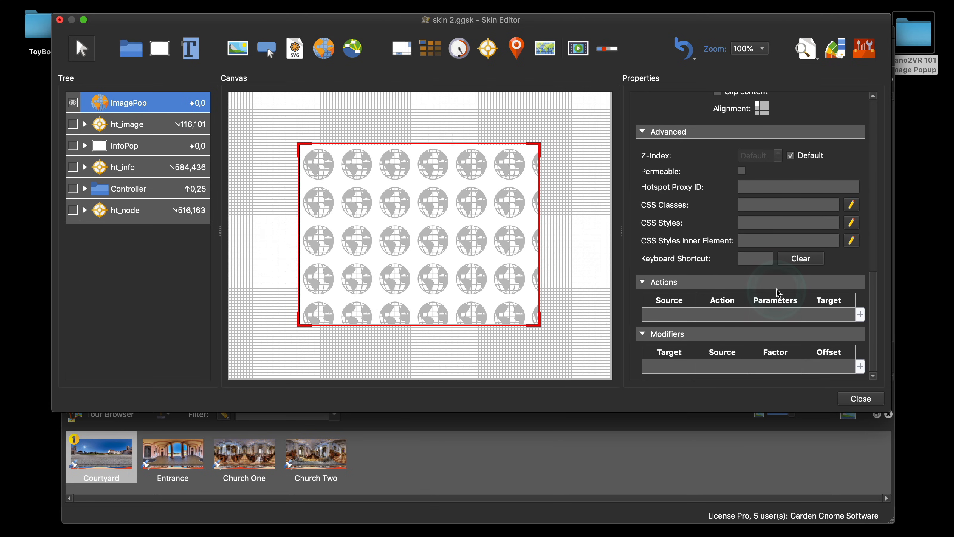
key("super+v")
Step: Change ImagePop's pasted action to Hide Element with the target _self
double_click(723, 314)
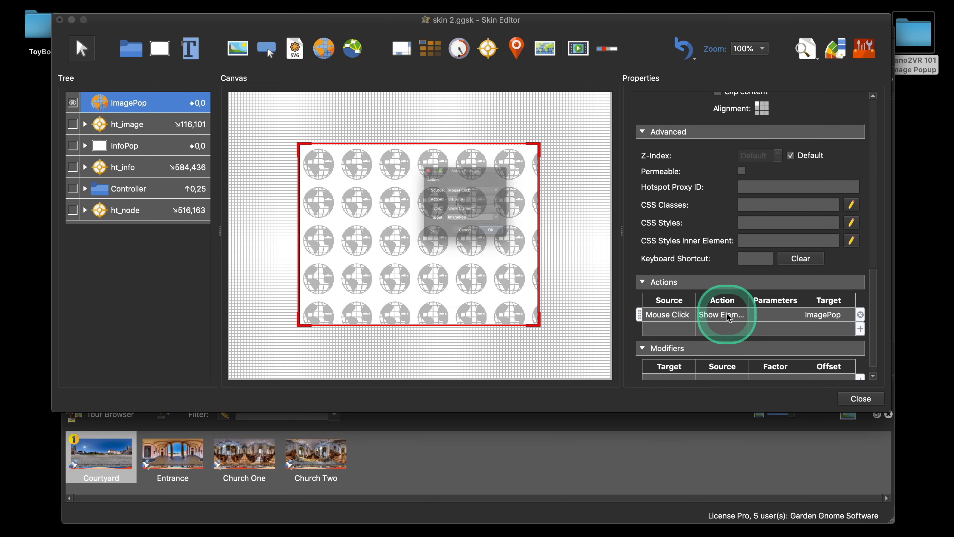
left_click(460, 216)
left_click(455, 231)
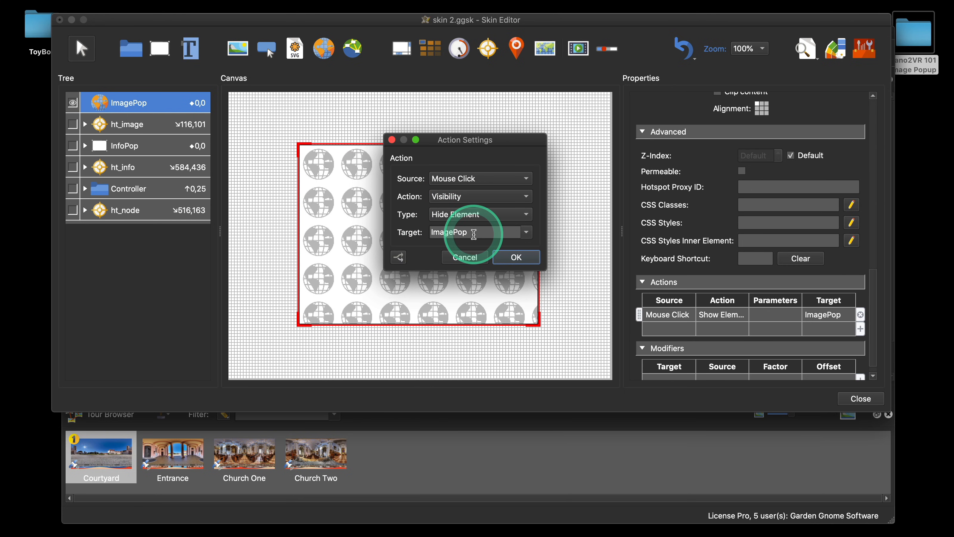
left_click(524, 231)
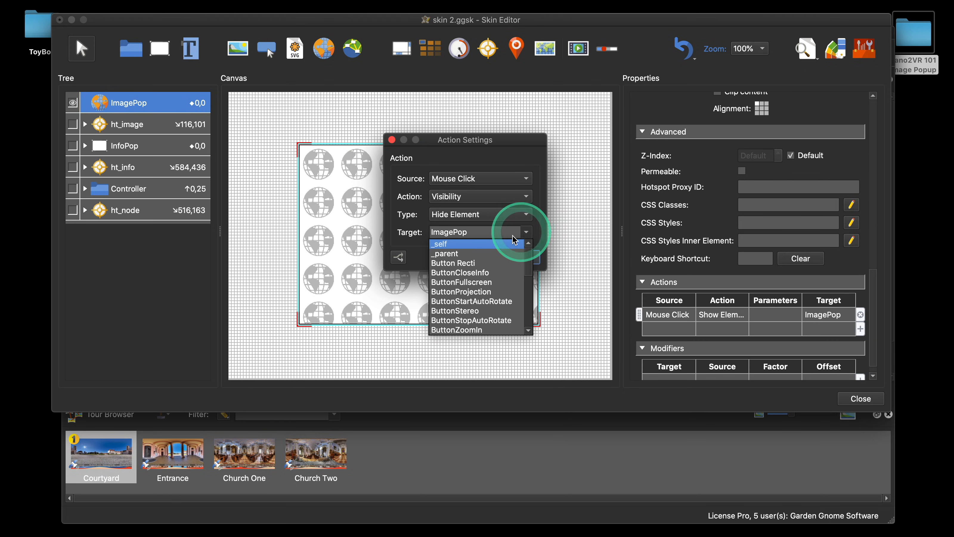
left_click(476, 245)
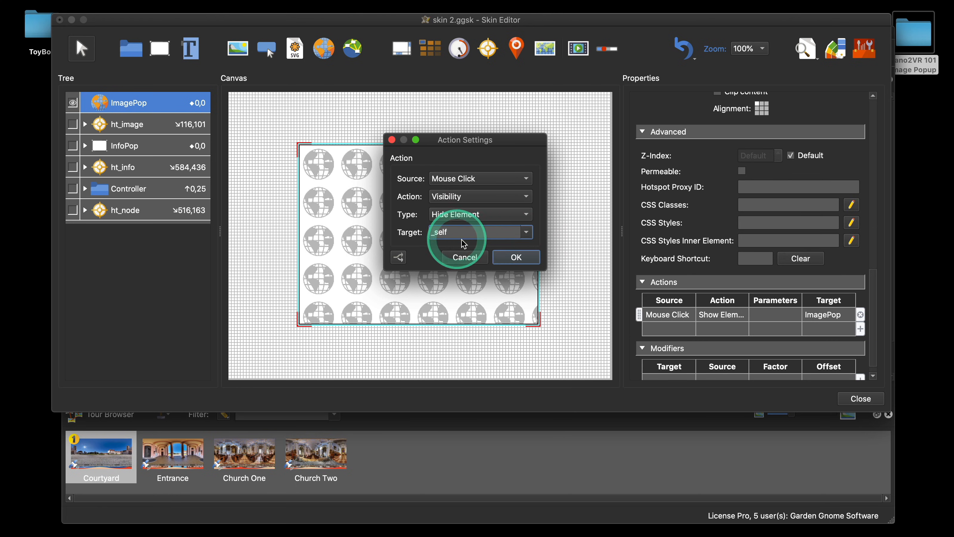
left_click(517, 257)
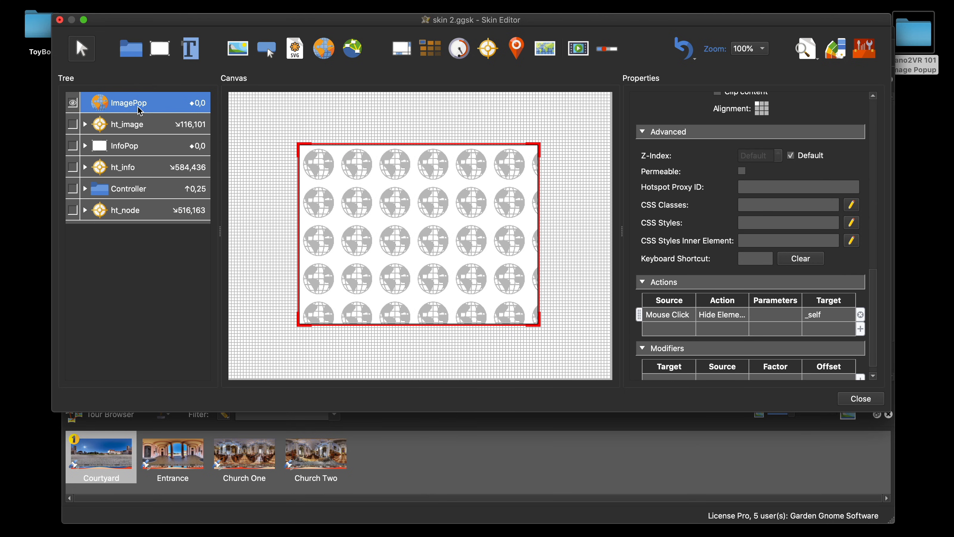
Step: Draw a small rectangle about 27 by 21 pixels in the canvas's top-right corner and anchor it top-right
left_click(160, 48)
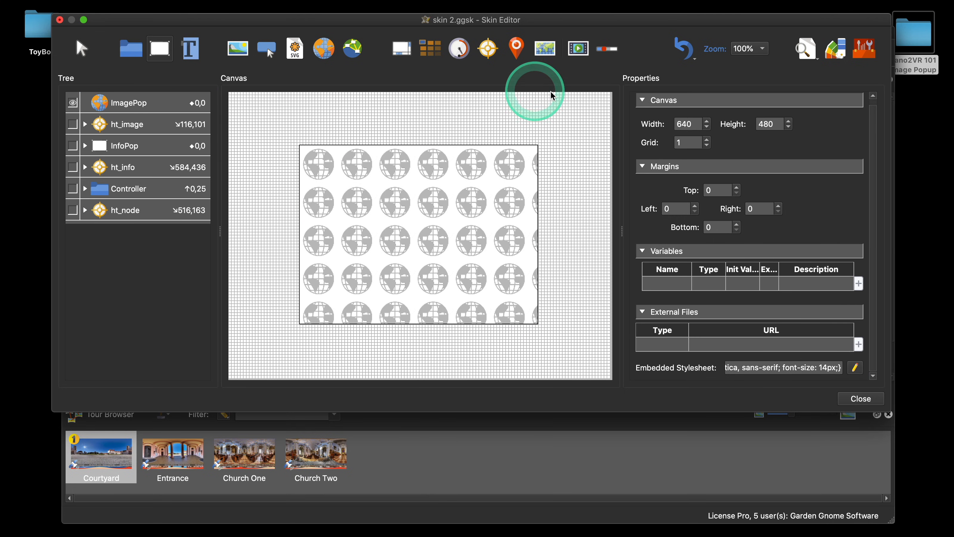
left_click_drag(584, 96, 606, 112)
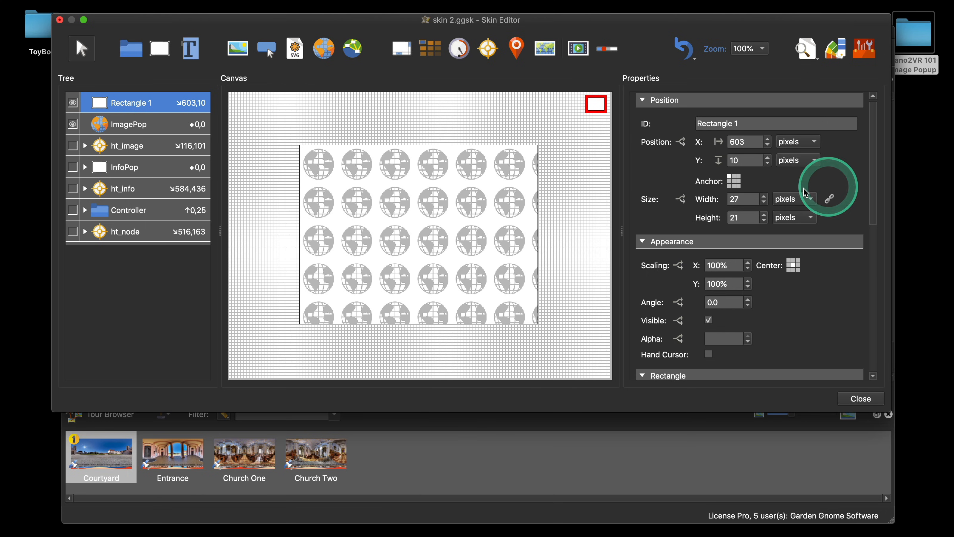
left_click(738, 176)
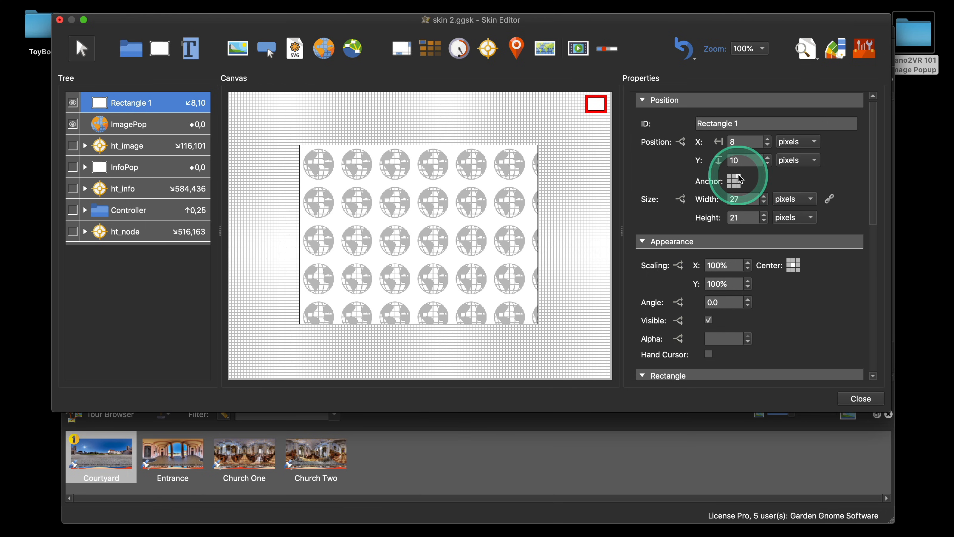
Step: Delete the small rectangle from the canvas
left_click(602, 111)
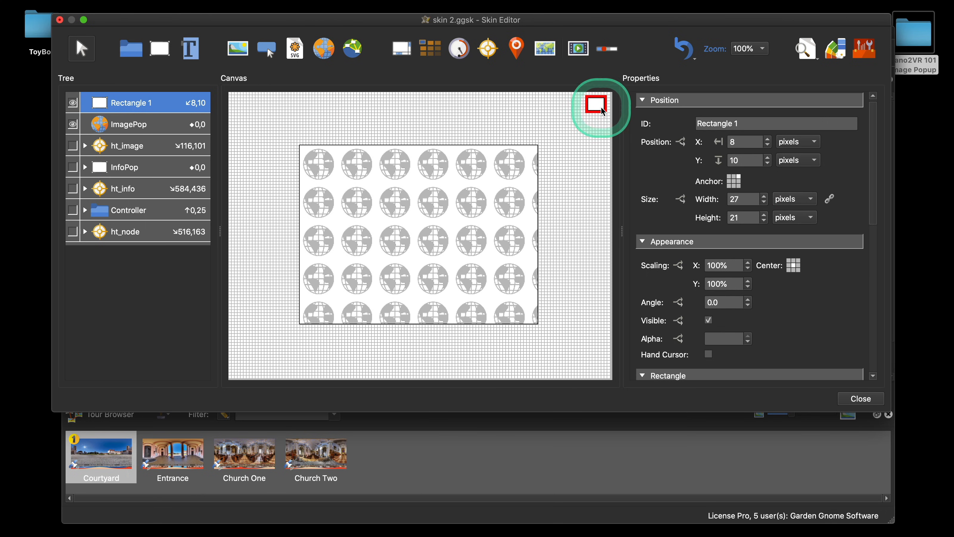
key("BackSpace")
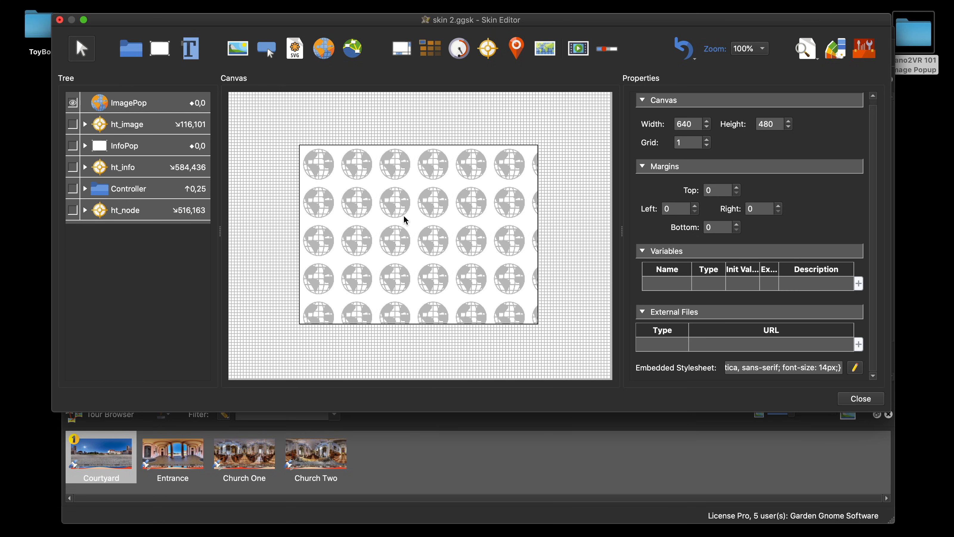
Step: Add a second action to ht_image with source Mouse Click and action Set Value
left_click(146, 124)
scroll(745, 219, "down", 10)
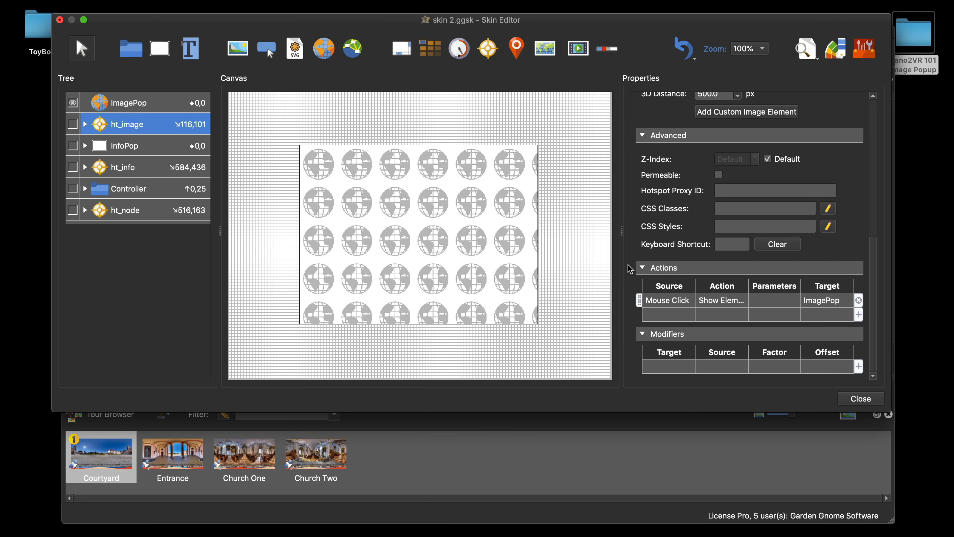
double_click(668, 315)
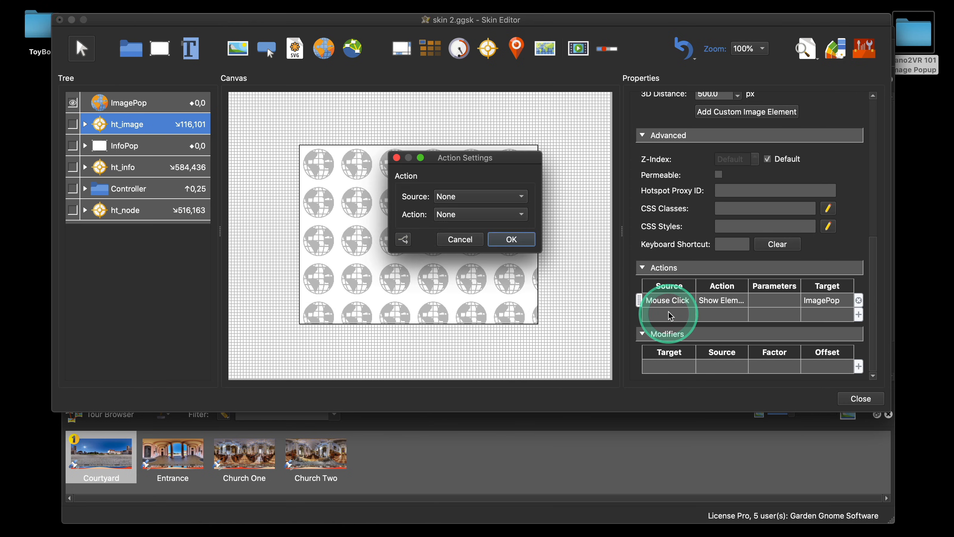
left_click(481, 197)
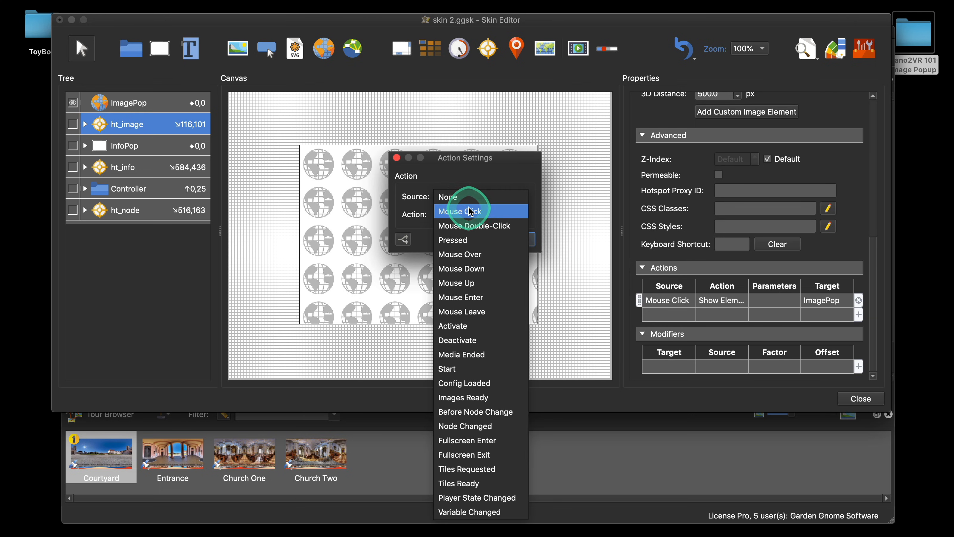
left_click(526, 214)
left_click(520, 217)
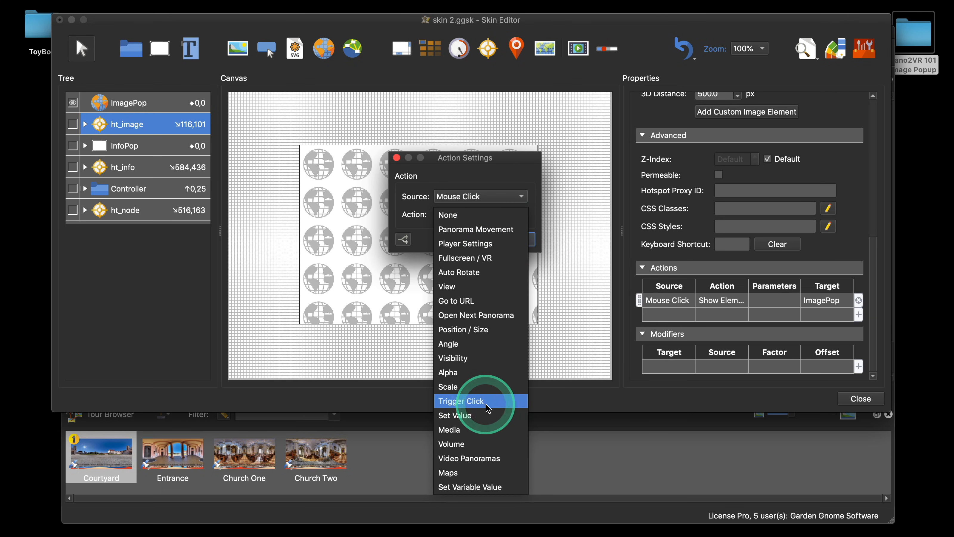
left_click(490, 415)
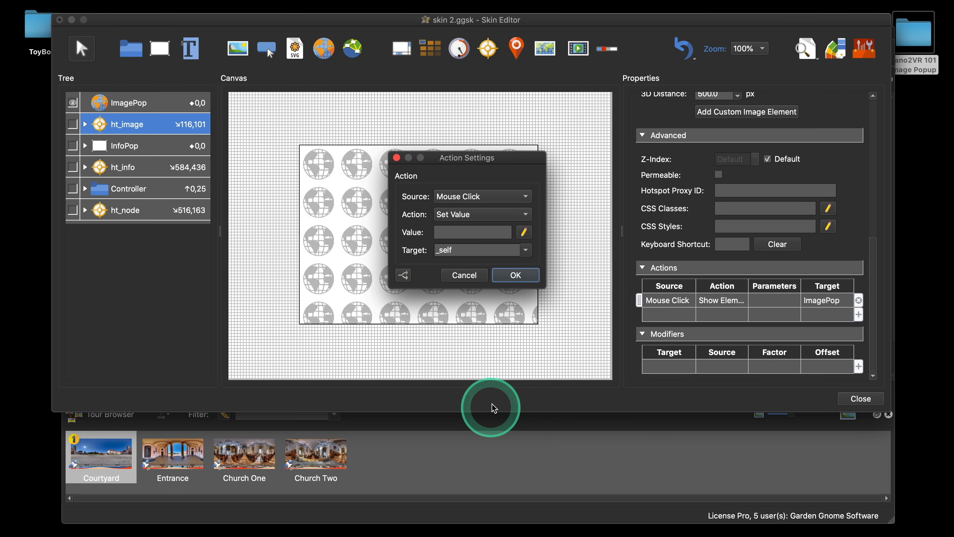
left_click(468, 233)
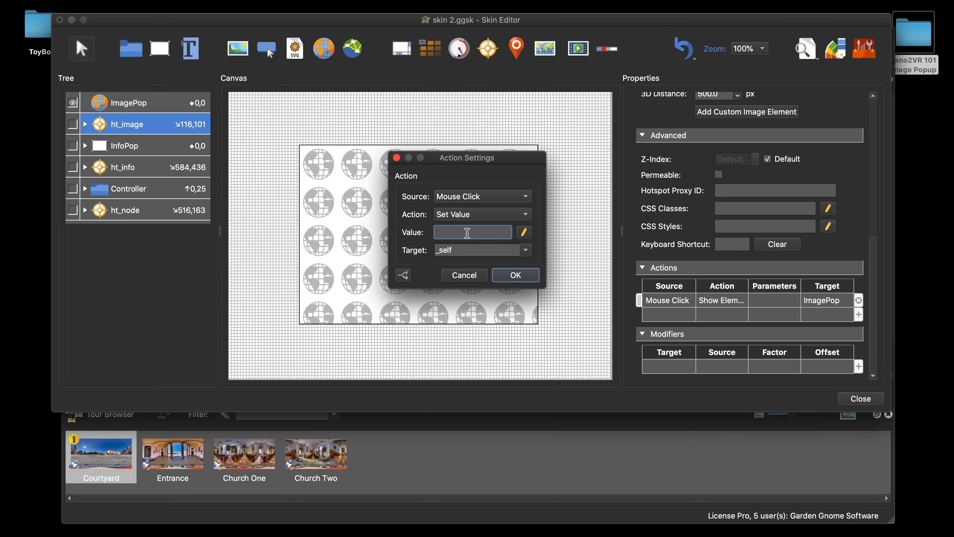
Step: Look up the list of placeholders in the Pano2VR documentation on the Garden Gnome website
mouse_move(456, 522)
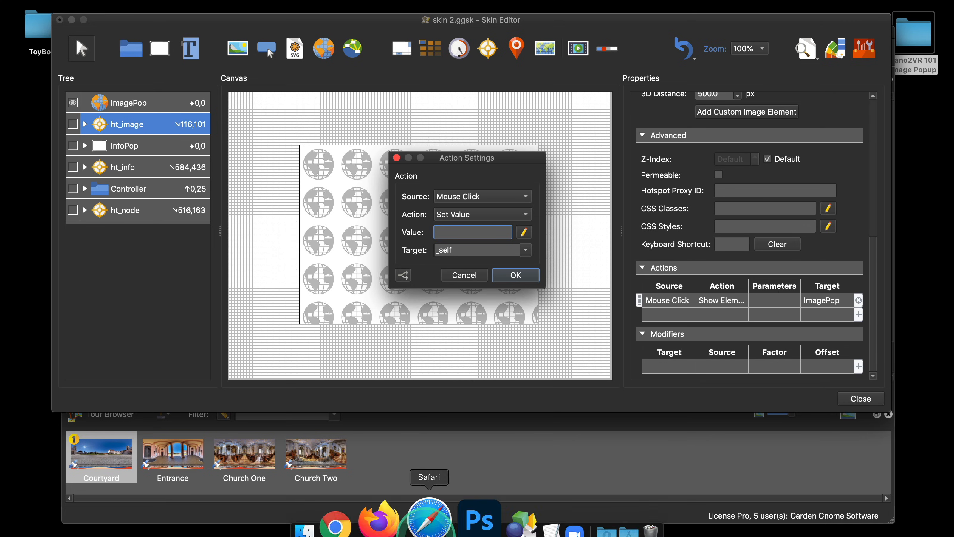
left_click(422, 489)
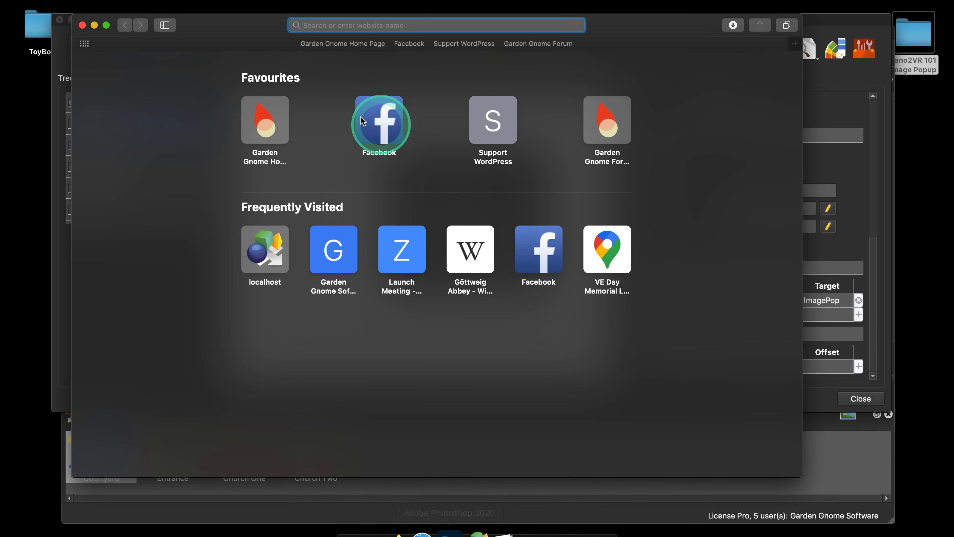
left_click(267, 121)
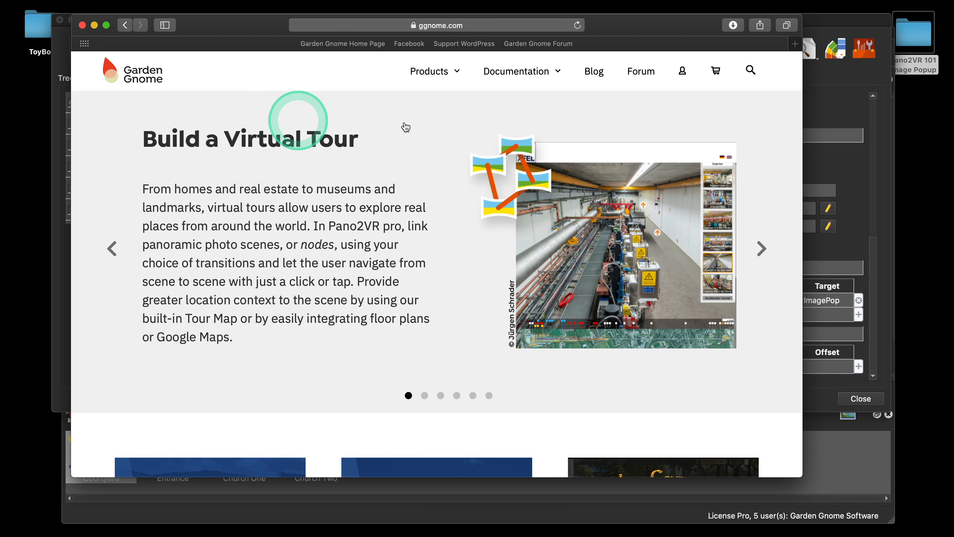
left_click(555, 128)
mouse_move(518, 73)
left_click(522, 94)
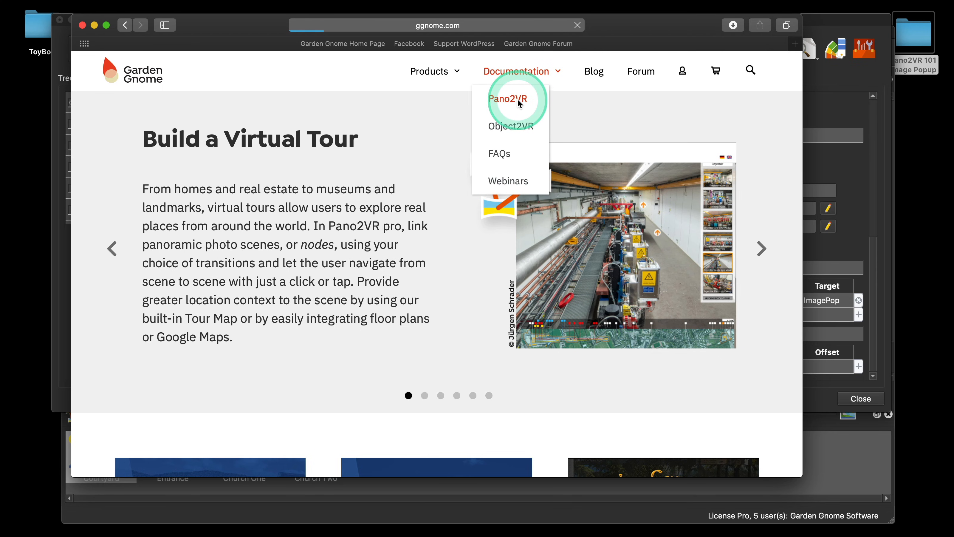
scroll(564, 188, "down", 10)
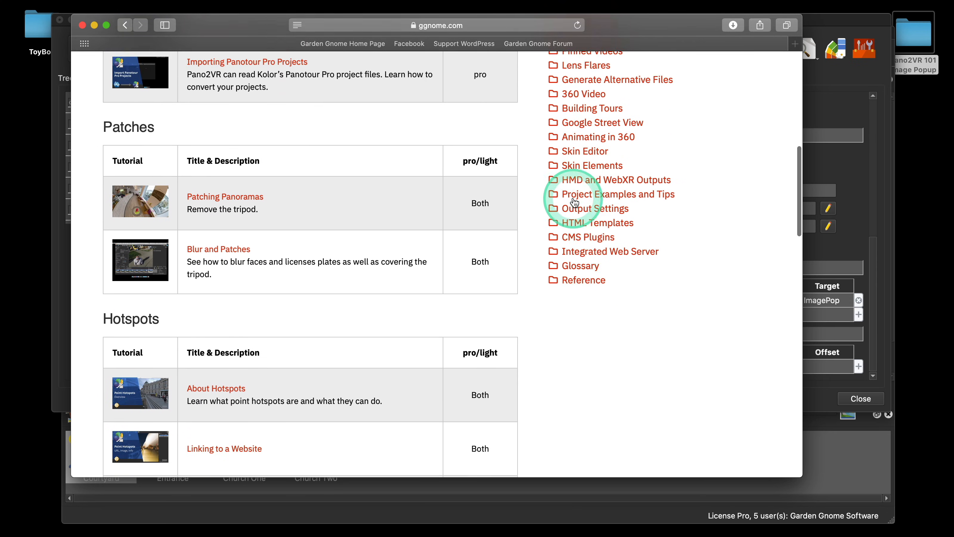
left_click(585, 250)
scroll(677, 244, "down", 2)
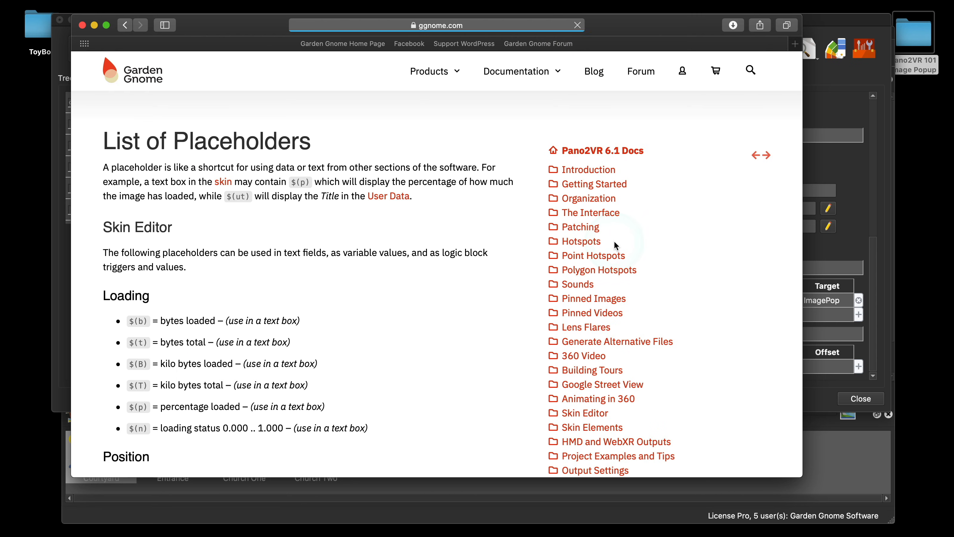
scroll(320, 331, "down", 5)
scroll(406, 269, "down", 10)
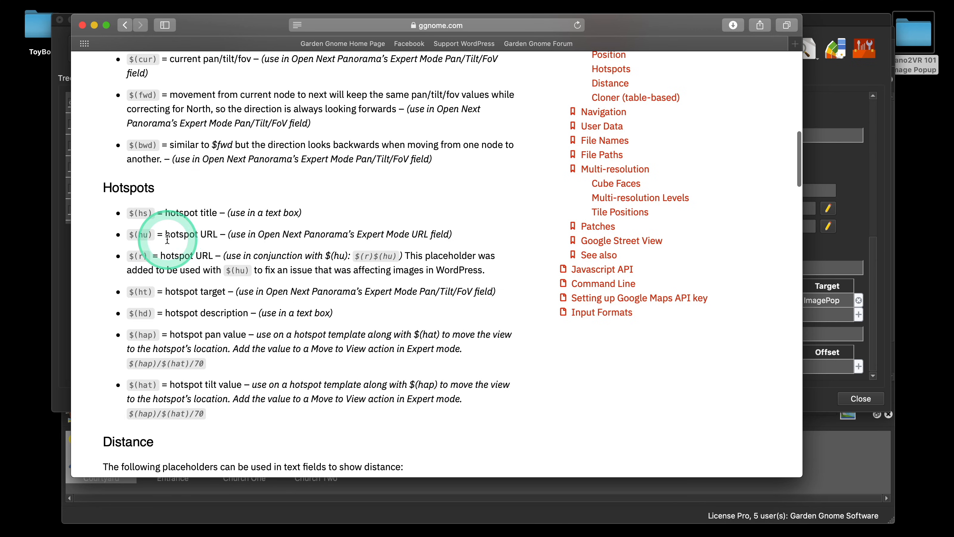
left_click(82, 24)
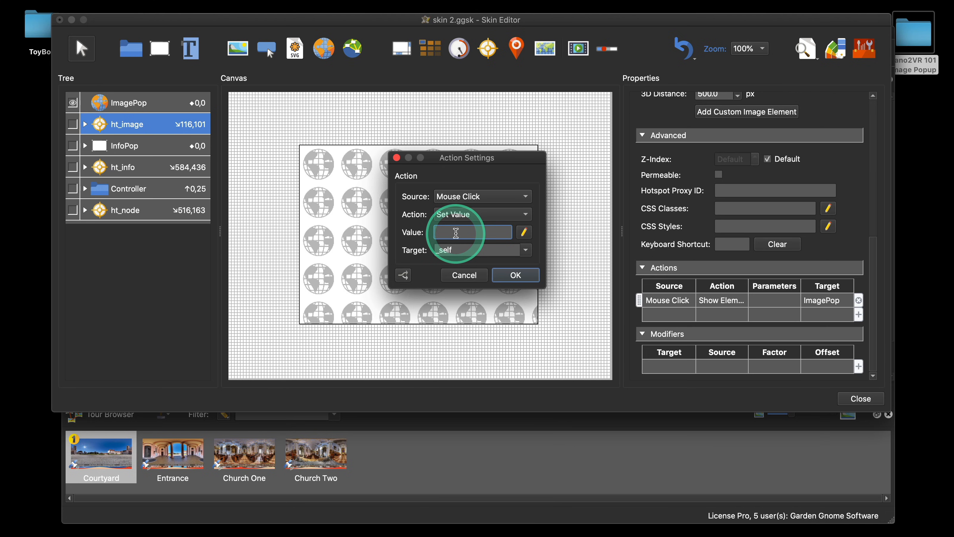
Step: Set the action's value to $(hu) and its target to ImagePop, and confirm it
type("$()")
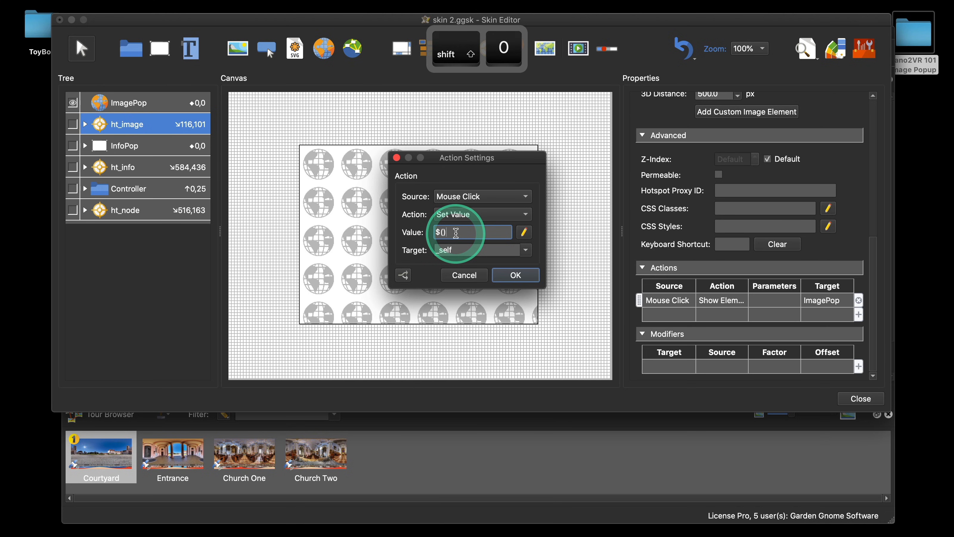
key("Left")
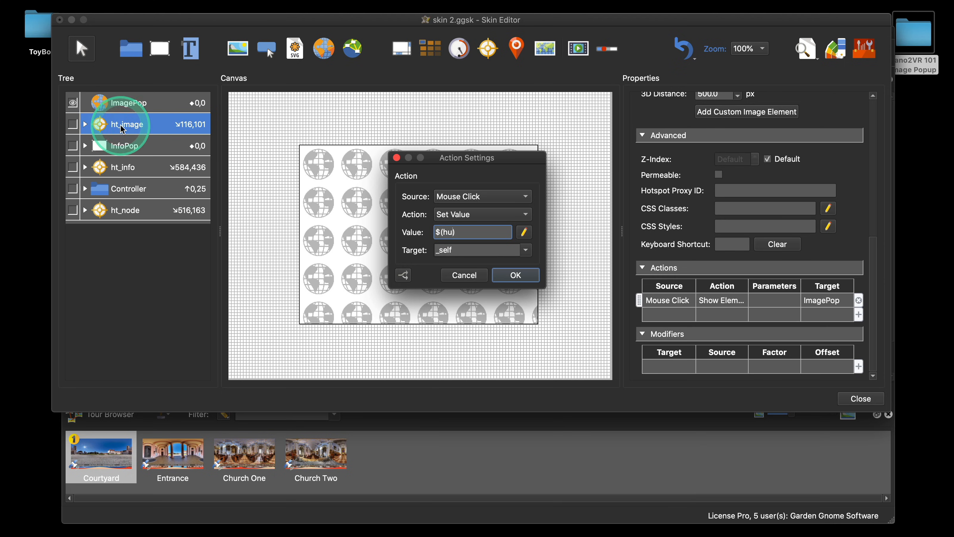
double_click(435, 252)
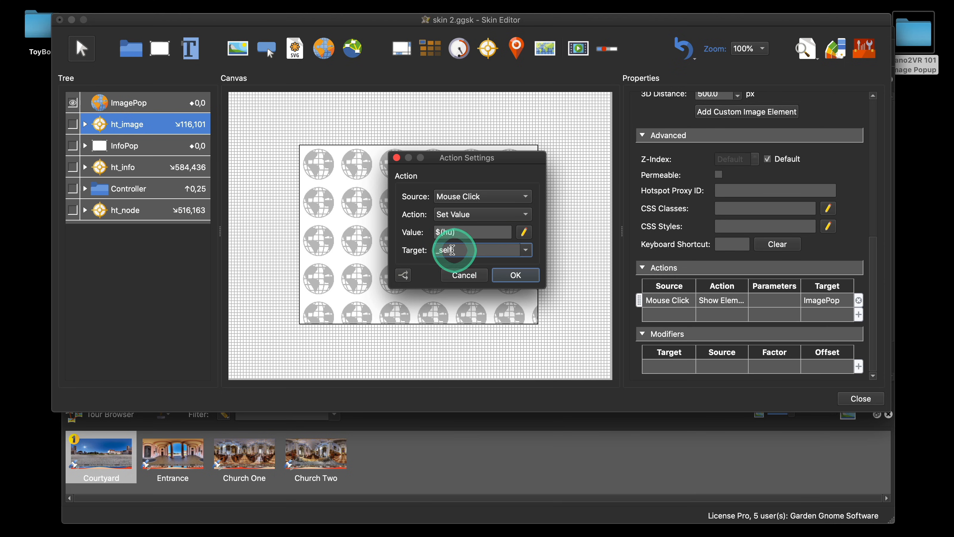
key("shift")
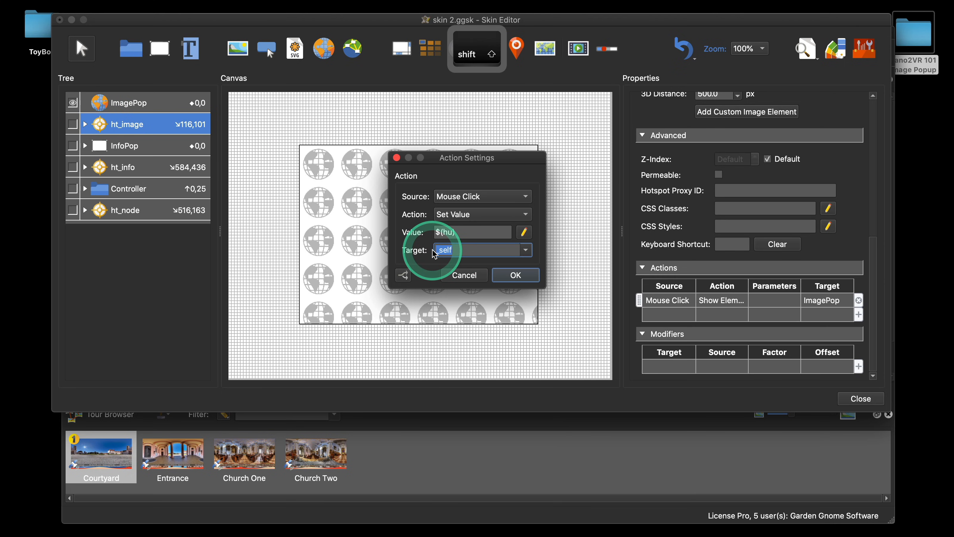
type("ImagePop")
key("Return")
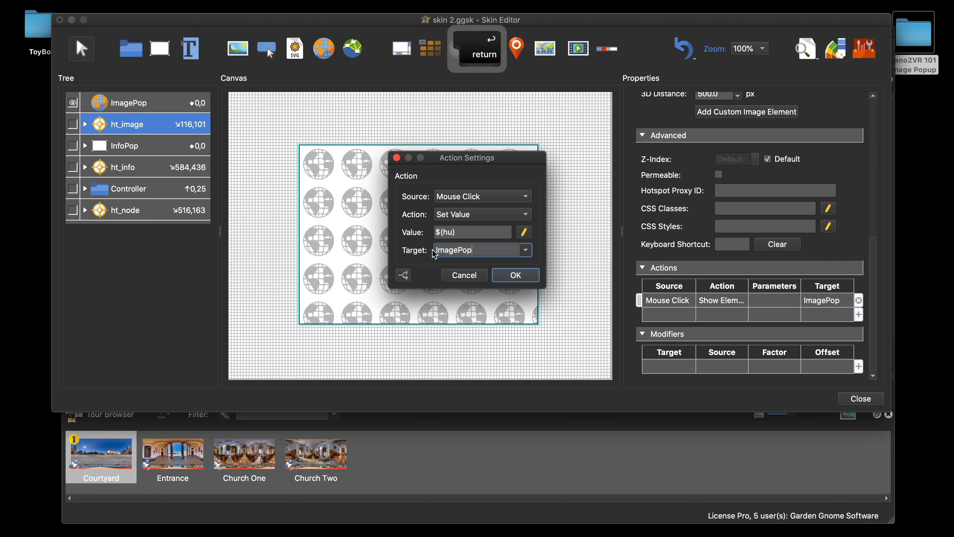
left_click(435, 257)
left_click(506, 275)
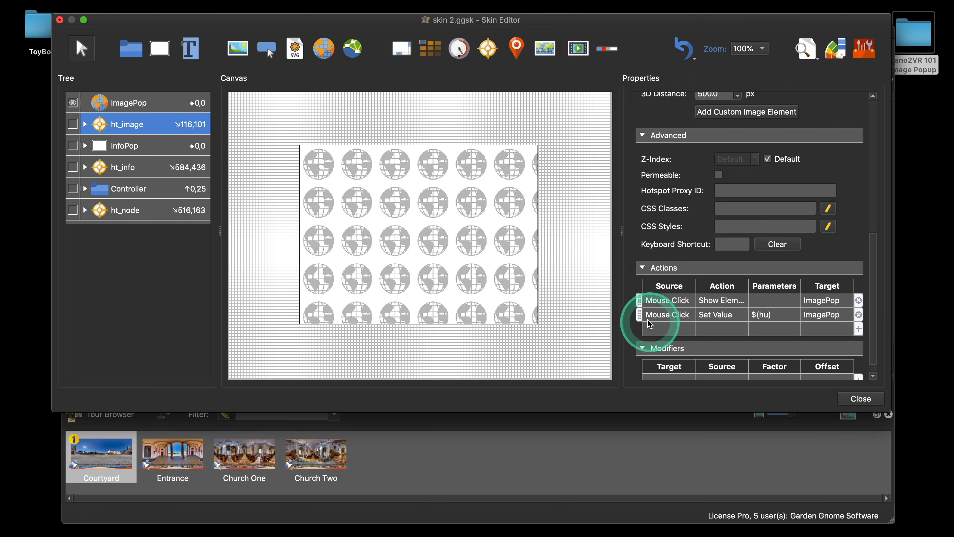
Step: Move the Set Value action above the Show Element action, then close the skin editor saving changes
left_click_drag(638, 315, 636, 300)
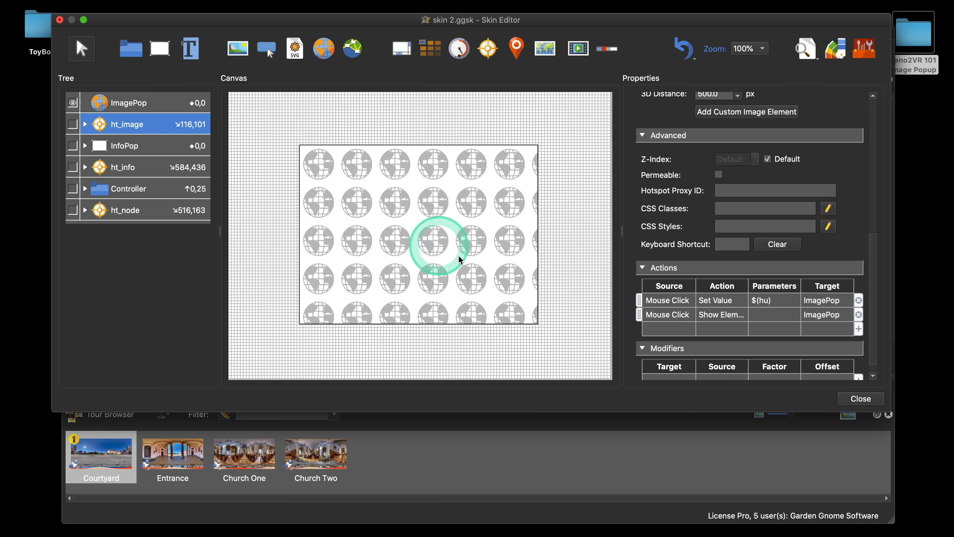
left_click(858, 398)
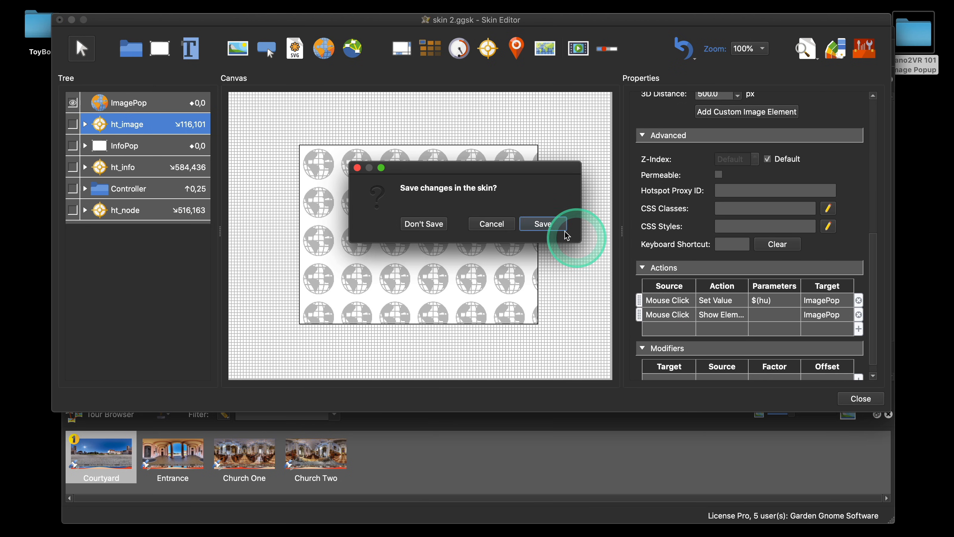
left_click(546, 225)
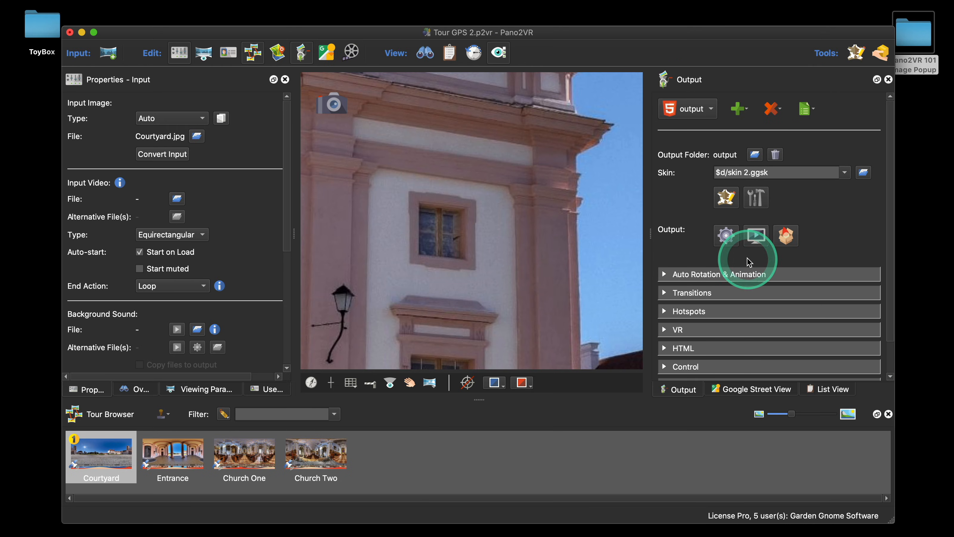
Step: Preview the tour output in the browser
left_click(729, 235)
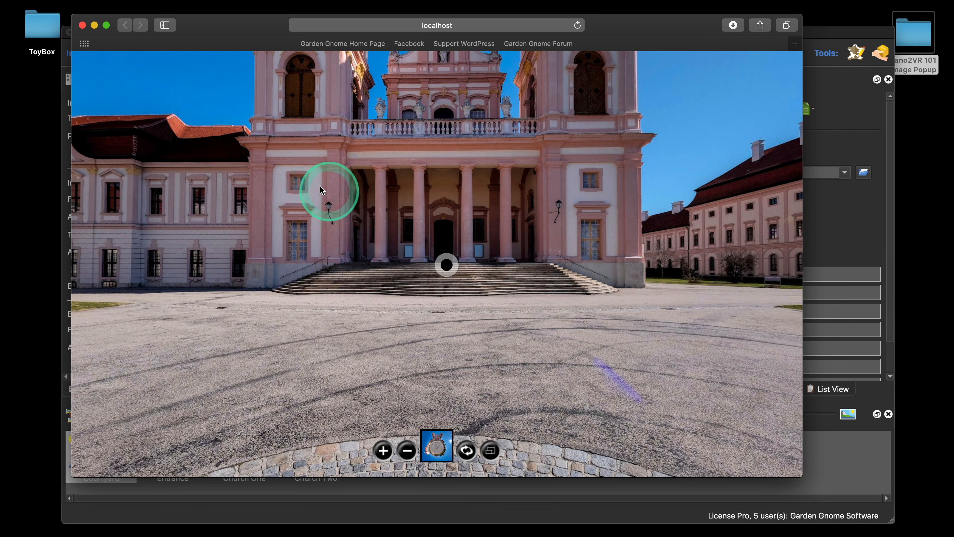
left_click(82, 25)
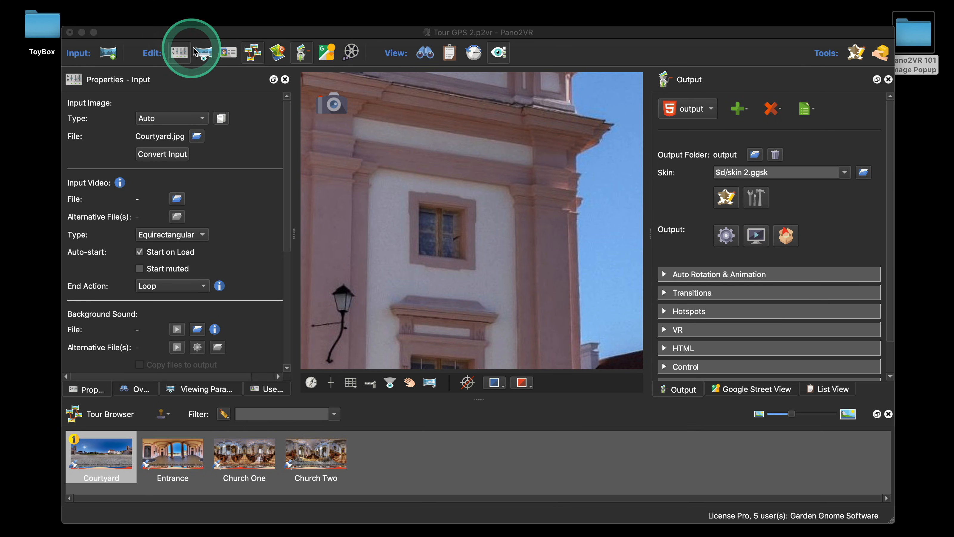
Step: Place a new point hotspot on the courtyard facade and set its type to Image
left_click_drag(237, 33, 221, 33)
mouse_move(301, 113)
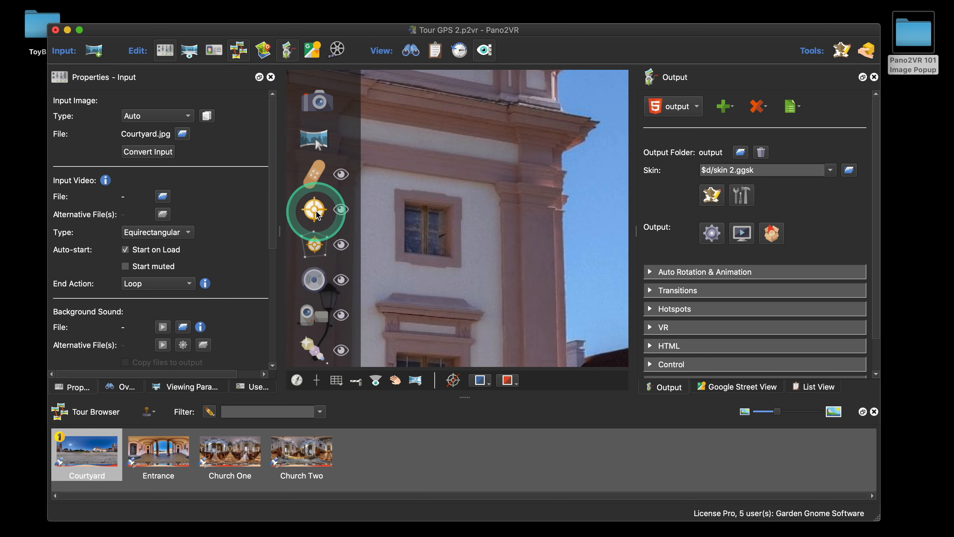
left_click_drag(318, 214, 465, 173)
double_click(390, 149)
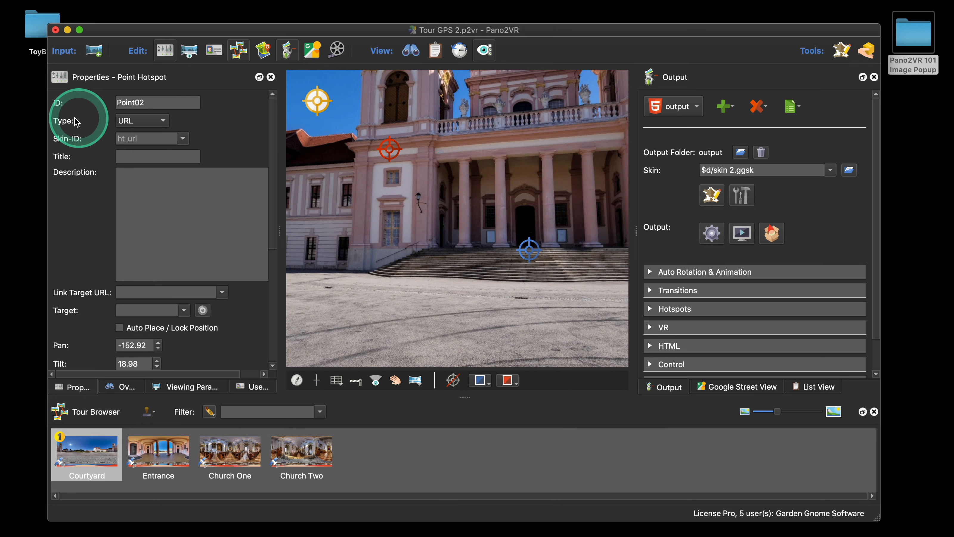
left_click(155, 121)
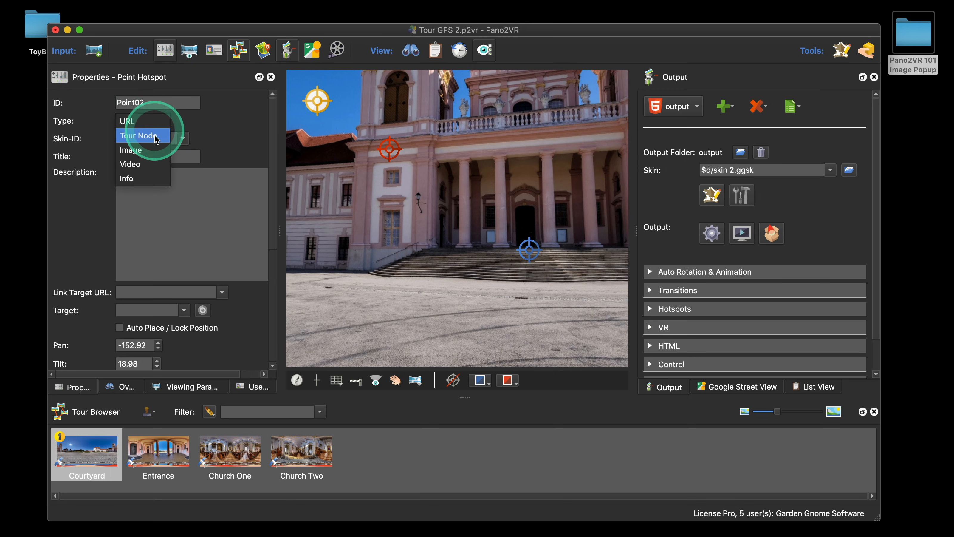
left_click(156, 149)
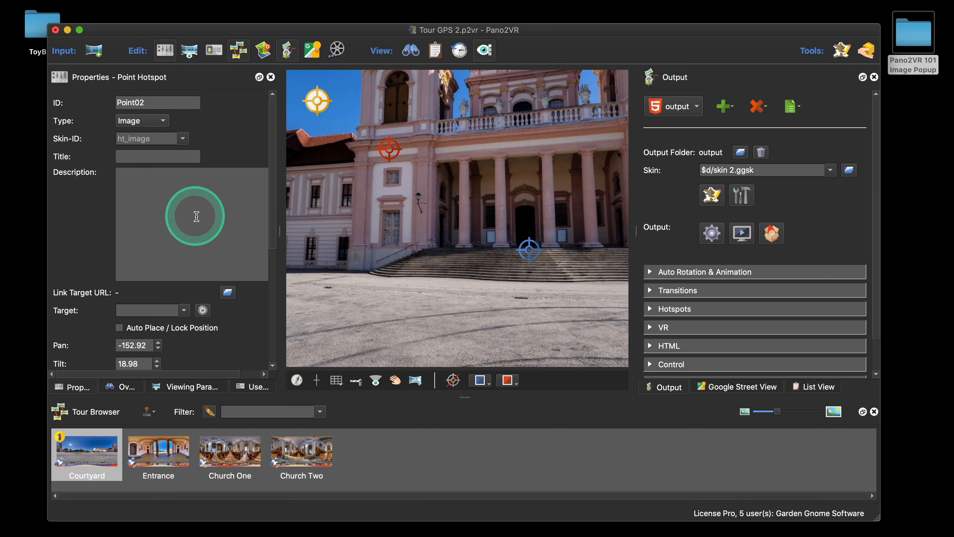
Step: Set the hotspot's title to Popup One
left_click(145, 156)
type("Popu")
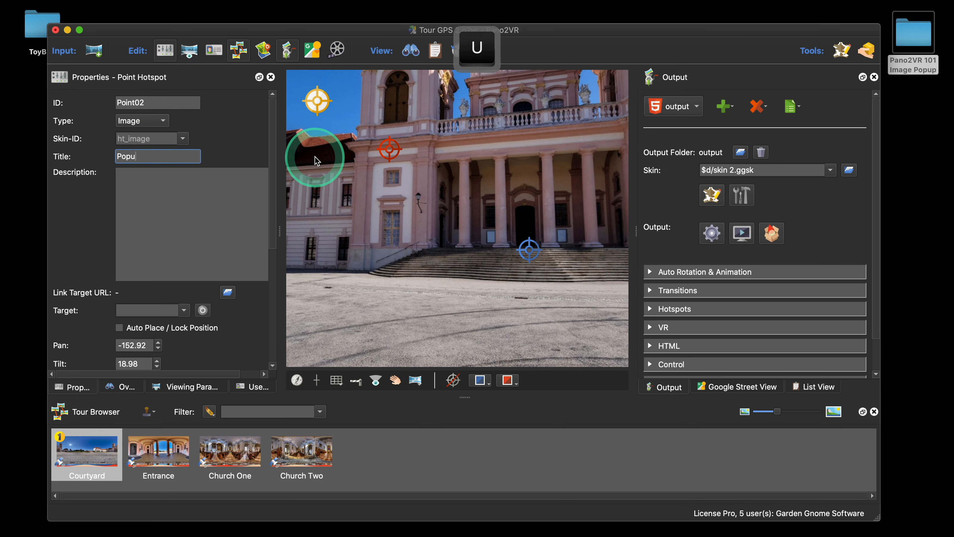
type("p One")
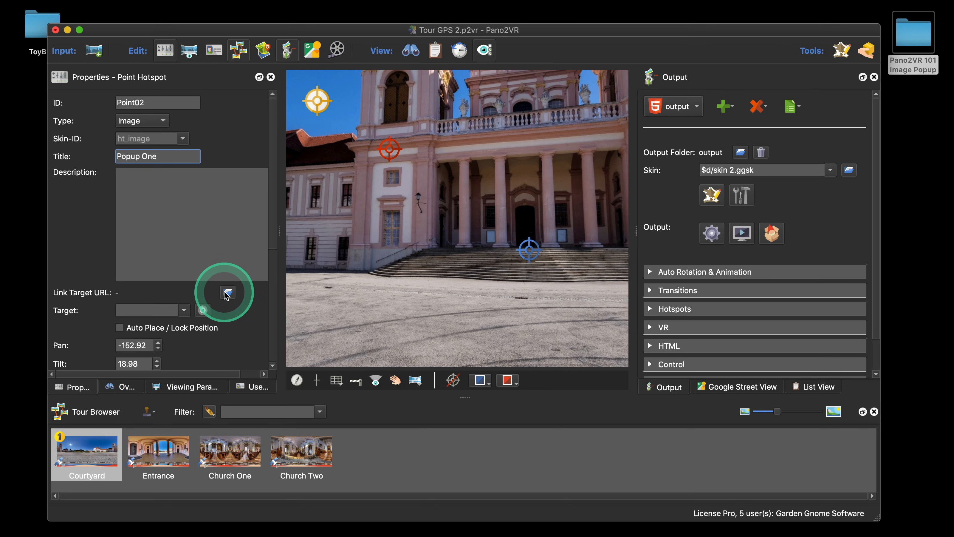
scroll(224, 289, "down", 1)
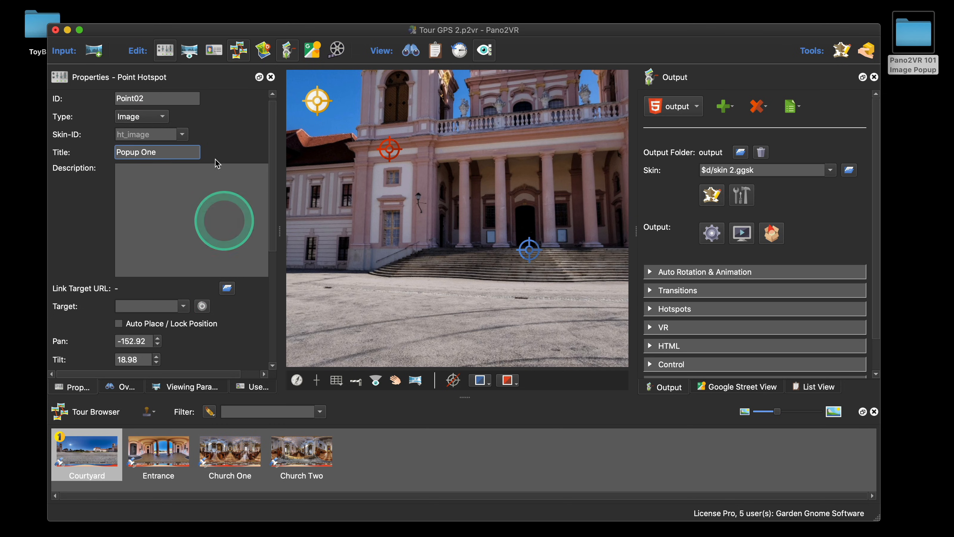
left_click(158, 118)
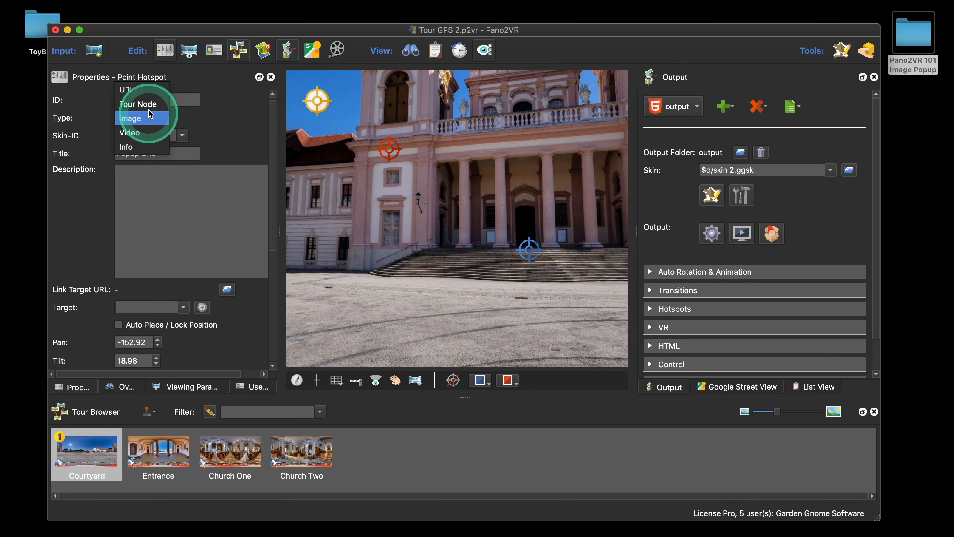
left_click(149, 96)
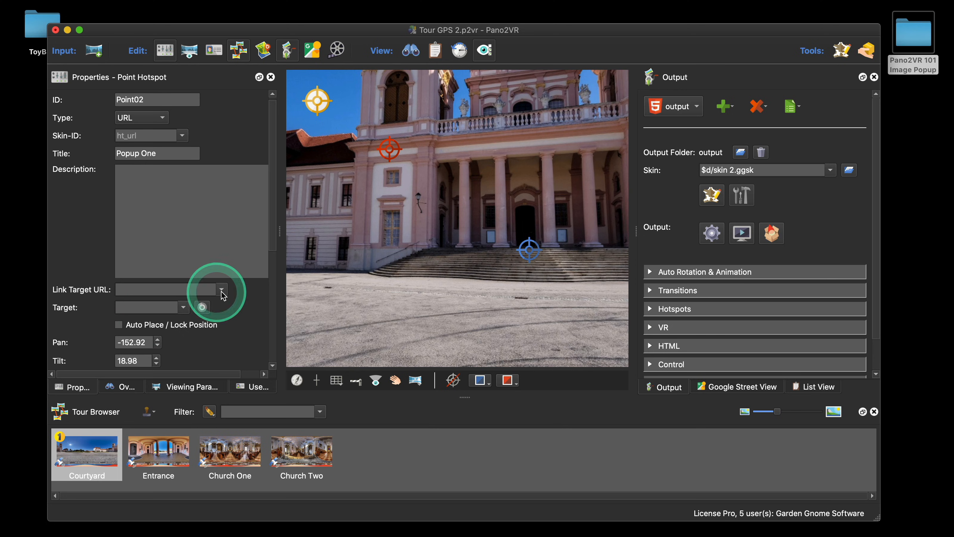
left_click(147, 120)
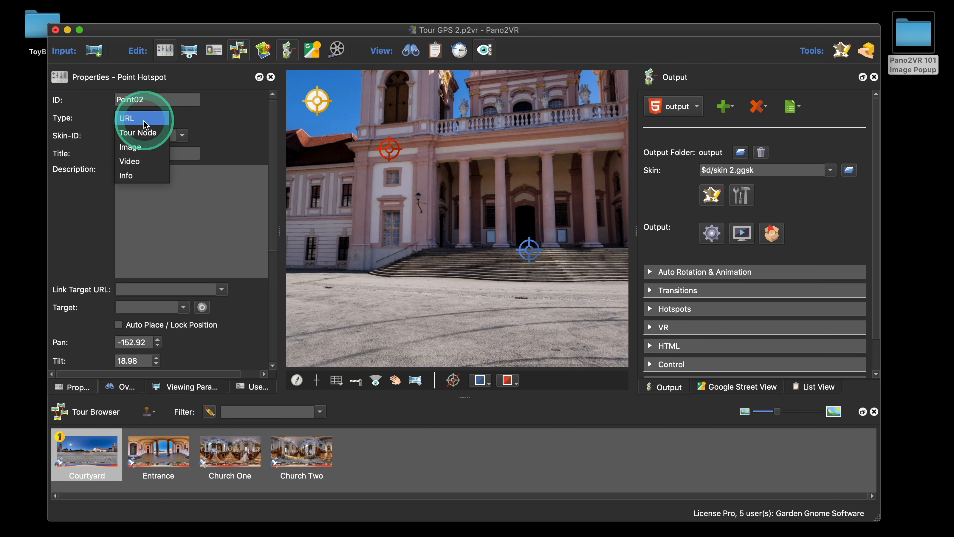
left_click(143, 144)
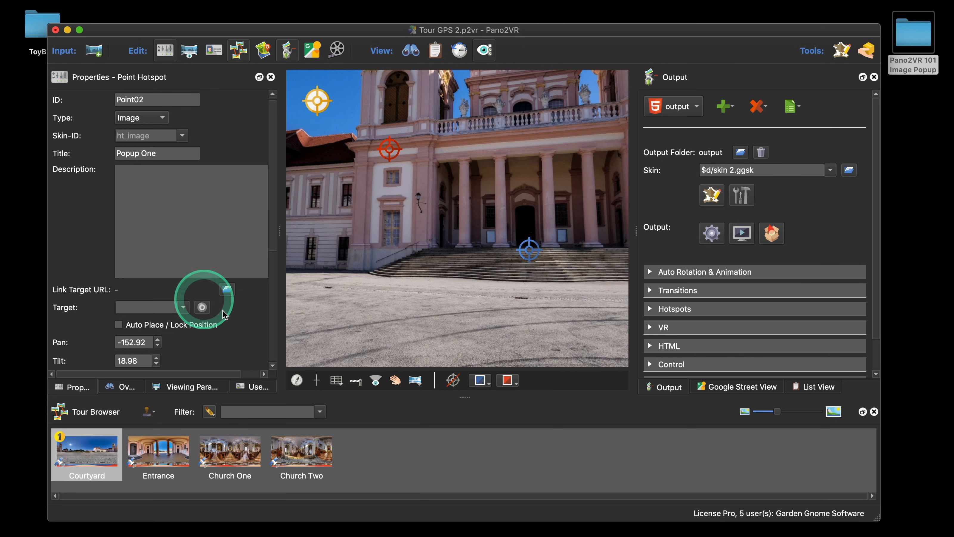
Step: Set the hotspot's link target URL to the image popup1.jpg from the Resources folder
left_click(227, 289)
double_click(374, 263)
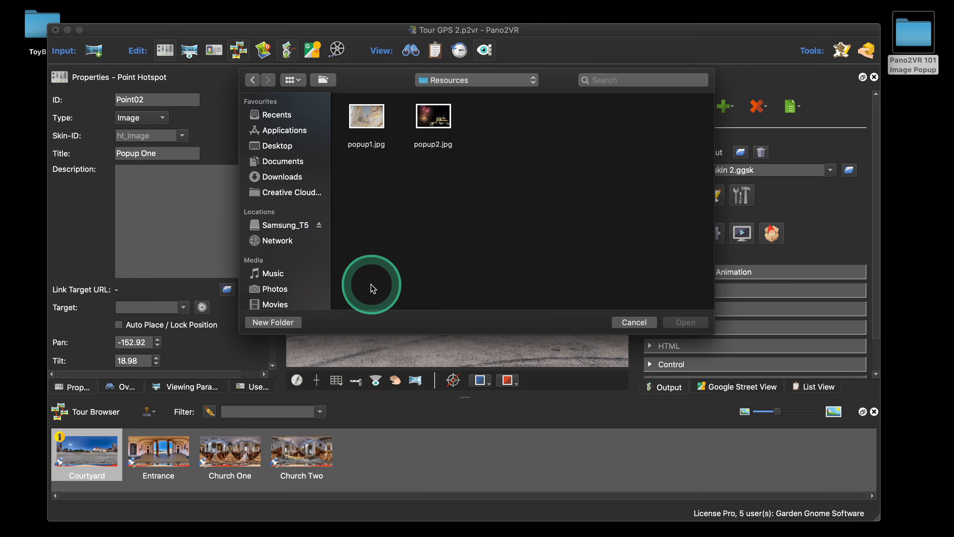
left_click(371, 128)
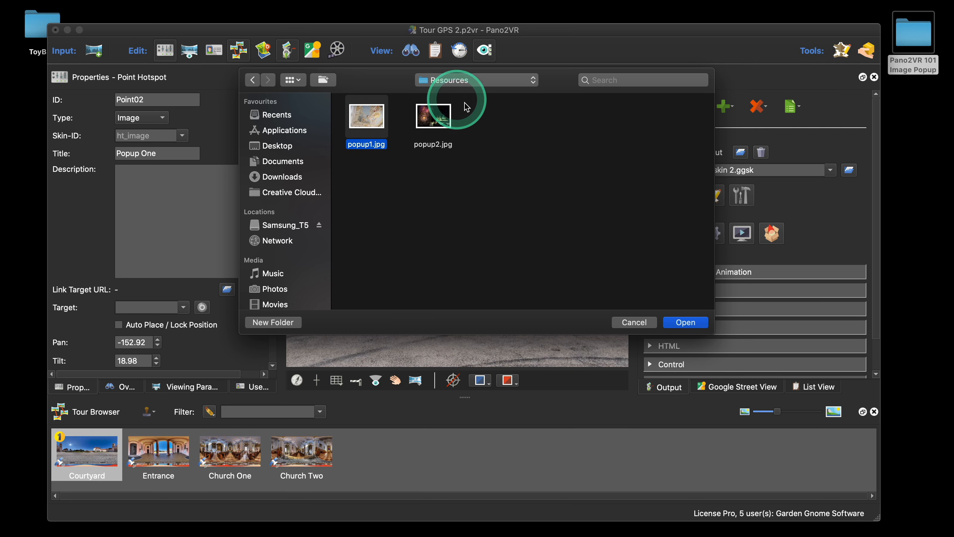
left_click(686, 322)
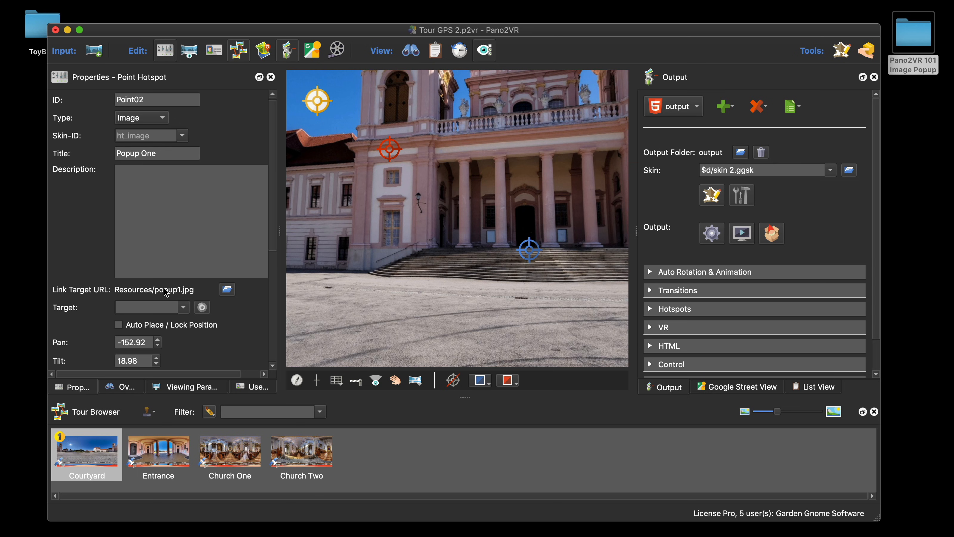
Step: Preview the tour output in the browser and open the Popup One hotspot's image, then close the browser
left_click(712, 232)
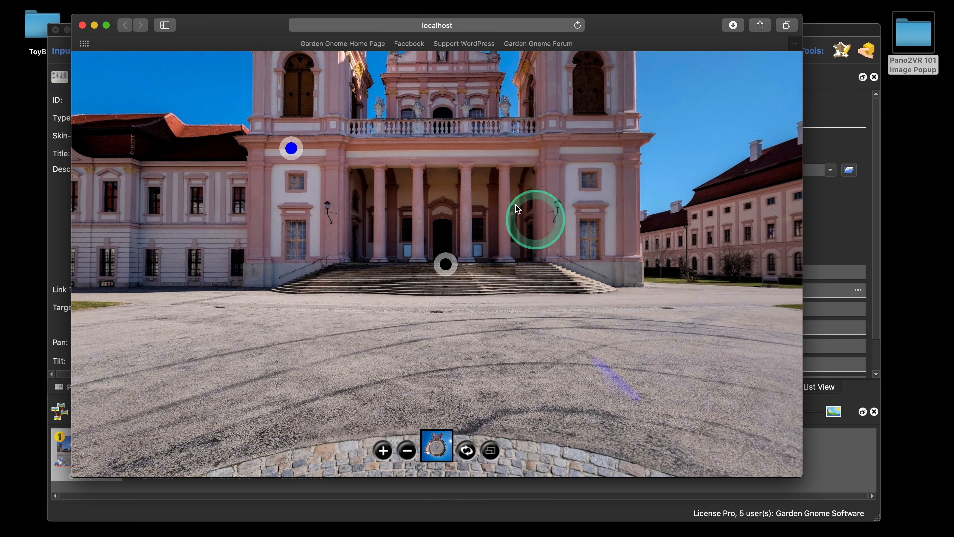
left_click_drag(466, 173, 489, 183)
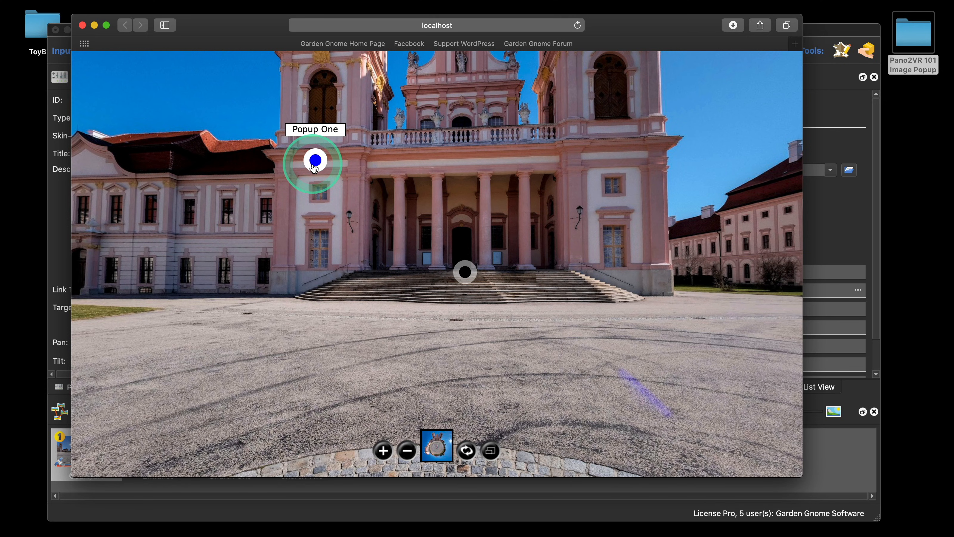
left_click(316, 162)
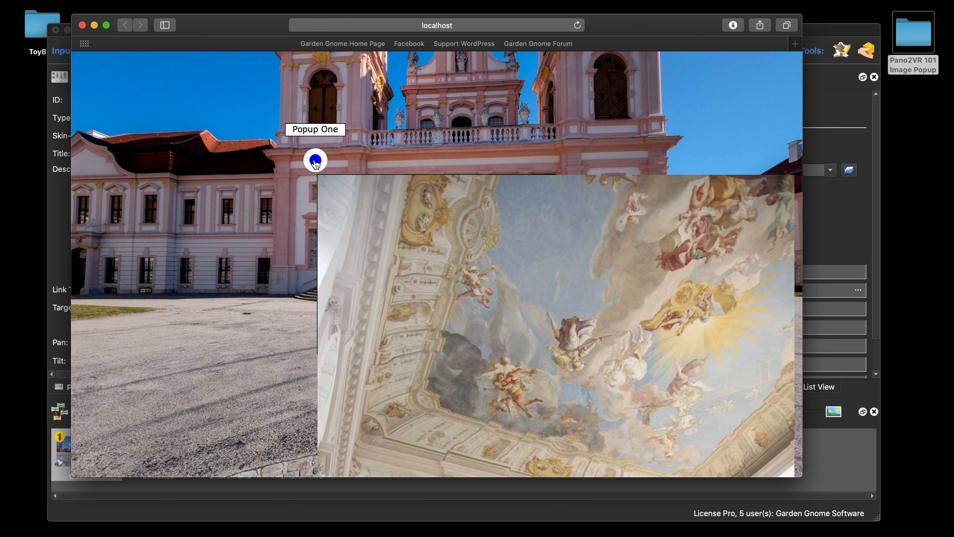
left_click(210, 81)
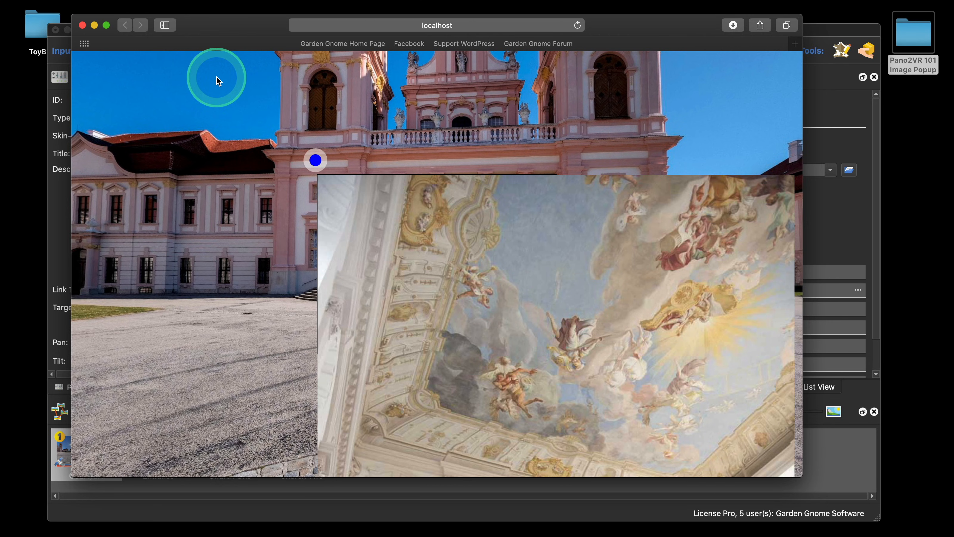
left_click(82, 26)
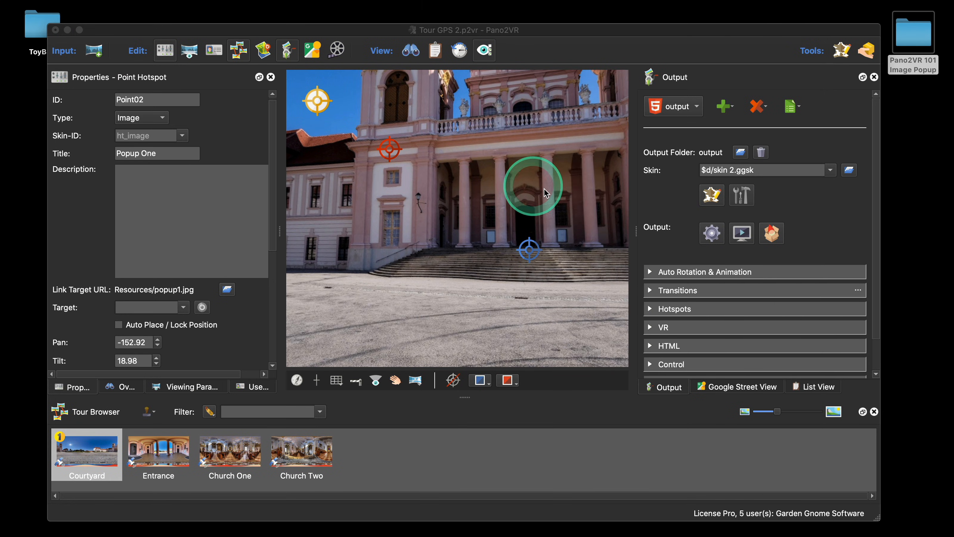
left_click(716, 200)
left_click(716, 199)
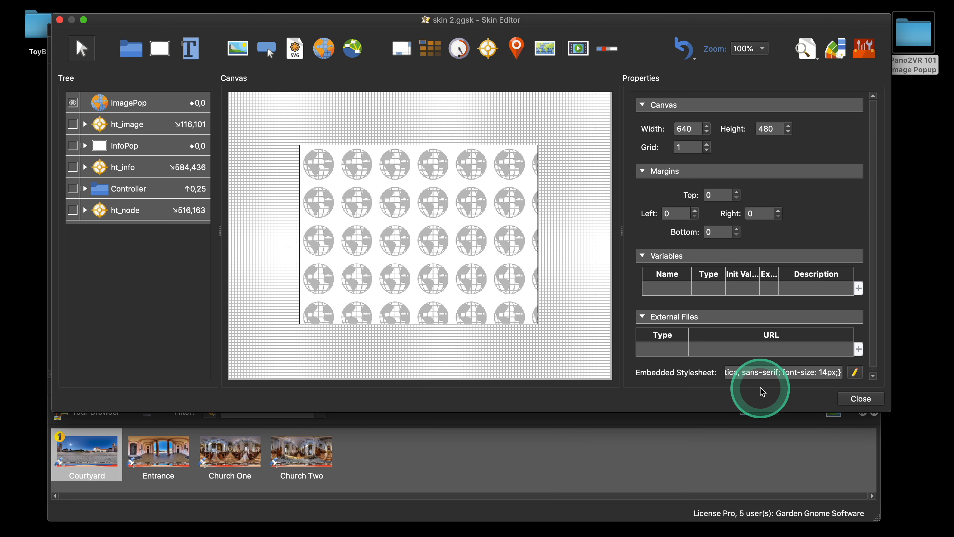
left_click(850, 399)
Step: Preview the output again, open the Popup One image pop-up and close it by clicking the image
left_click(711, 233)
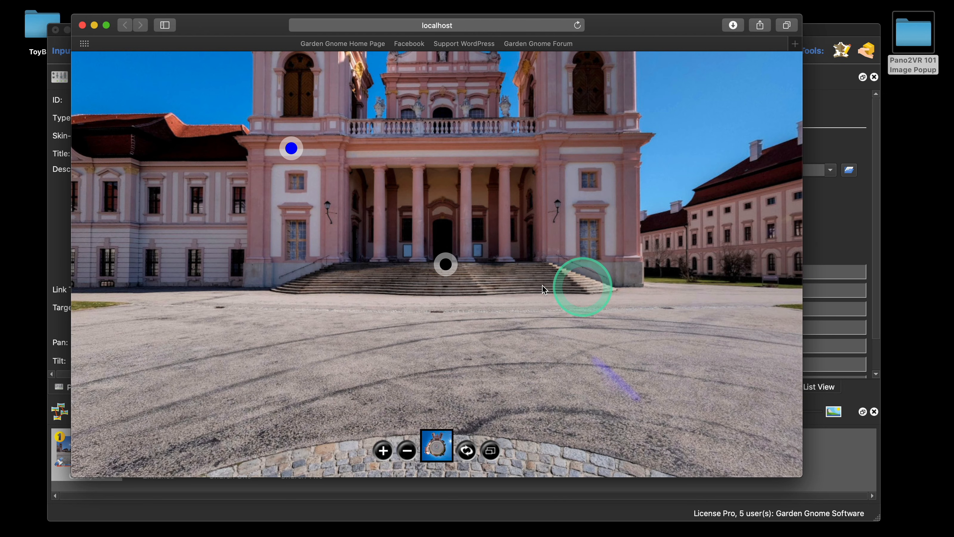
left_click(447, 263)
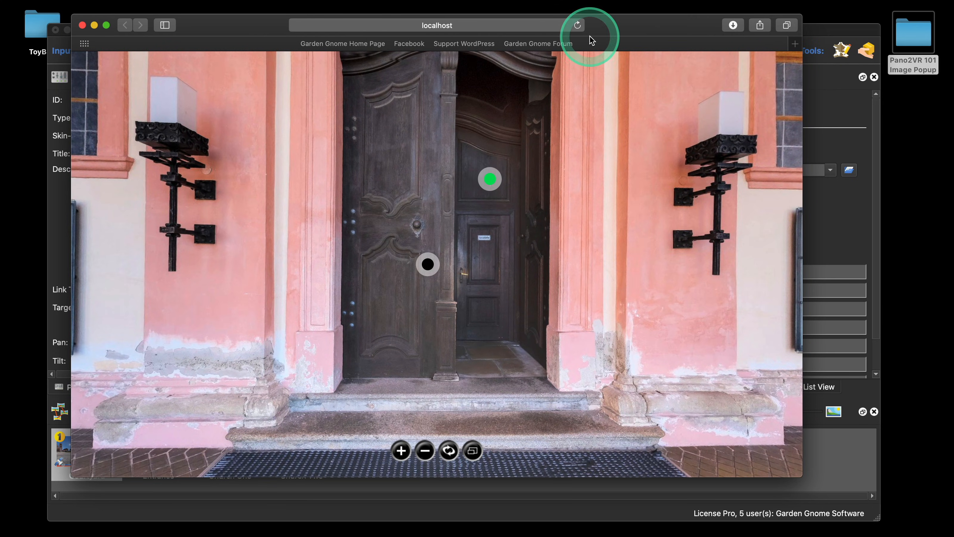
left_click(578, 25)
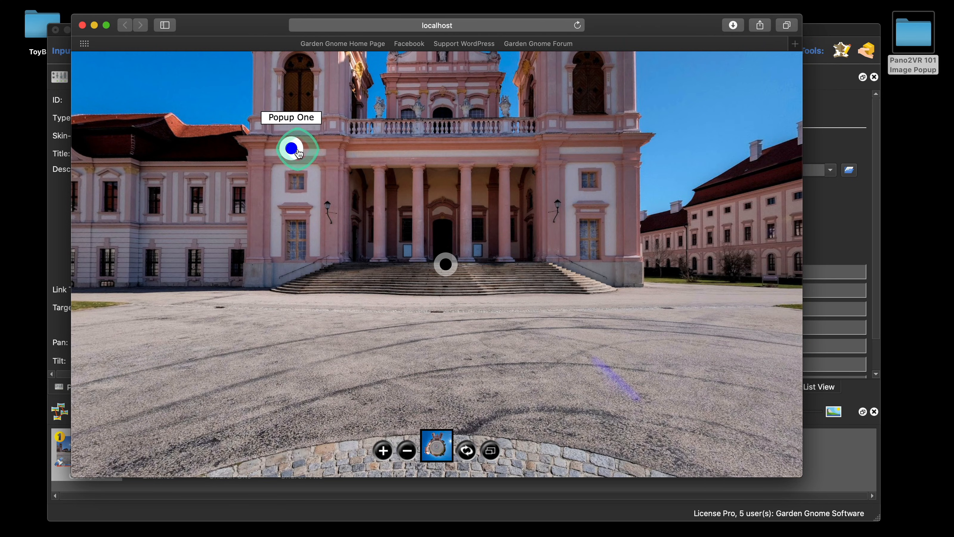
left_click(291, 148)
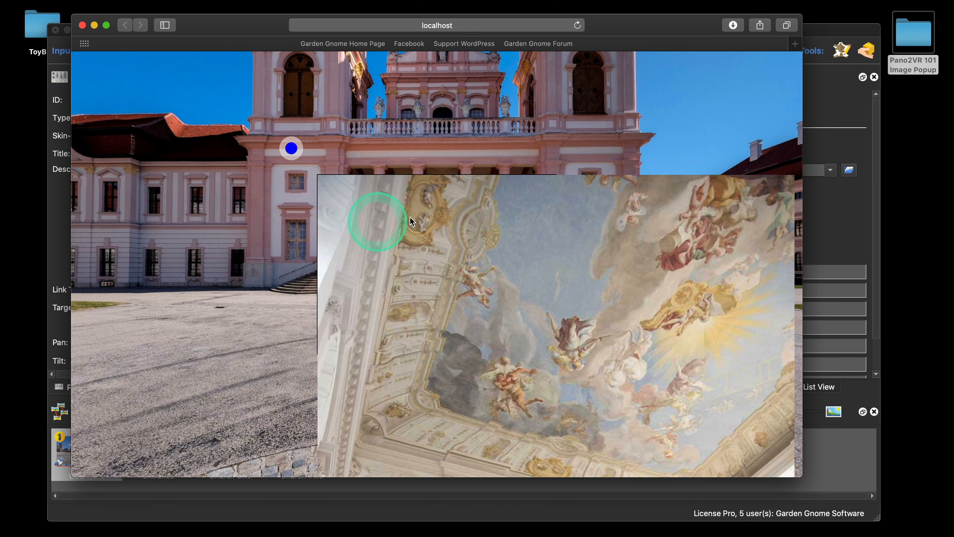
left_click(381, 206)
left_click(300, 159)
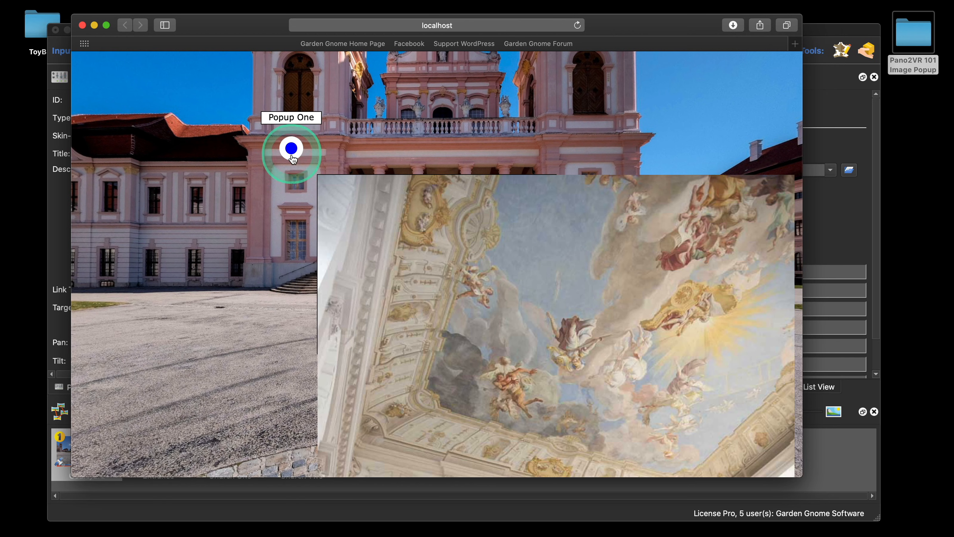
left_click(378, 217)
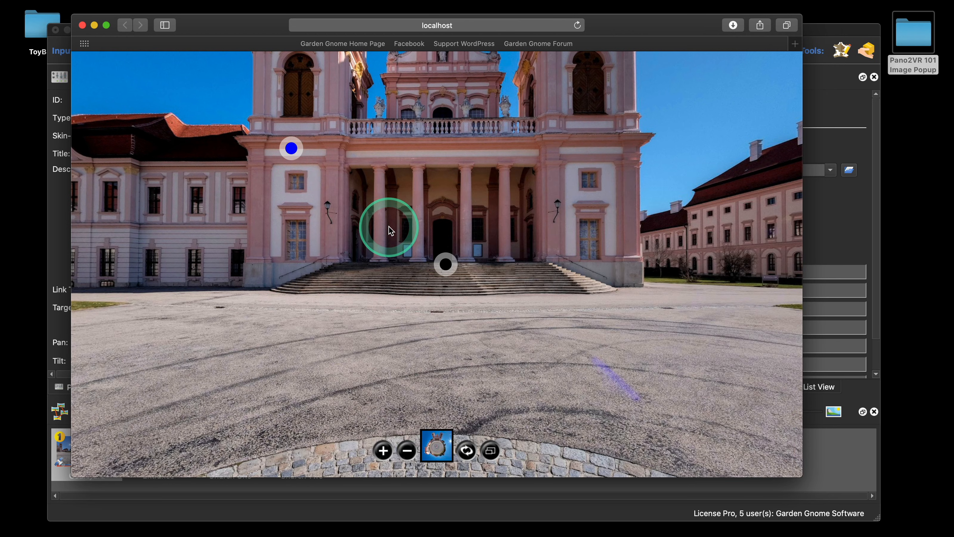
left_click(82, 25)
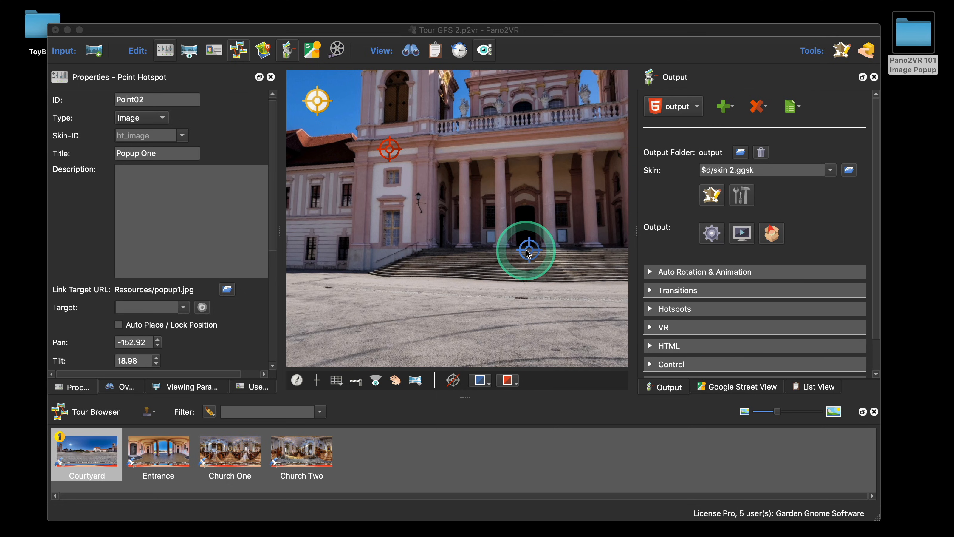
left_click(712, 194)
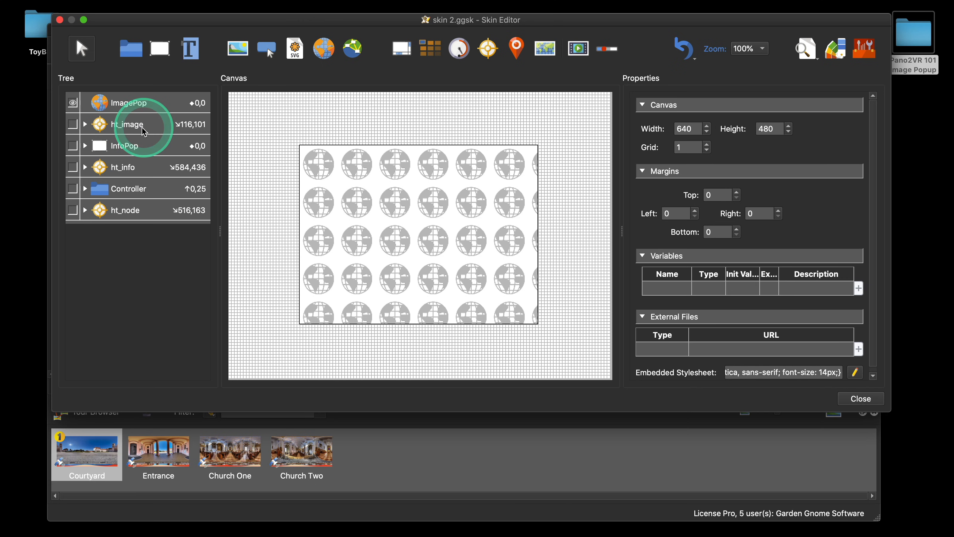
left_click(59, 20)
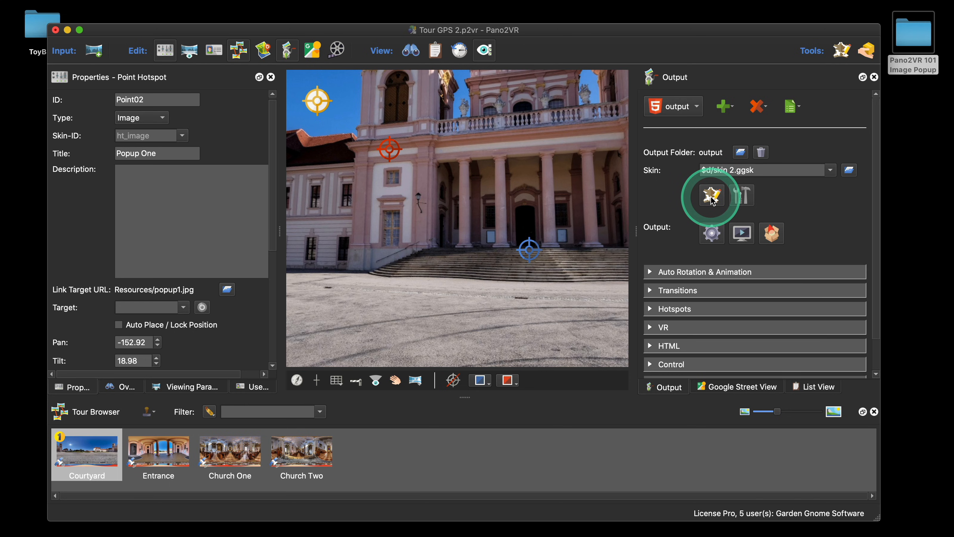
left_click(182, 137)
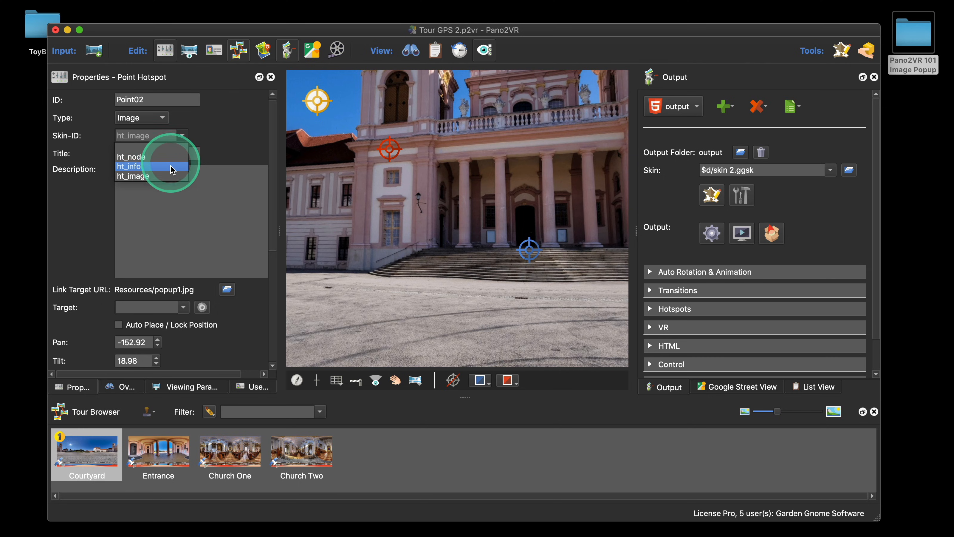
left_click(236, 137)
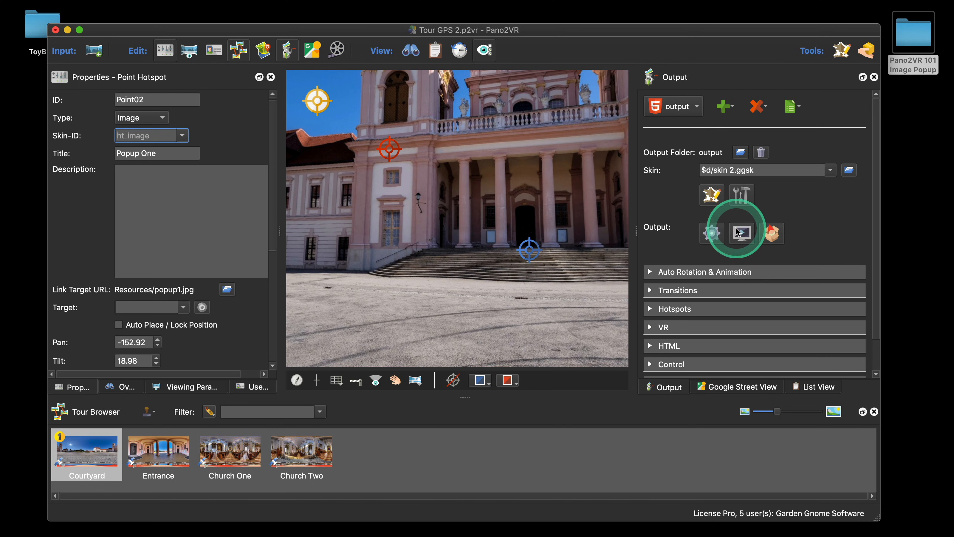
Step: Select the ImagePop element in the skin editor, review its External Image settings, and close the editor saving changes
left_click(711, 196)
left_click(431, 251)
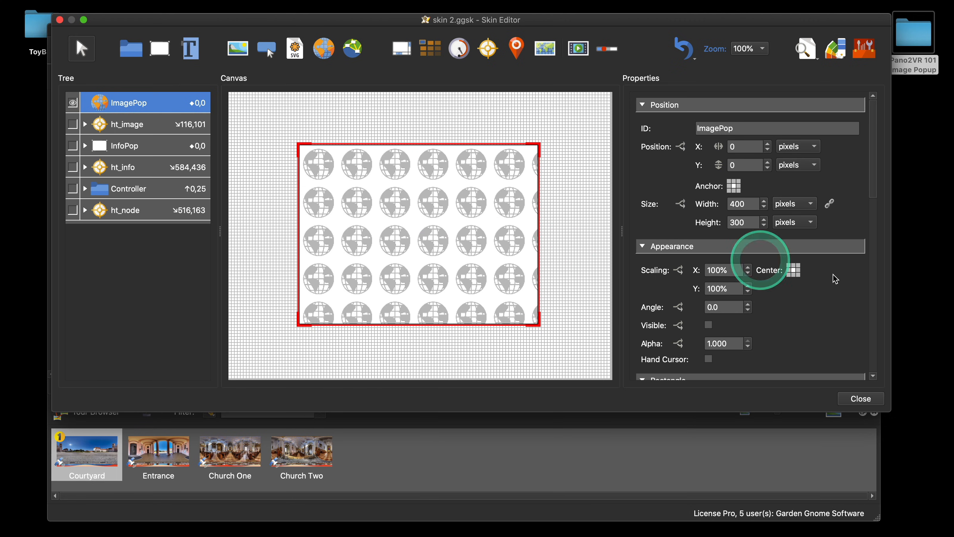
scroll(849, 295, "down", 10)
scroll(849, 299, "down", 10)
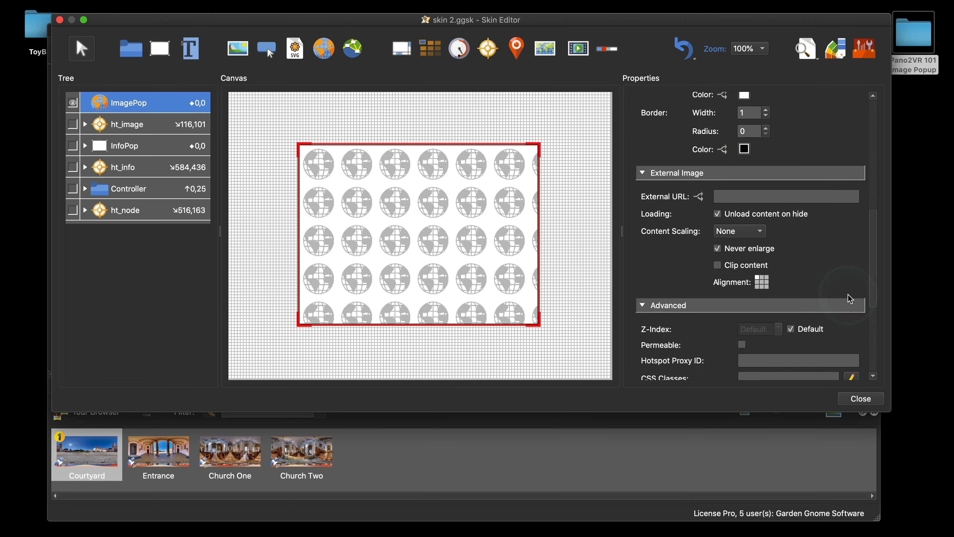
scroll(850, 299, "up", 3)
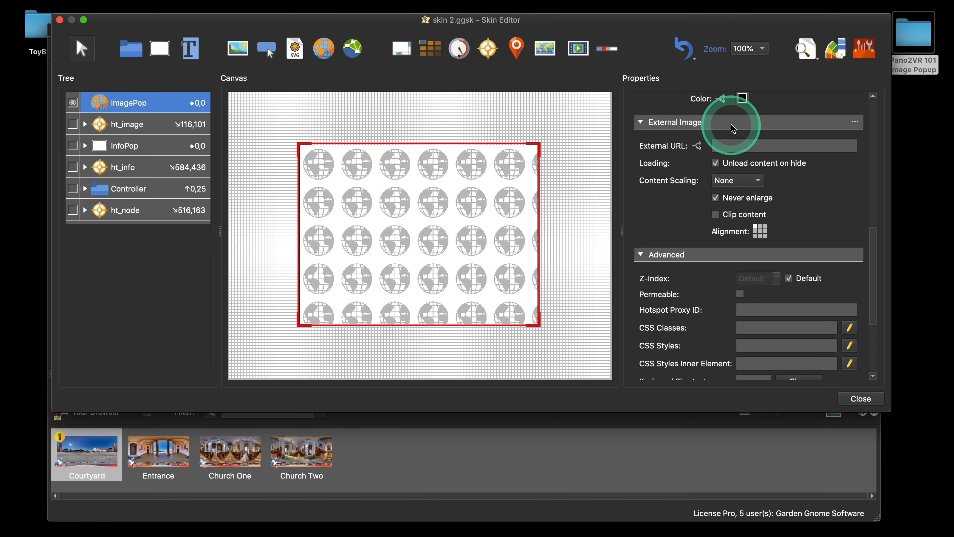
scroll(713, 124, "up", 1)
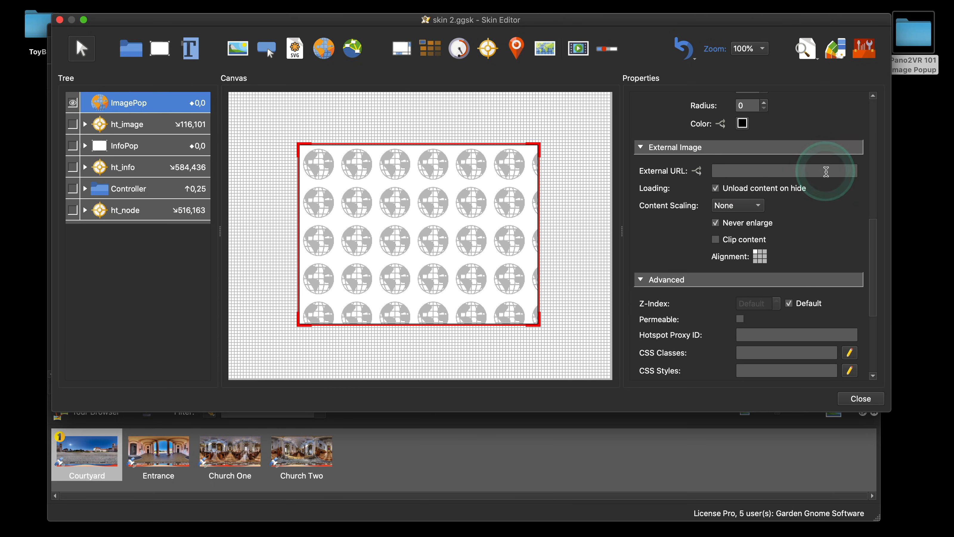
scroll(826, 194, "down", 1)
scroll(824, 191, "down", 1)
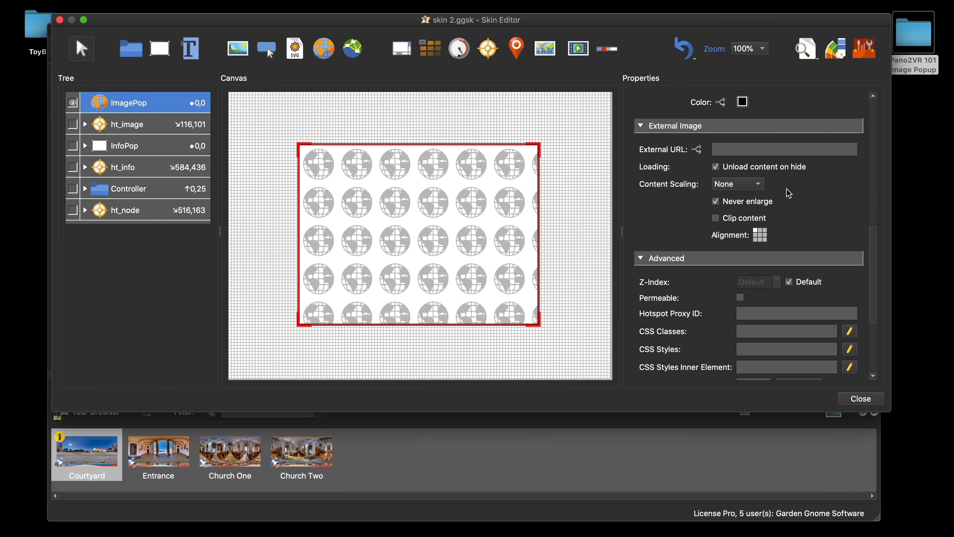
scroll(804, 207, "down", 2)
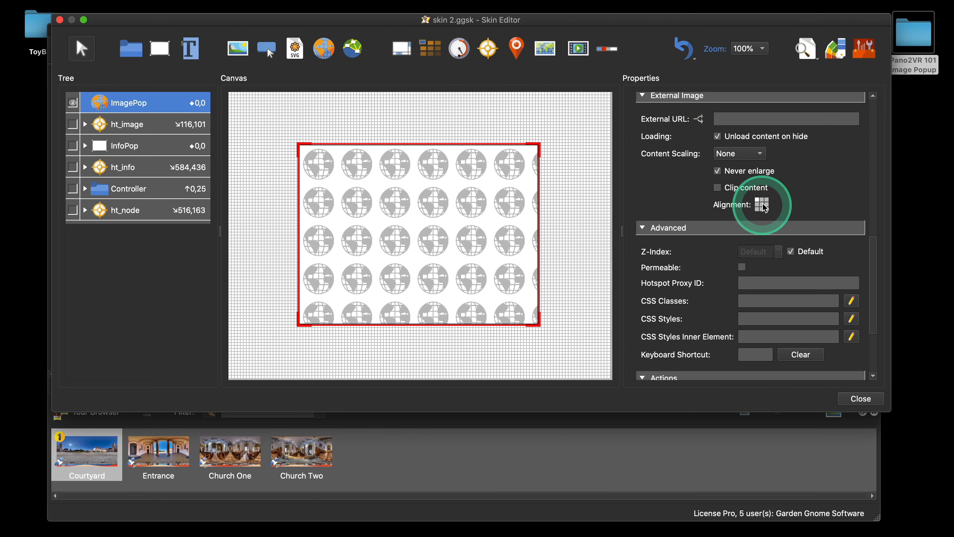
left_click(860, 398)
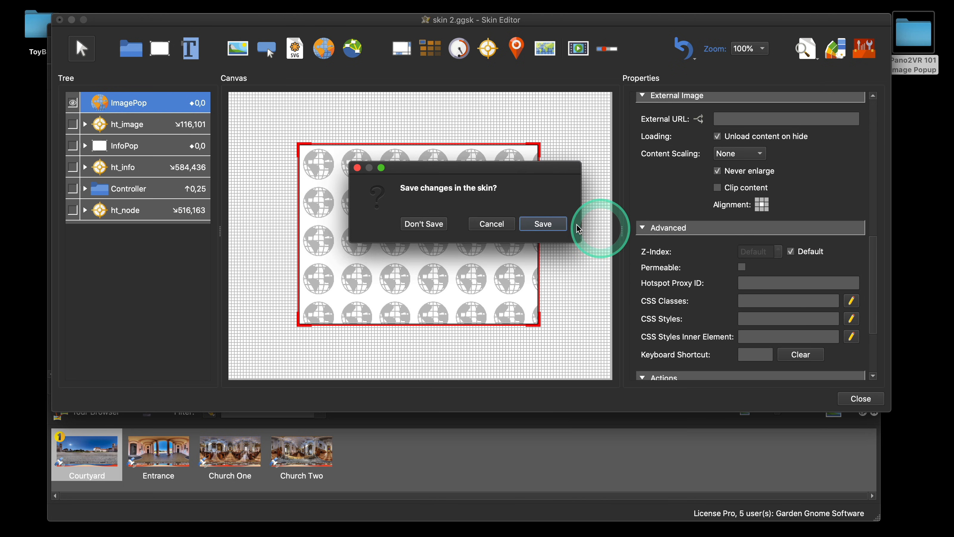
left_click(559, 225)
Step: Preview the tour in the browser and open the Popup One hotspot to check the image pop-up
left_click(714, 221)
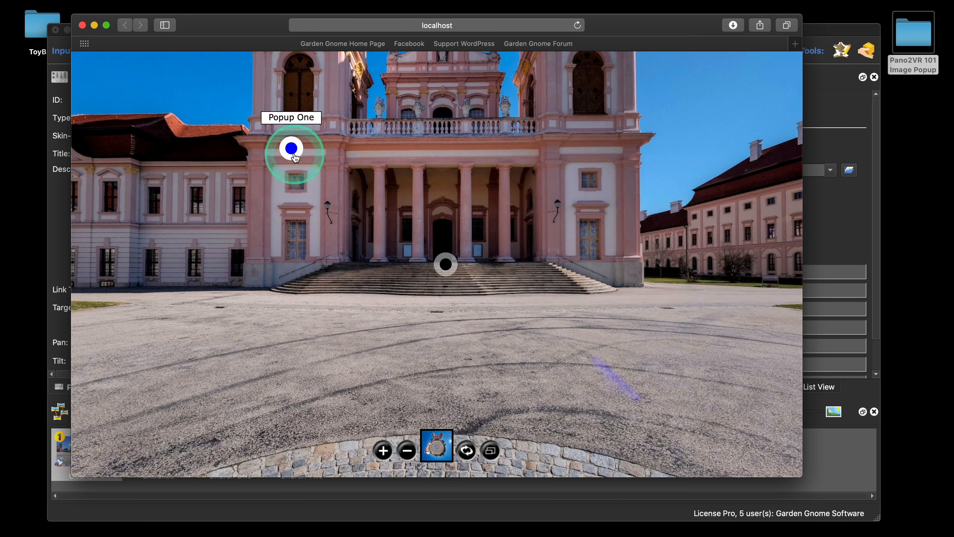
left_click(291, 148)
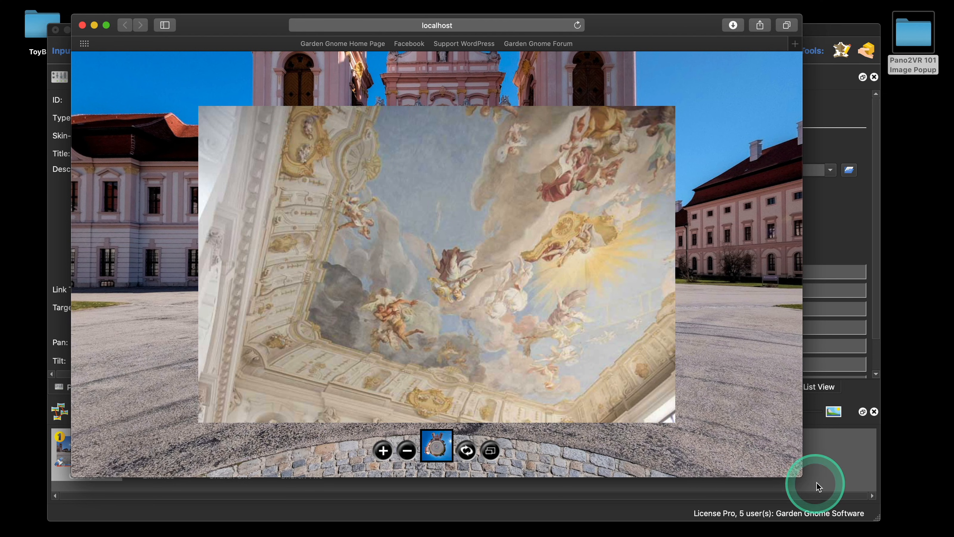
left_click_drag(802, 476, 838, 466)
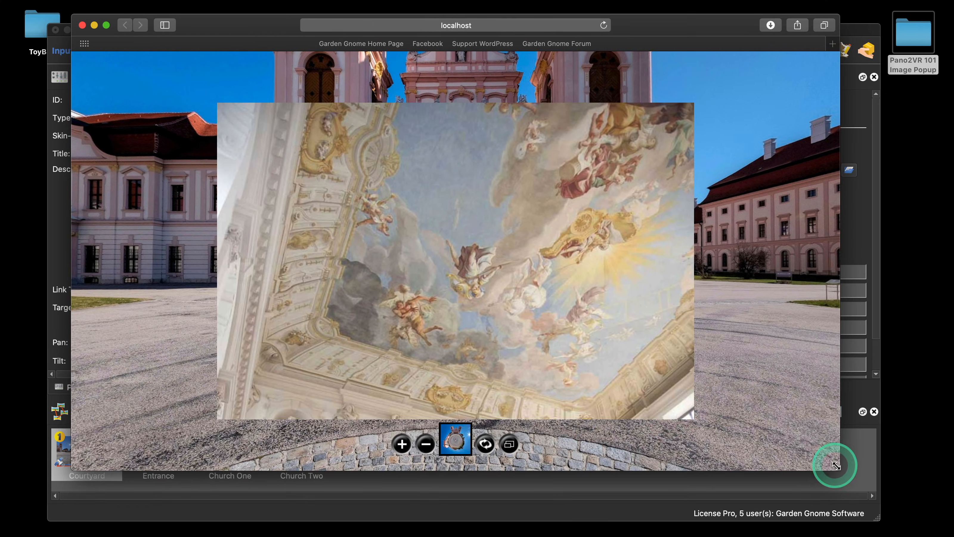
Step: Reopen the skin editor on the ImagePop element and set its External Image content scaling to Min
left_click(94, 25)
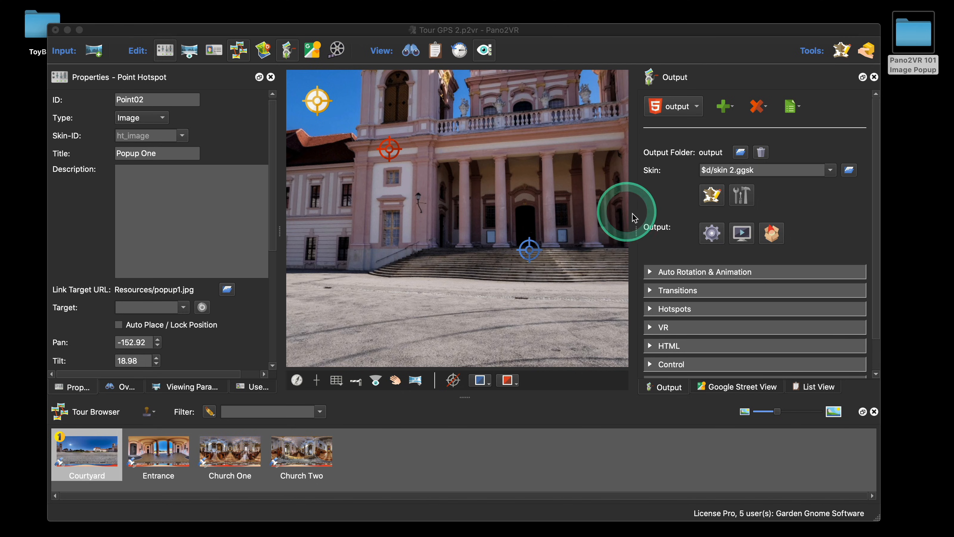
left_click(705, 195)
left_click(426, 230)
scroll(807, 305, "down", 3)
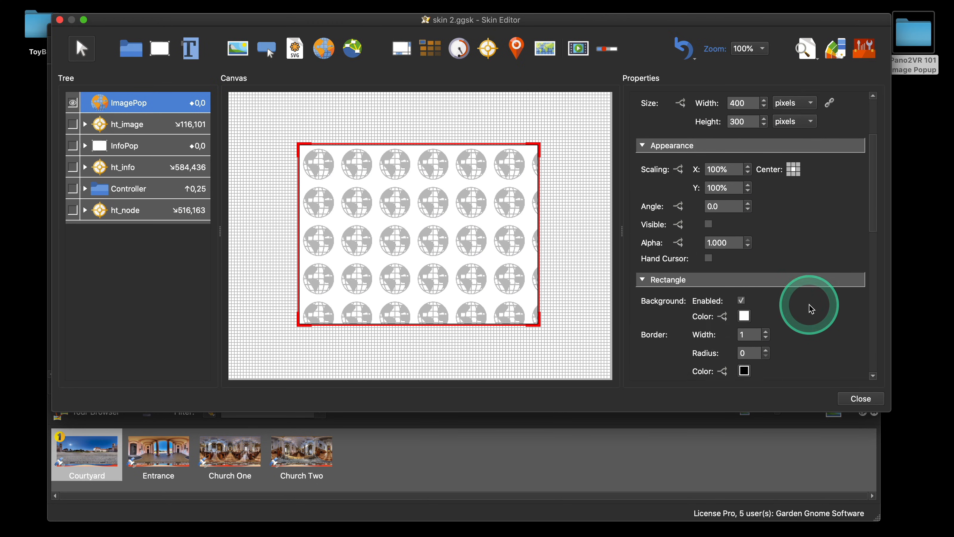
scroll(807, 303, "down", 6)
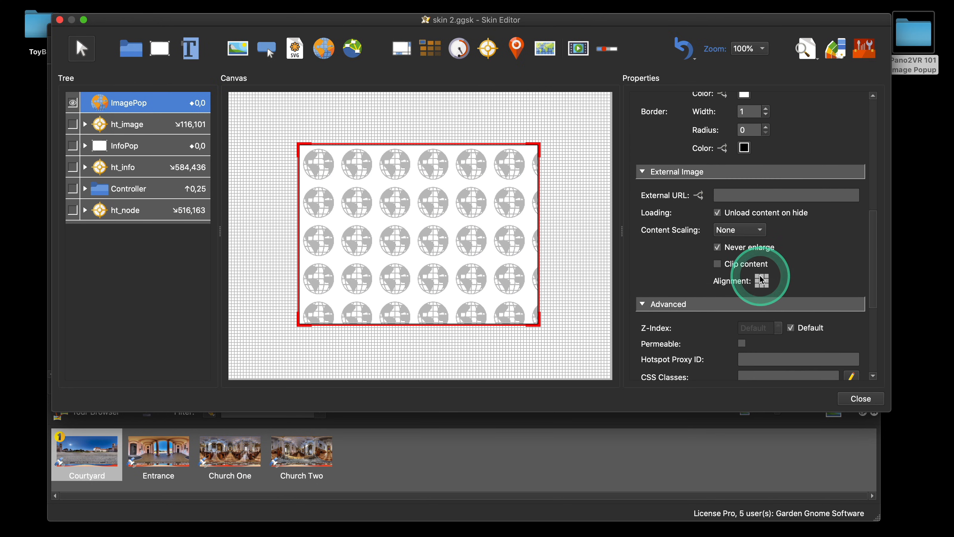
left_click(762, 281)
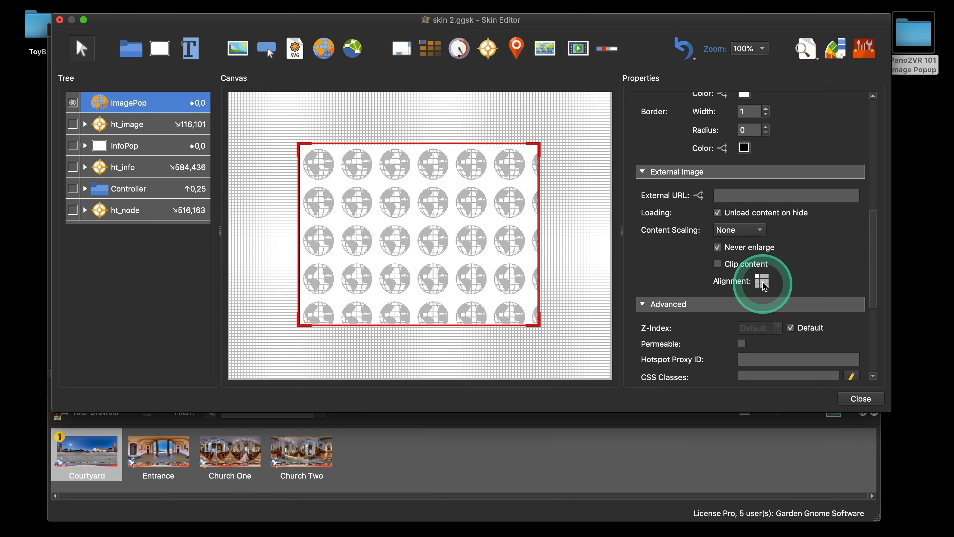
left_click(738, 230)
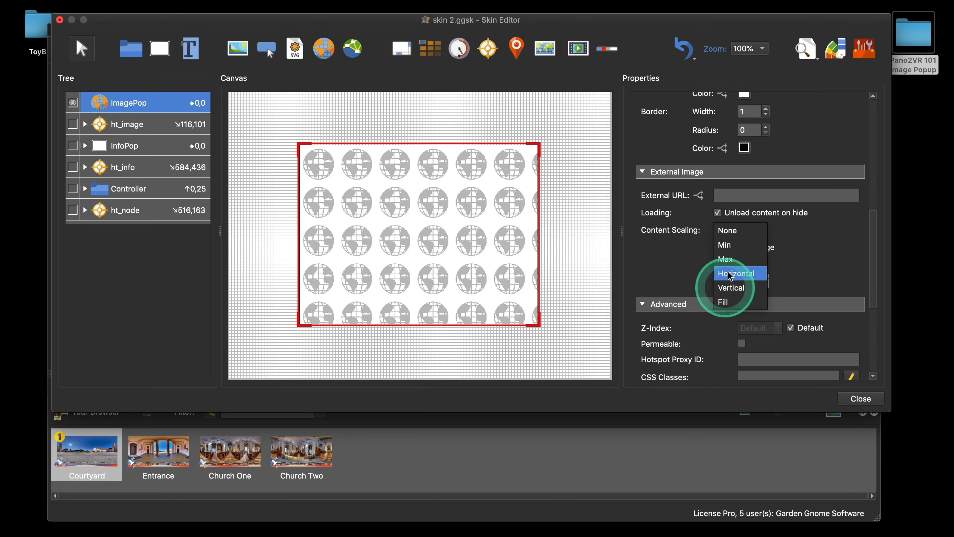
left_click(731, 245)
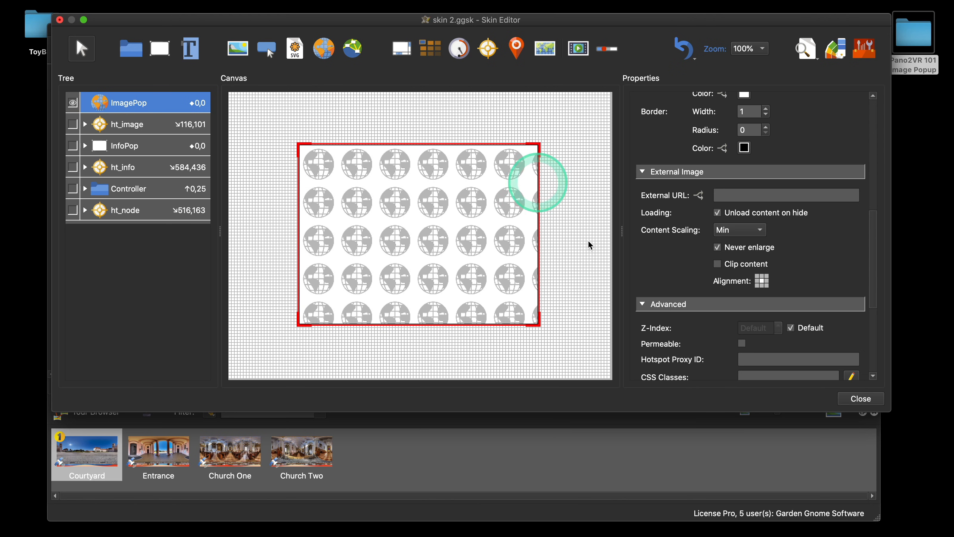
Step: Close the skin editor saving changes, preview the tour, and open the Popup One image pop-up before closing the browser
left_click(860, 398)
left_click(548, 221)
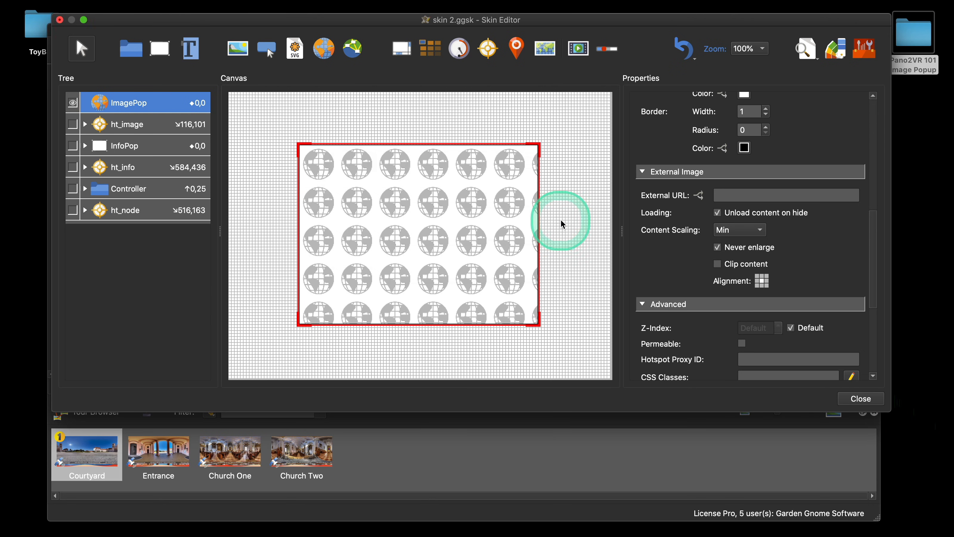
left_click(707, 230)
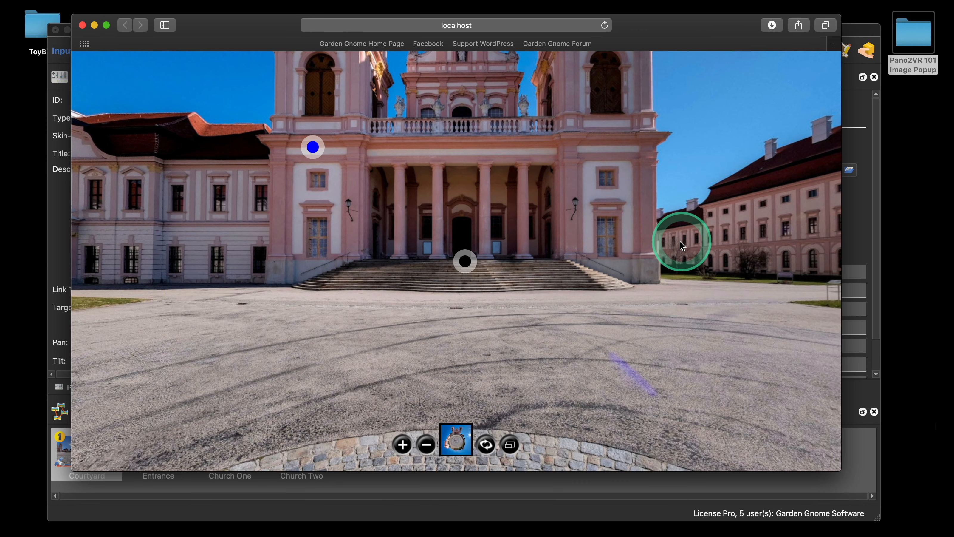
left_click(314, 158)
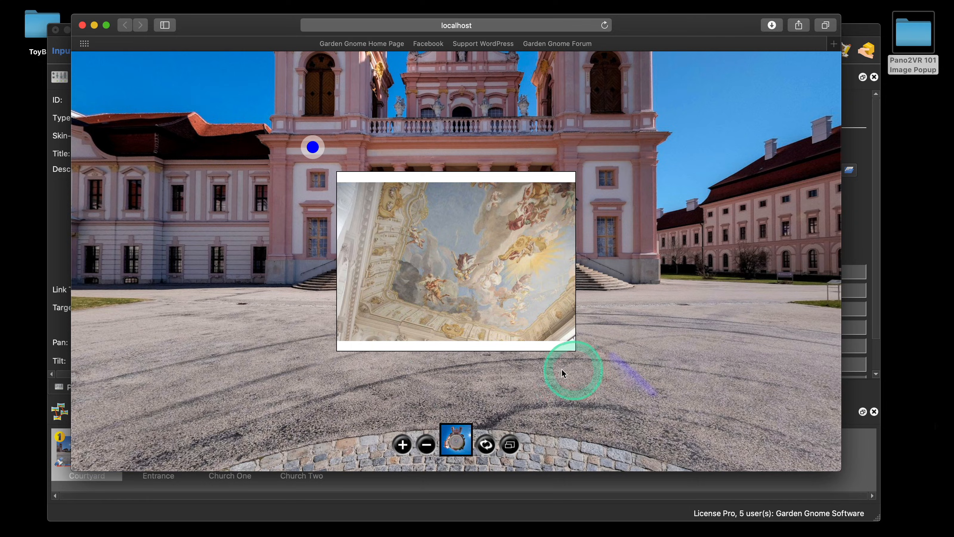
left_click(82, 24)
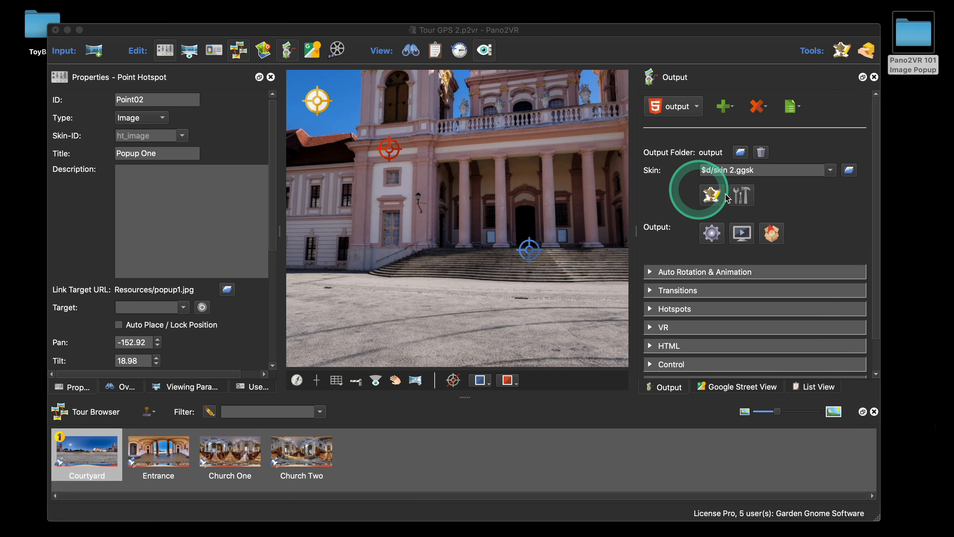
Step: Disable the ImagePop element's background, set its border width to 0, and close the skin editor saving changes
left_click(714, 194)
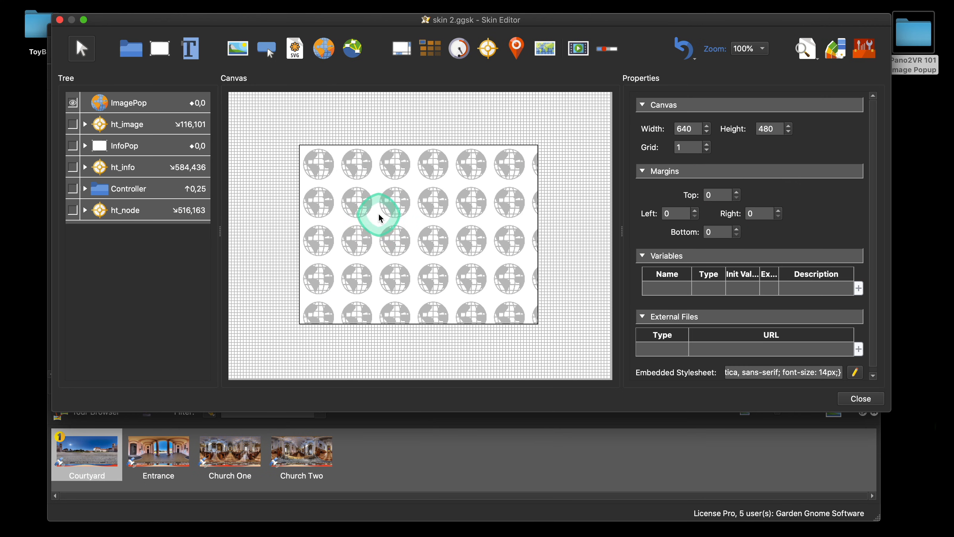
left_click(378, 212)
scroll(841, 294, "down", 1)
scroll(841, 293, "down", 5)
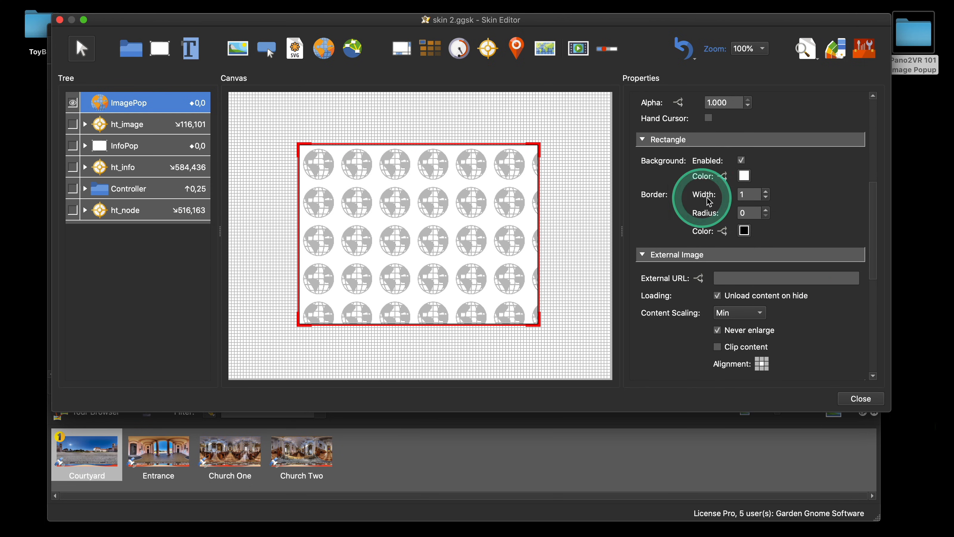
left_click(741, 161)
scroll(792, 187, "down", 2)
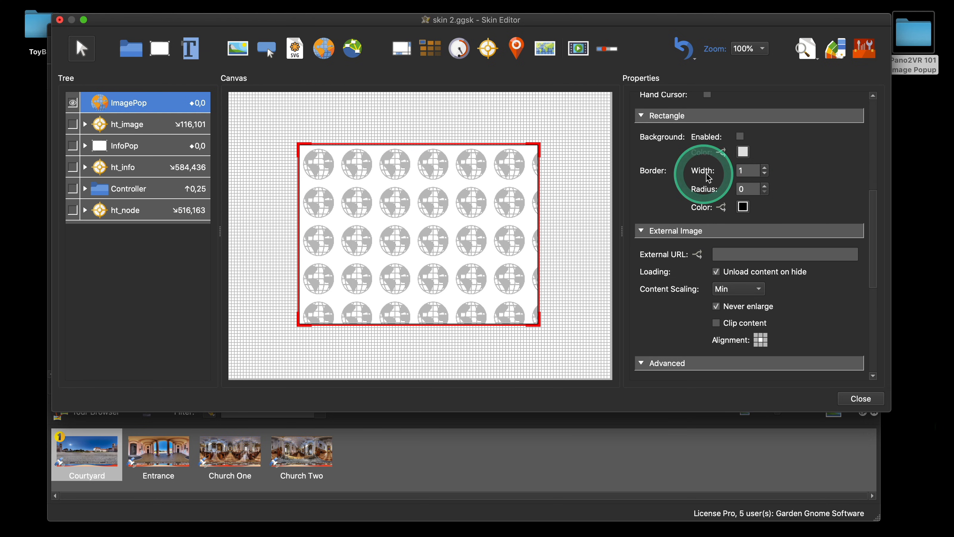
left_click(765, 174)
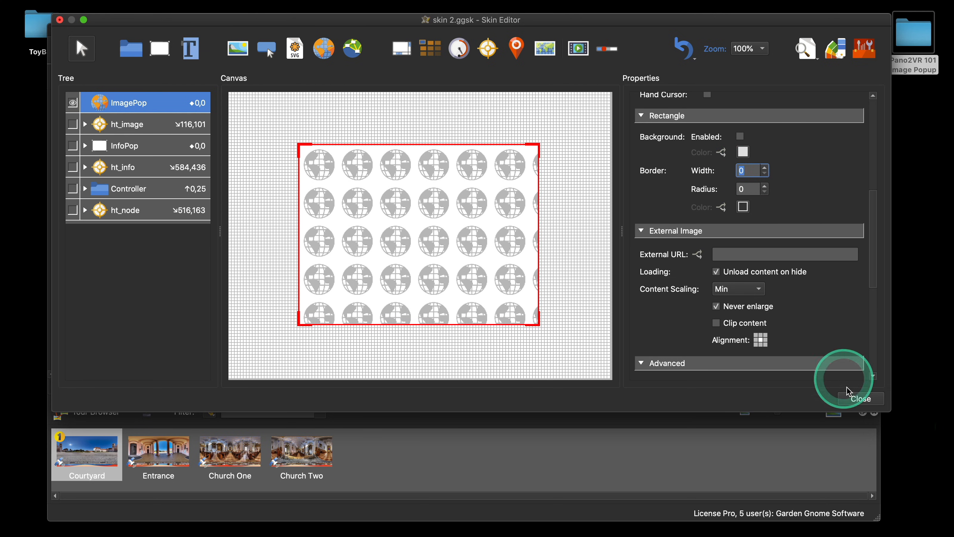
left_click(850, 397)
left_click(547, 221)
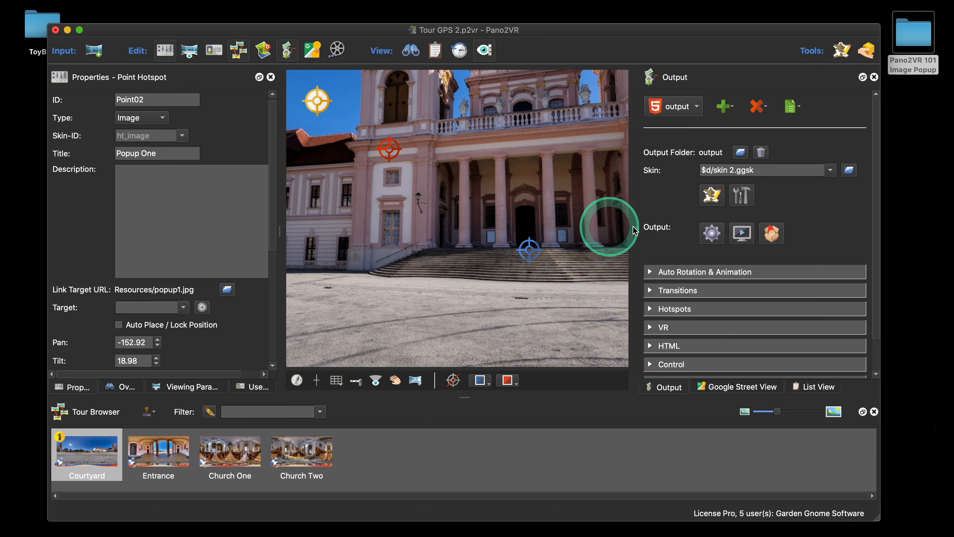
Step: Preview the tour, open and close the Popup One image pop-up twice, then close the browser
left_click(708, 232)
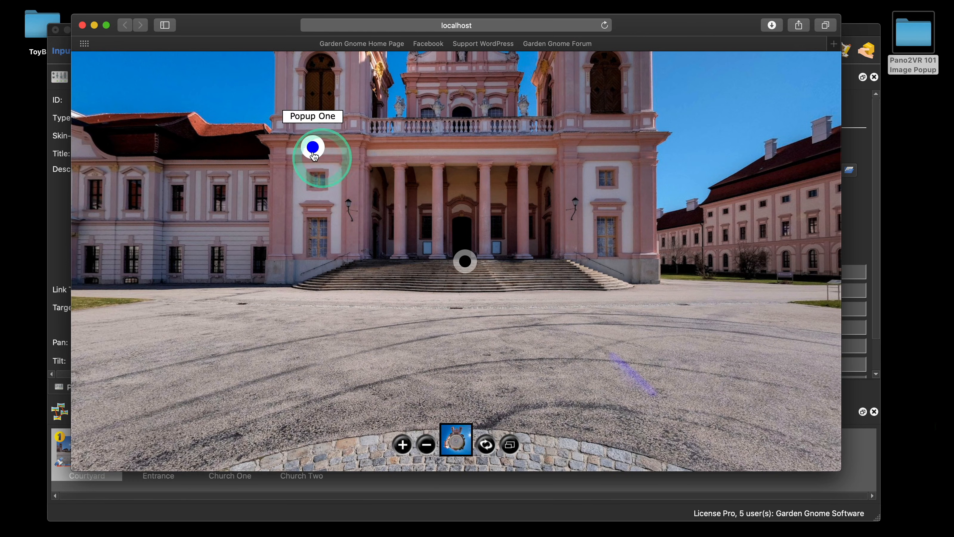
left_click(313, 150)
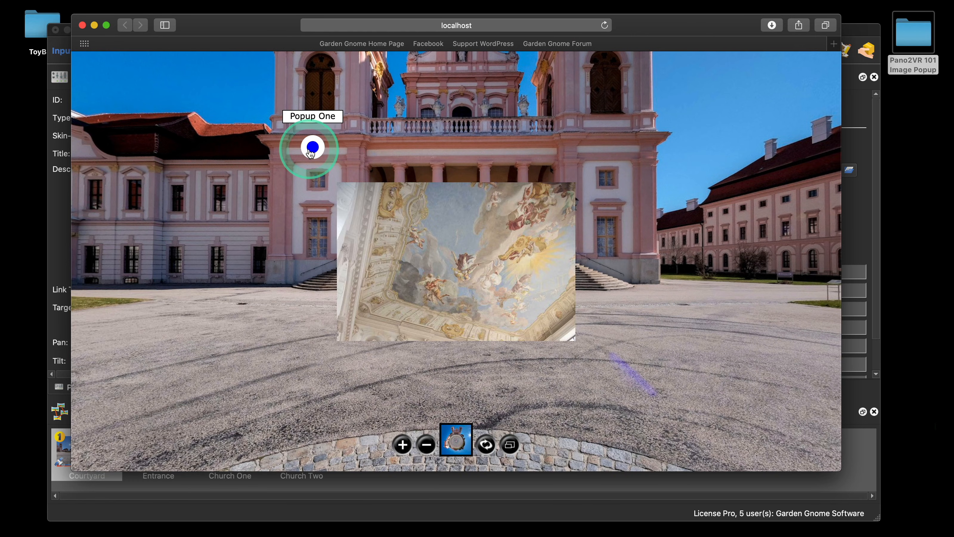
left_click(447, 260)
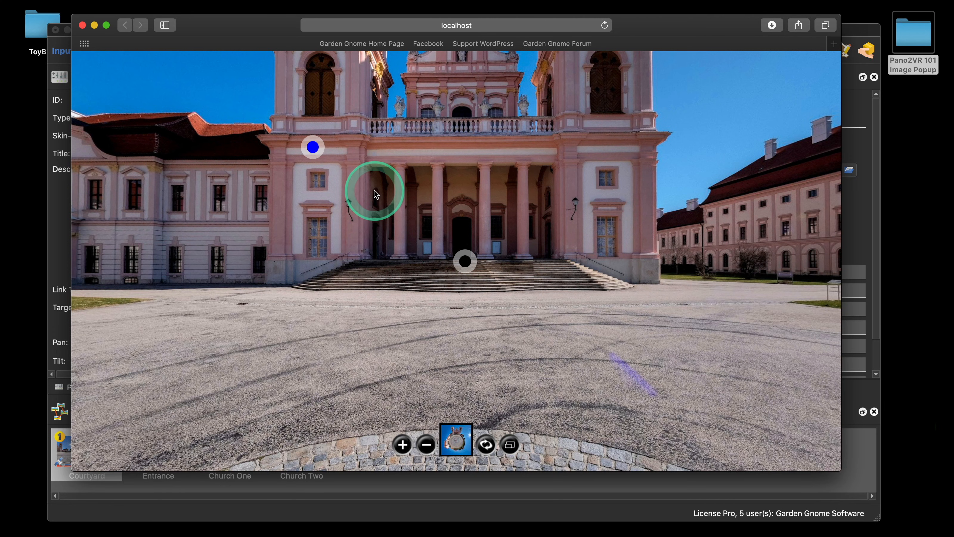
left_click(313, 150)
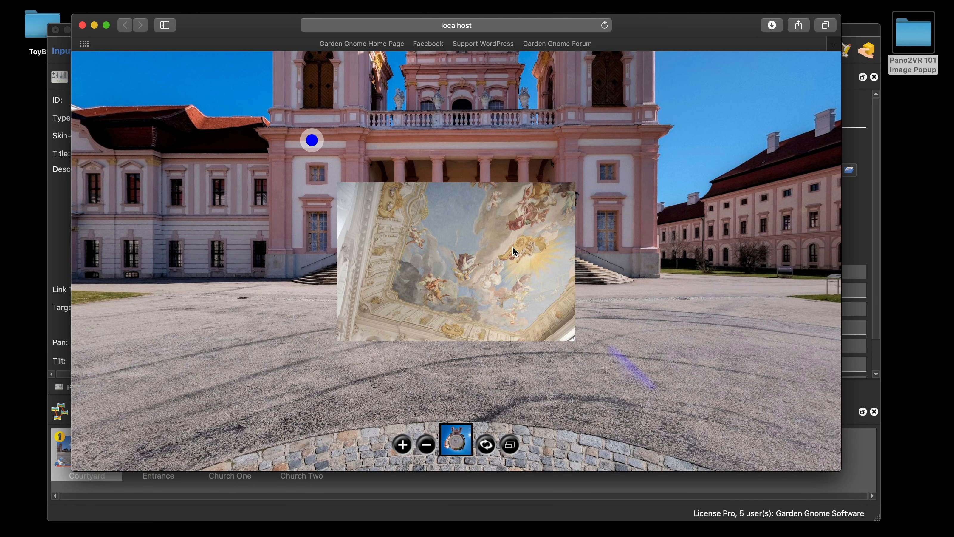
left_click(82, 25)
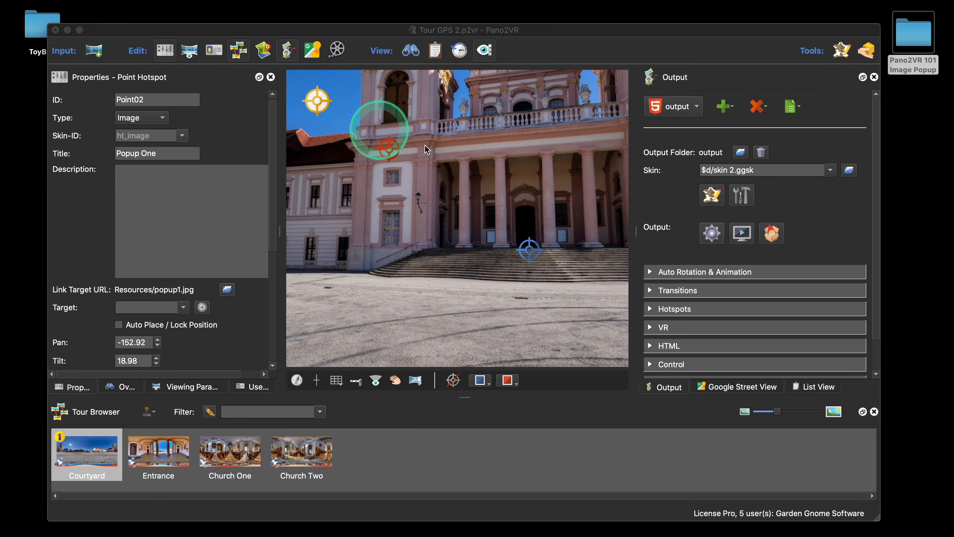
Step: Draw a new rectangle on the skin canvas and name it ImageScreenTint
left_click(711, 194)
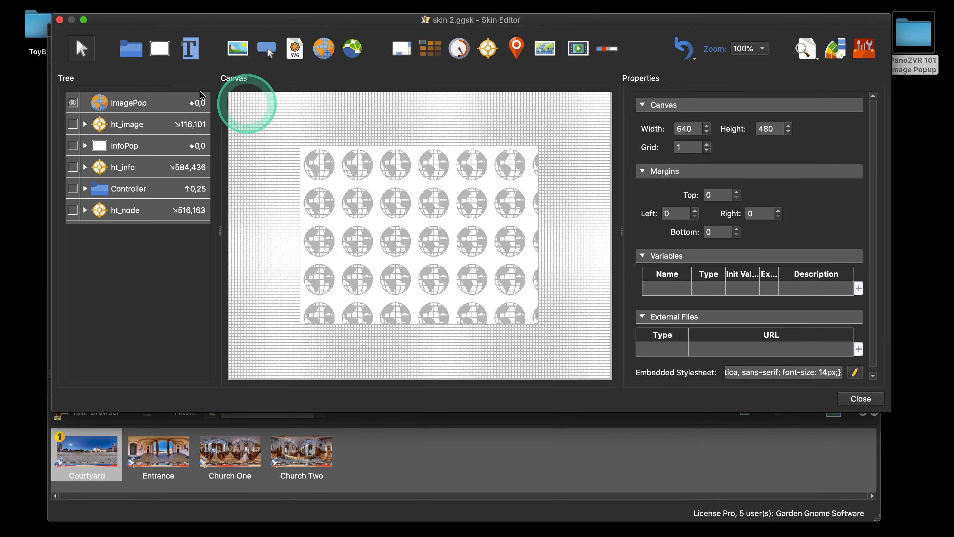
left_click(160, 56)
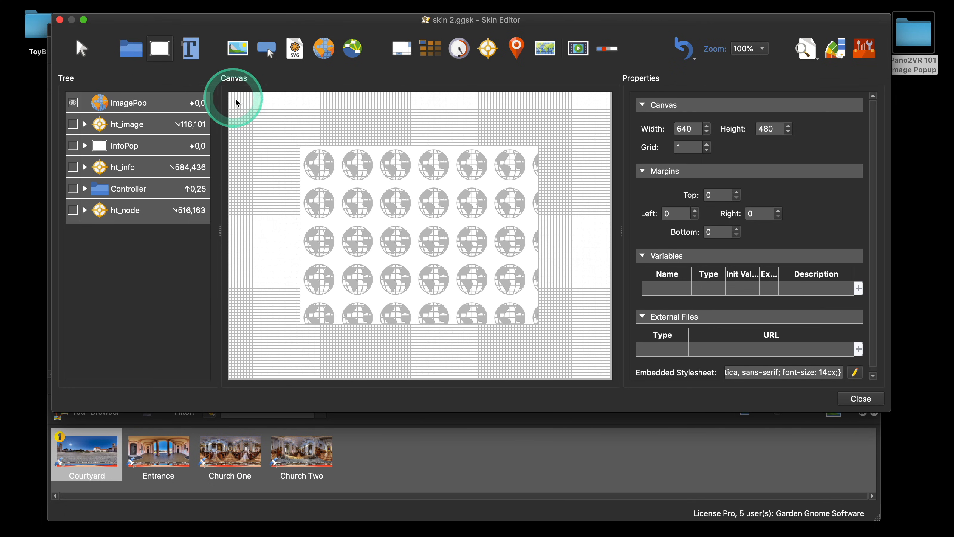
left_click(236, 98)
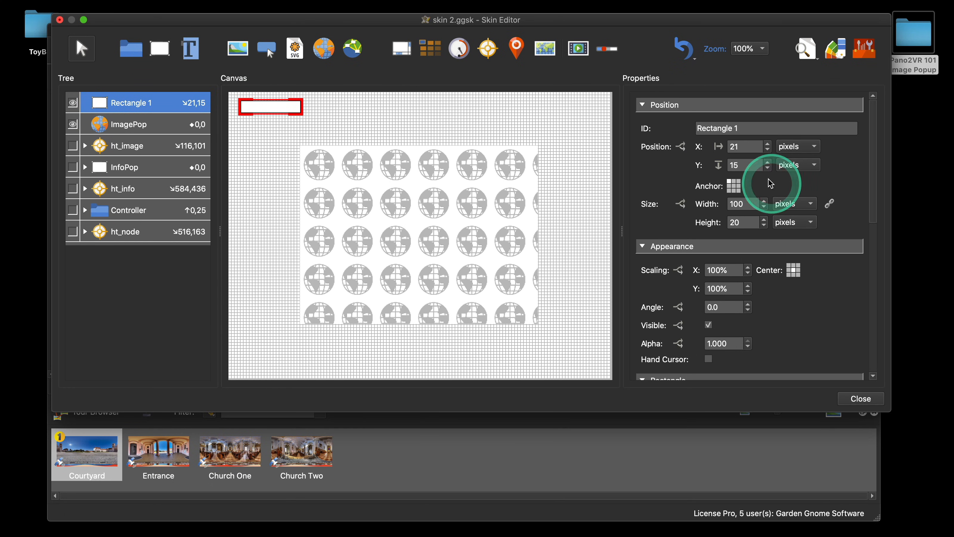
left_click_drag(742, 128, 679, 128)
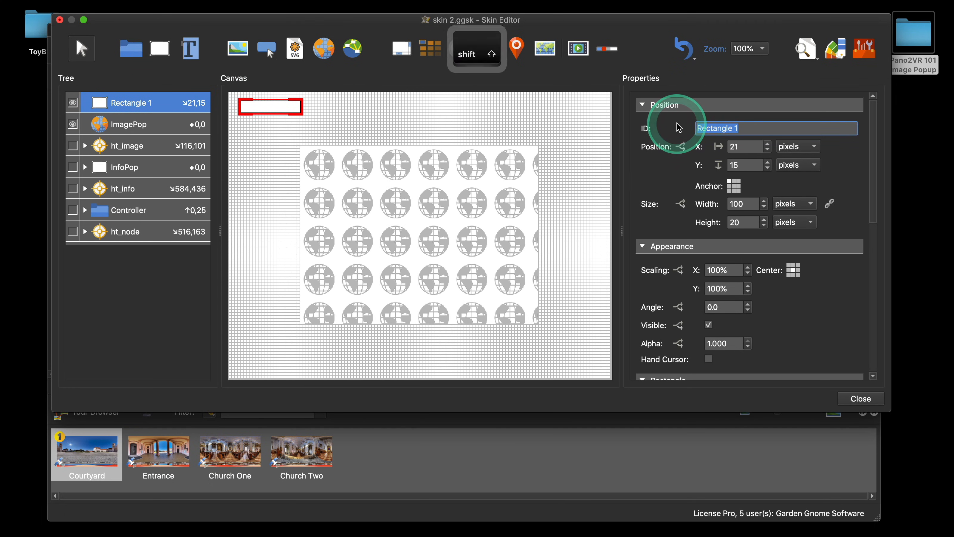
type("ImageSc")
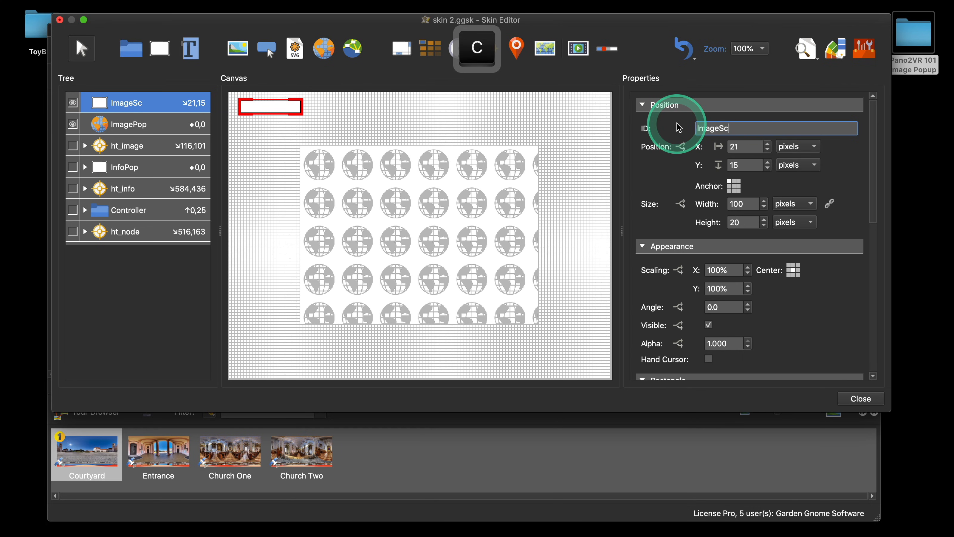
type("reenTint")
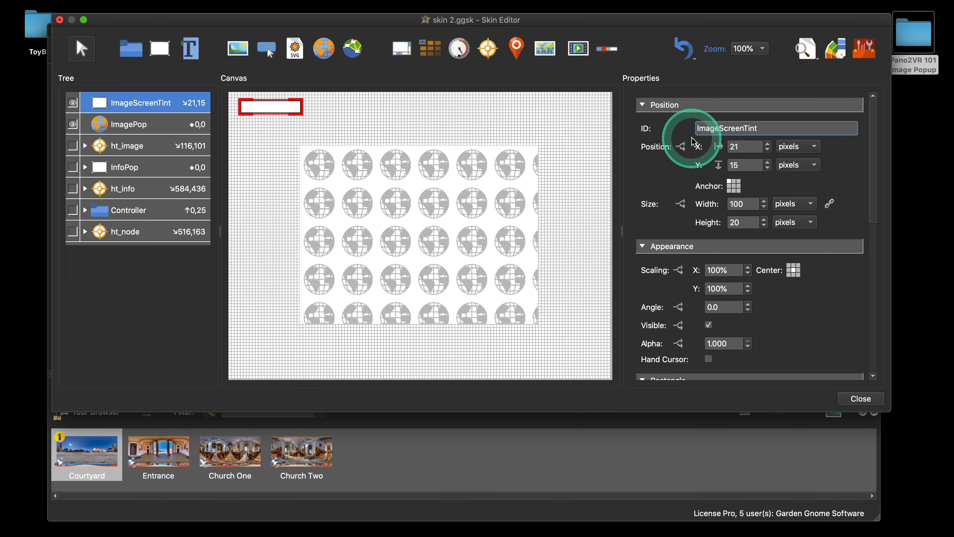
Step: Position ImageScreenTint at X 0 and Y 0 and size it to 100 percent width and height
left_click_drag(740, 145, 712, 164)
type("00")
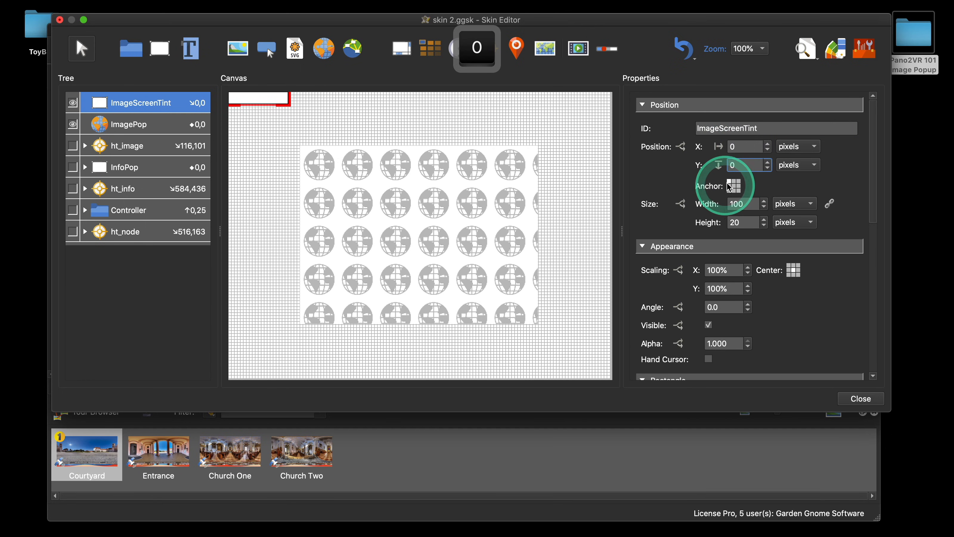
left_click(795, 203)
left_click(796, 223)
left_click(795, 237)
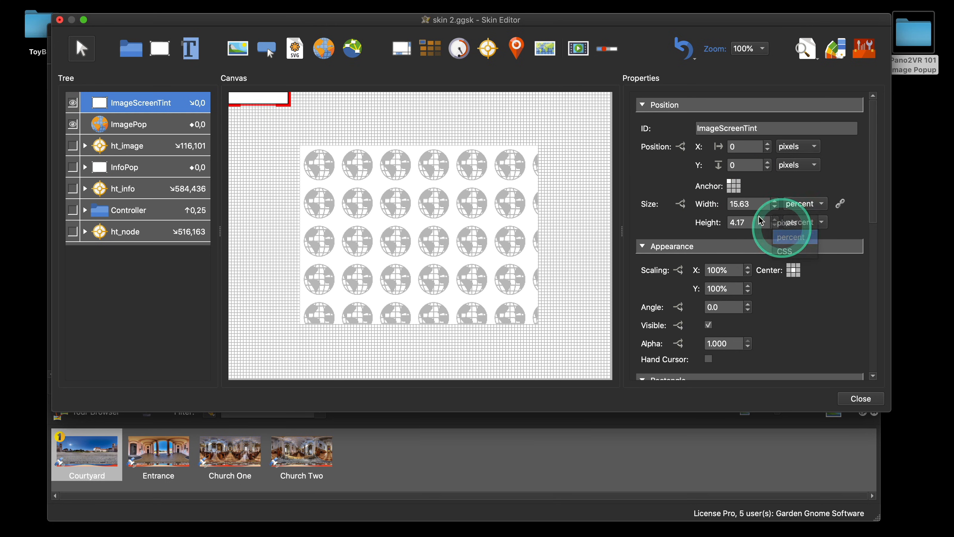
left_click_drag(755, 203, 696, 206)
type("100")
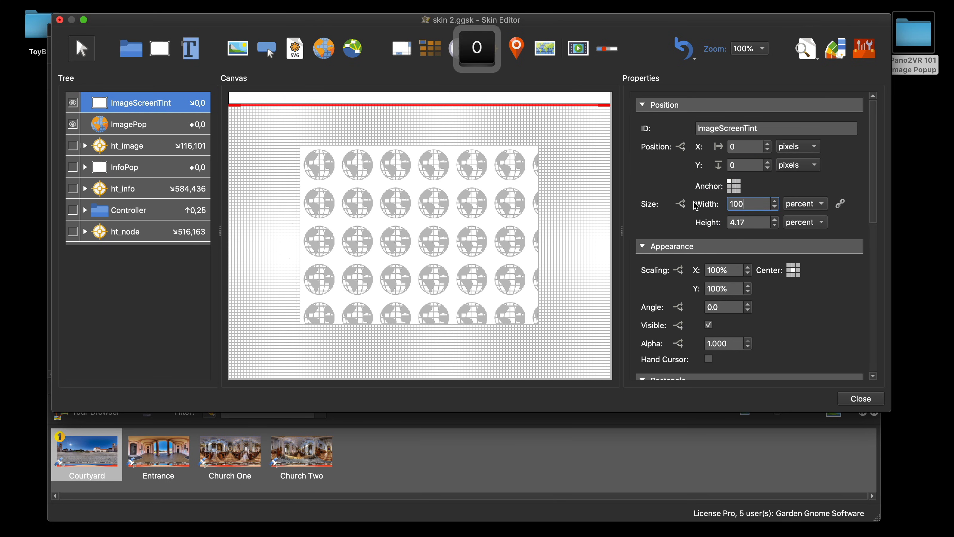
key("Tab")
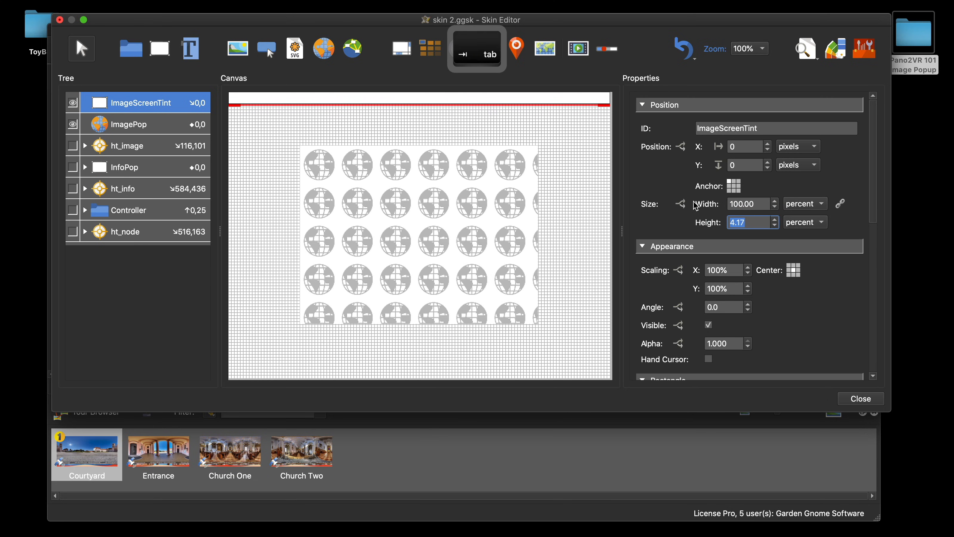
type("100")
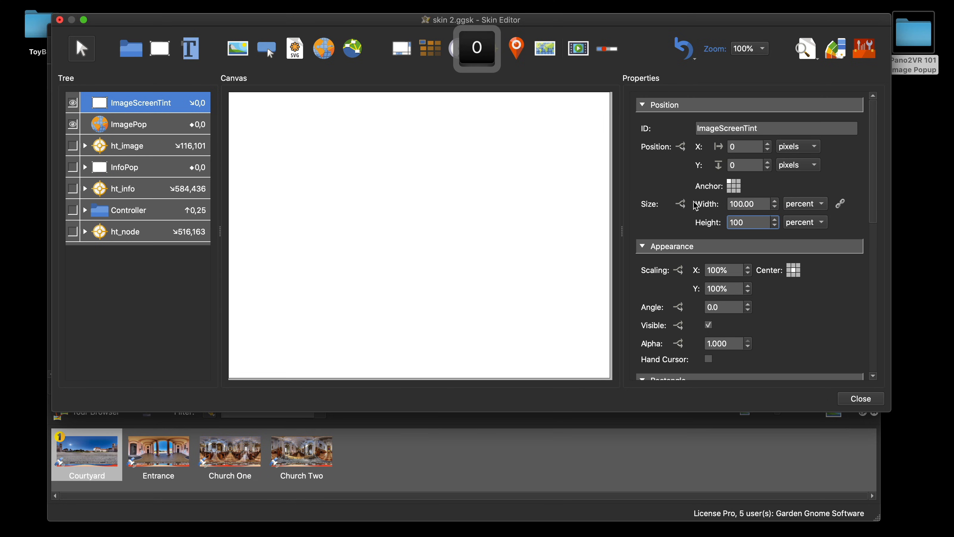
Step: Set the ImageScreenTint background color to black with a lowered alpha channel
scroll(866, 280, "down", 5)
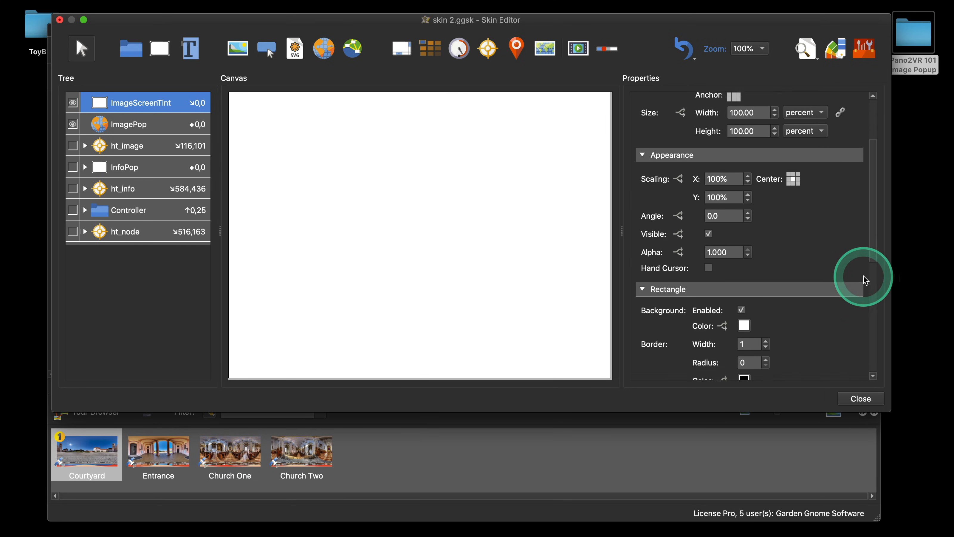
scroll(866, 280, "down", 1)
left_click(744, 300)
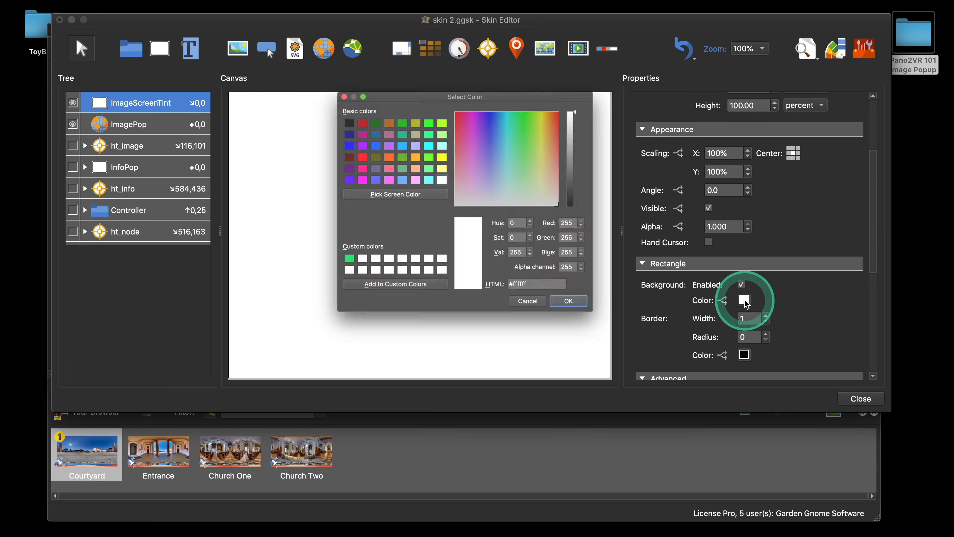
left_click(319, 102)
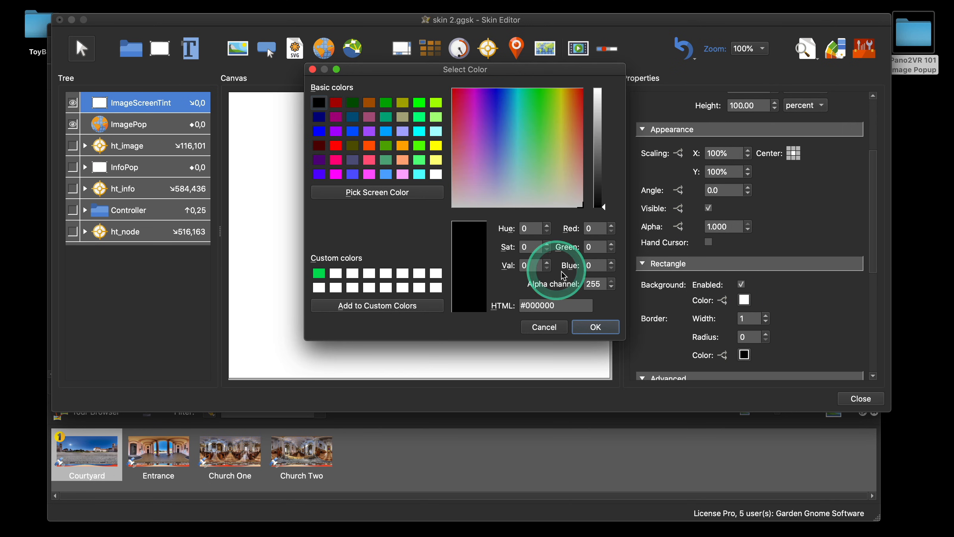
double_click(598, 283)
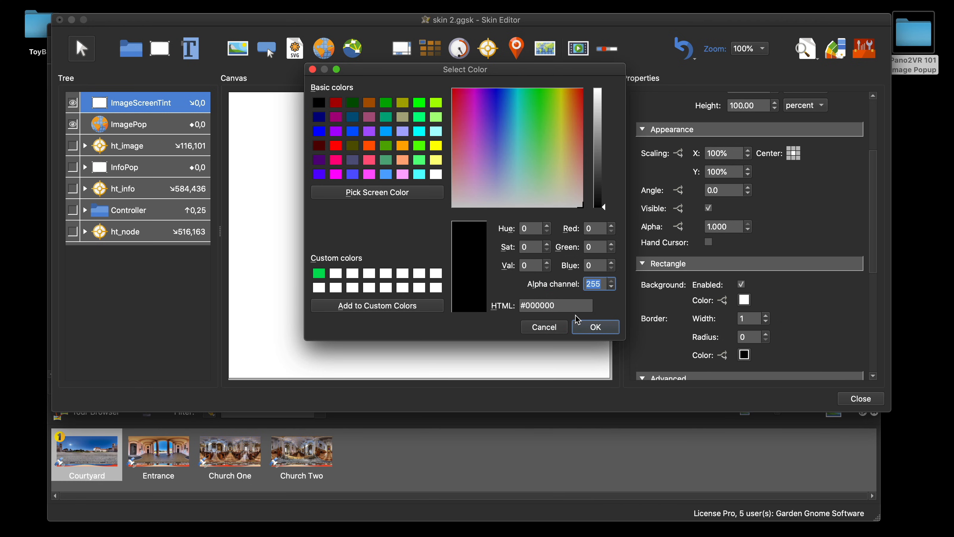
type("175")
left_click(599, 327)
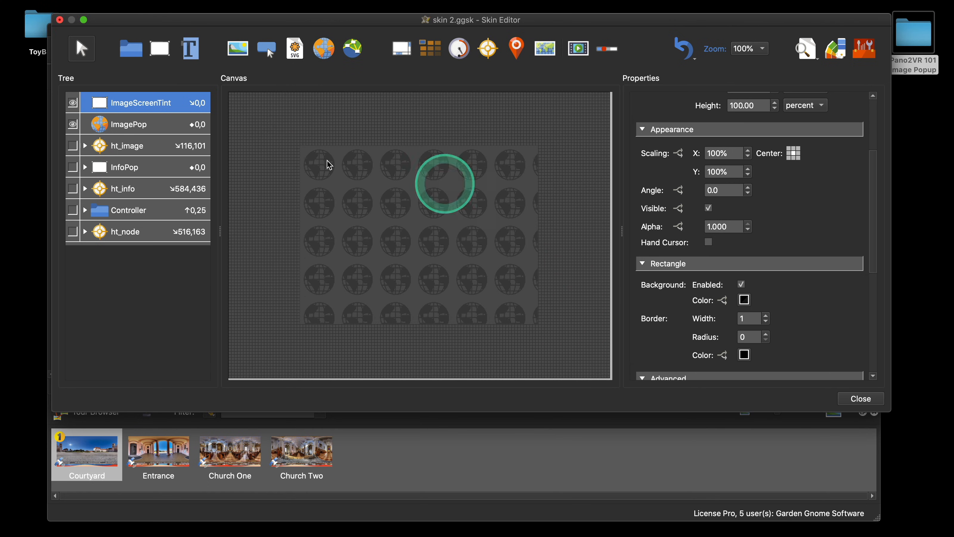
Step: Set the ImageScreenTint border width to 0 and make the rectangle invisible by default
scroll(820, 202, "down", 3)
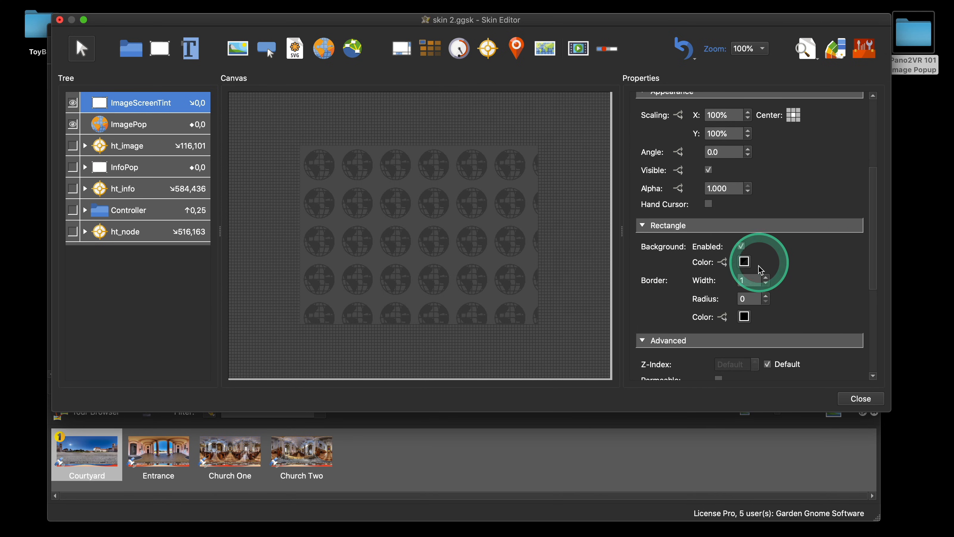
left_click(765, 283)
scroll(818, 283, "up", 2)
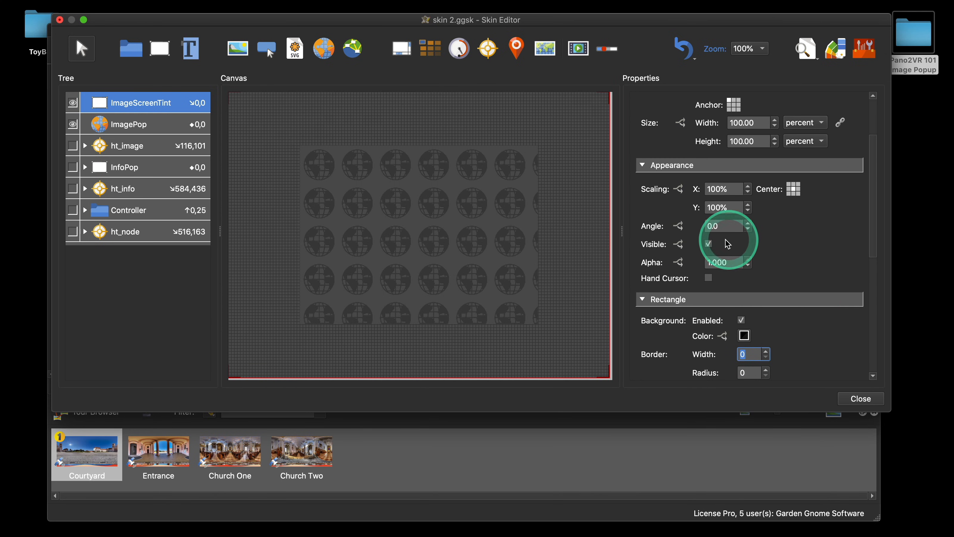
left_click(708, 244)
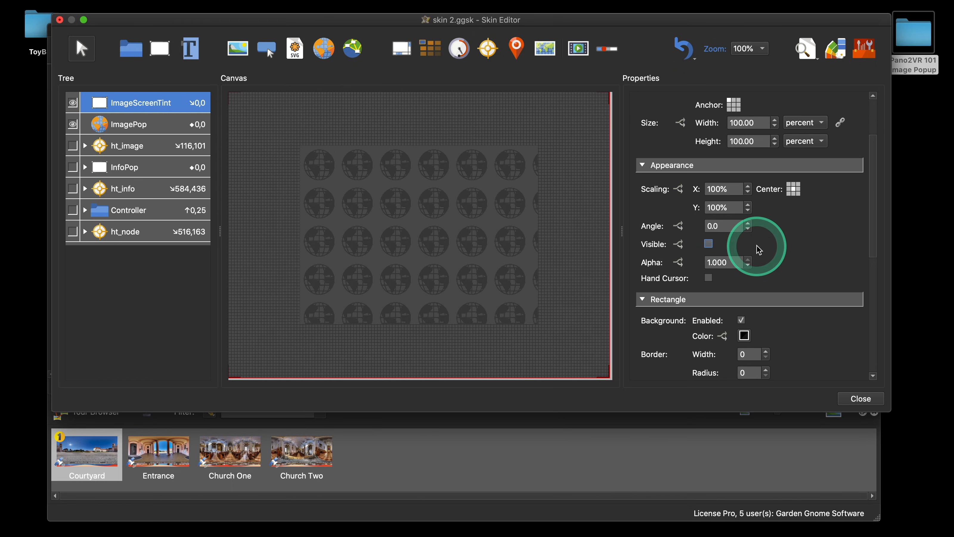
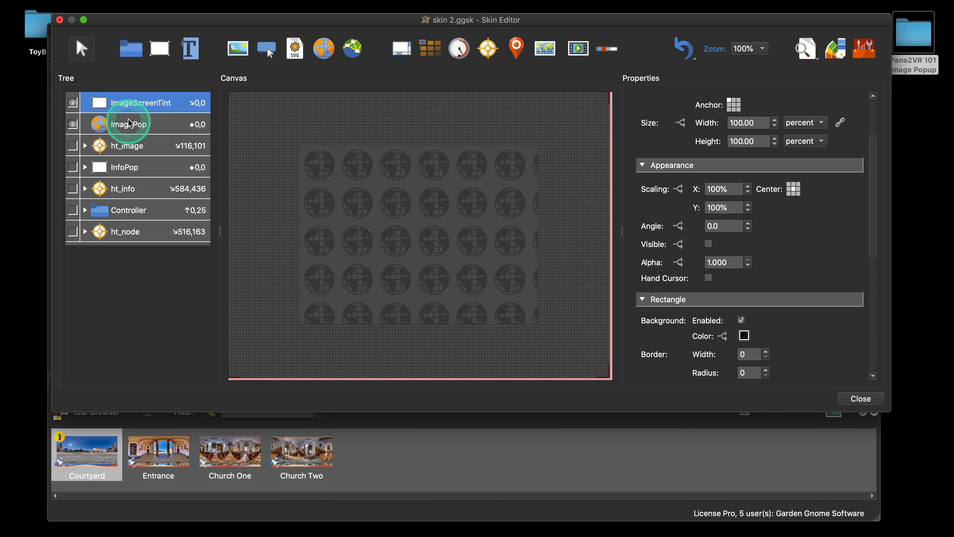
Step: Reorder the tree so ImagePop sits above ImageScreenTint
left_click_drag(130, 95, 130, 94)
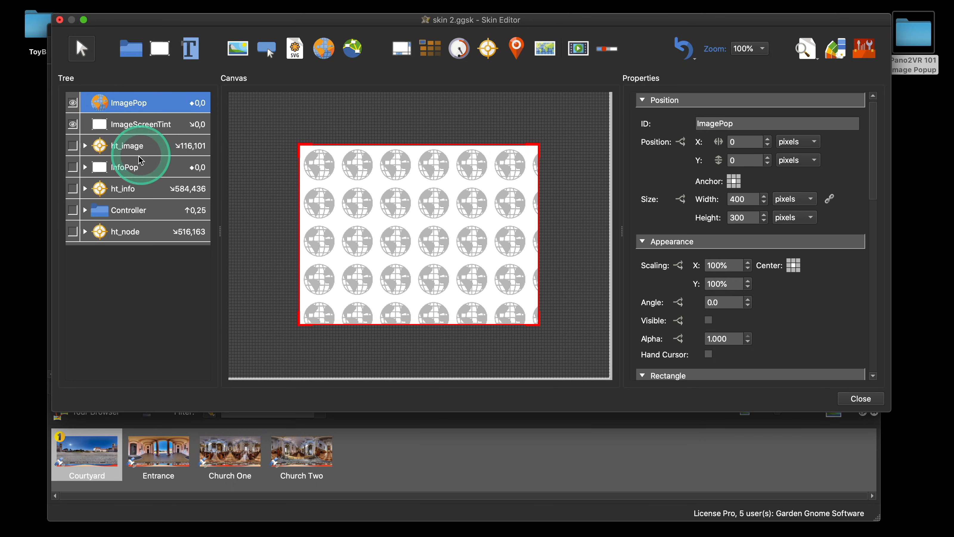
Step: Add a Mouse Click action to ht_image that shows the element ImageScreenTint (Visibility, Show Element)
left_click(128, 149)
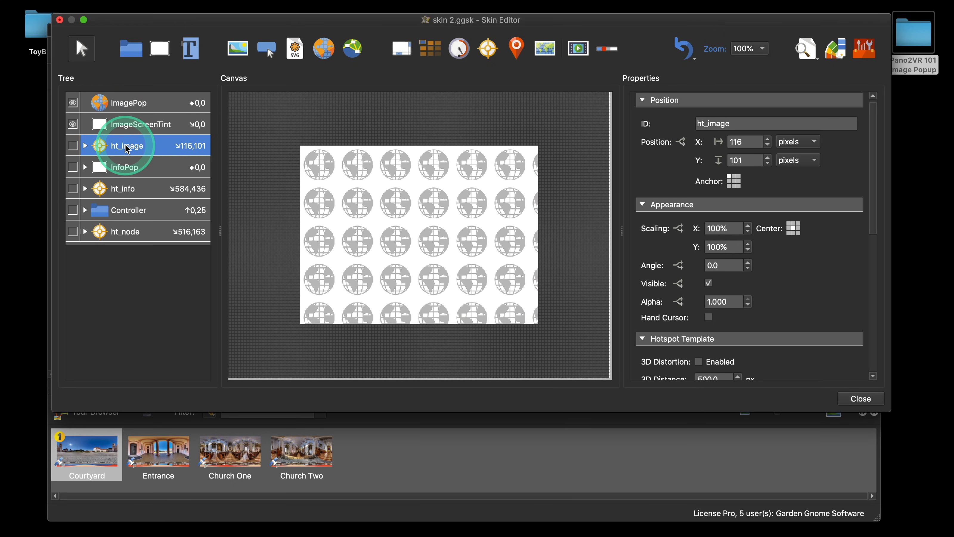
scroll(800, 278, "down", 10)
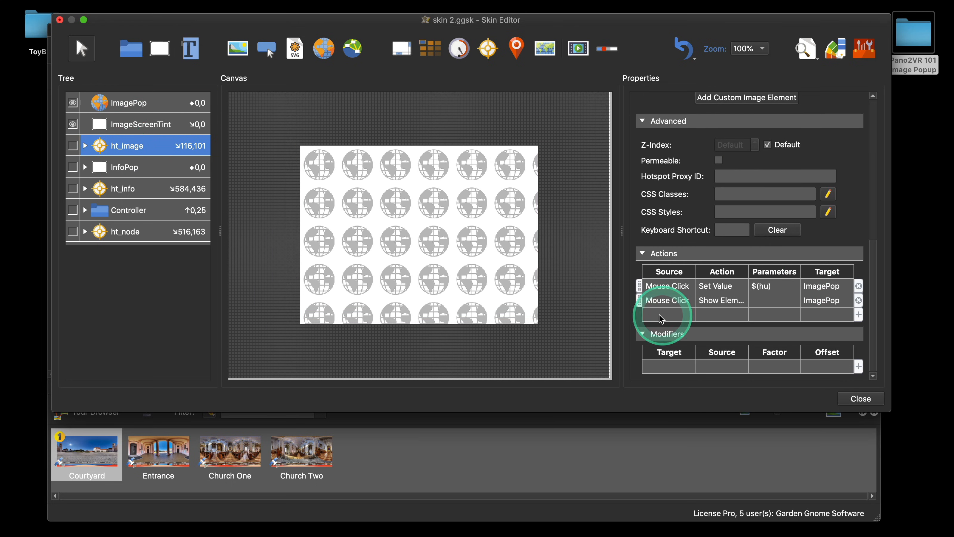
double_click(644, 314)
left_click(481, 196)
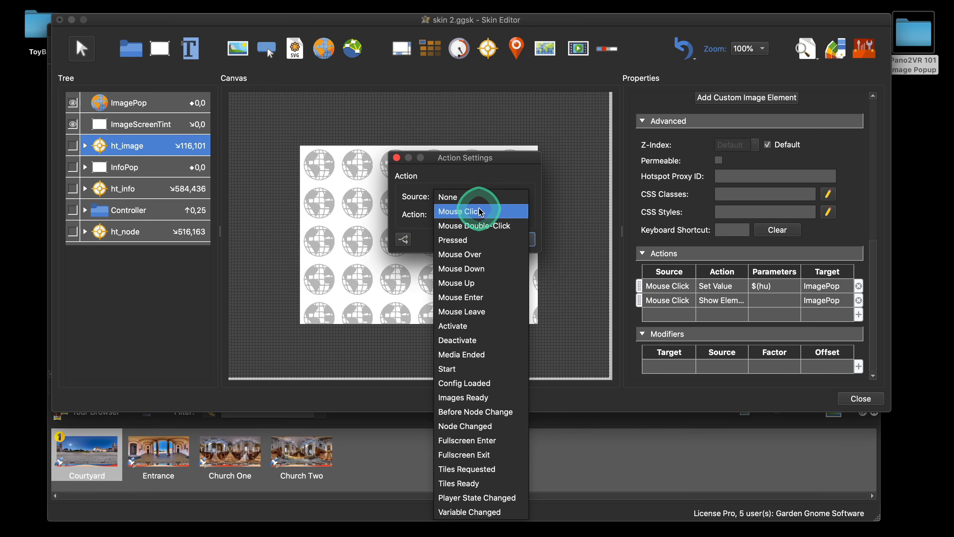
left_click(462, 211)
left_click(505, 214)
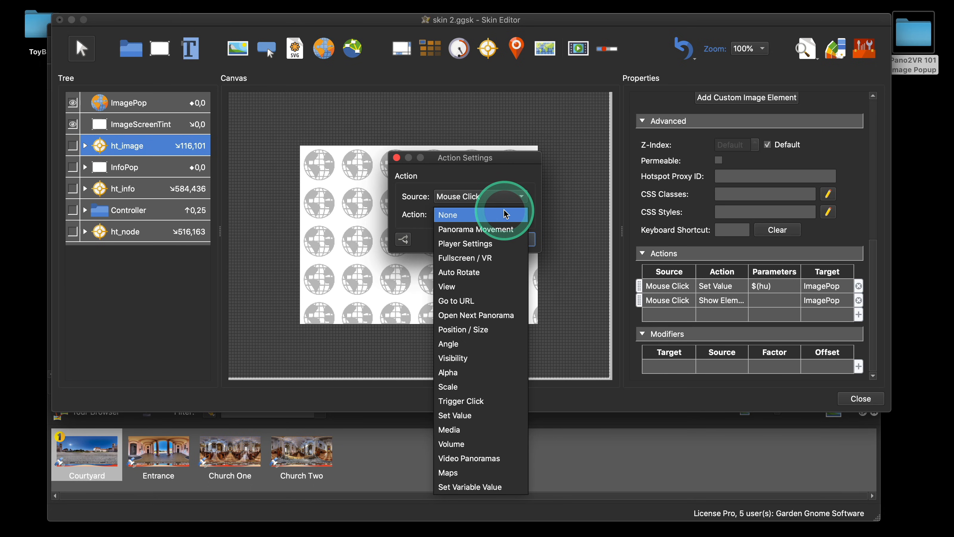
left_click(488, 357)
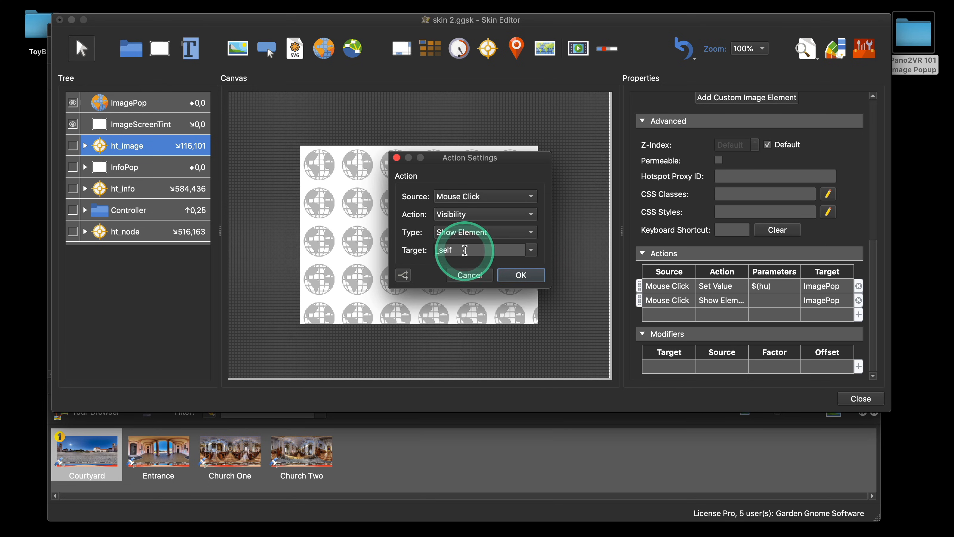
double_click(443, 249)
type("Ima")
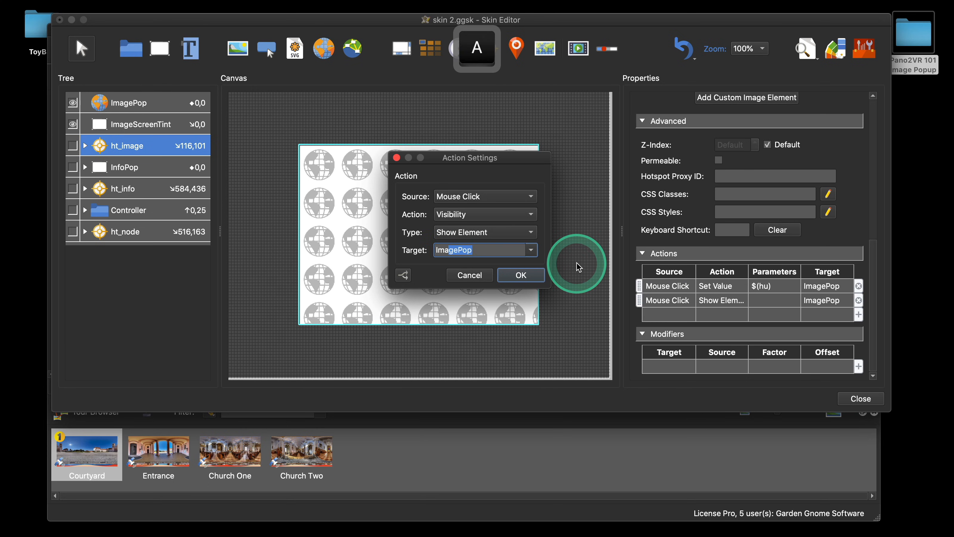
type("g")
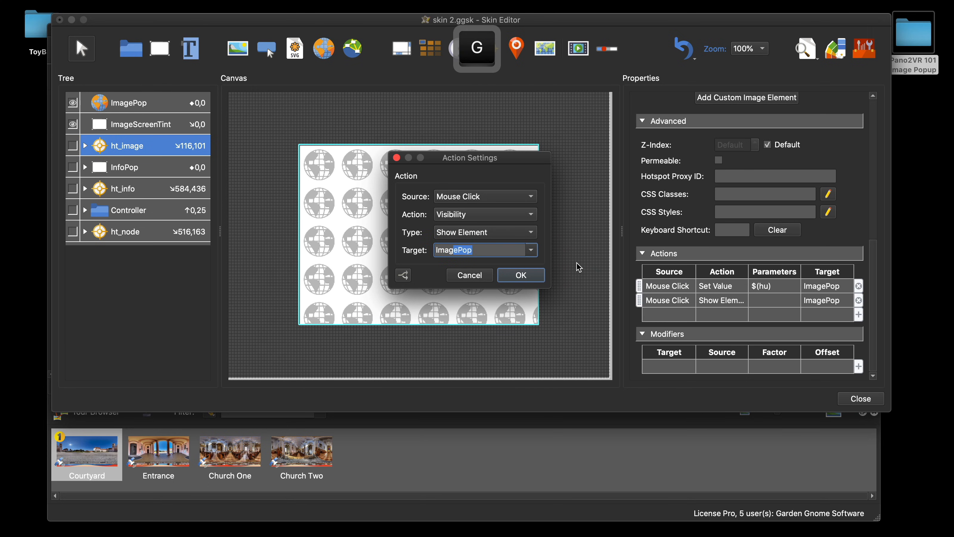
type("a")
left_click(578, 266)
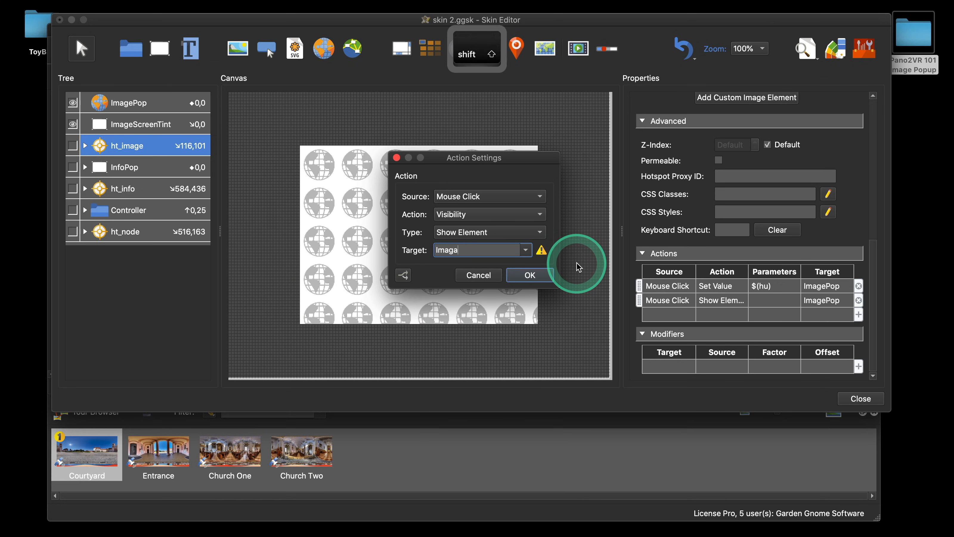
type("S")
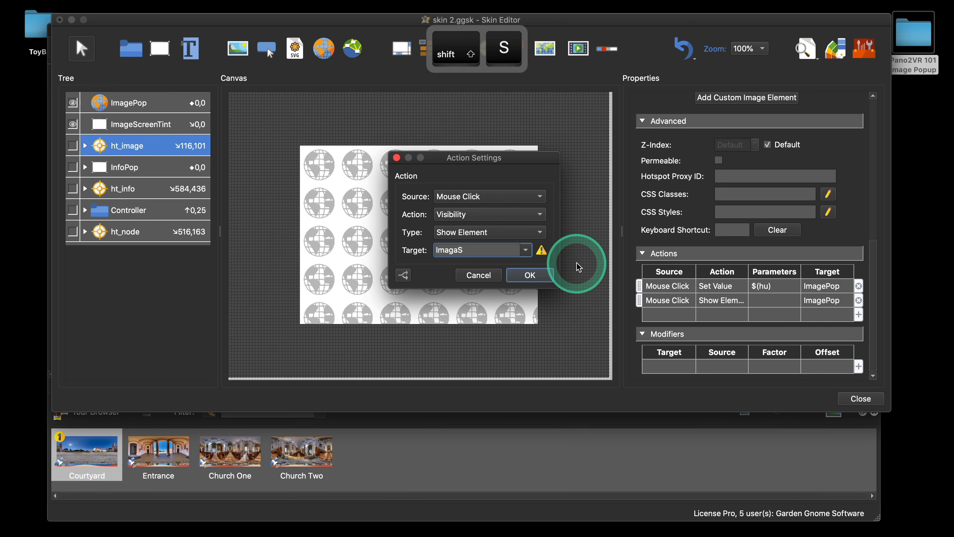
left_click(526, 250)
scroll(494, 319, "down", 6)
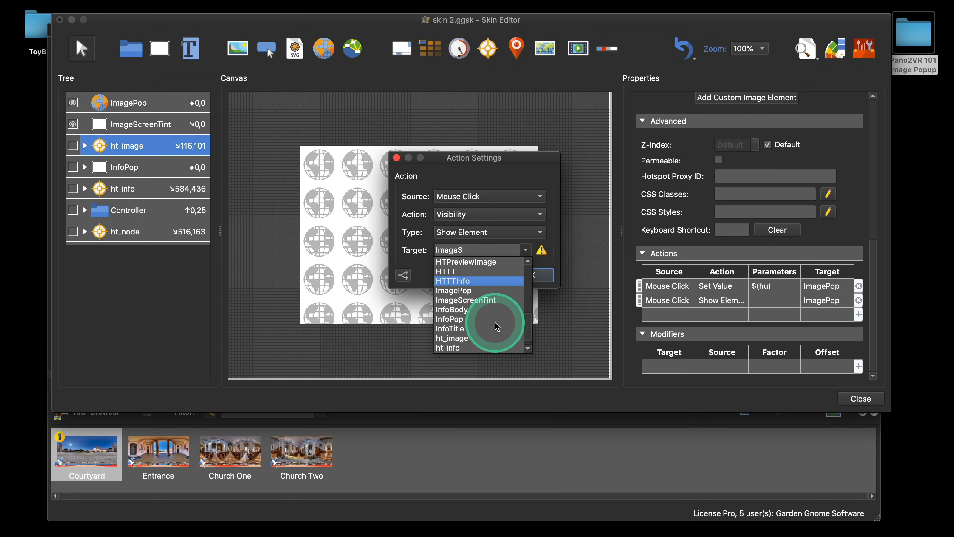
left_click(491, 300)
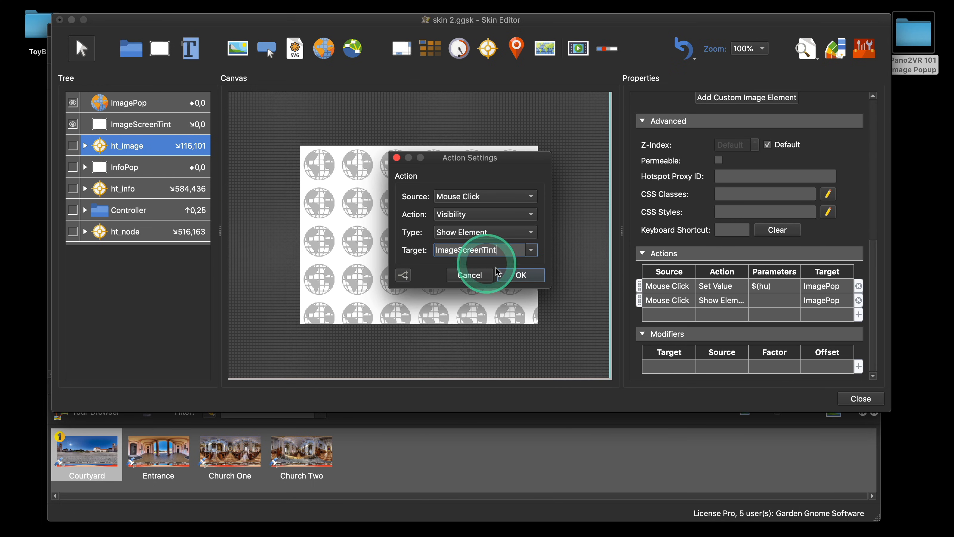
left_click(521, 274)
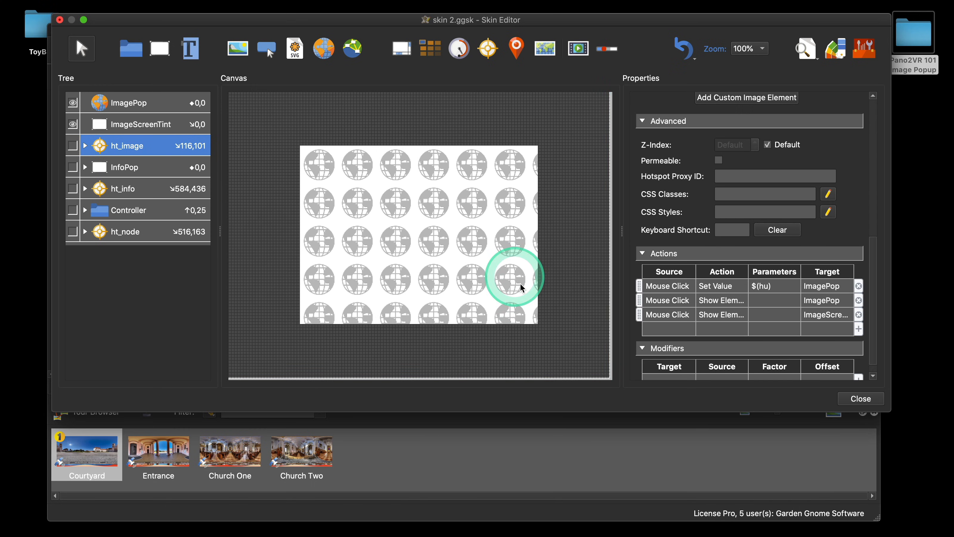
Step: Copy the new ImageScreenTint show action from ht_image and paste it into ImagePop's actions
left_click(678, 318)
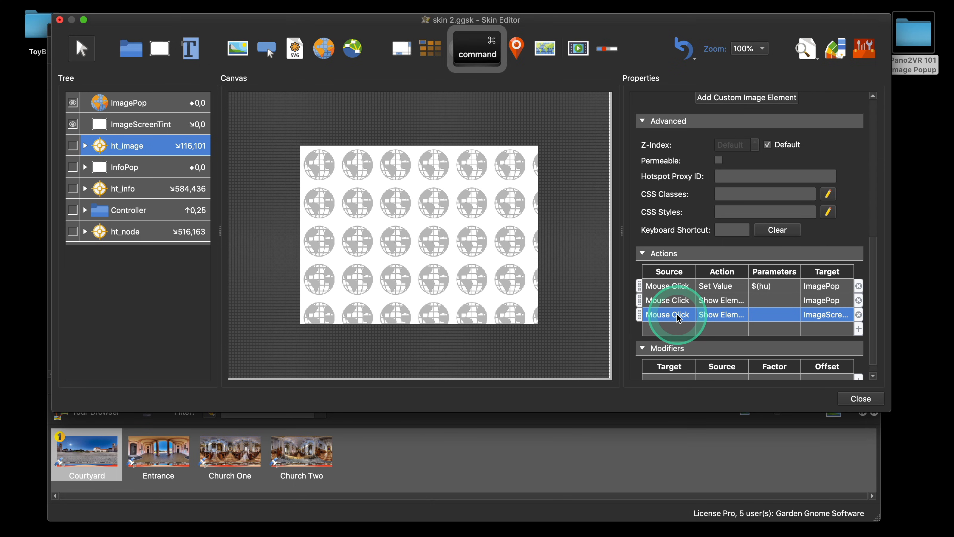
key("super+c")
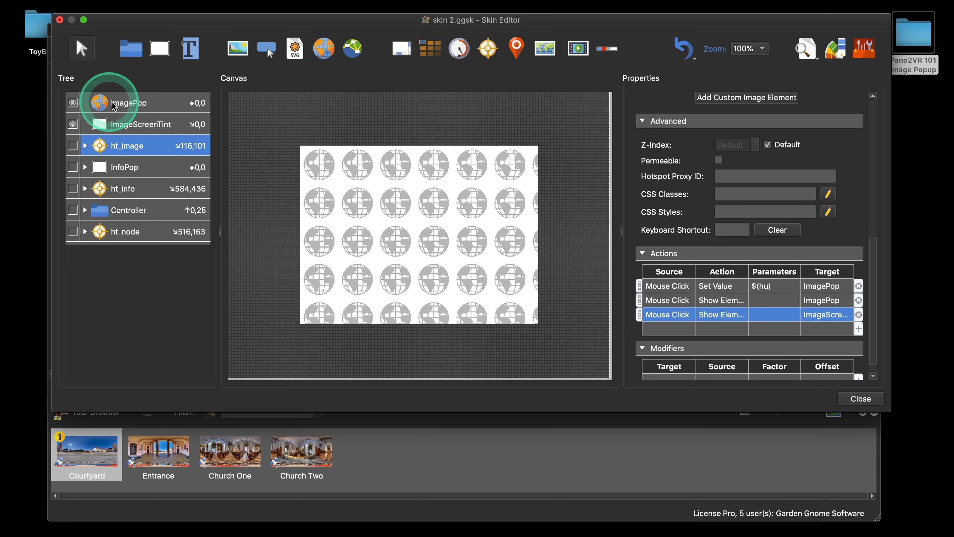
left_click(131, 106)
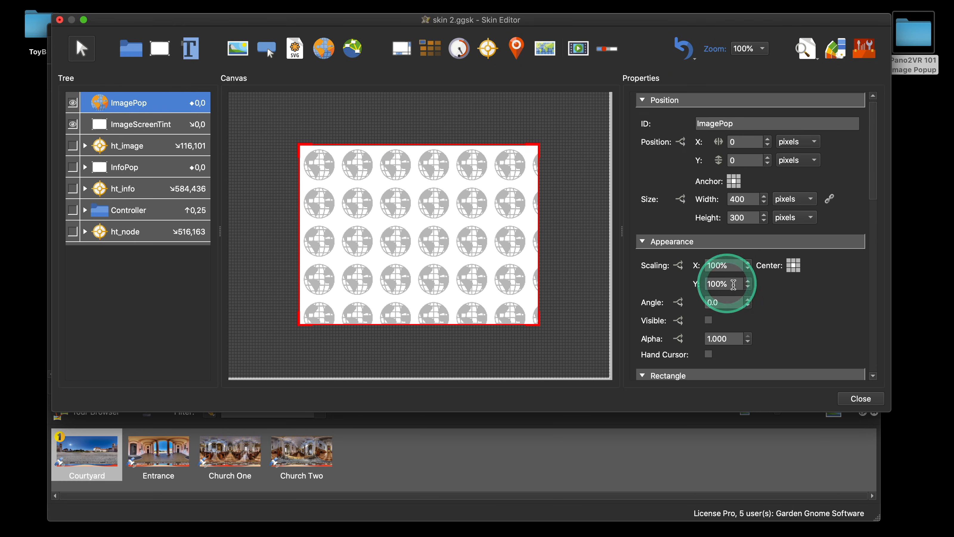
scroll(821, 325, "down", 10)
scroll(822, 326, "down", 3)
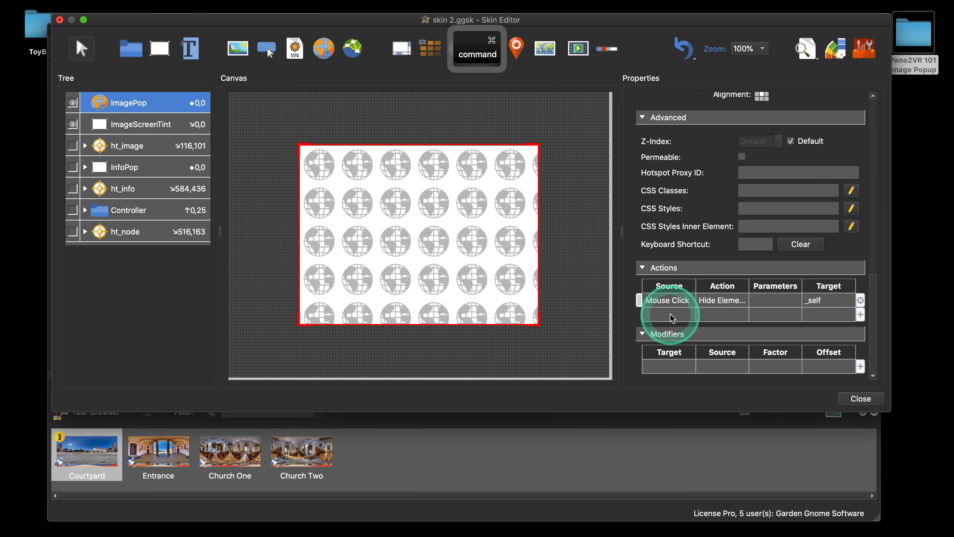
key("super+v")
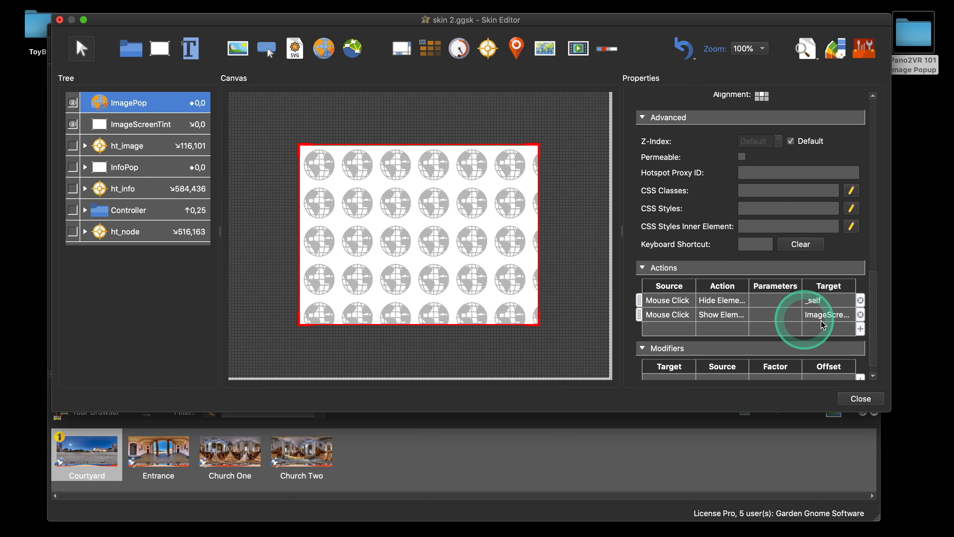
Step: Change the pasted ImagePop action's type to Hide Element so clicking the pop-out hides ImageScreenTint
double_click(667, 315)
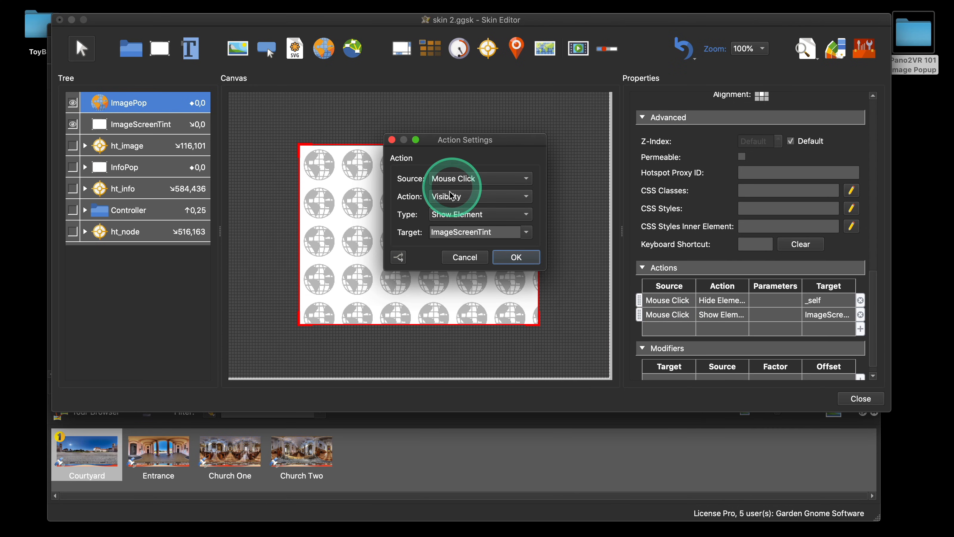
left_click(469, 214)
left_click(467, 229)
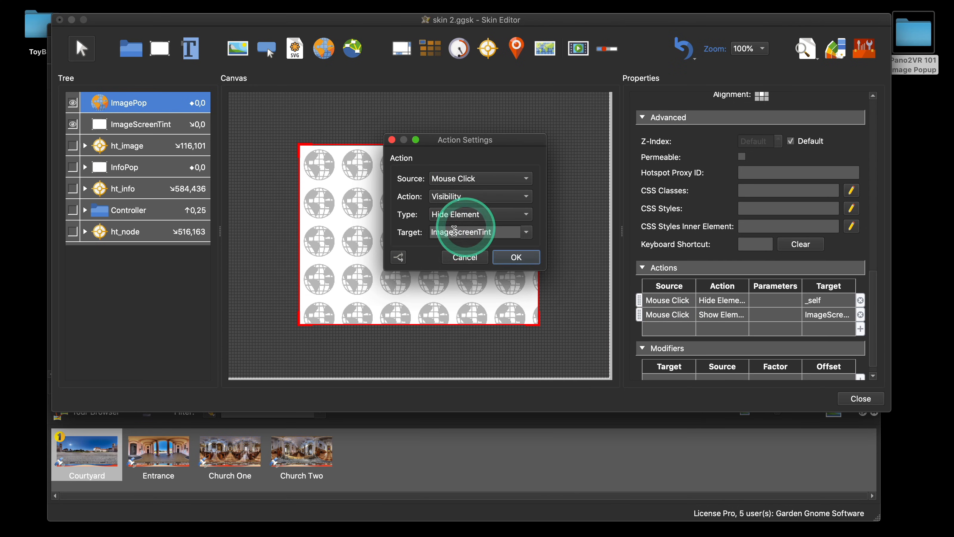
left_click(507, 259)
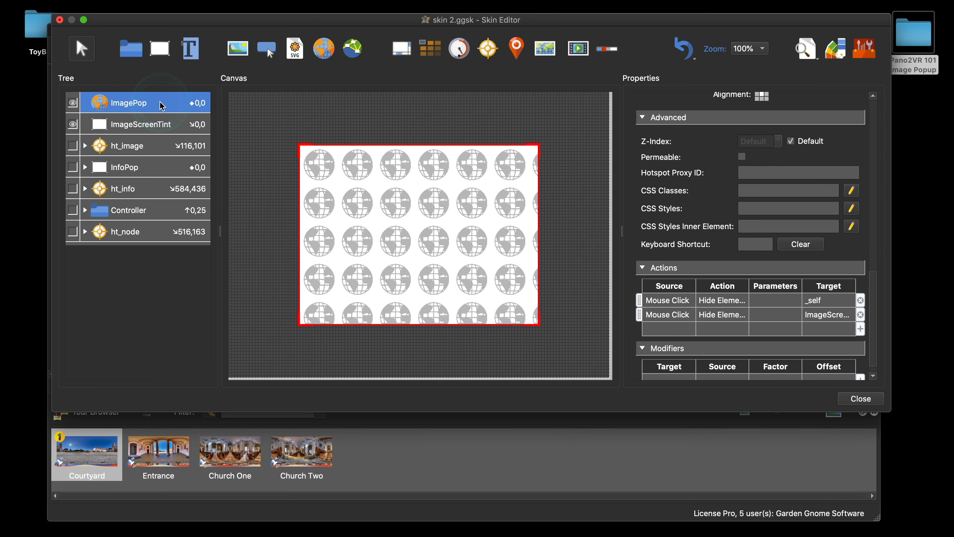
Step: Close the skin editor and save the changes to the skin
left_click(860, 398)
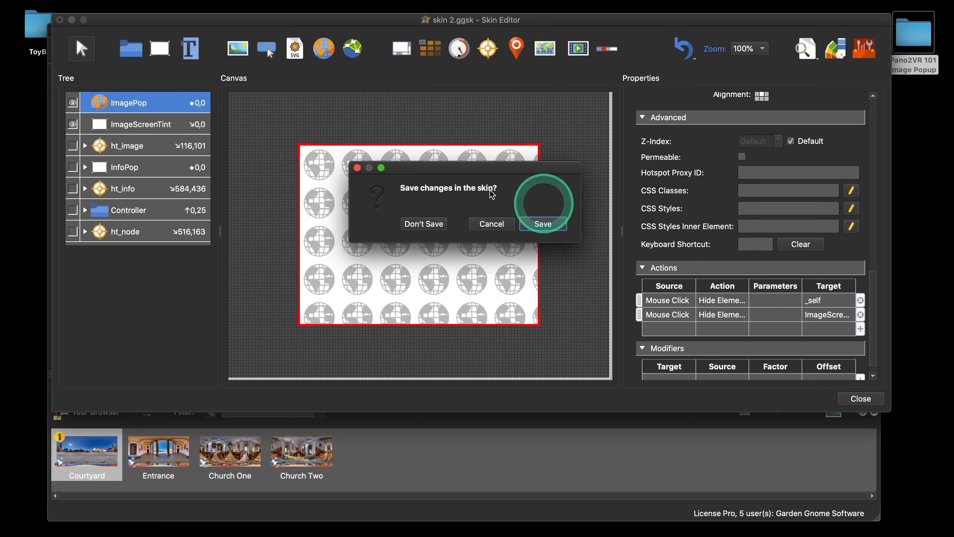
left_click(536, 224)
Step: Preview the tour in the browser, open the image hotspot pop-out, close it, and close the browser
left_click(717, 233)
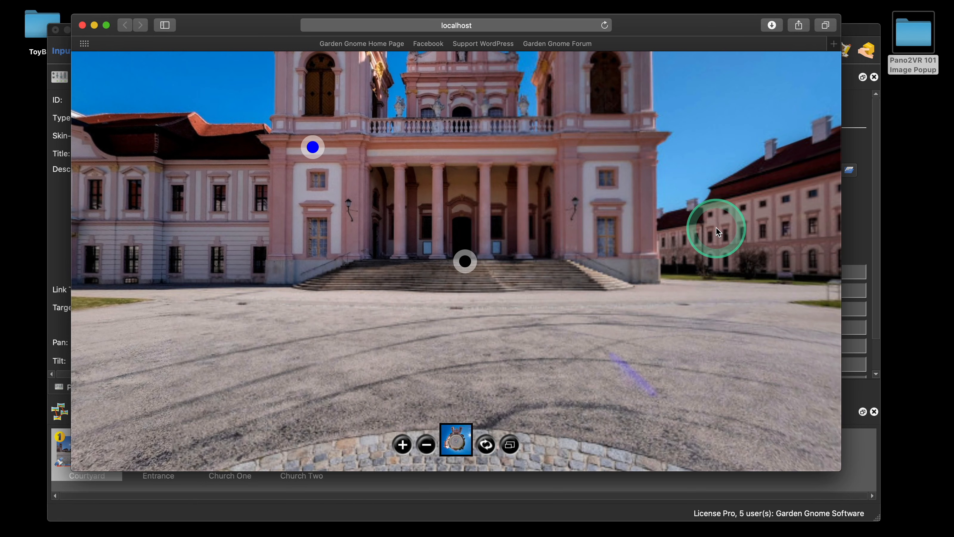
left_click(312, 147)
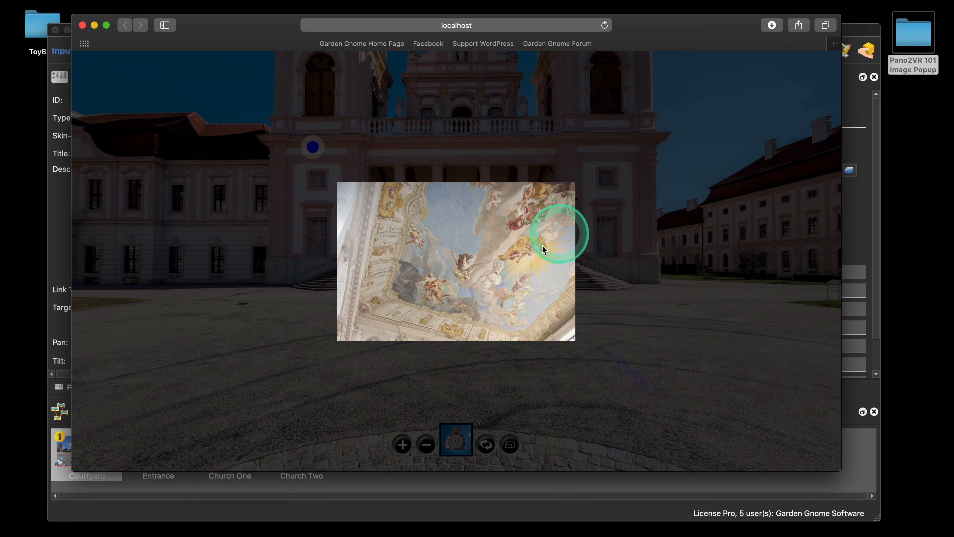
left_click(465, 242)
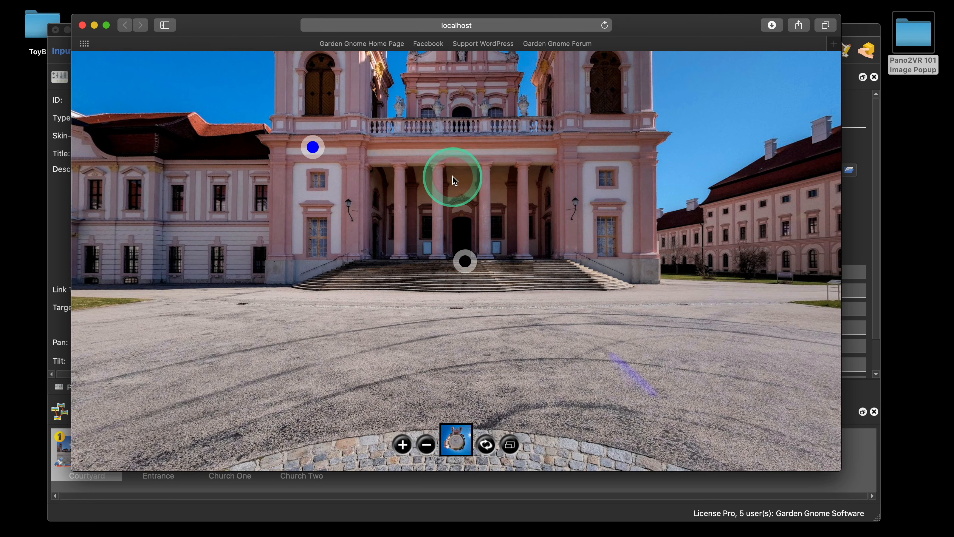
left_click(82, 25)
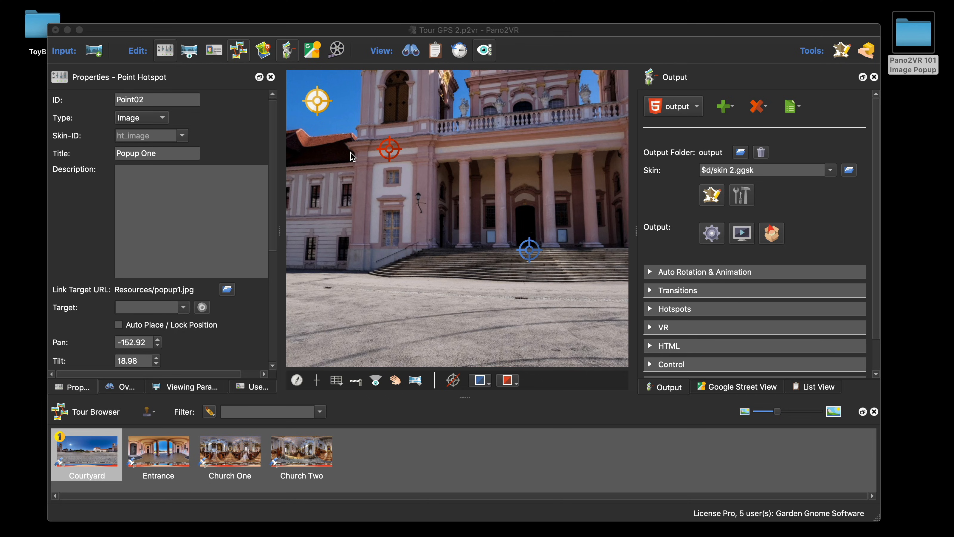
Step: Open the skin editor and set ImagePop's external image content scaling to Min
left_click(712, 195)
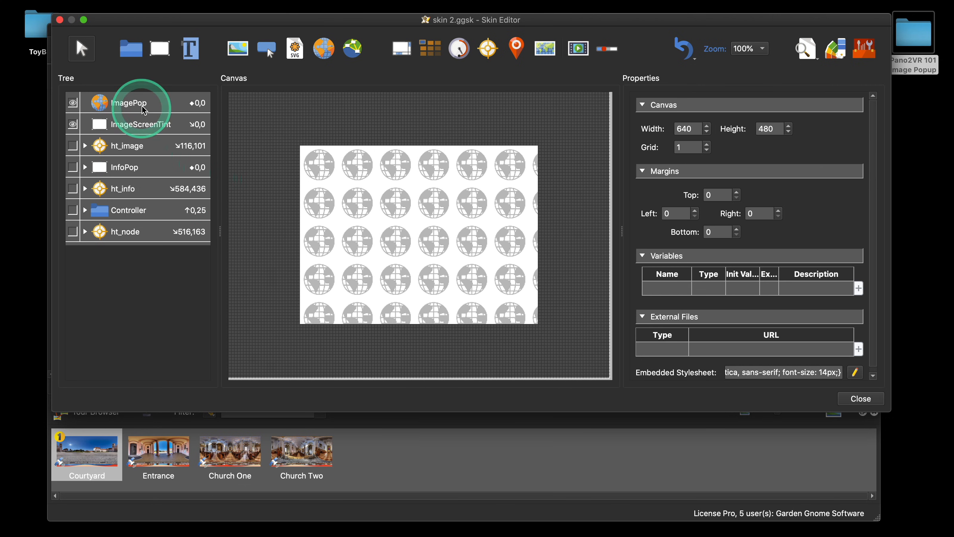
left_click(131, 102)
scroll(804, 293, "down", 10)
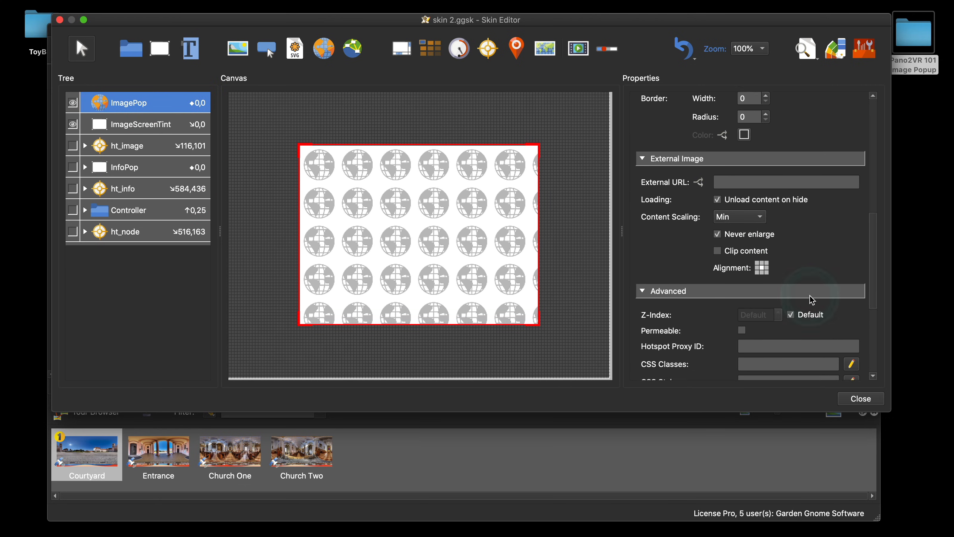
left_click(761, 206)
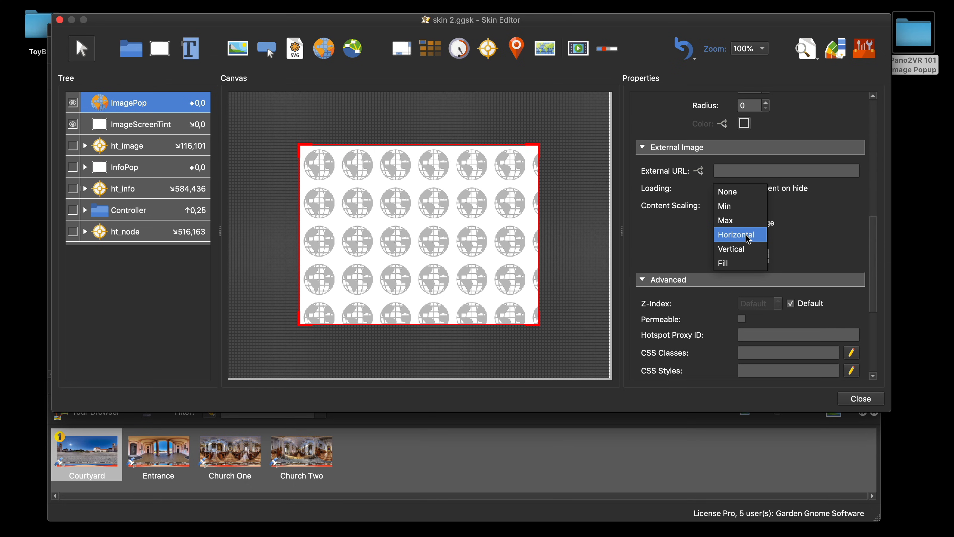
left_click_drag(748, 239, 742, 265)
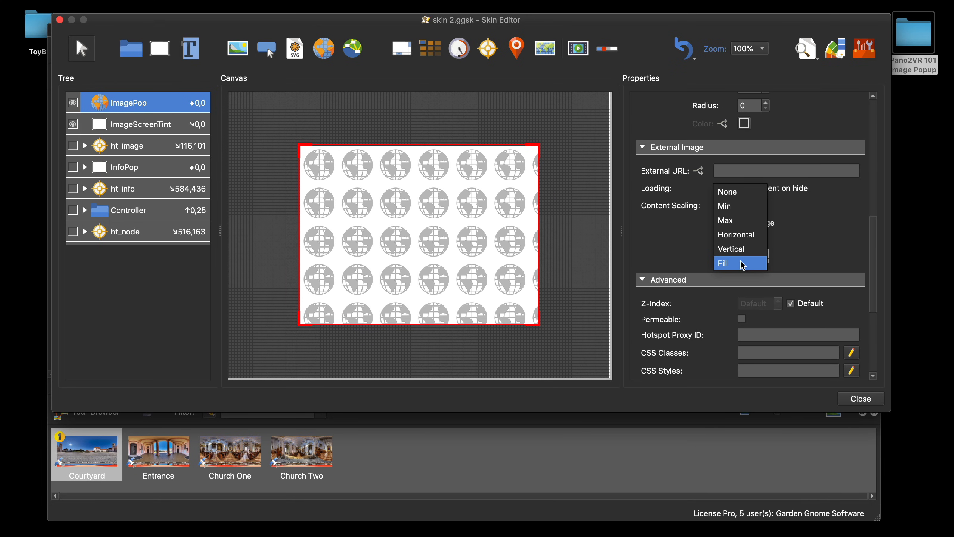
left_click(741, 206)
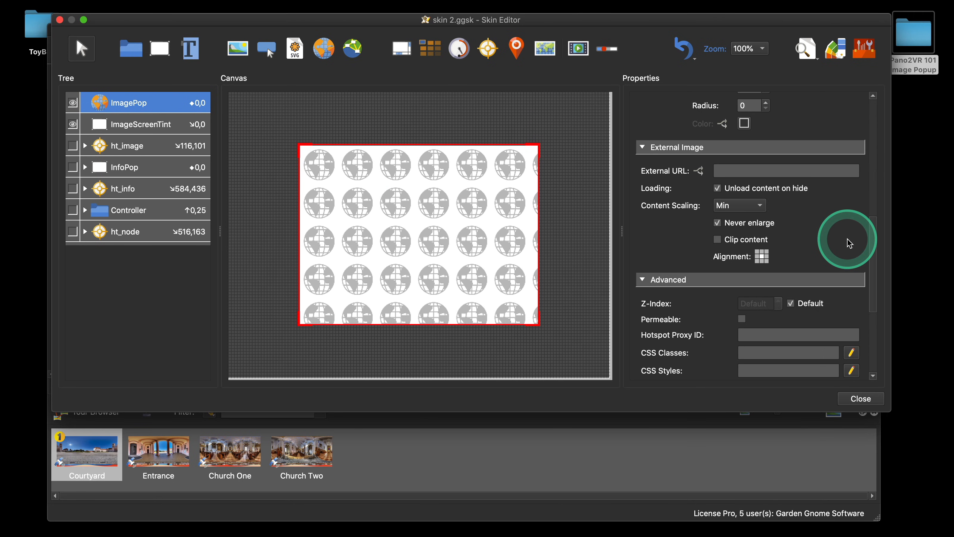
Step: Switch ImagePop's width and height units from pixels to percent
scroll(847, 242, "up", 5)
scroll(849, 244, "up", 5)
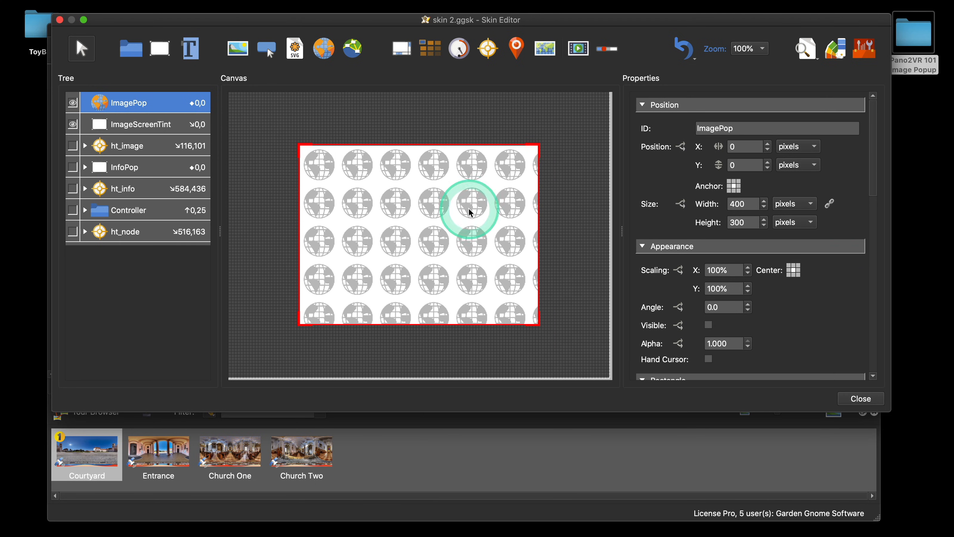
left_click(803, 204)
left_click(807, 219)
left_click(807, 222)
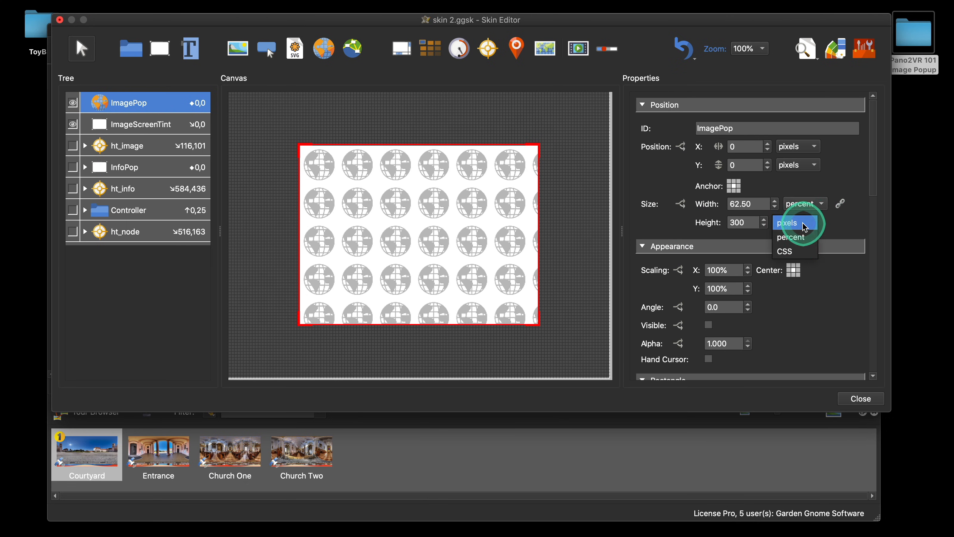
left_click(803, 237)
Step: Set ImagePop's width to 80 percent
left_click_drag(758, 205, 719, 209)
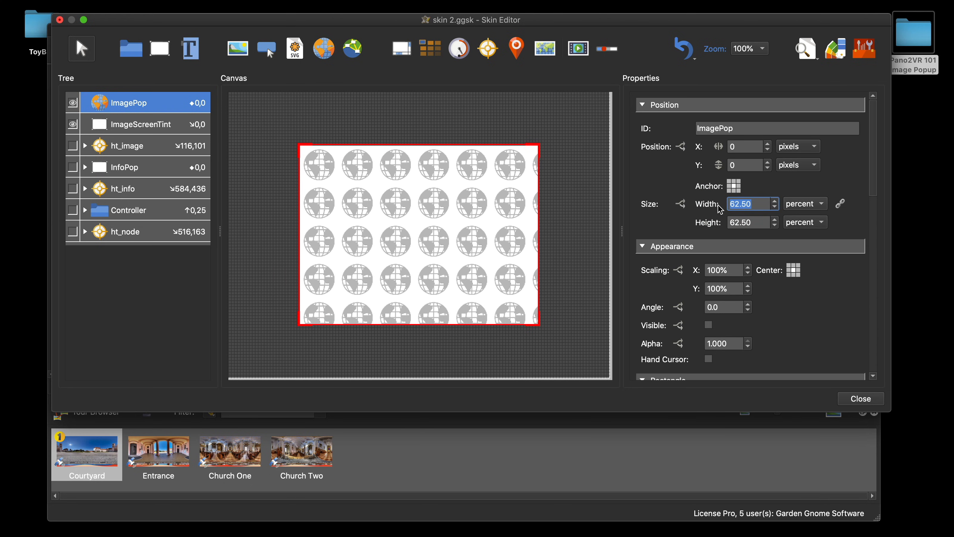
type("80")
key("Caps_Lock")
left_click(720, 209)
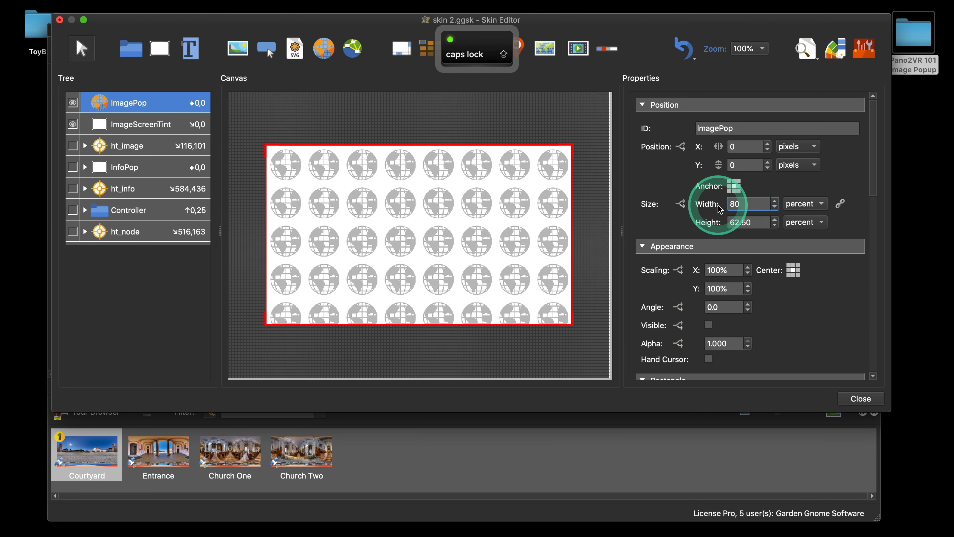
Step: Set ImagePop's height to 80 percent
key("Tab")
type("80")
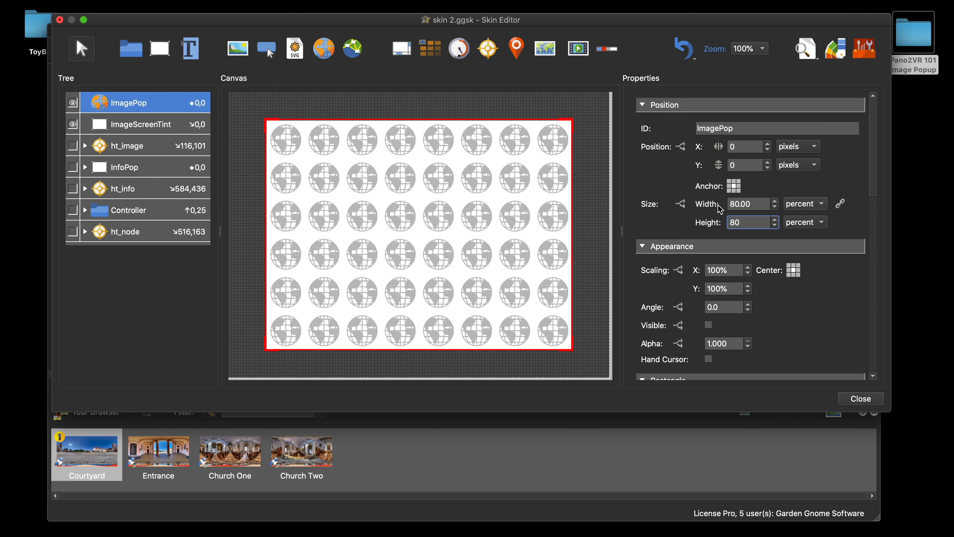
key("space")
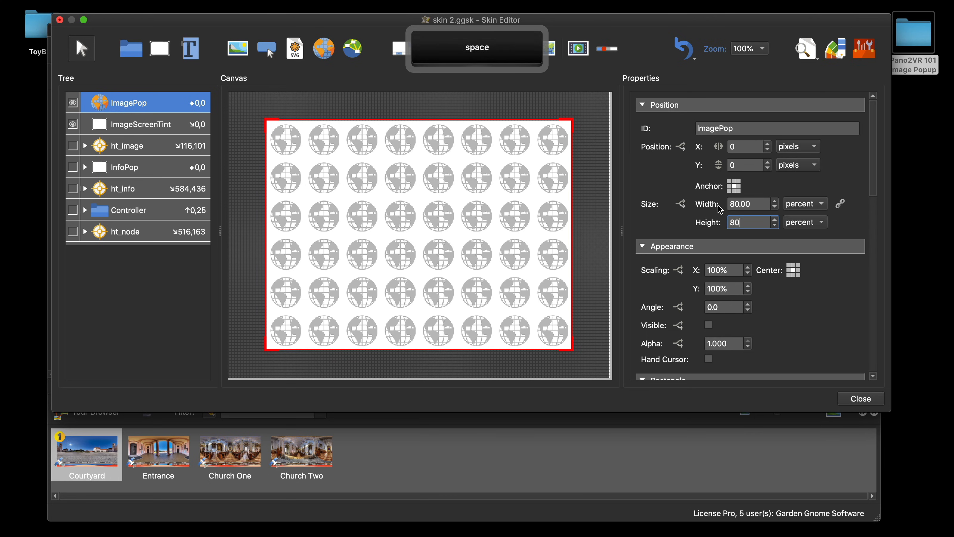
left_click(826, 298)
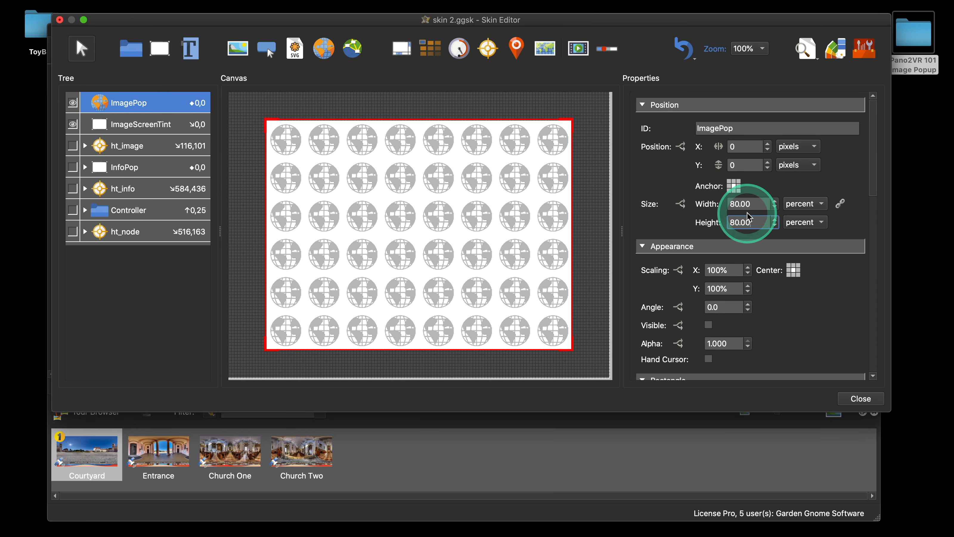
Step: Close the skin editor, saving the changes to the skin
left_click(806, 49)
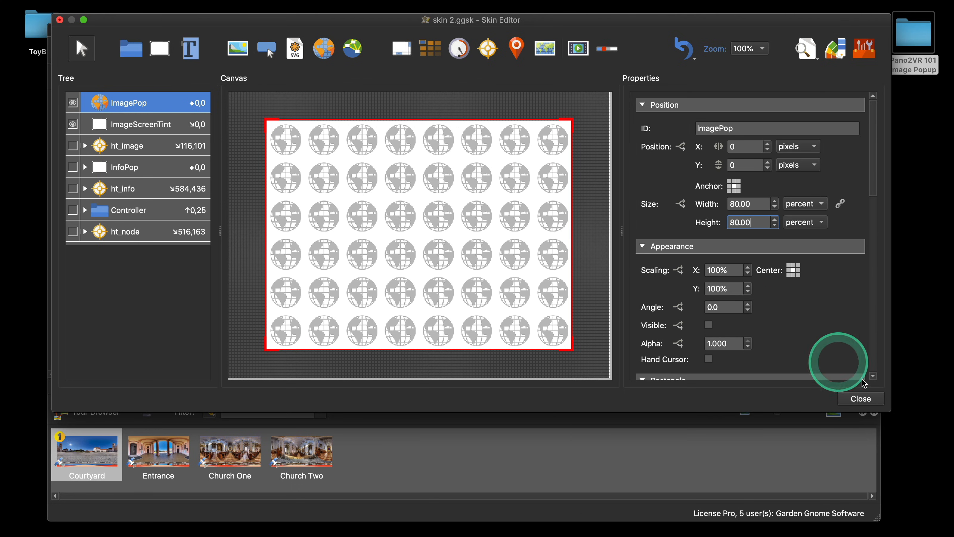
left_click(861, 399)
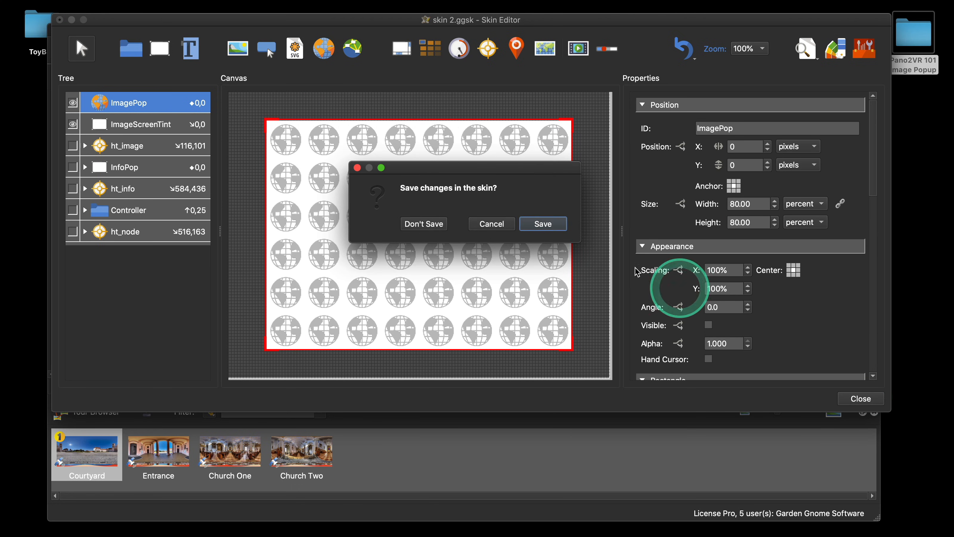
left_click(547, 222)
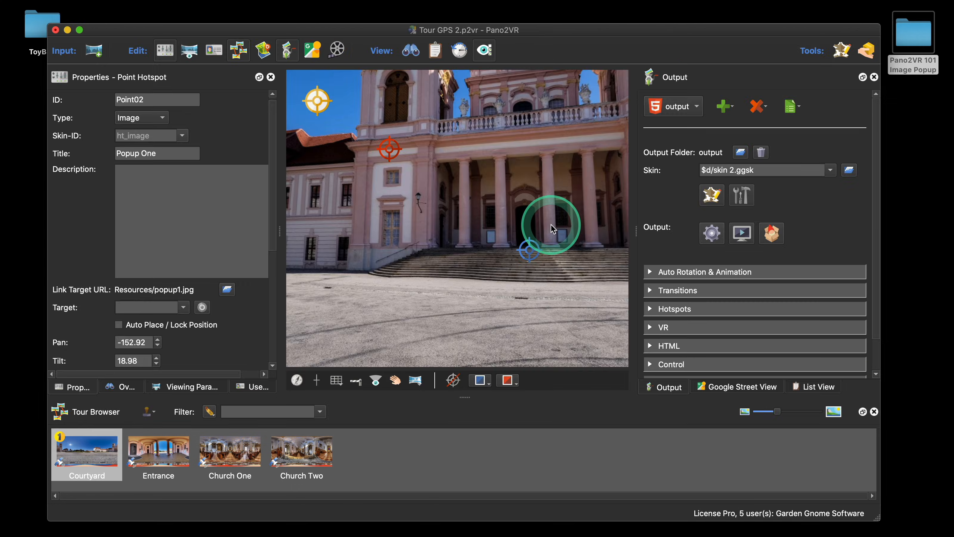
Step: Preview the tour in the browser, open and close the image pop-out, resize the window, and close the browser
left_click(711, 233)
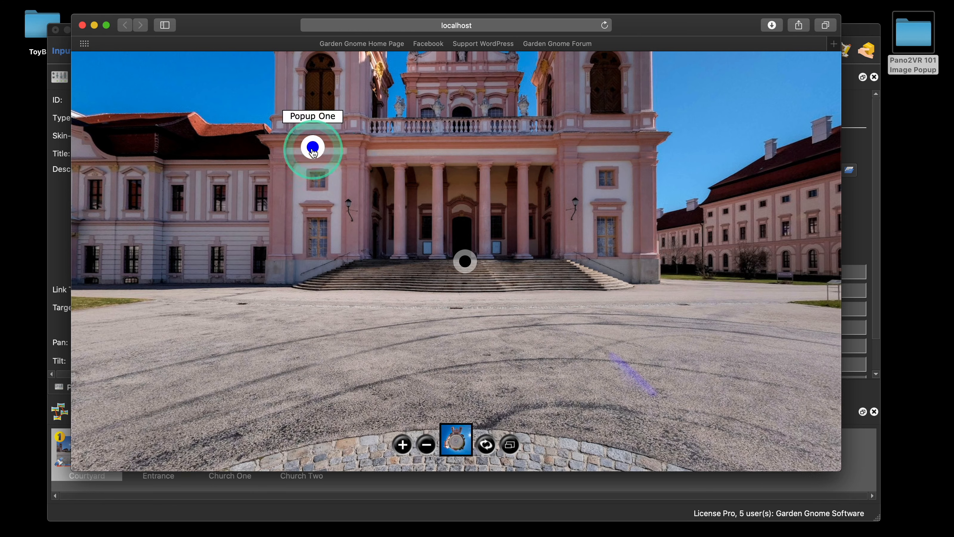
left_click(312, 147)
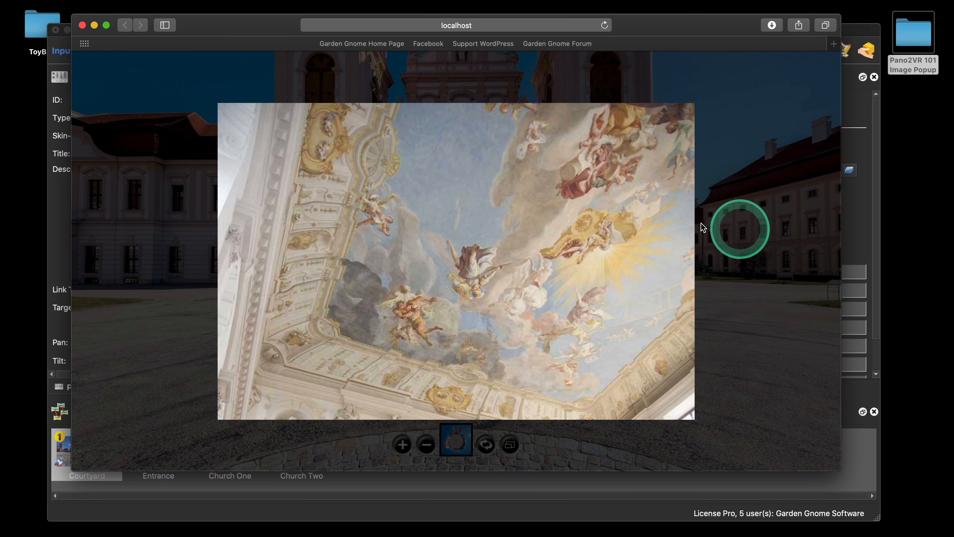
left_click(662, 221)
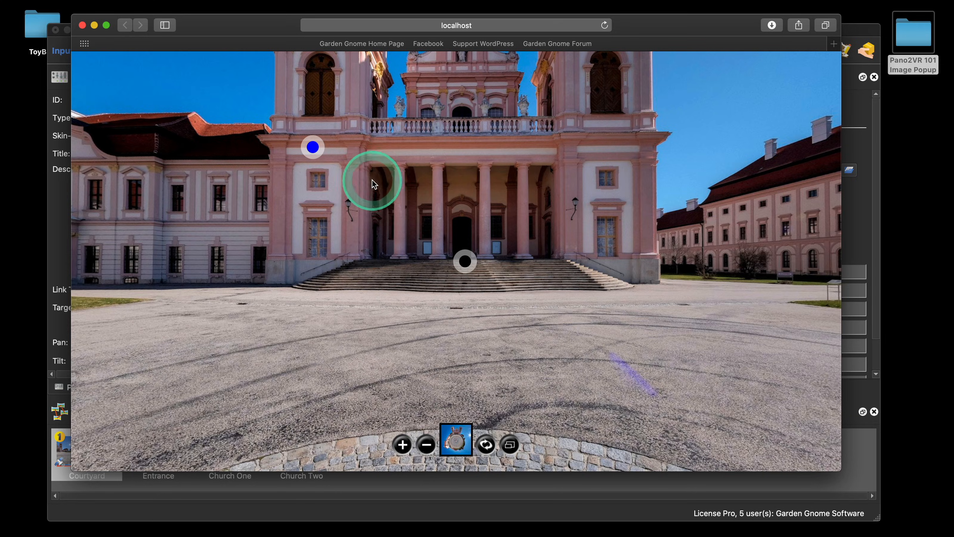
left_click(315, 149)
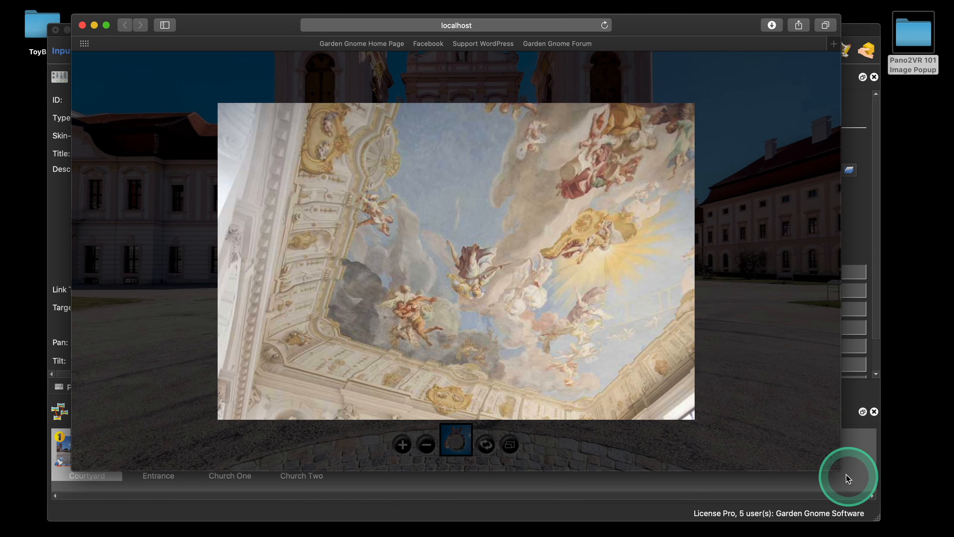
left_click_drag(841, 471, 760, 419)
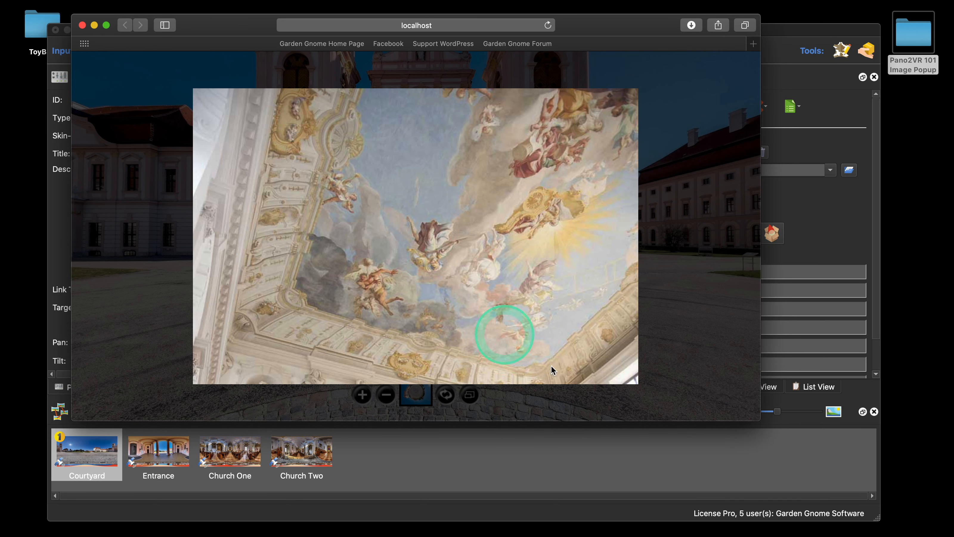
left_click_drag(756, 419, 371, 265)
left_click_drag(345, 303, 691, 429)
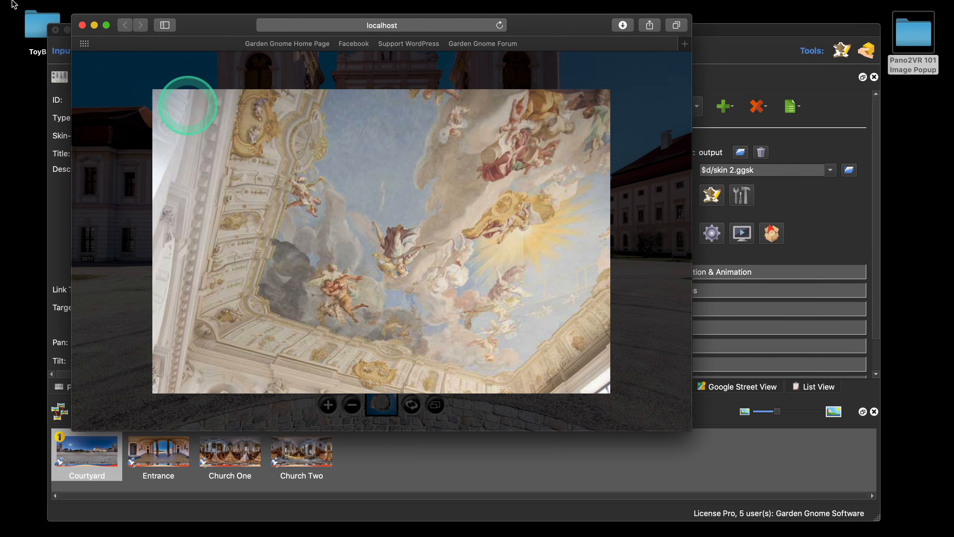
left_click(83, 26)
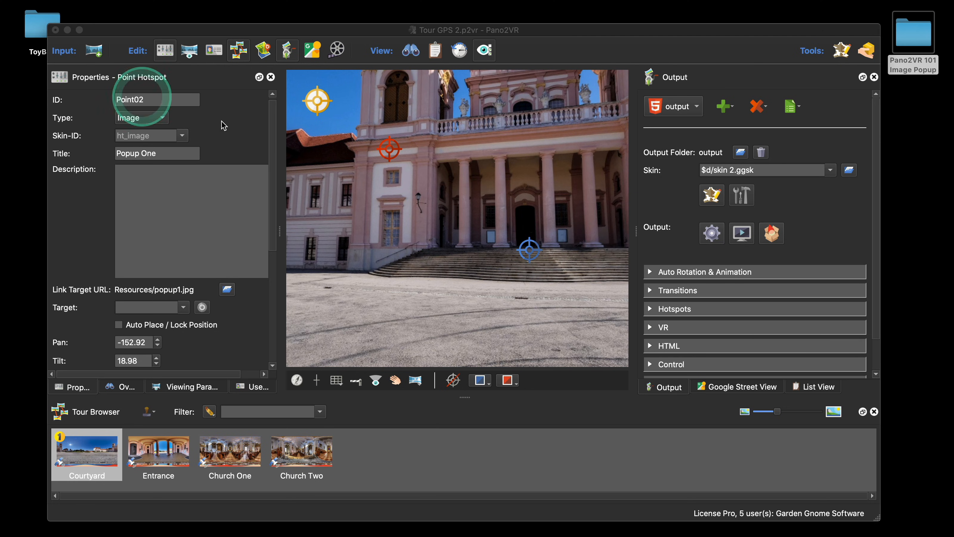
Step: Open the skin editor and hide ImagePop and ImageScreenTint on the canvas
left_click(712, 197)
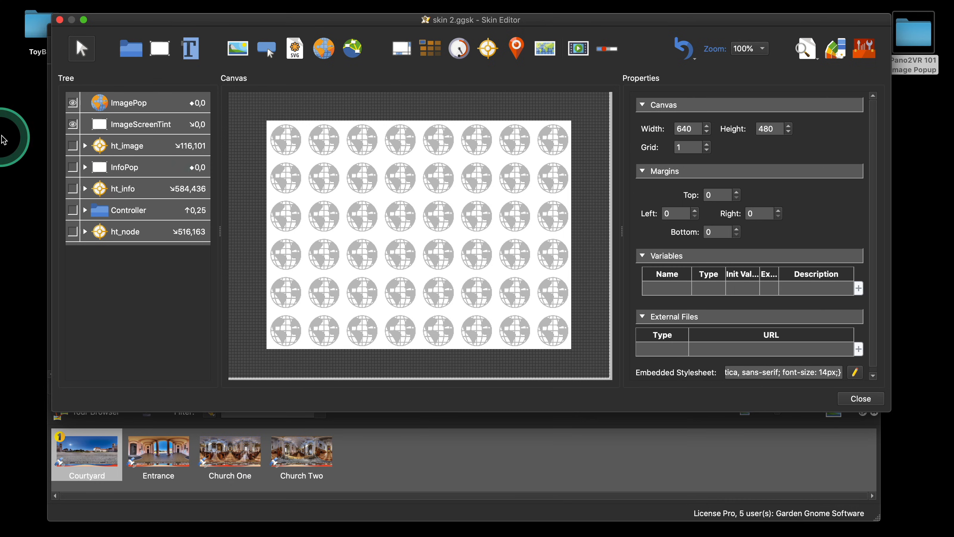
left_click(73, 124)
left_click(73, 102)
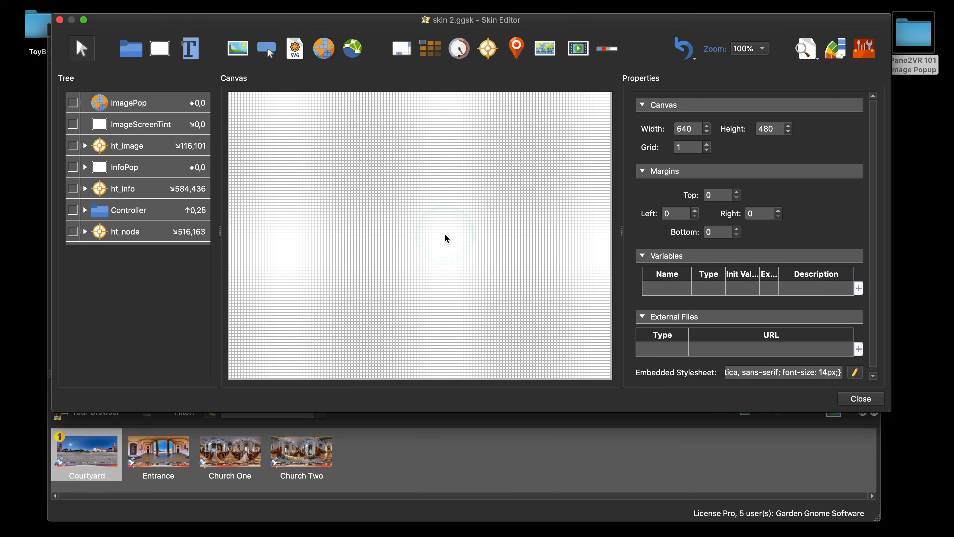
Step: Add a text element to the canvas and set its ID to ImageDescription
left_click(194, 48)
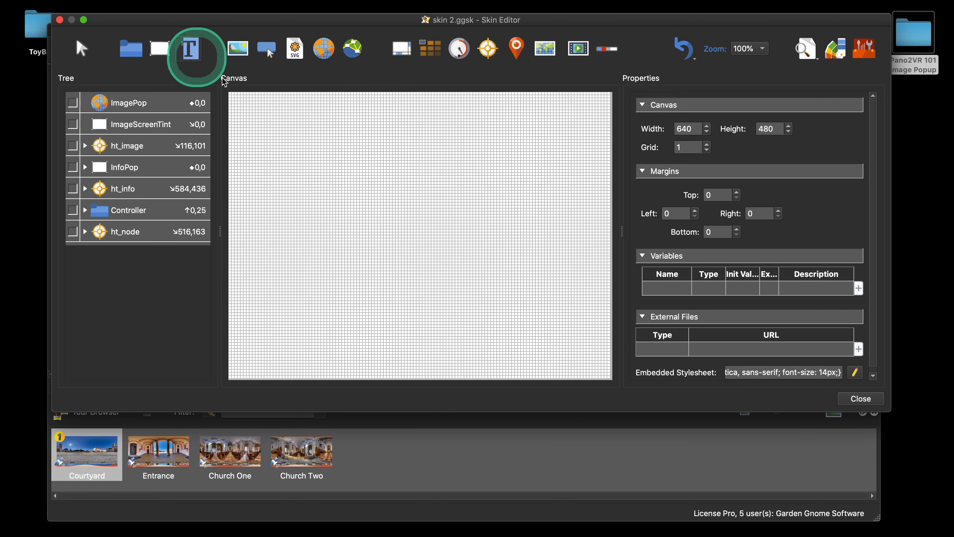
left_click(409, 153)
left_click_drag(444, 163, 443, 155)
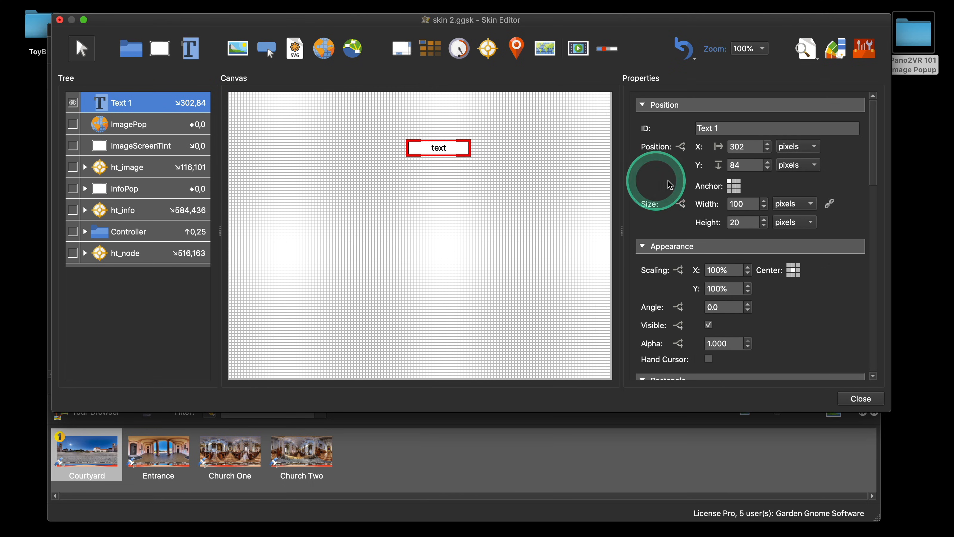
left_click_drag(734, 129, 692, 130)
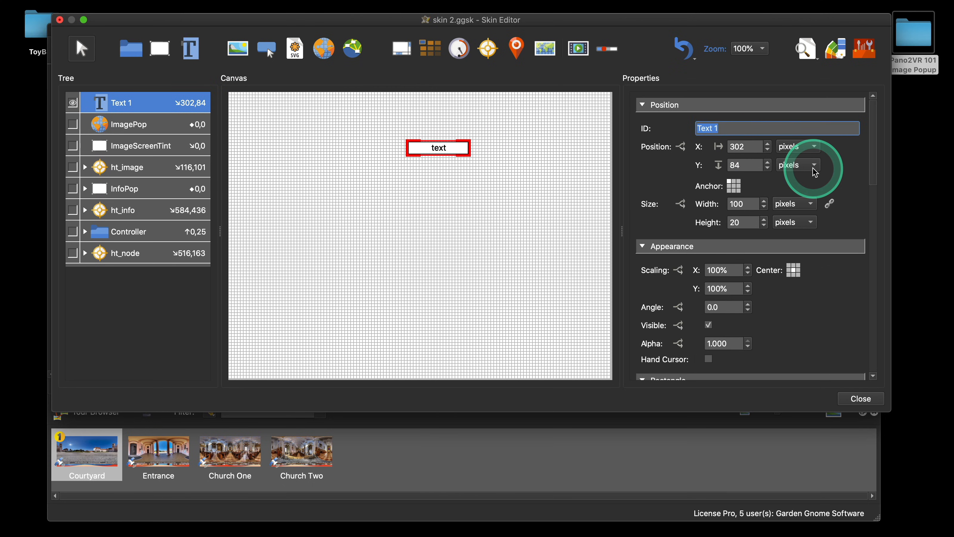
type("Ima")
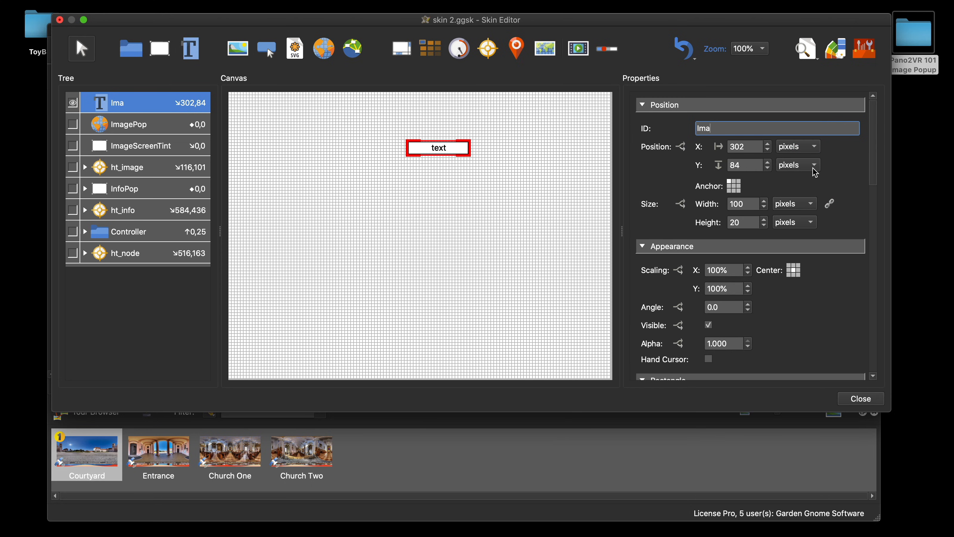
type("geDe")
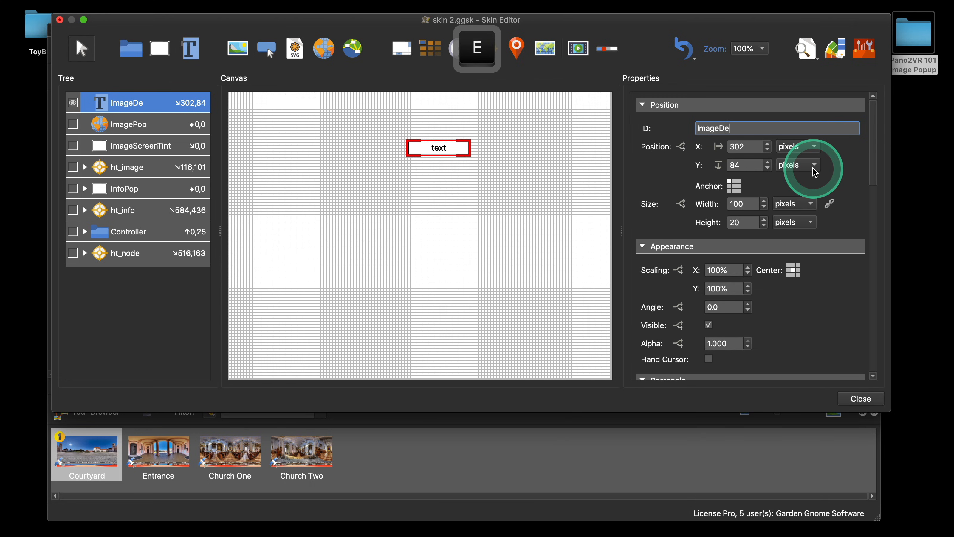
type("scription")
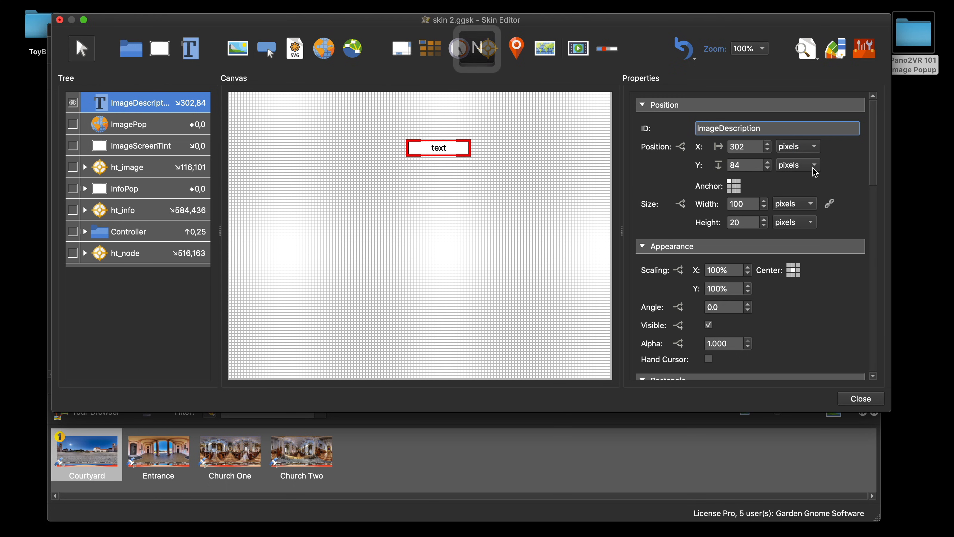
Step: Anchor ImageDescription at top center and set its X and Y position to 0
left_click(736, 184)
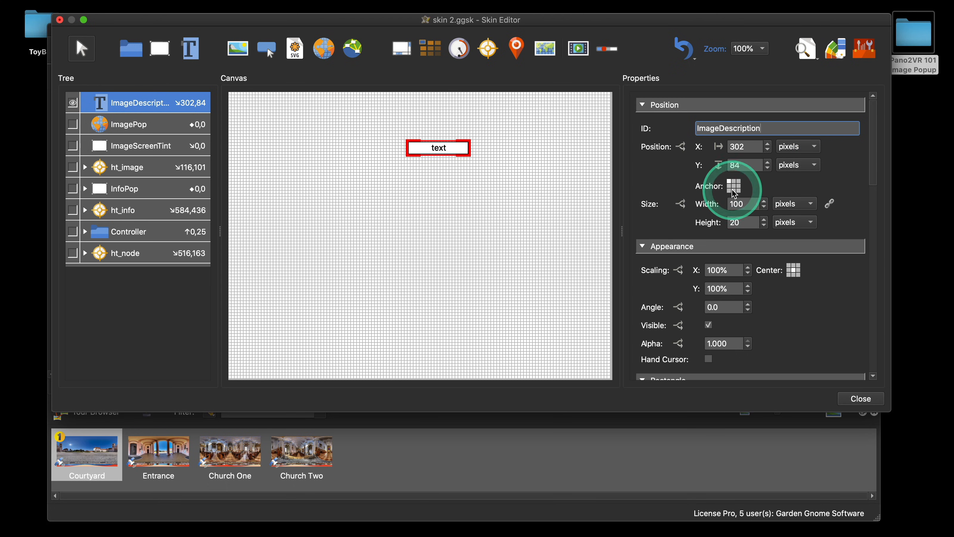
double_click(739, 147)
type("0")
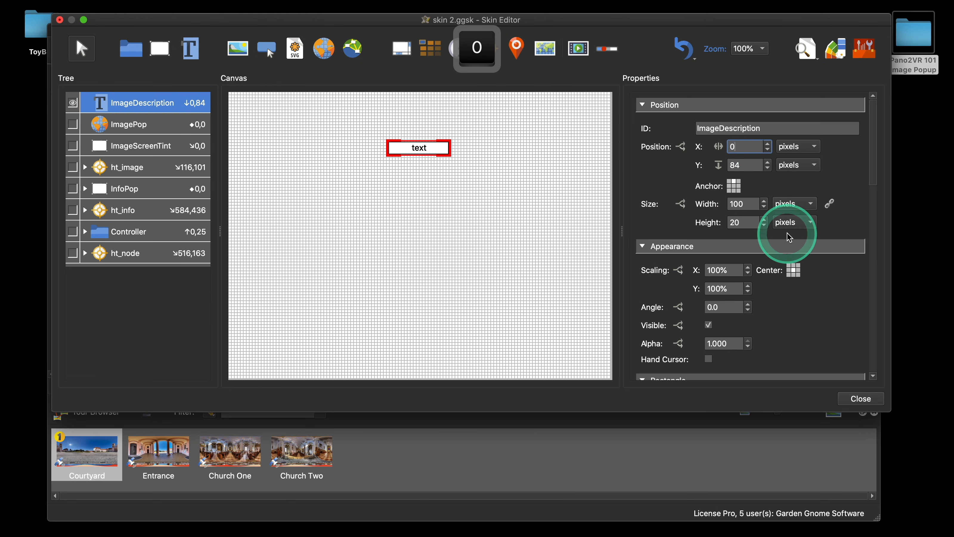
double_click(746, 164)
type("0")
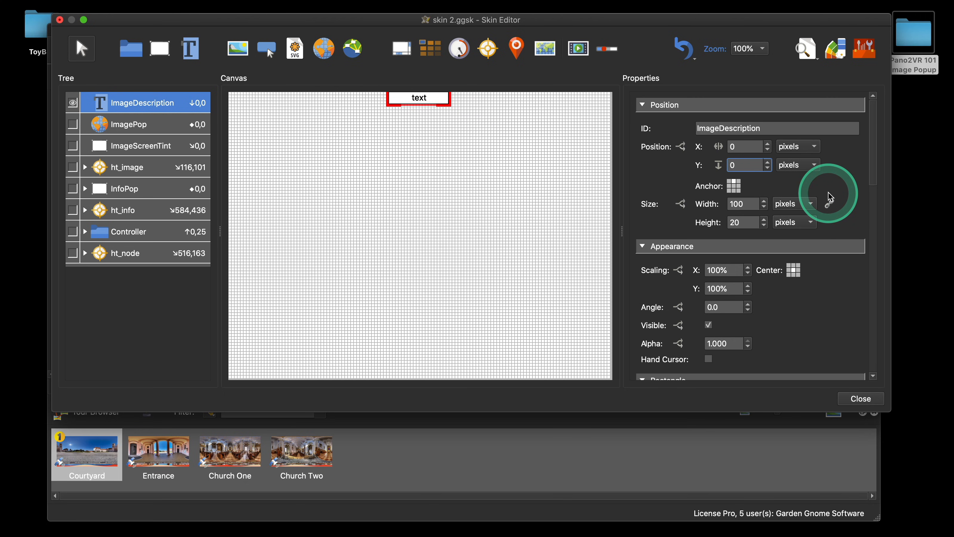
Step: Disable the text element's background and lower its border width
scroll(830, 196, "down", 6)
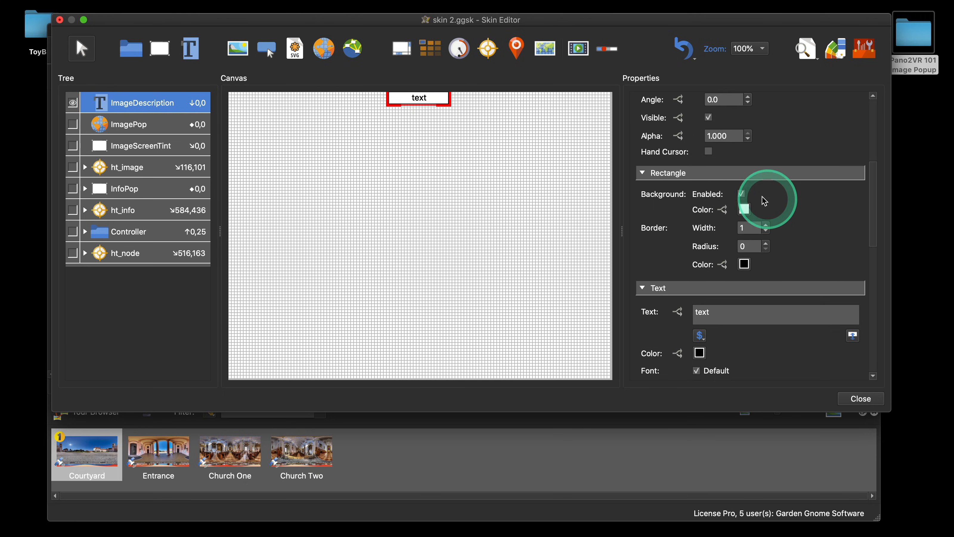
left_click(741, 194)
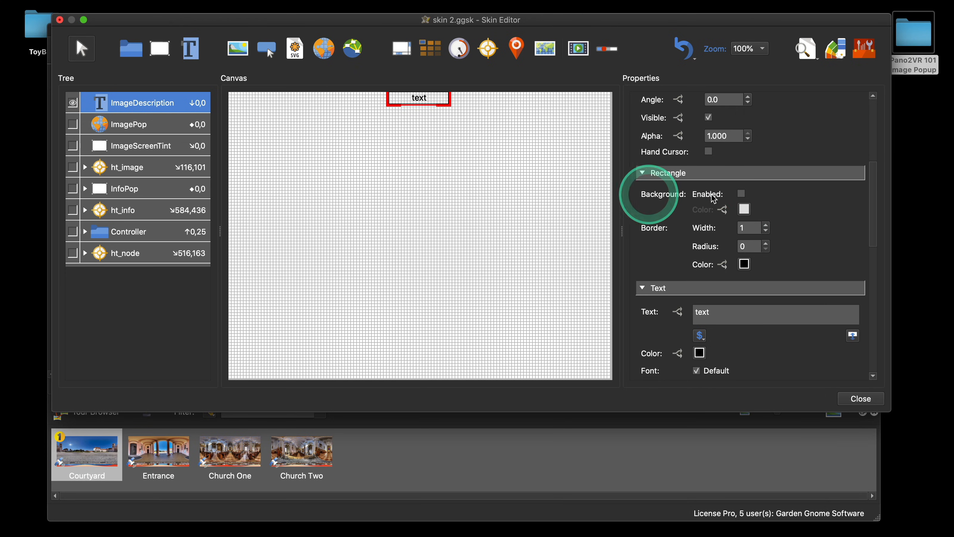
left_click(766, 231)
Step: Set the text color of ImageDescription to white
scroll(854, 254, "down", 5)
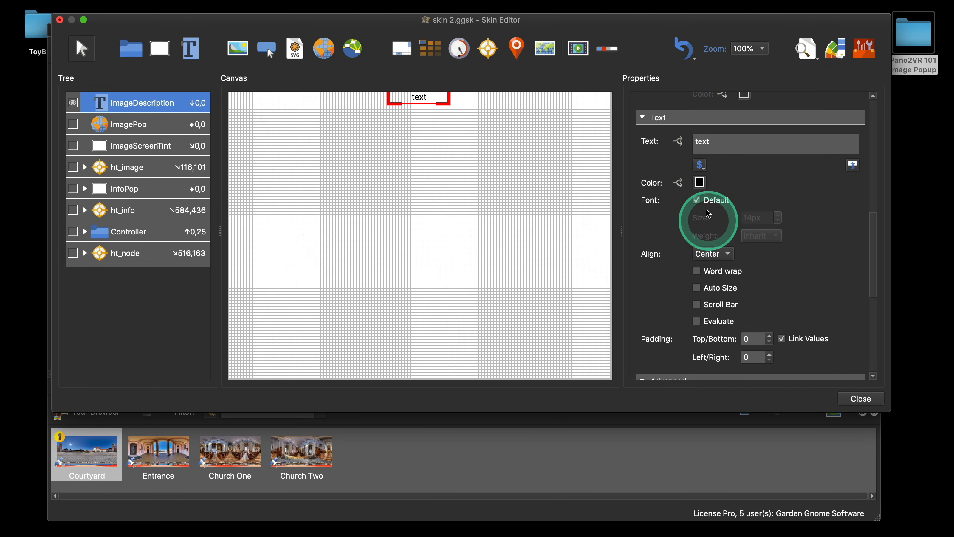
left_click(700, 182)
left_click(436, 174)
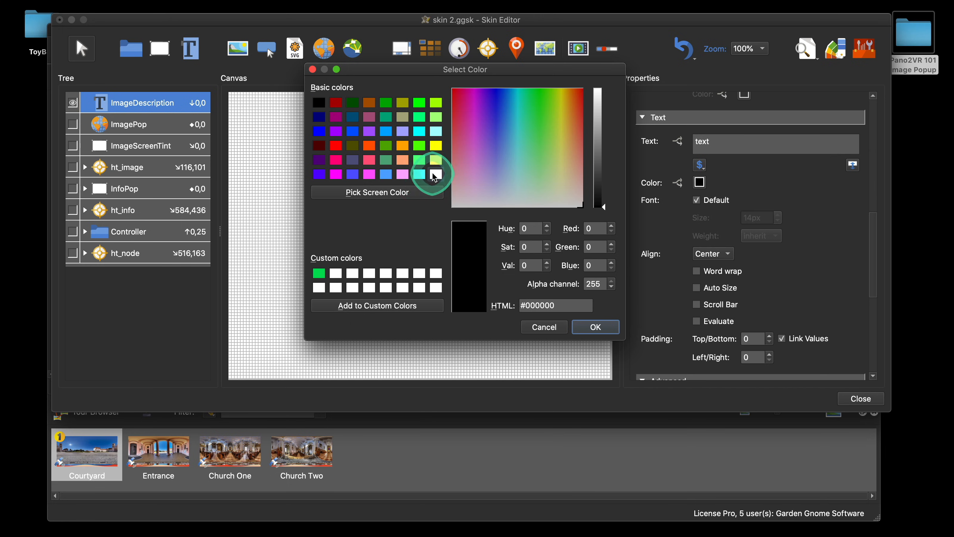
left_click(585, 327)
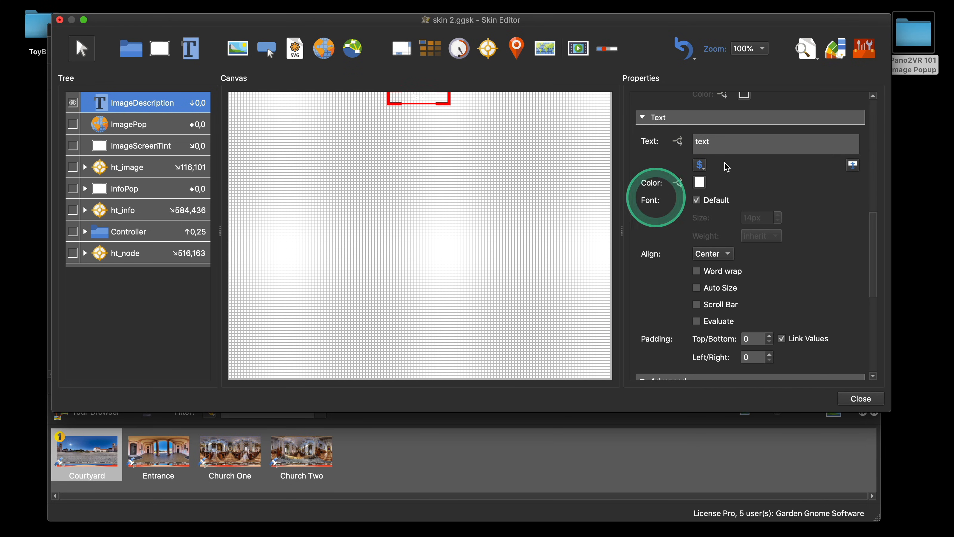
Step: Replace the element's text with the hotspot description placeholder $(hd)
left_click(722, 144)
double_click(722, 144)
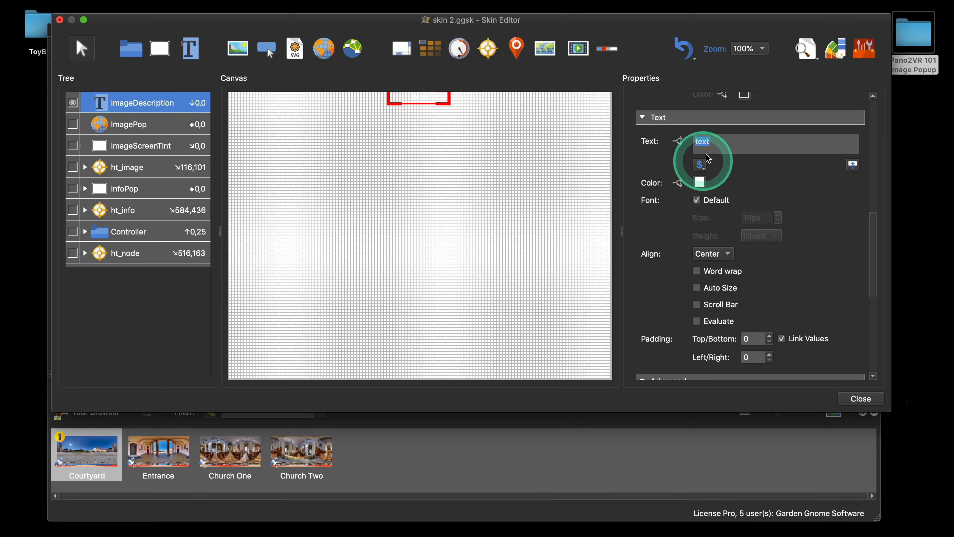
left_click(700, 168)
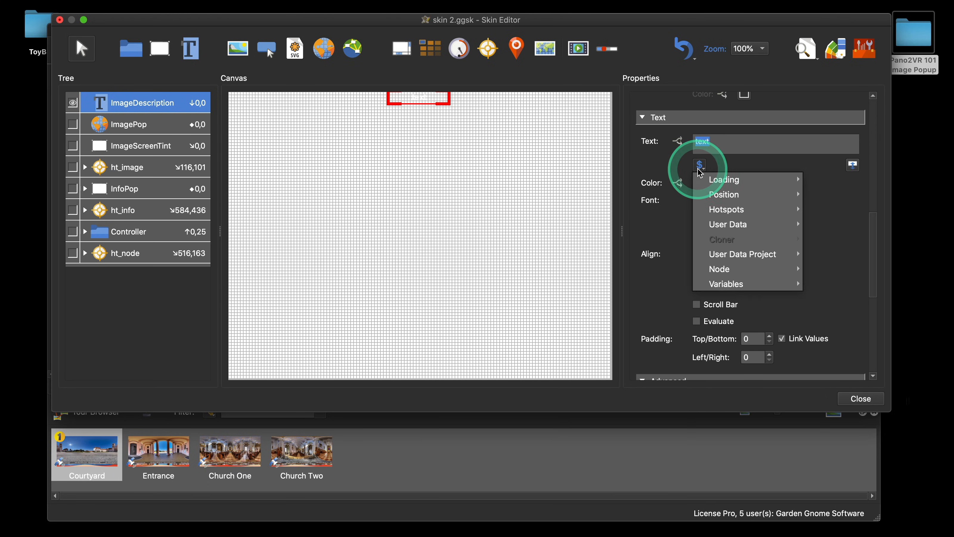
mouse_move(730, 213)
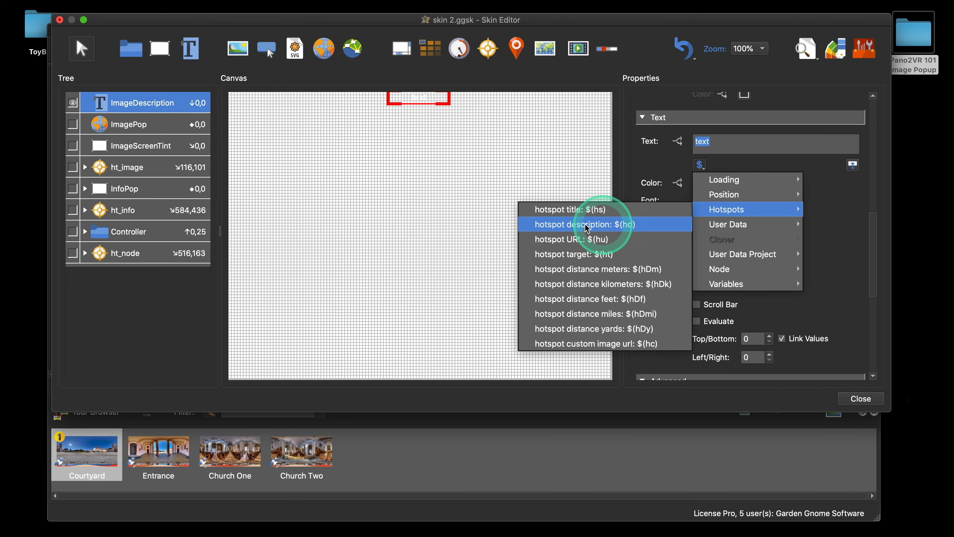
left_click(610, 230)
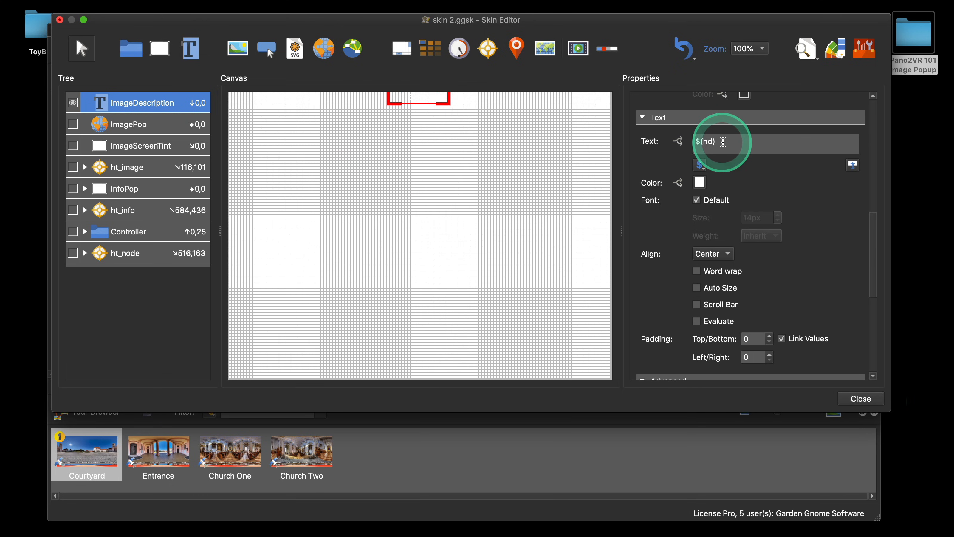
Step: Copy the $(hd) text from the text field
left_click_drag(719, 144, 685, 141)
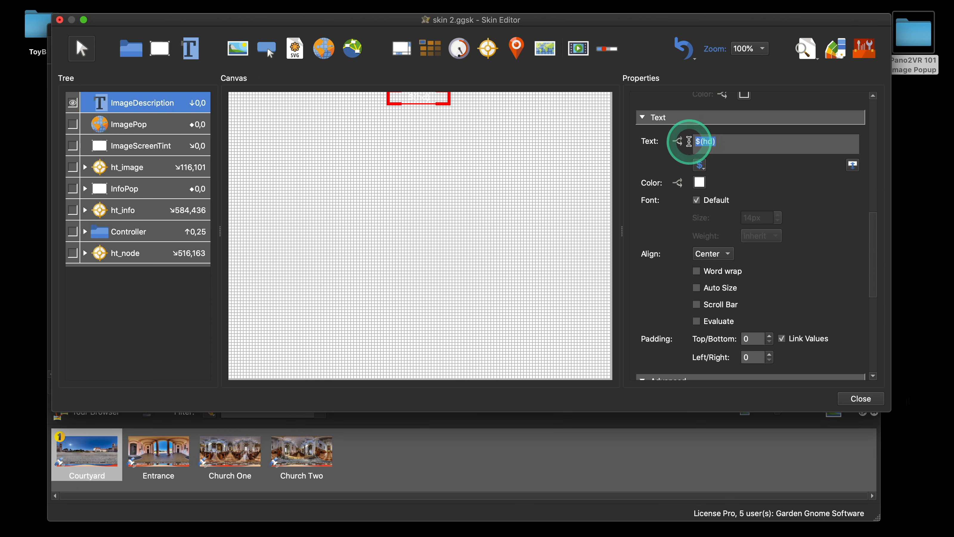
right_click(708, 146)
left_click(743, 197)
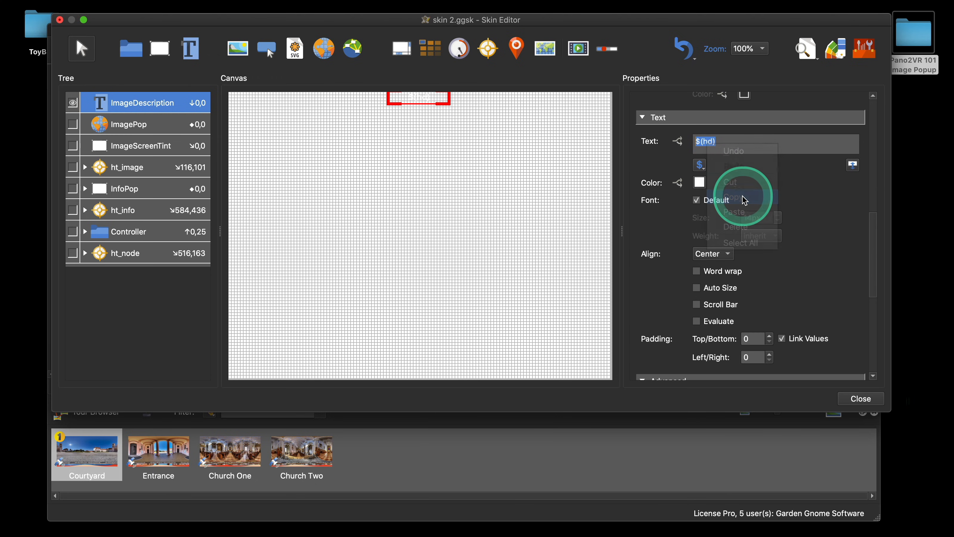
Step: Move the $(hd) placeholder out of ImageDescription's text into a new ht_image Mouse Click Set Value action targeting ImageDescription, then save the skin
key("BackSpace")
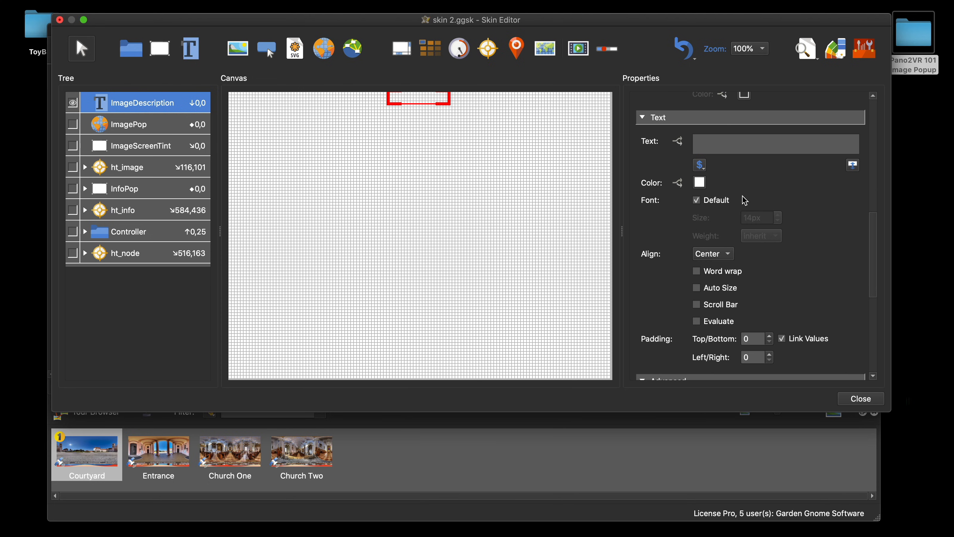
left_click(128, 171)
scroll(807, 274, "down", 10)
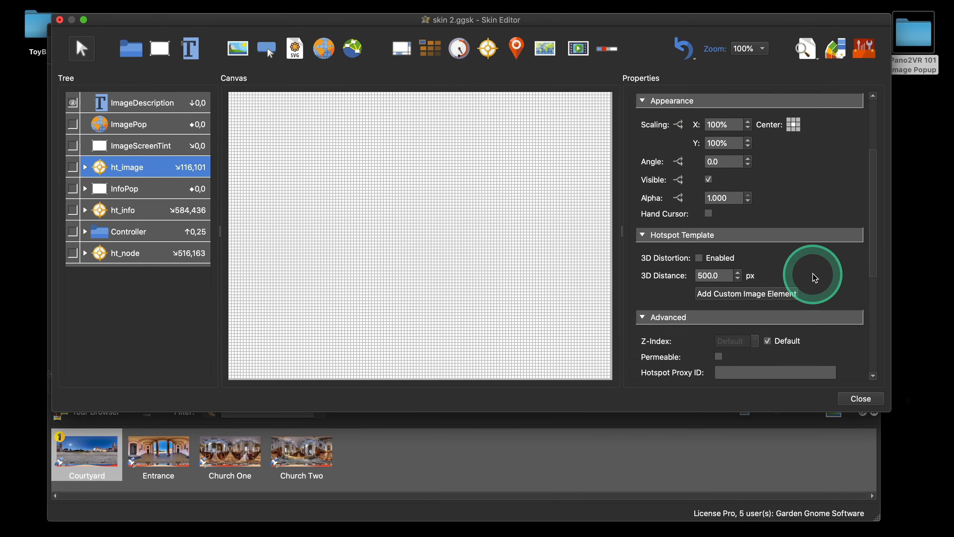
scroll(814, 278, "down", 3)
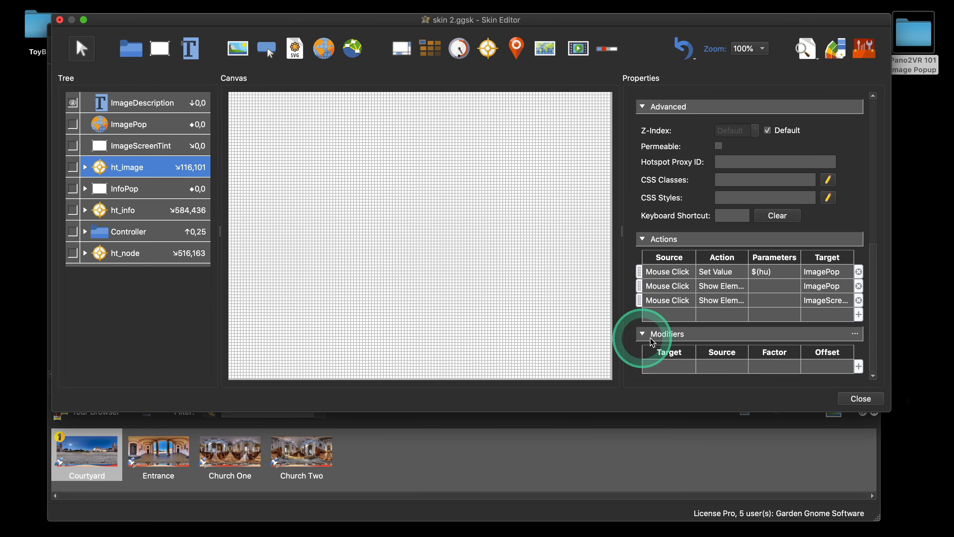
double_click(669, 314)
left_click(479, 197)
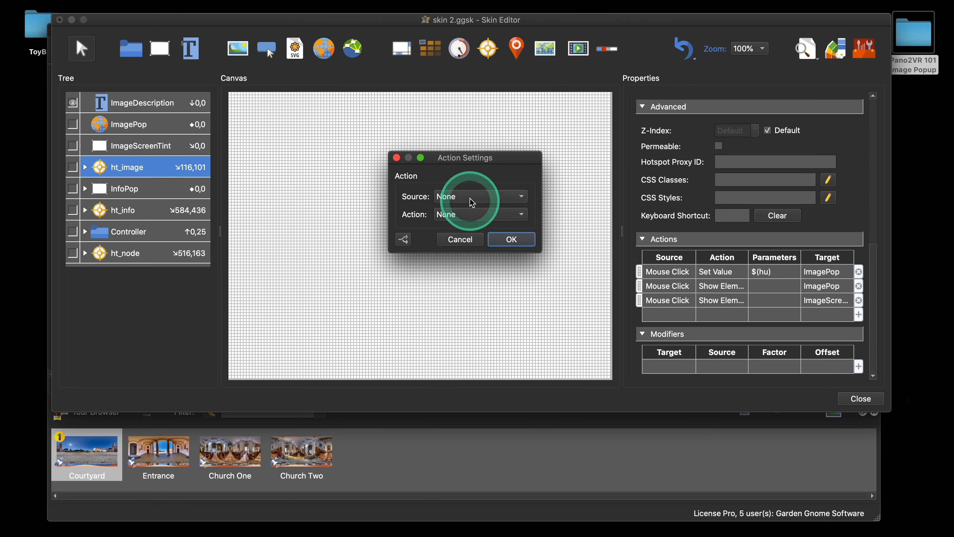
left_click(477, 209)
left_click(492, 218)
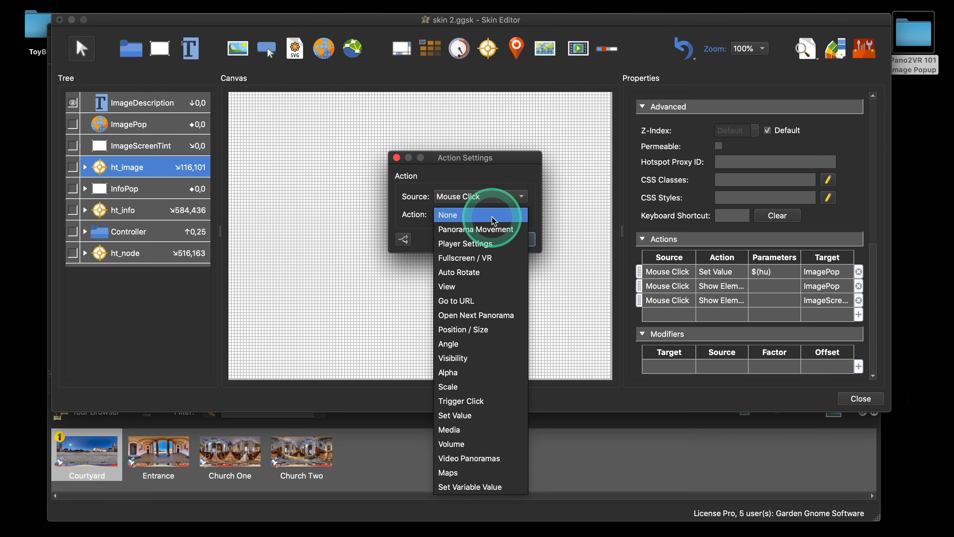
left_click(483, 415)
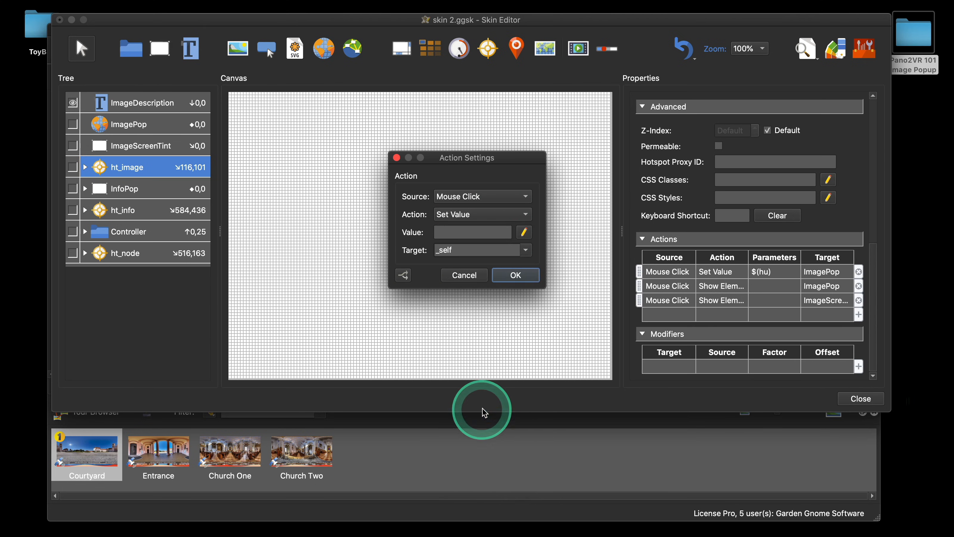
right_click(461, 229)
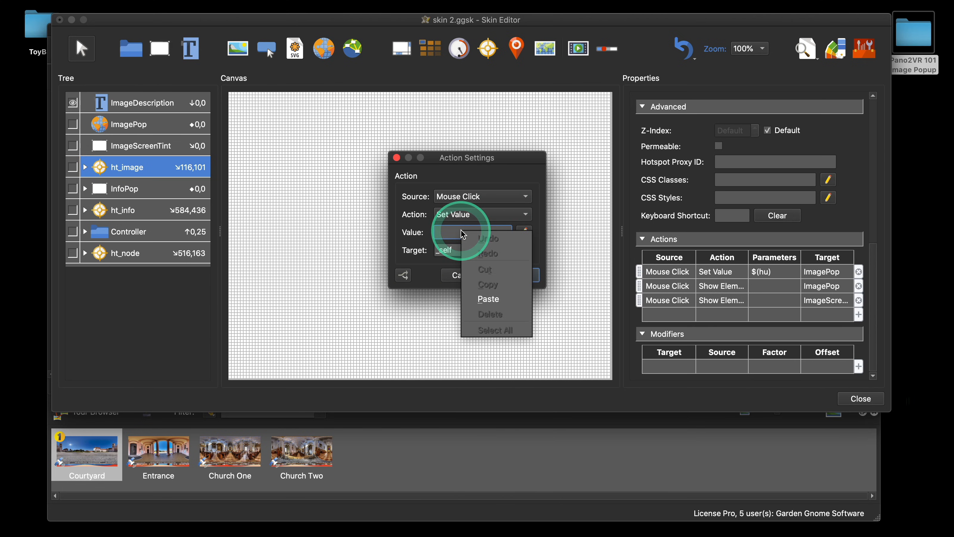
left_click(485, 295)
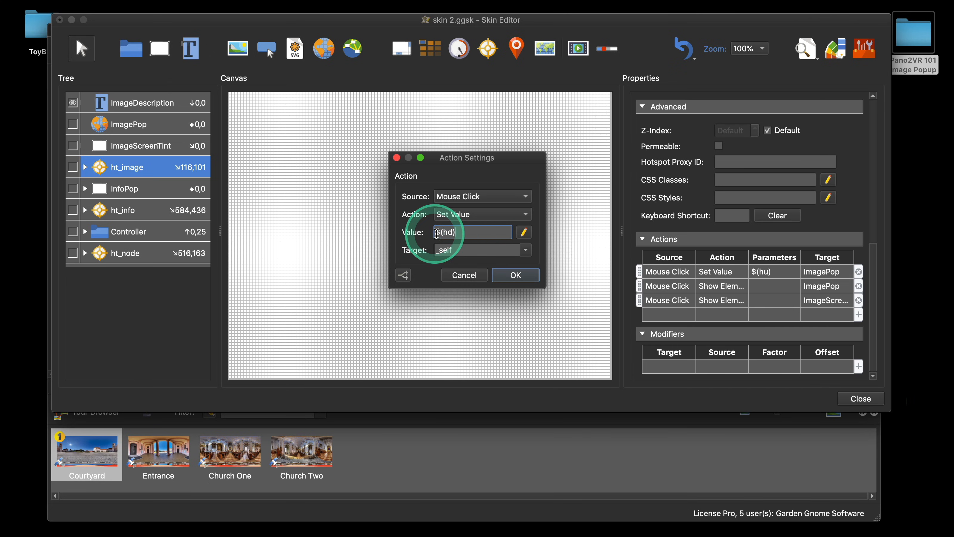
left_click(438, 234)
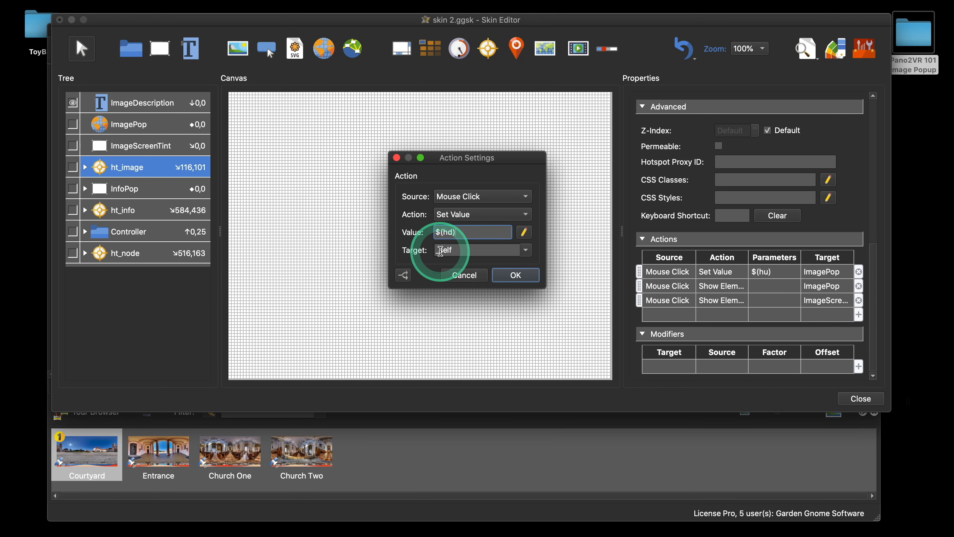
left_click(520, 251)
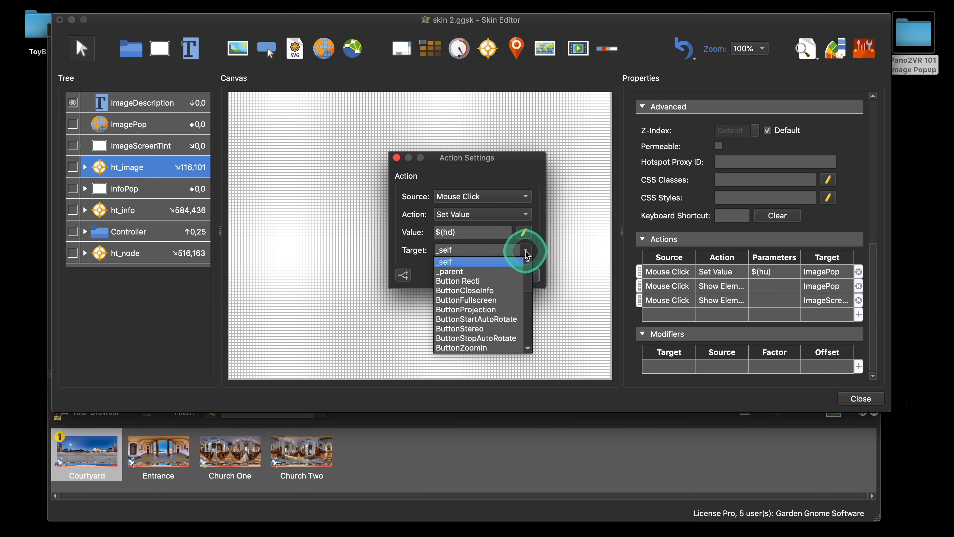
scroll(481, 319, "down", 5)
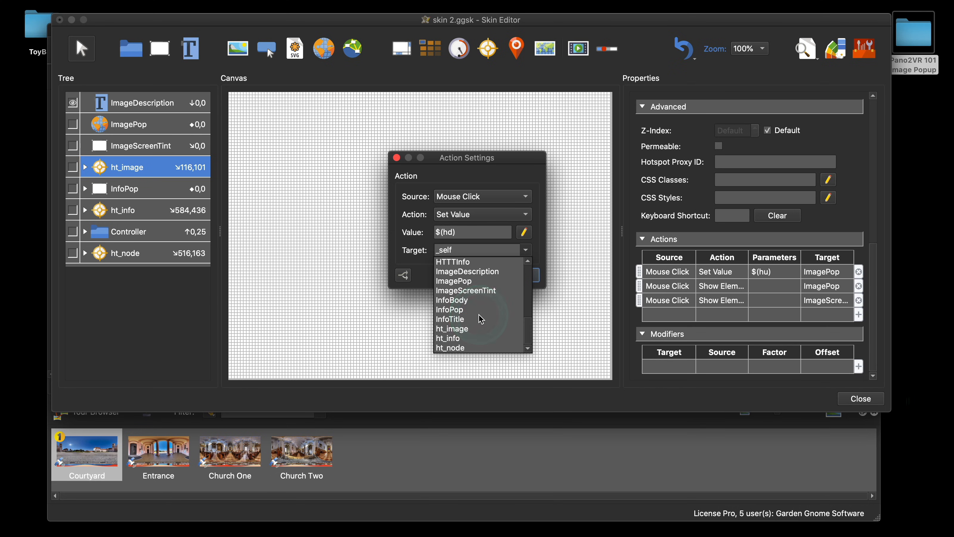
left_click(480, 271)
left_click(516, 276)
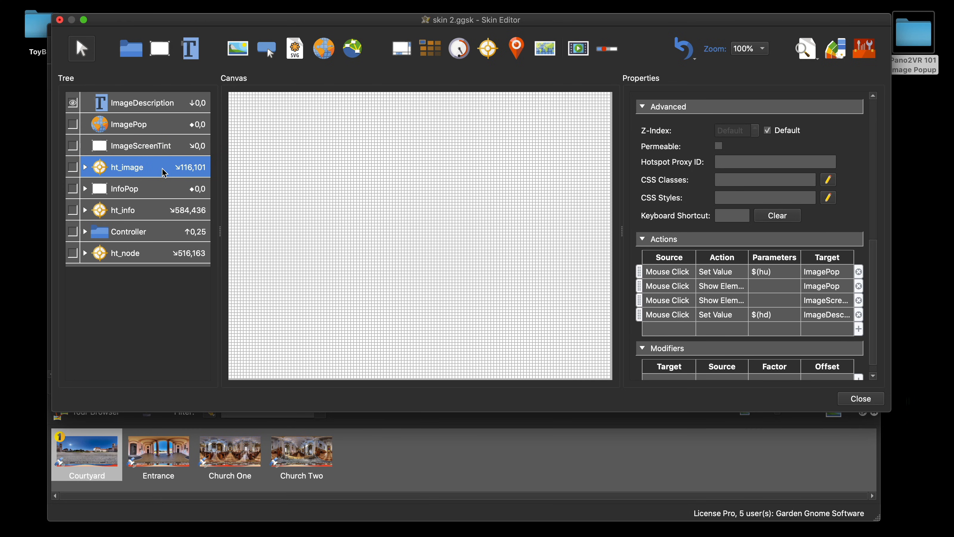
left_click(867, 403)
left_click(541, 223)
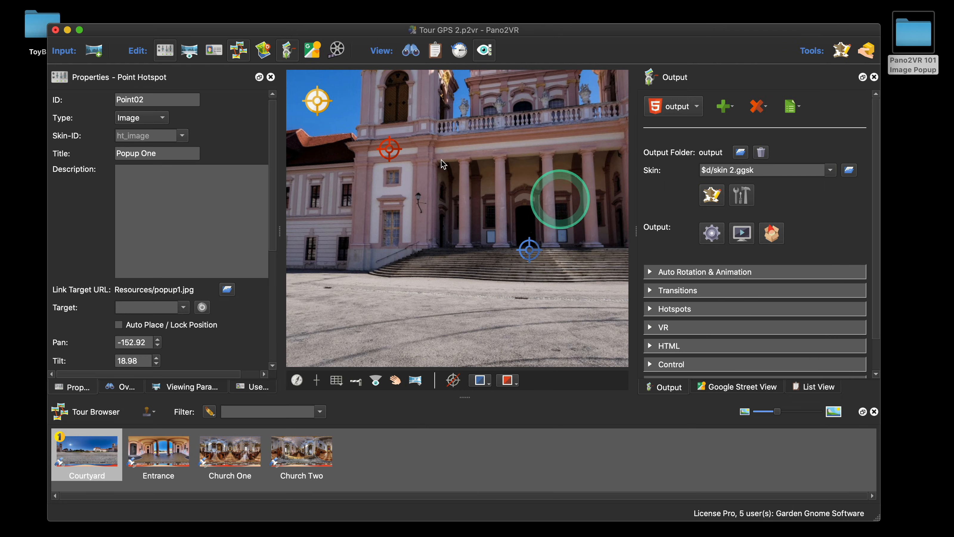
Step: Enter "This is the description" as the description of the Popup One image hotspot
left_click(392, 153)
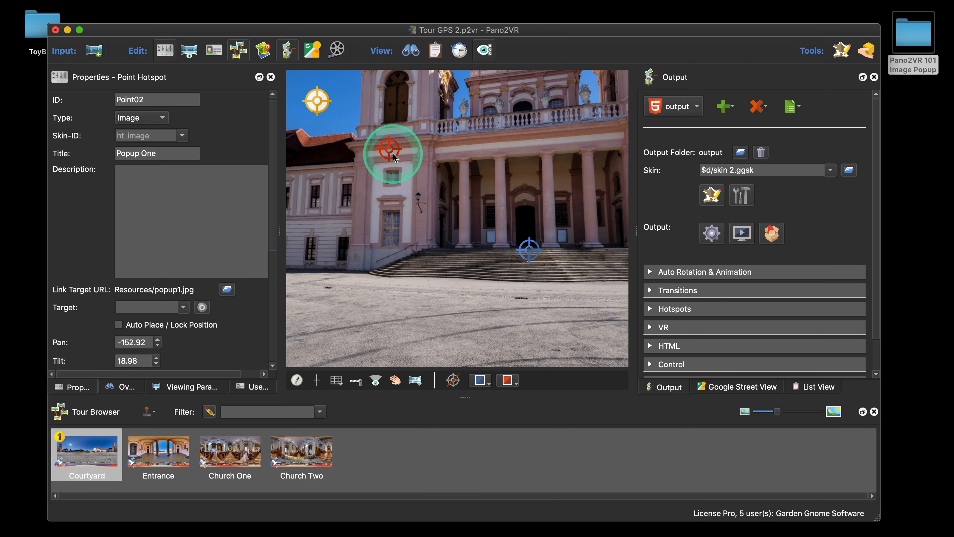
left_click(143, 176)
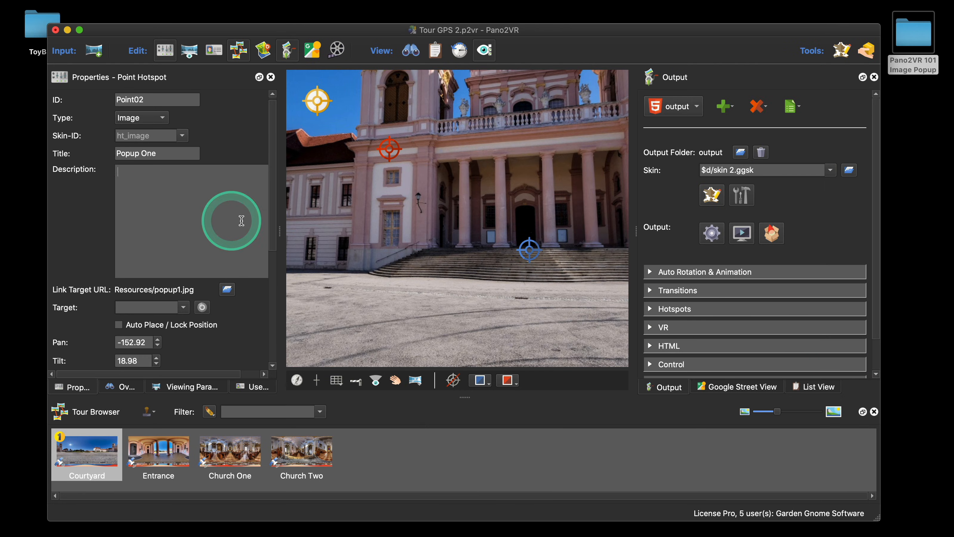
type("This ")
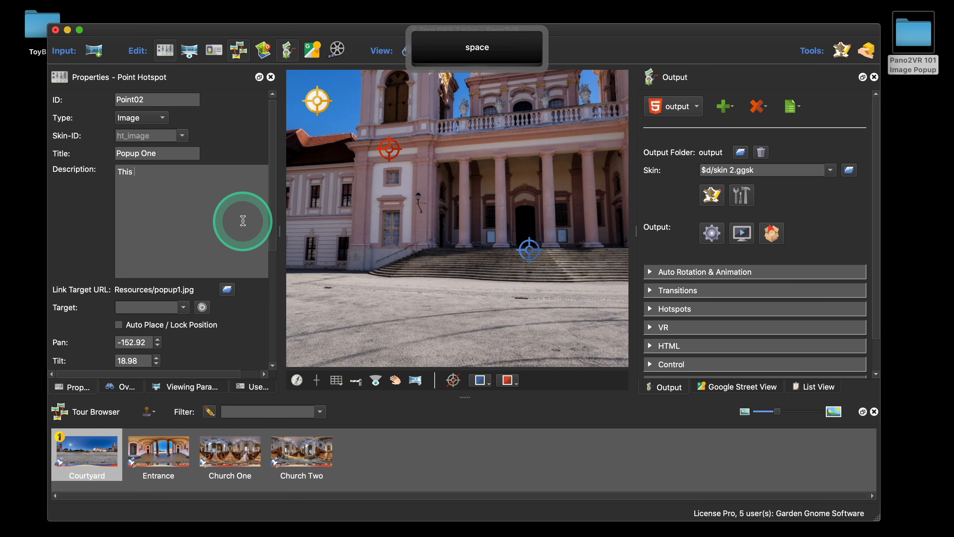
type("is the description")
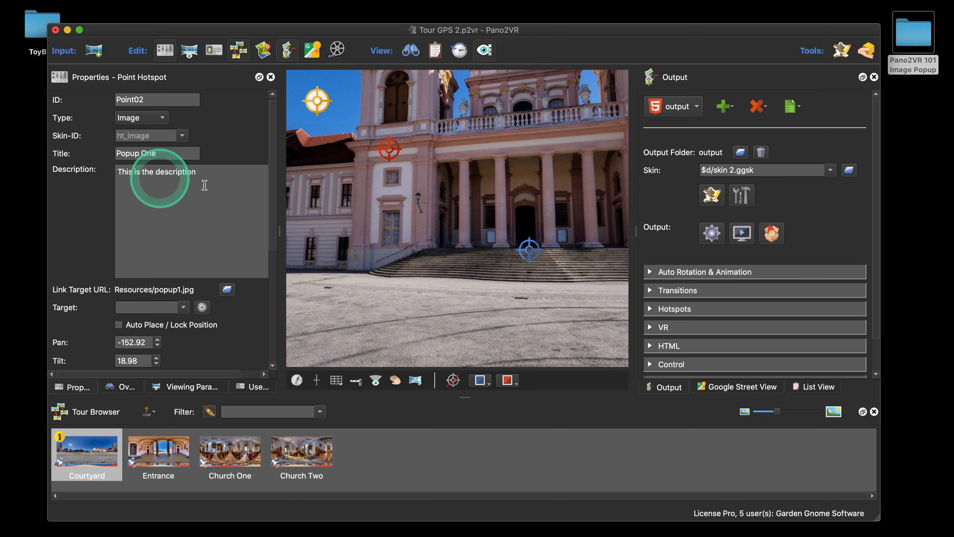
Step: Reopen the skin editor and review the actions on the ht_image template
left_click(712, 194)
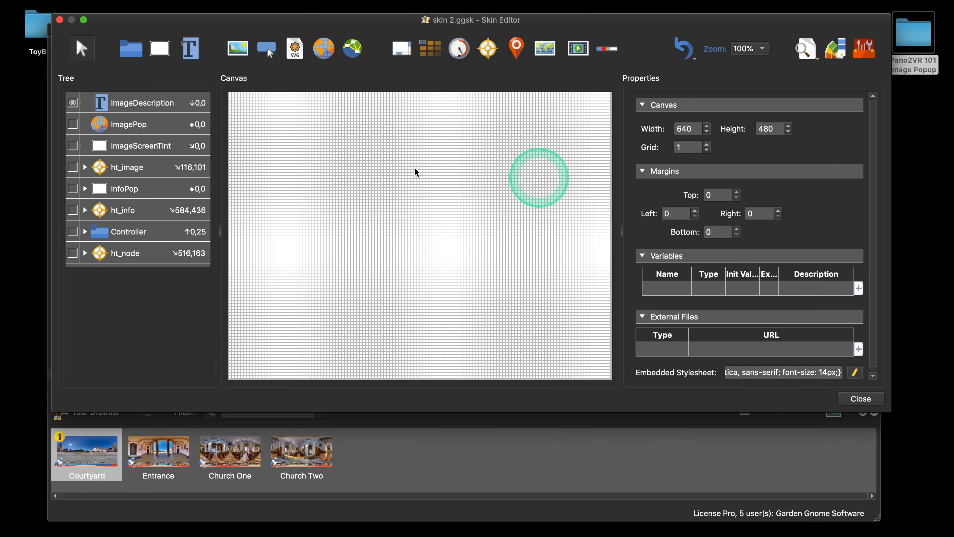
left_click(124, 166)
scroll(782, 290, "down", 10)
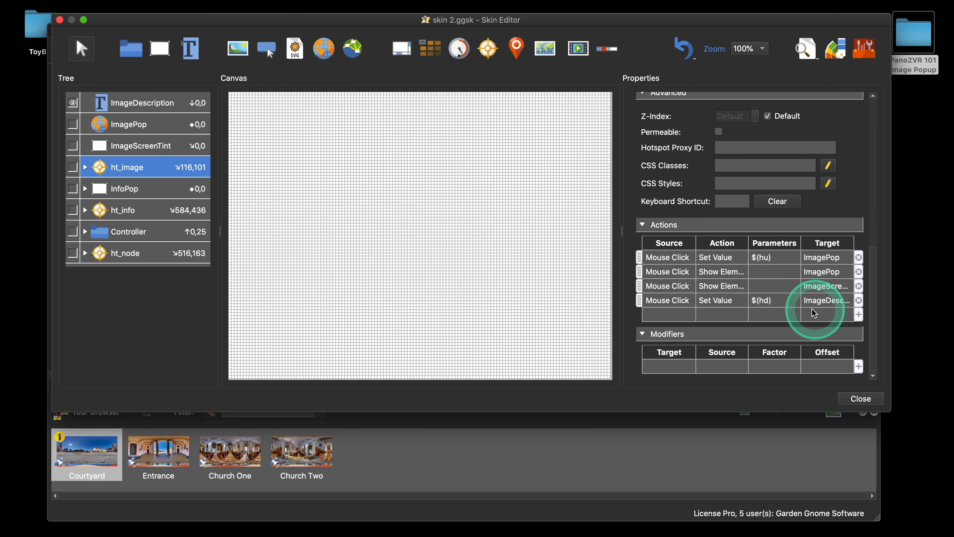
Step: Add a Mouse Click Set Value action with an empty value on ImagePop targeting ImageDescription, then delete it
left_click(146, 124)
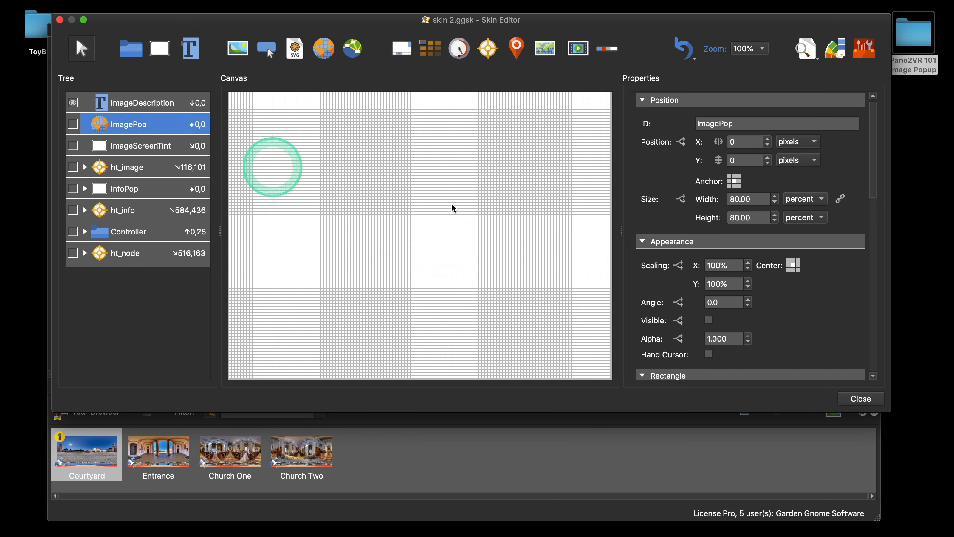
scroll(804, 304, "down", 15)
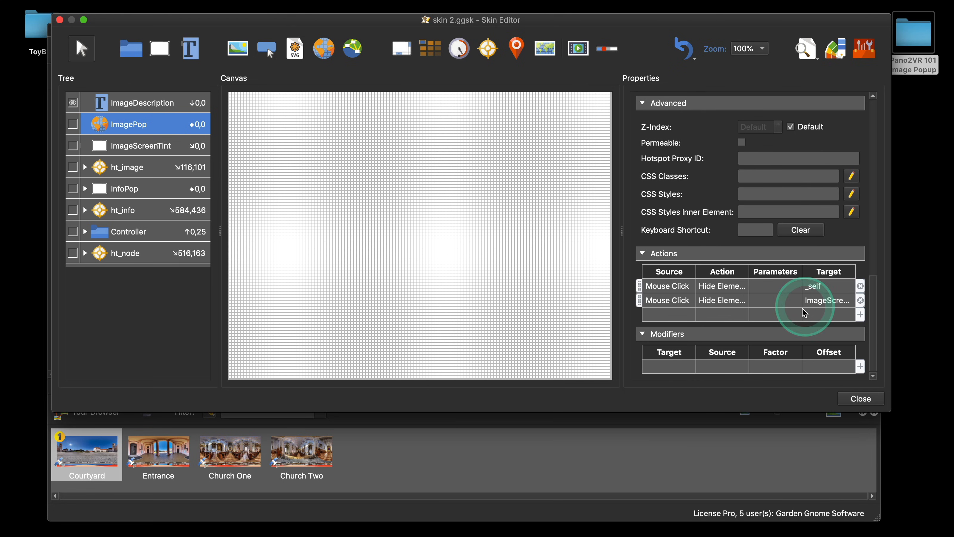
double_click(678, 315)
left_click(477, 197)
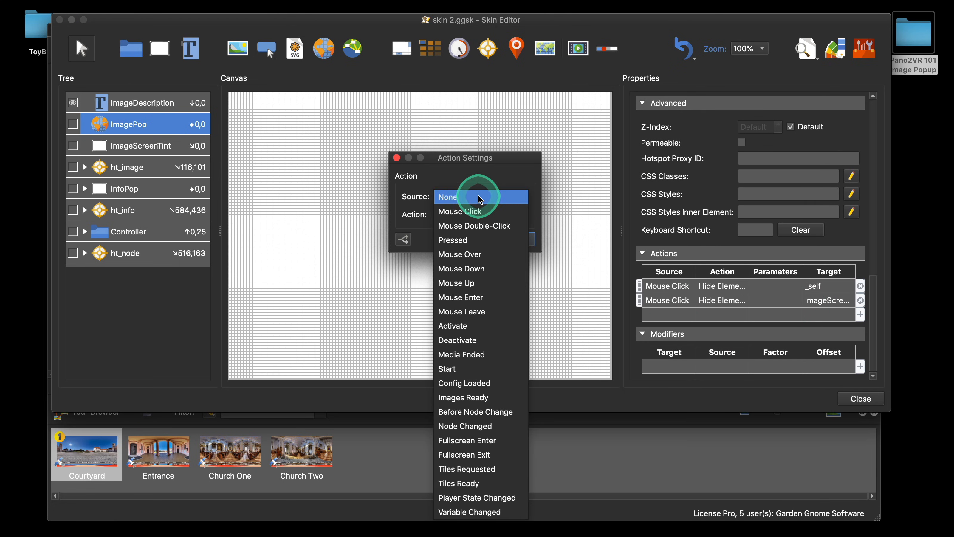
left_click(479, 211)
left_click(486, 215)
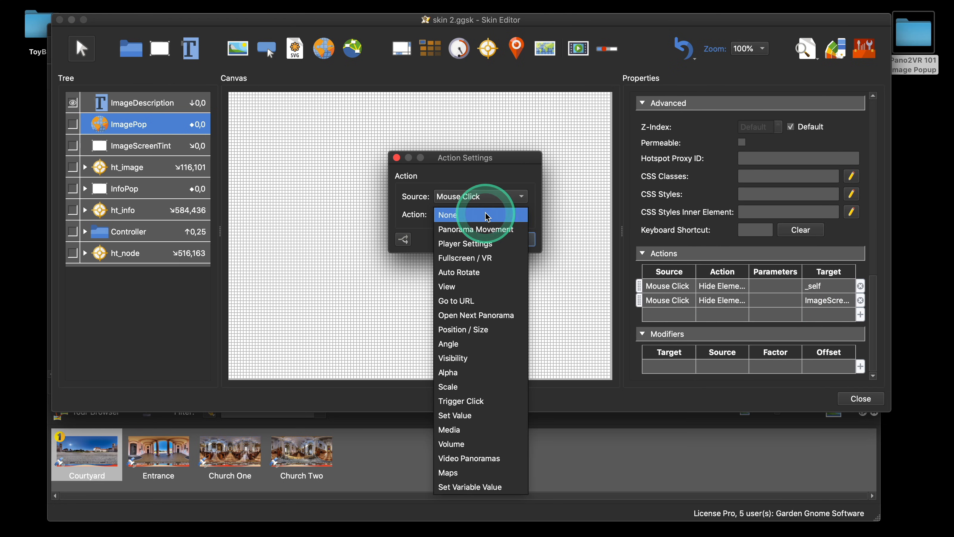
left_click(488, 415)
left_click(458, 228)
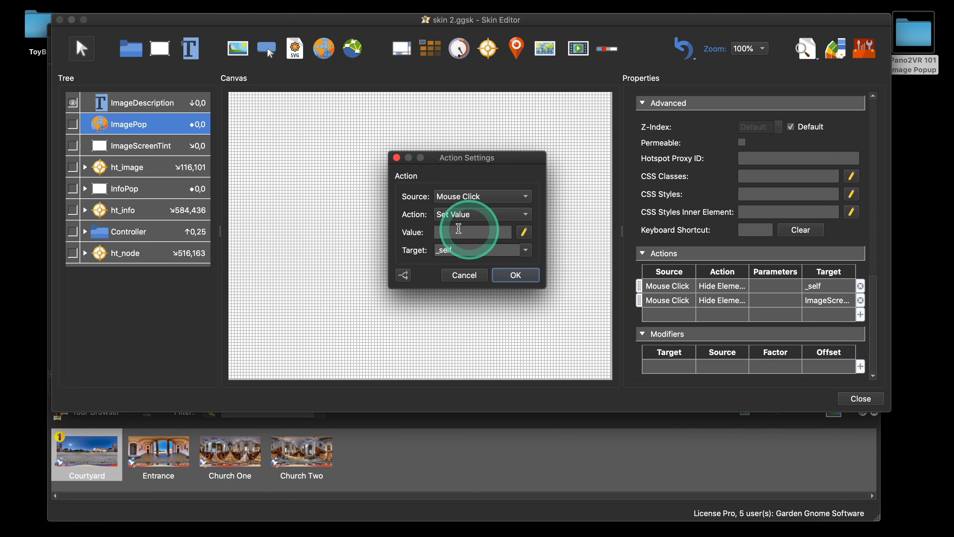
left_click(522, 251)
scroll(488, 297, "down", 10)
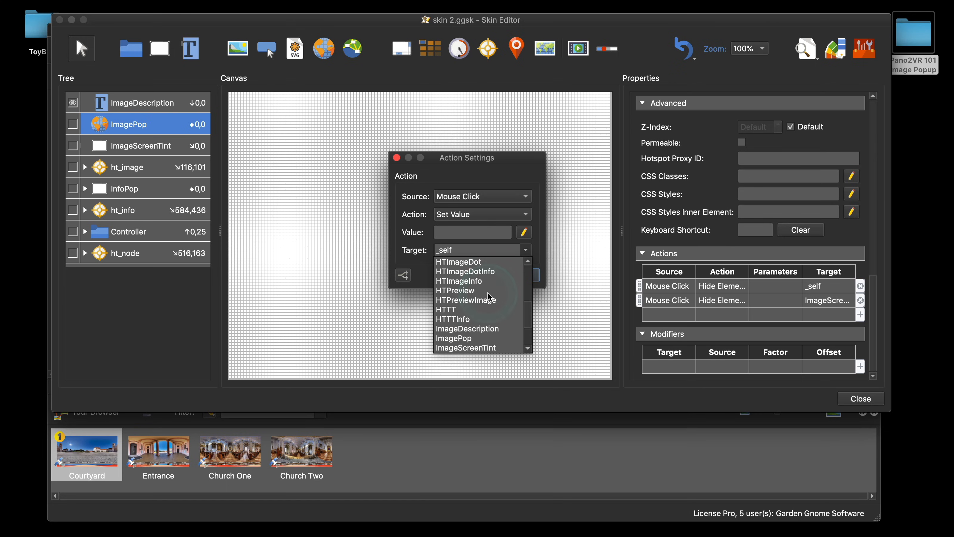
left_click(488, 300)
left_click(523, 274)
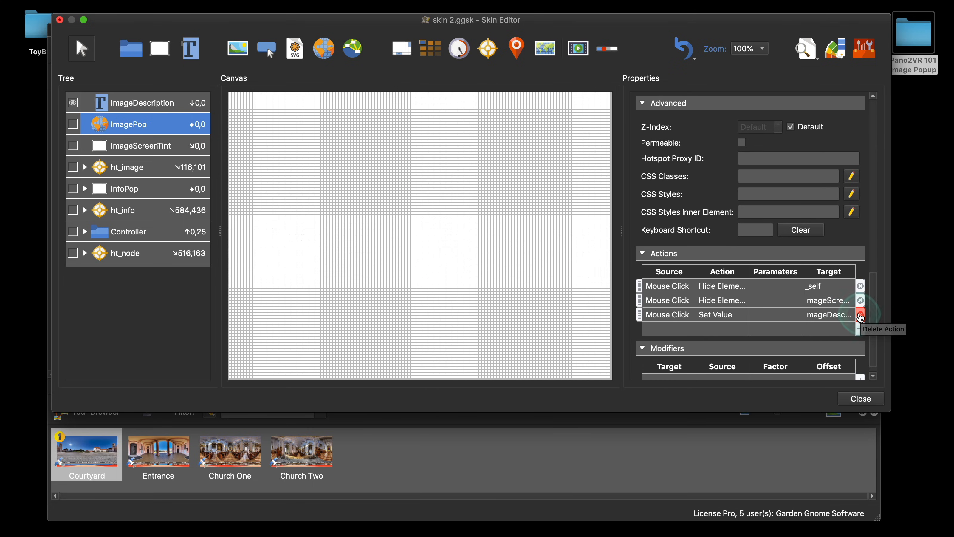
left_click(860, 315)
Step: Save the skin and preview the tour in the browser, opening the image popup hotspot to check the caption
left_click(860, 398)
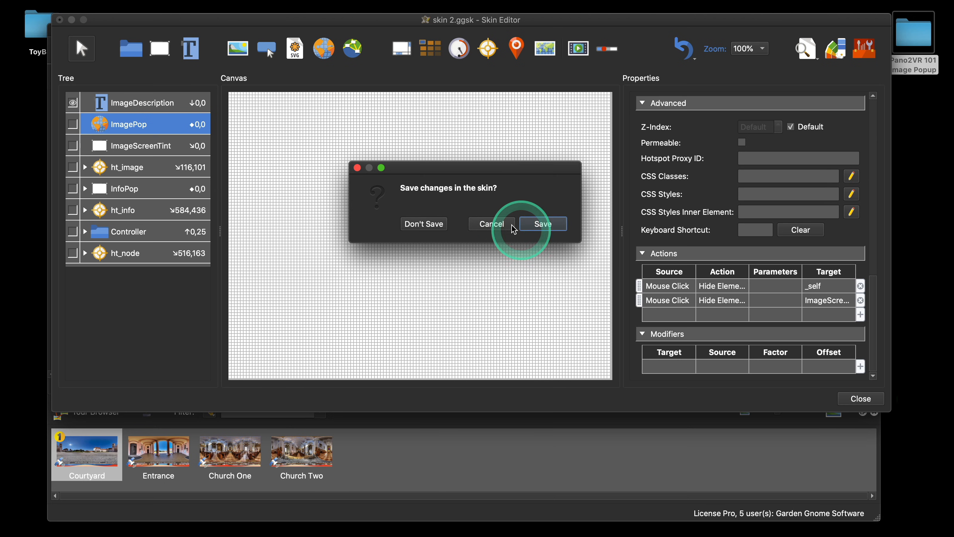
left_click(538, 226)
left_click(711, 232)
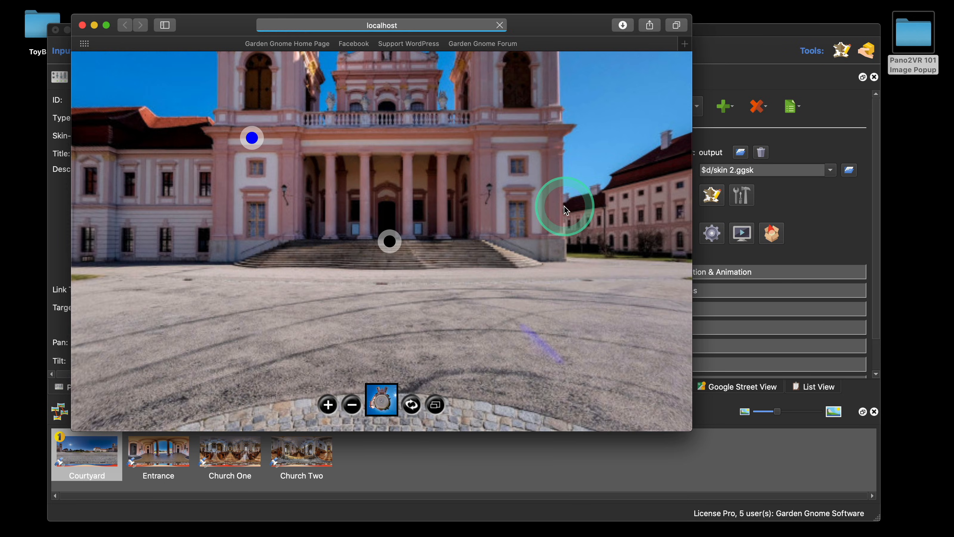
left_click(252, 138)
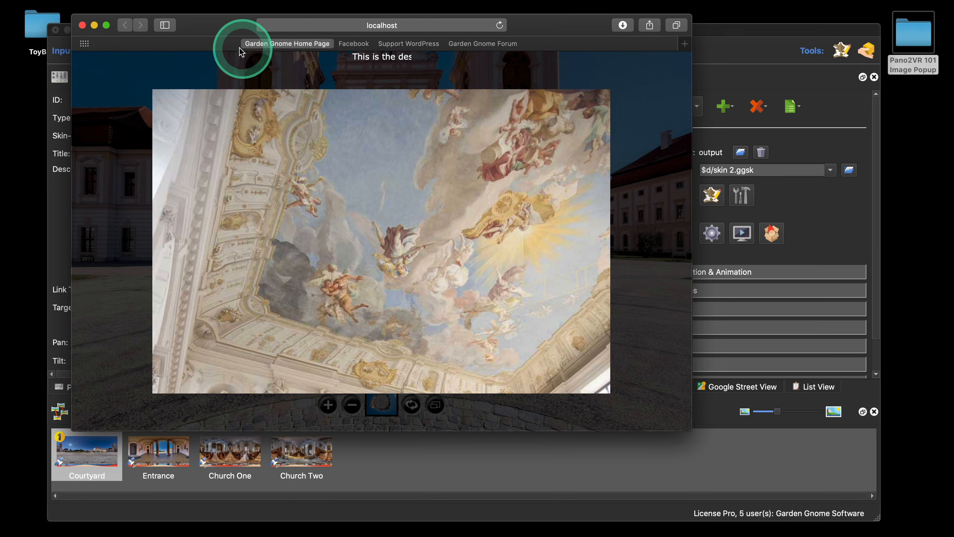
left_click(82, 24)
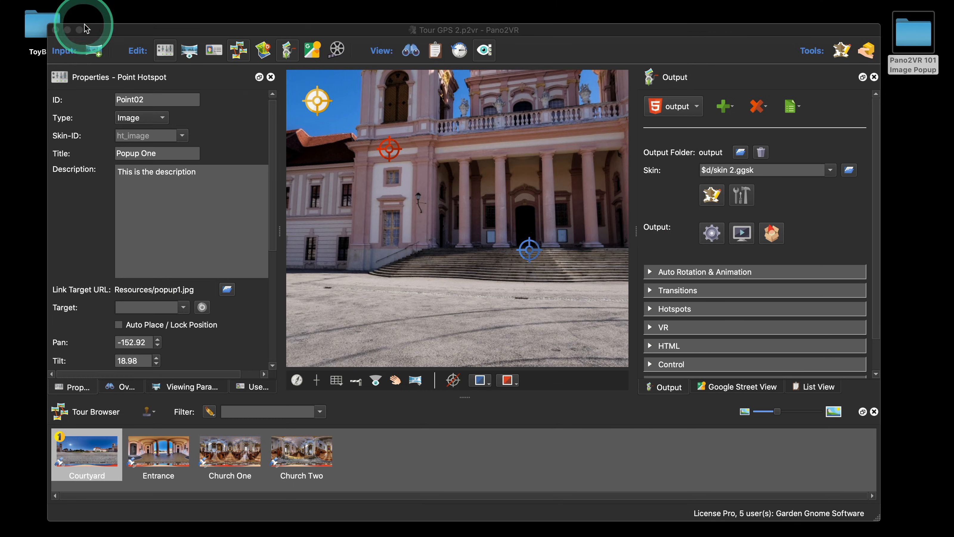
Step: Enable Auto Size on the ImageDescription text element and save the skin
left_click(711, 196)
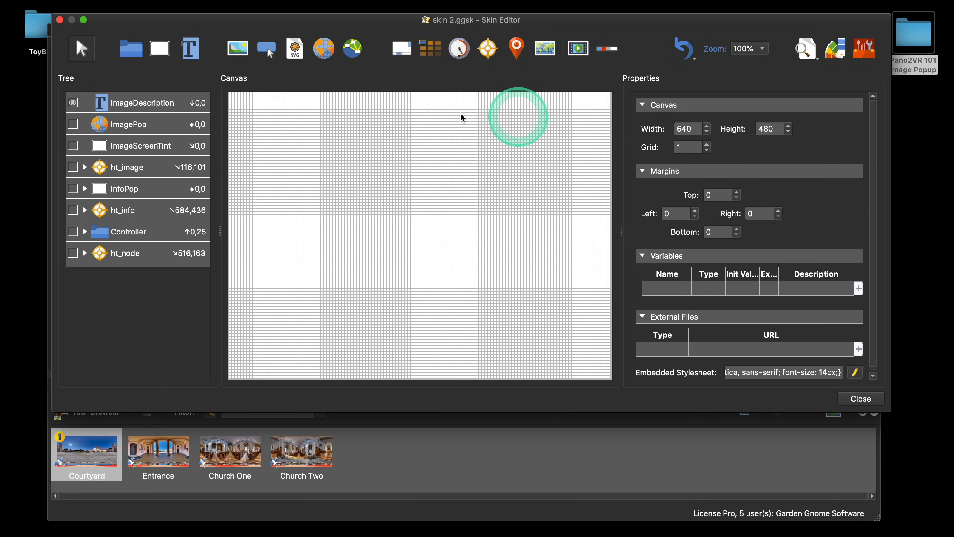
left_click(149, 110)
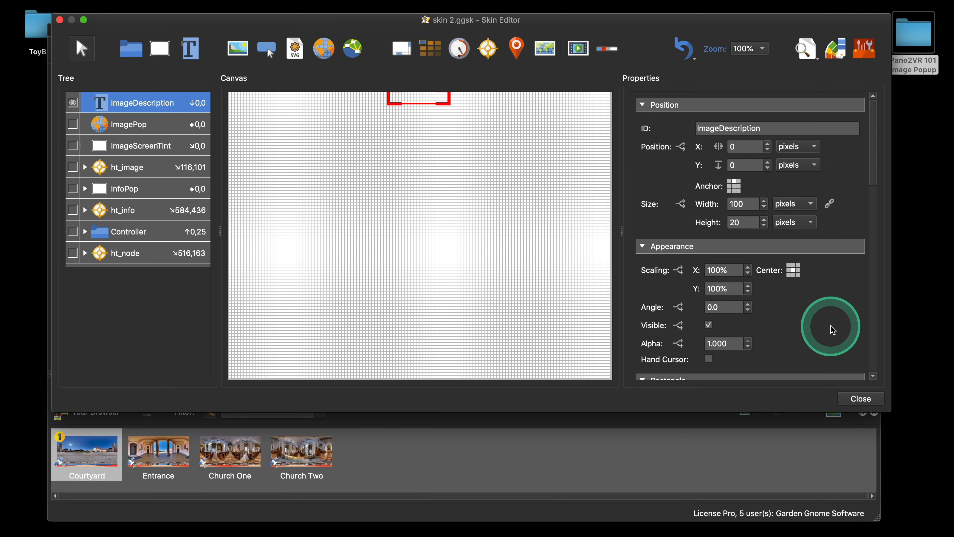
scroll(830, 326, "down", 10)
scroll(832, 329, "down", 6)
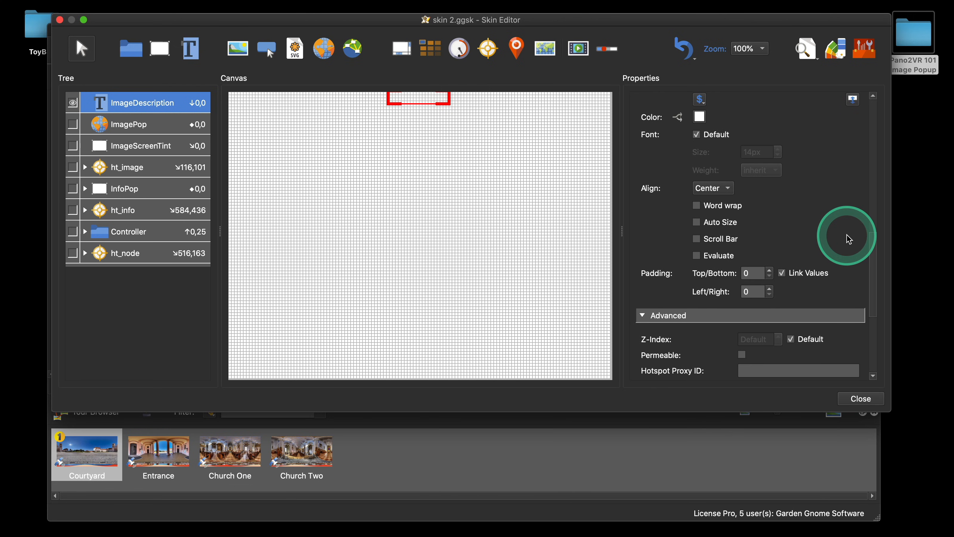
left_click(697, 222)
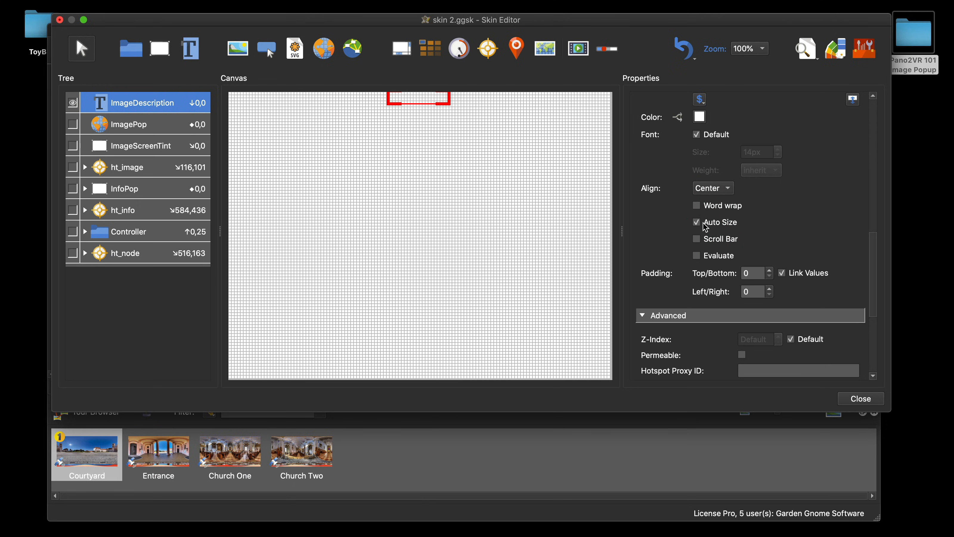
left_click(868, 398)
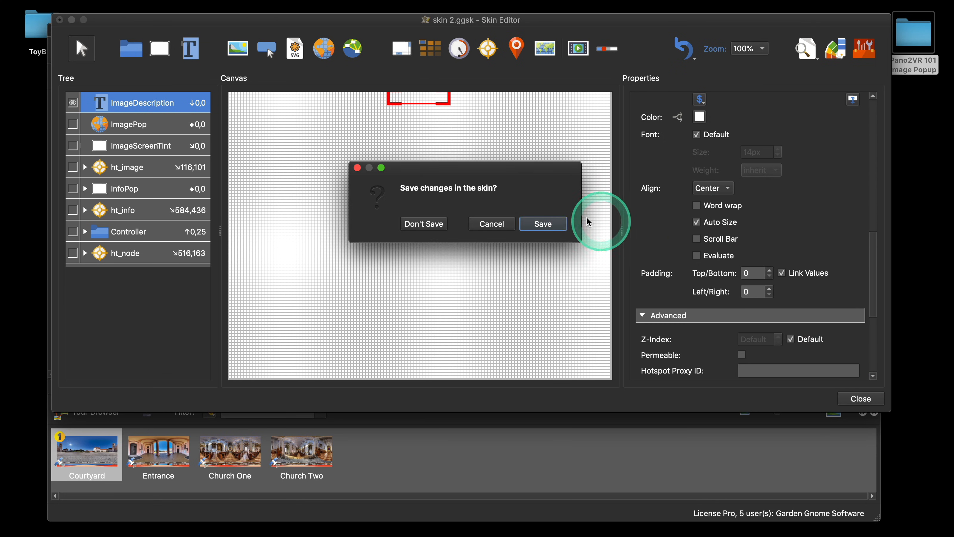
left_click(561, 222)
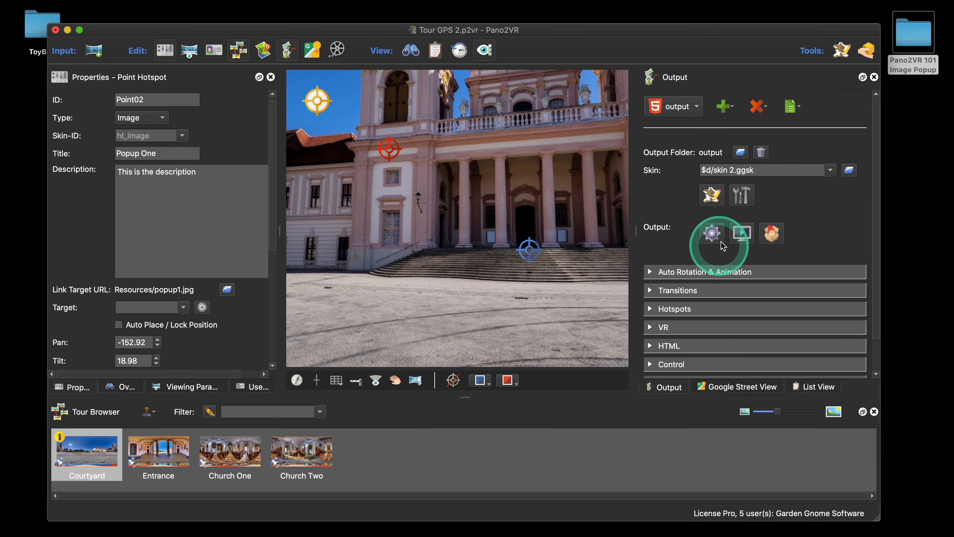
Step: Preview the tour in the browser, opening and closing the image popup hotspot to check the caption
left_click(711, 233)
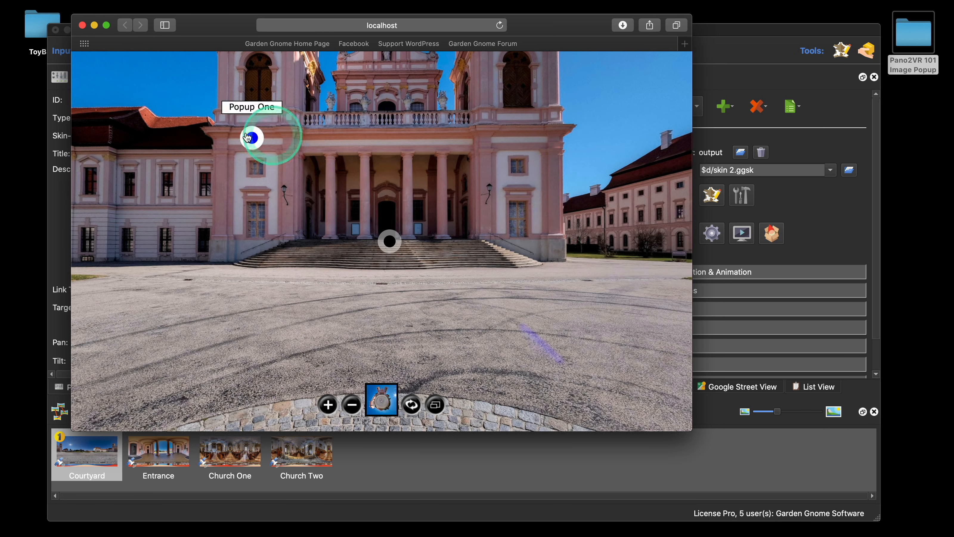
left_click(251, 138)
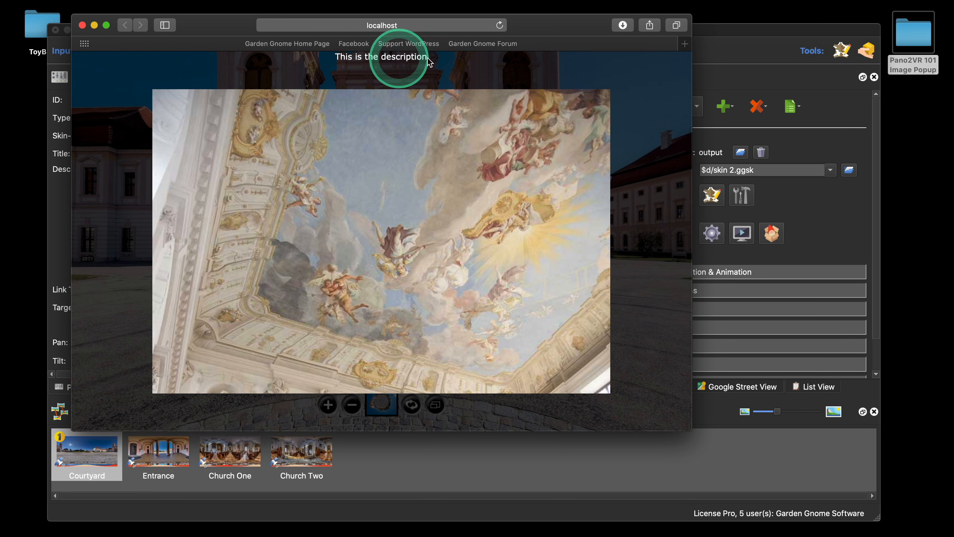
left_click(335, 195)
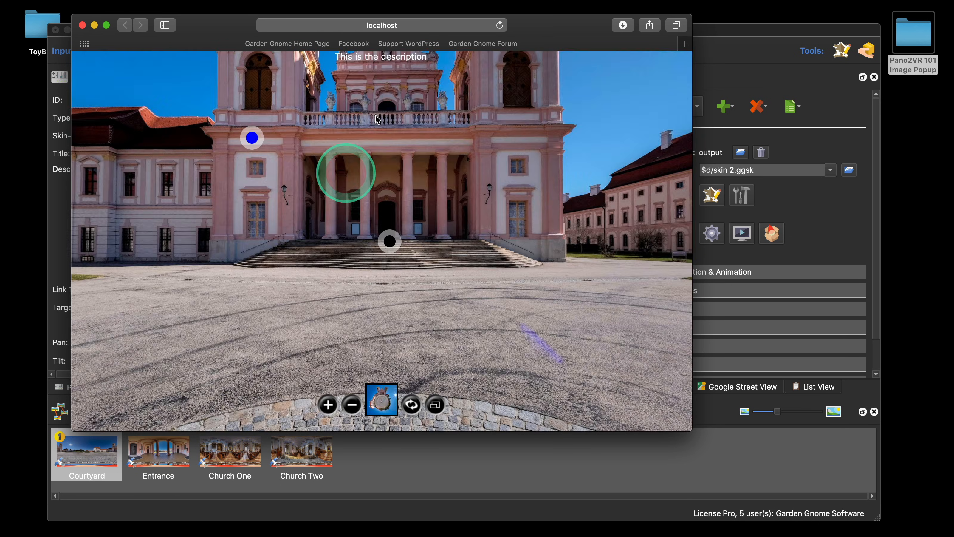
left_click(82, 25)
Step: Add a Mouse Click Set Value action with an empty value on ImagePop targeting ImageDescription, and save the skin
left_click(711, 194)
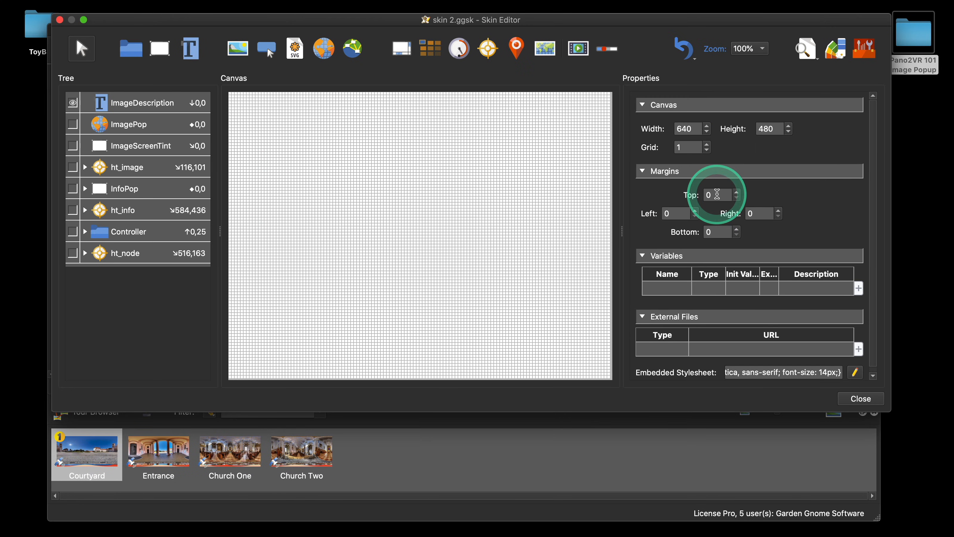
left_click(130, 125)
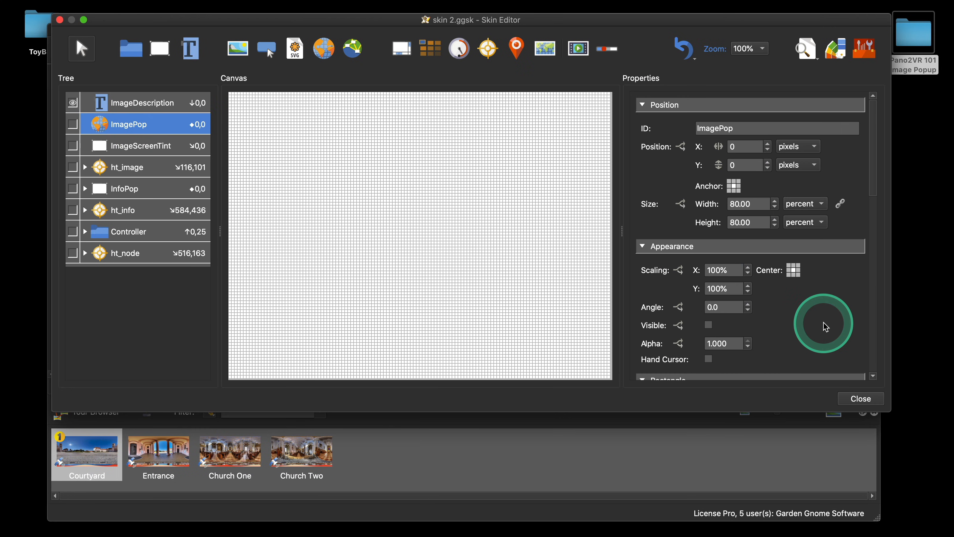
scroll(826, 326, "down", 10)
double_click(668, 315)
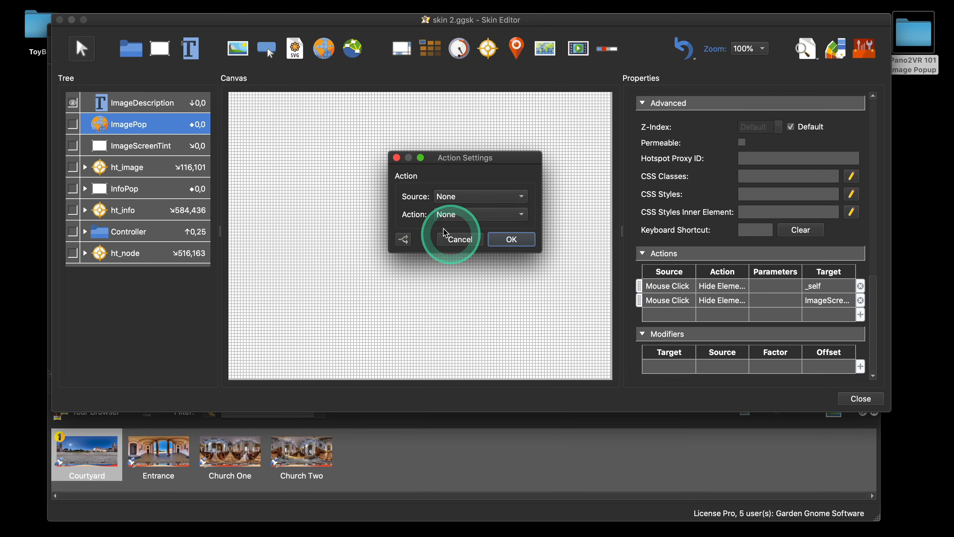
left_click(477, 196)
left_click(464, 211)
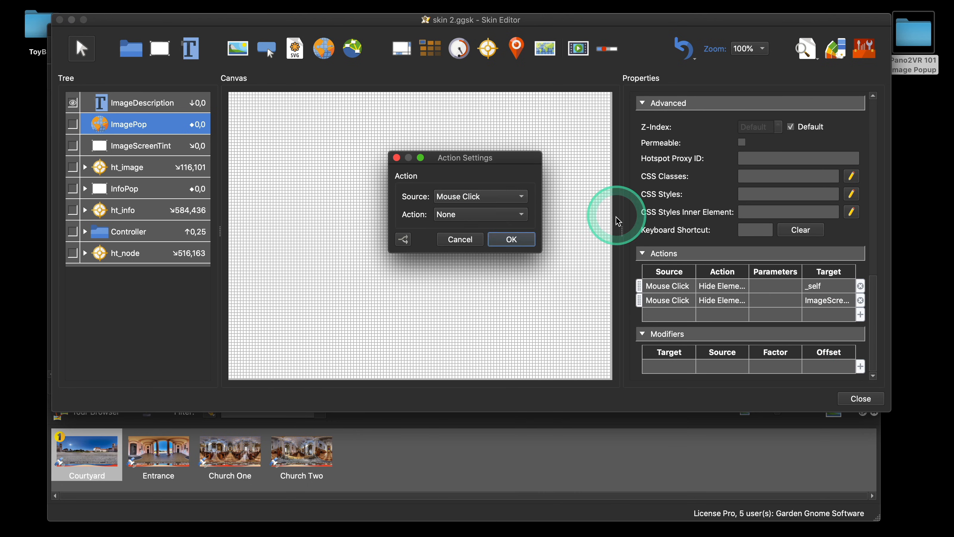
left_click(484, 214)
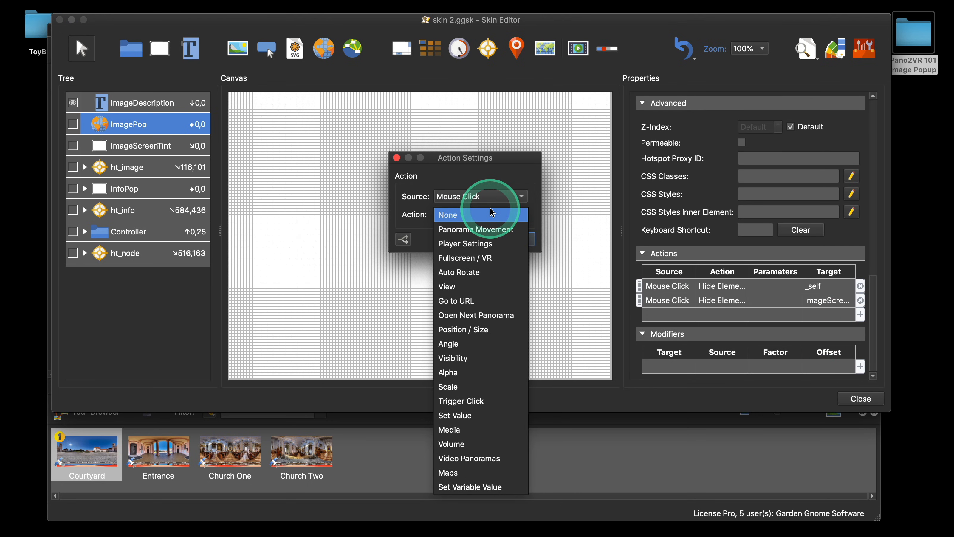
left_click(468, 416)
left_click(522, 249)
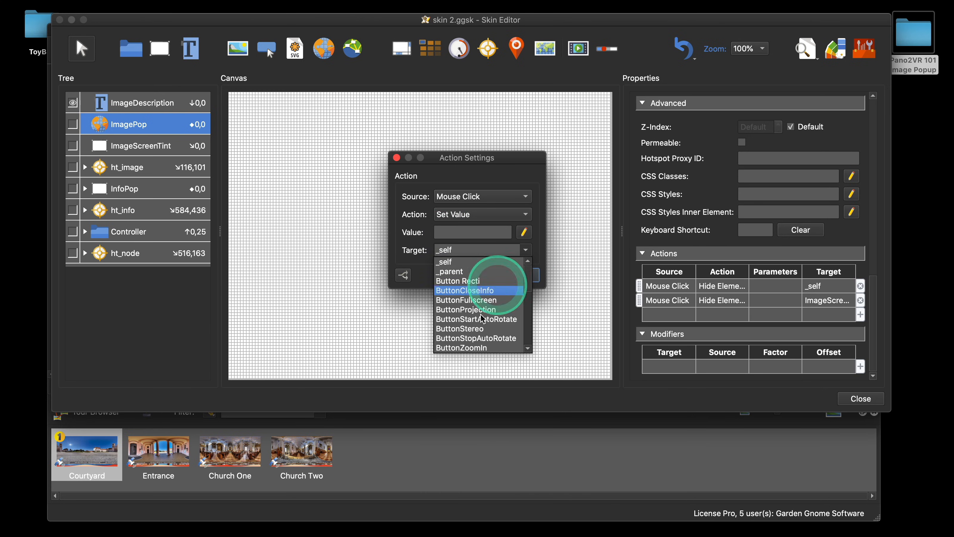
scroll(483, 319, "down", 10)
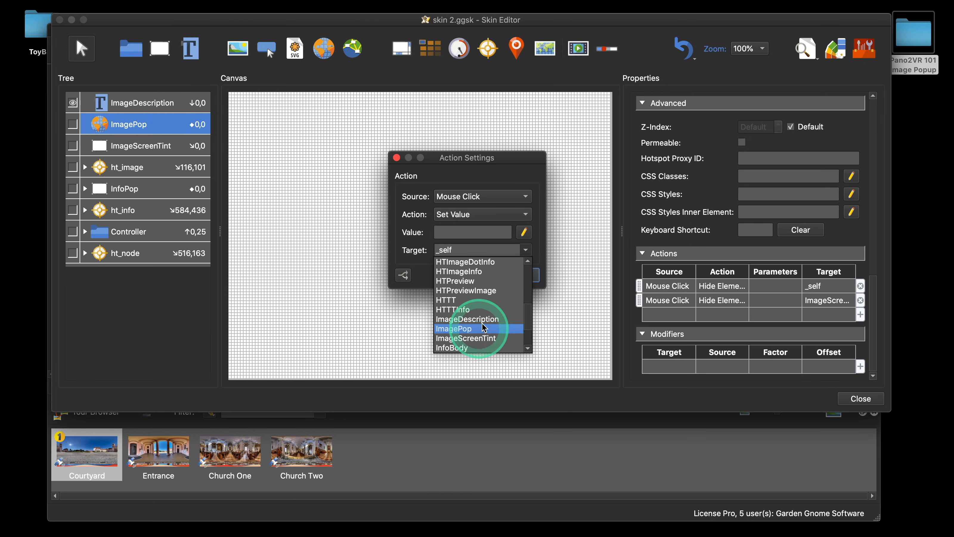
left_click(500, 317)
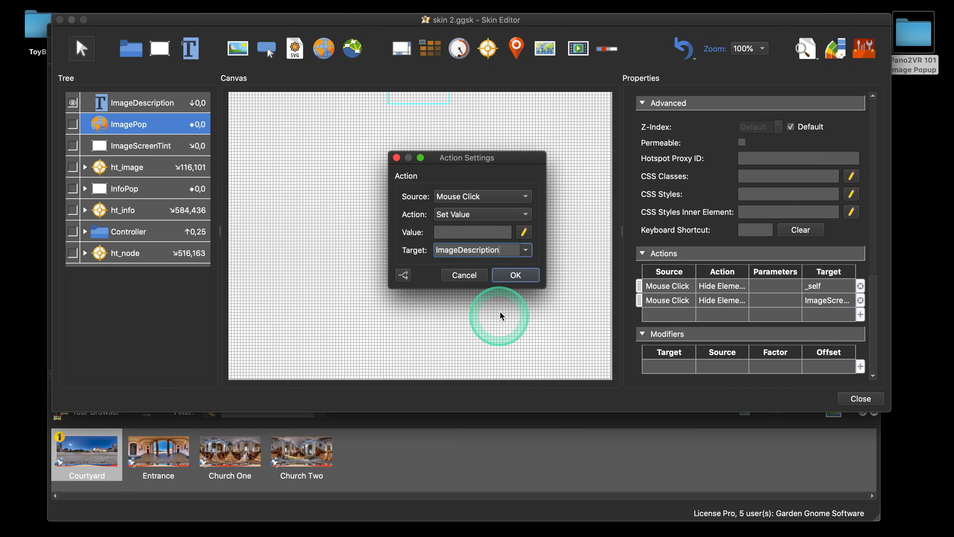
left_click(516, 276)
left_click(860, 398)
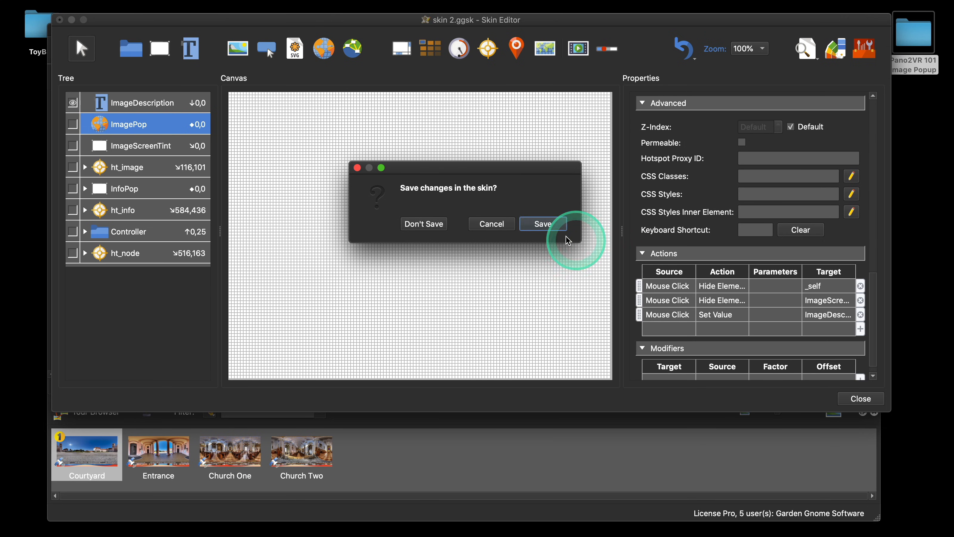
left_click(545, 226)
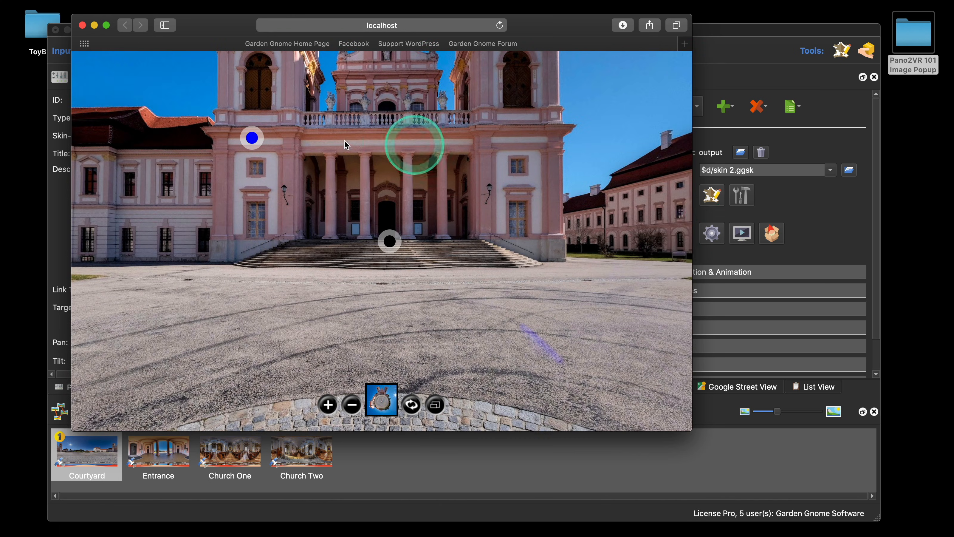
Step: Test the image popup in the browser preview, opening and closing it and resizing the browser window
left_click(258, 147)
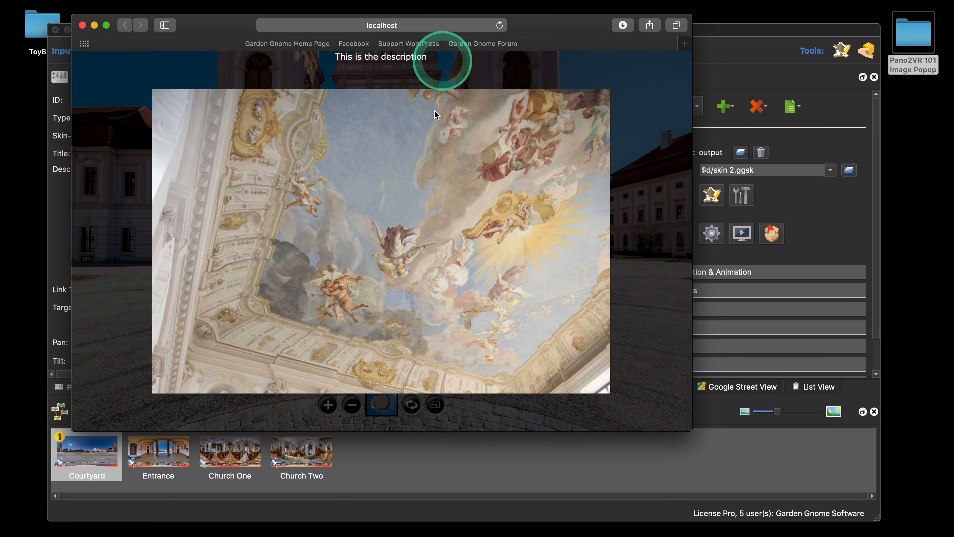
left_click(436, 222)
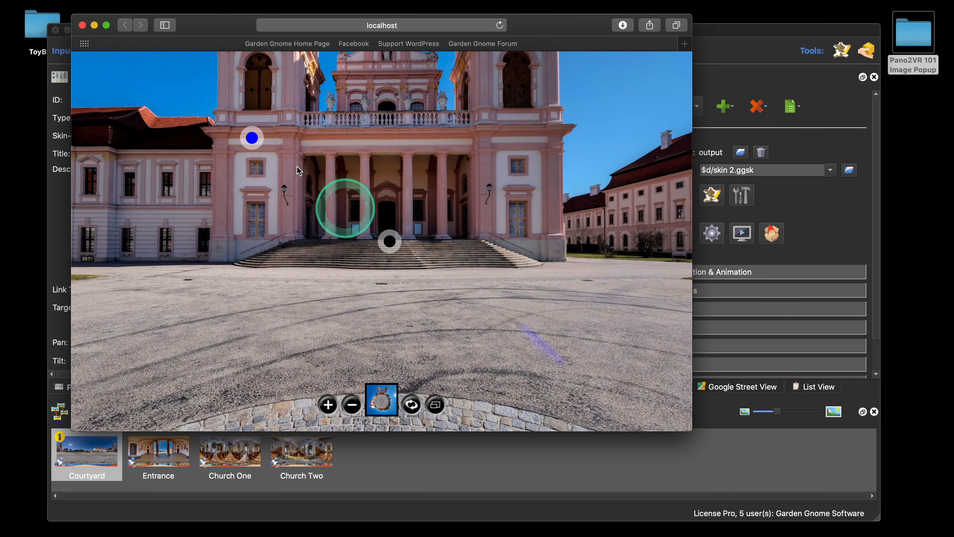
left_click(252, 139)
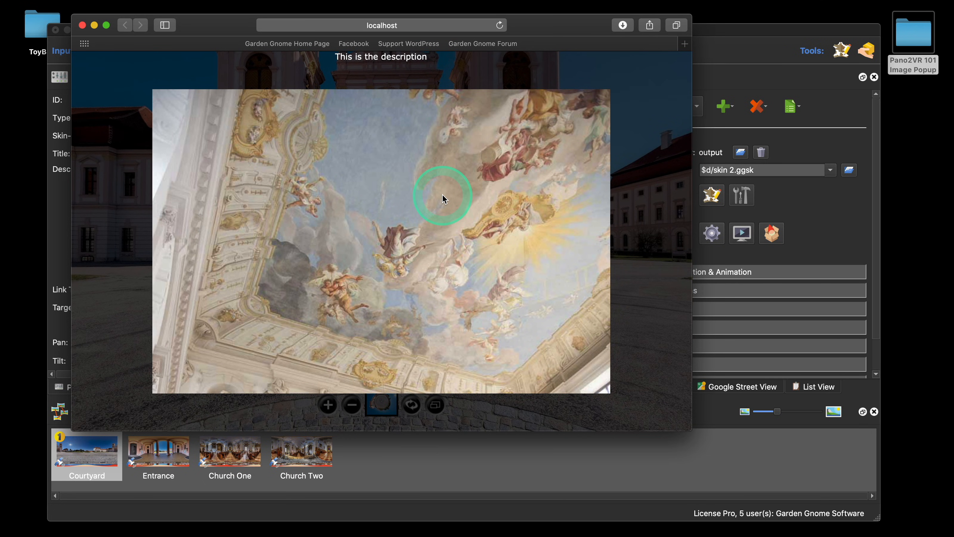
left_click(686, 429)
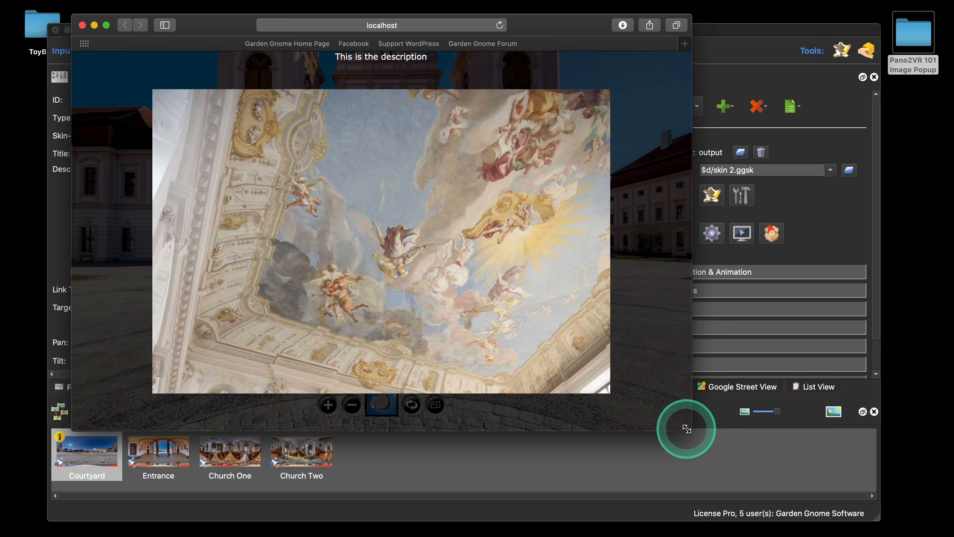
left_click_drag(686, 429, 532, 400)
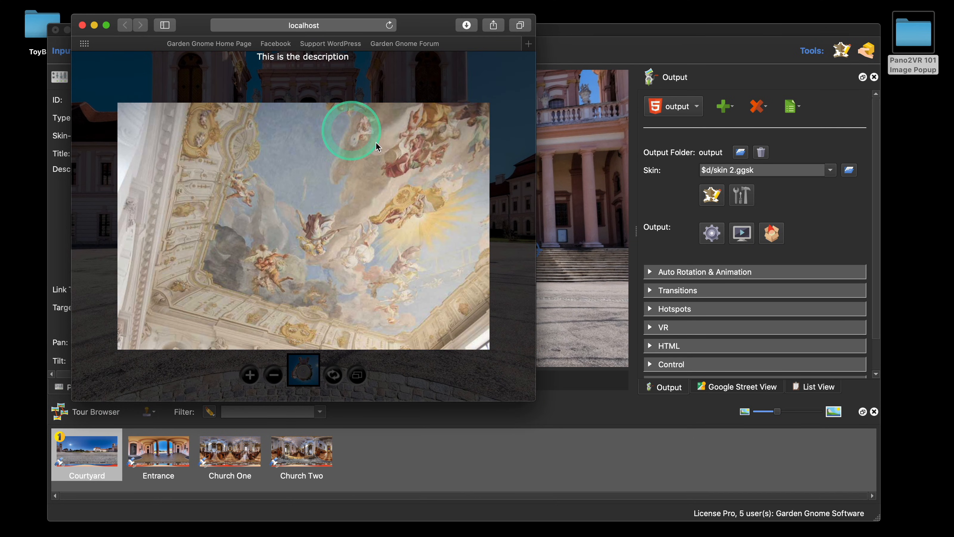
left_click_drag(531, 397, 375, 247)
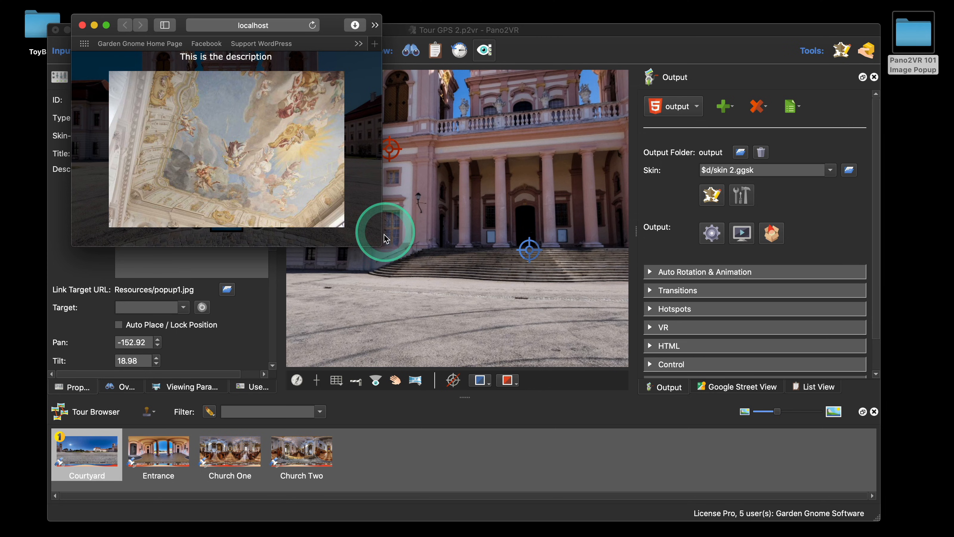
left_click_drag(382, 241, 641, 405)
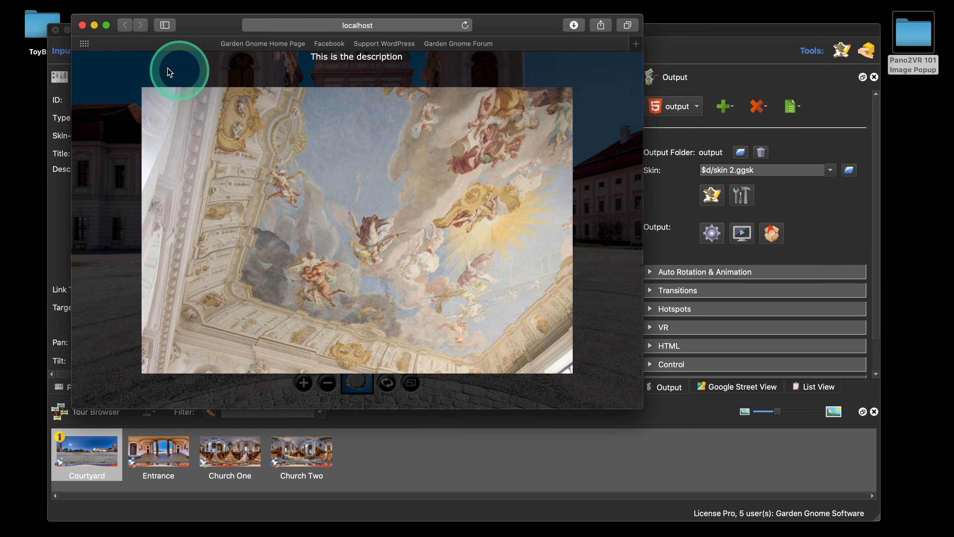
left_click(82, 25)
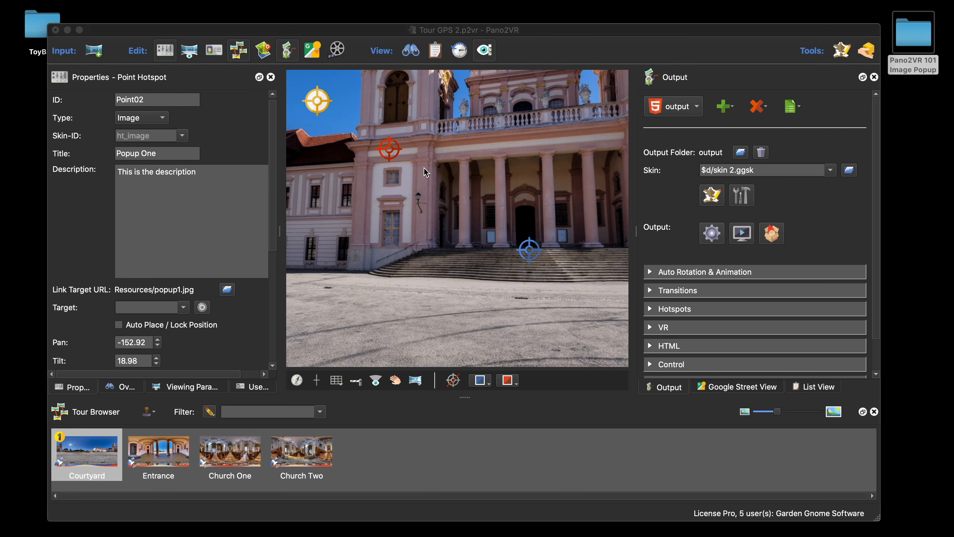
Step: Reopen the skin editor and inspect the Set Value action on the ht_image template without changing it
left_click(711, 195)
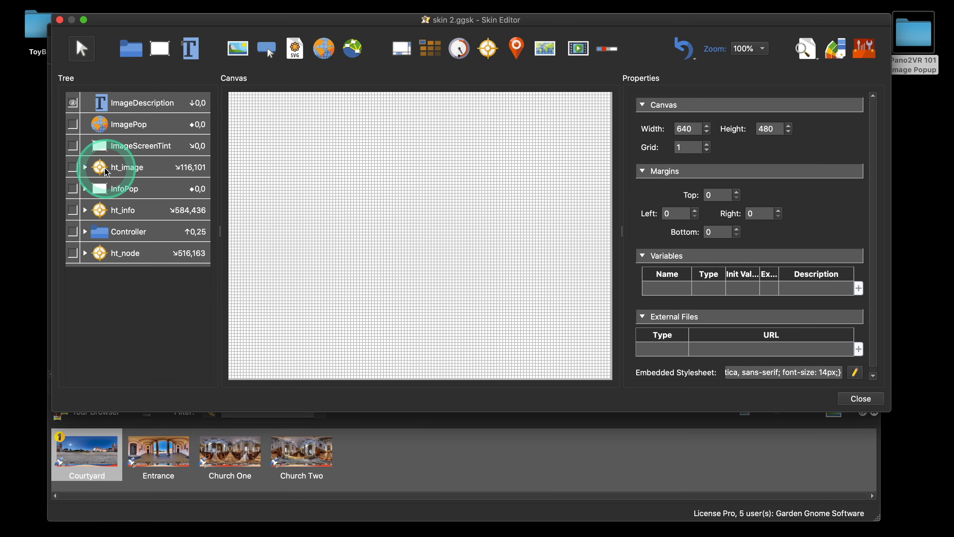
left_click(133, 168)
scroll(782, 284, "down", 10)
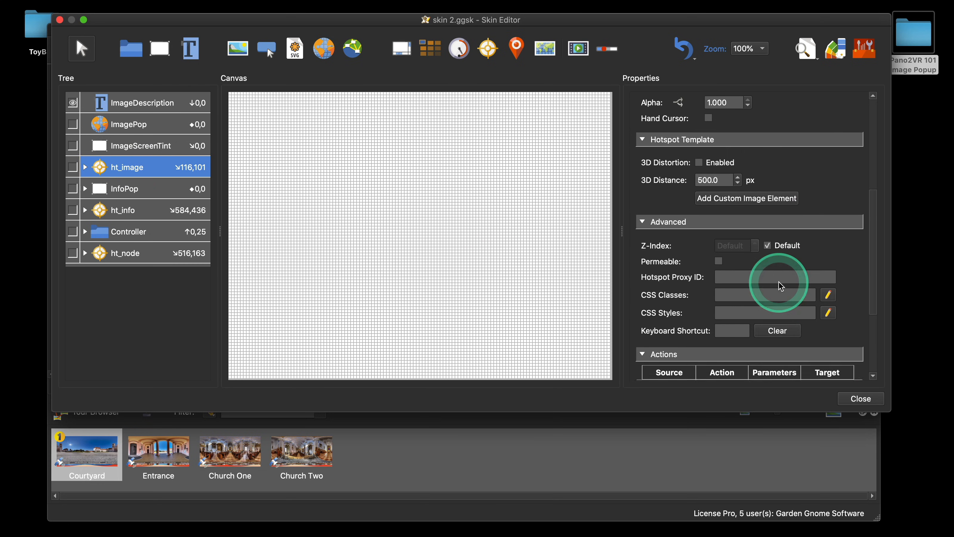
double_click(775, 257)
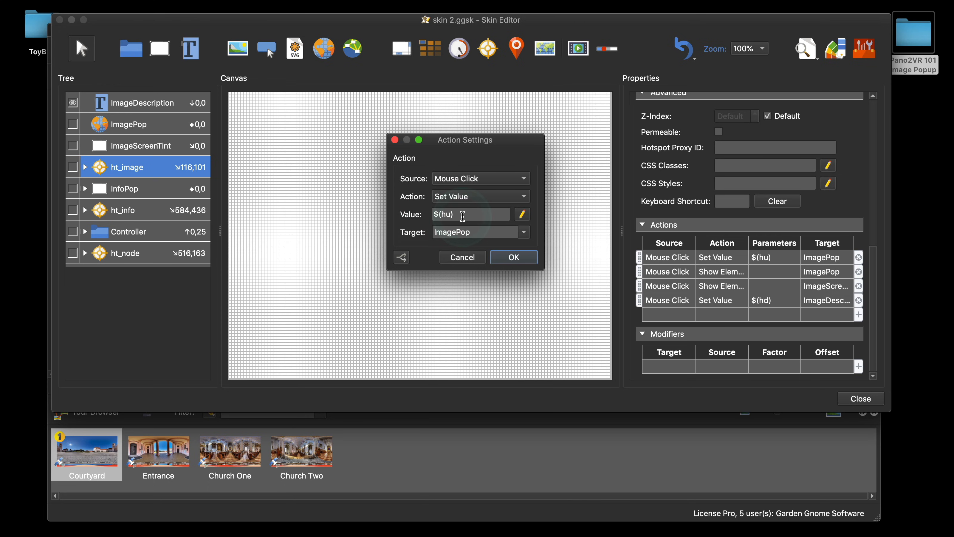
left_click(463, 257)
left_click(857, 399)
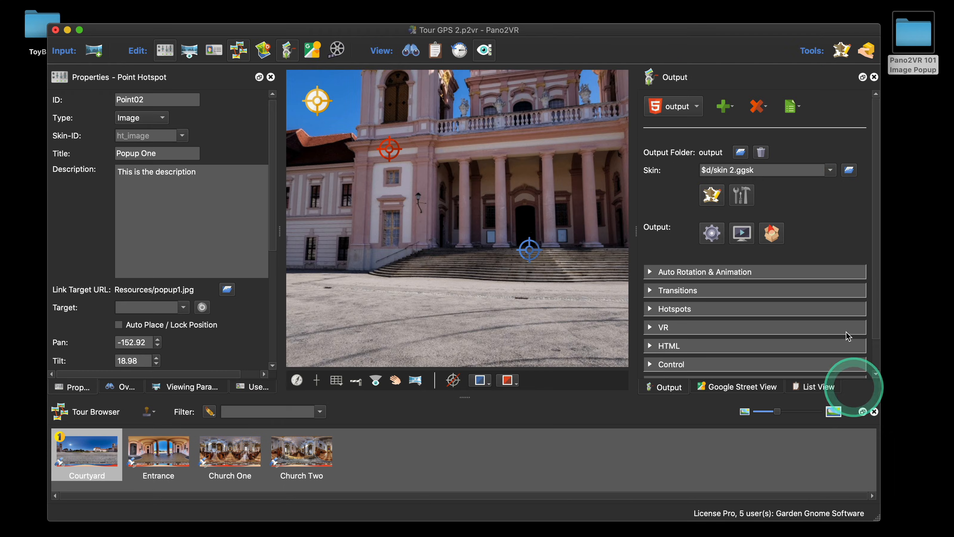
Step: Open the skin editor, browse the components toolbox, and expand the ht_image hotspot template in the tree
left_click(830, 167)
left_click(830, 168)
left_click(841, 50)
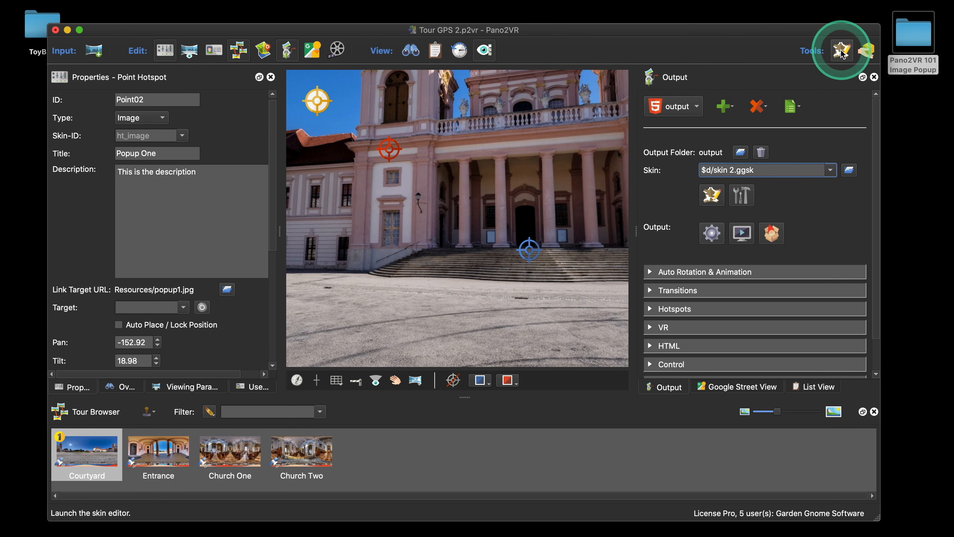
left_click_drag(799, 27, 661, 92)
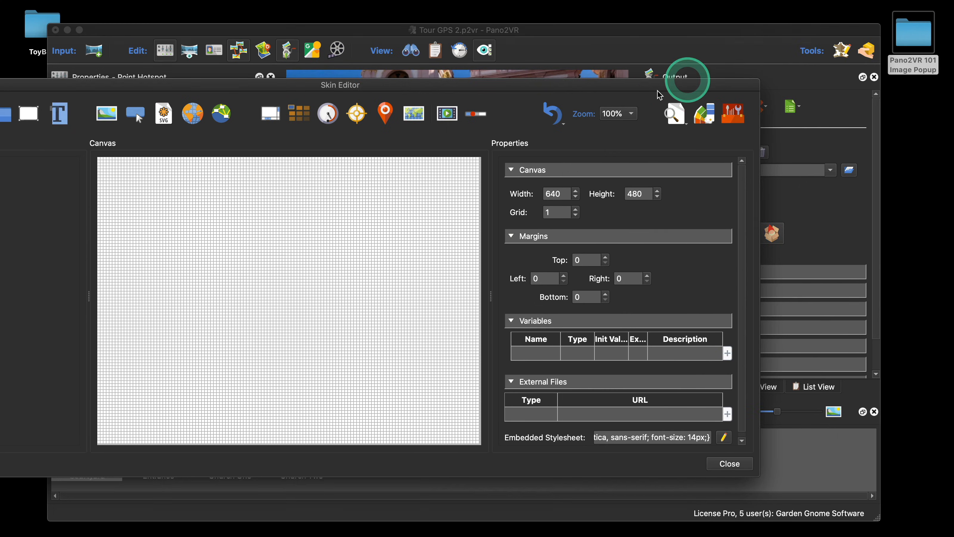
left_click_drag(591, 87, 680, 47)
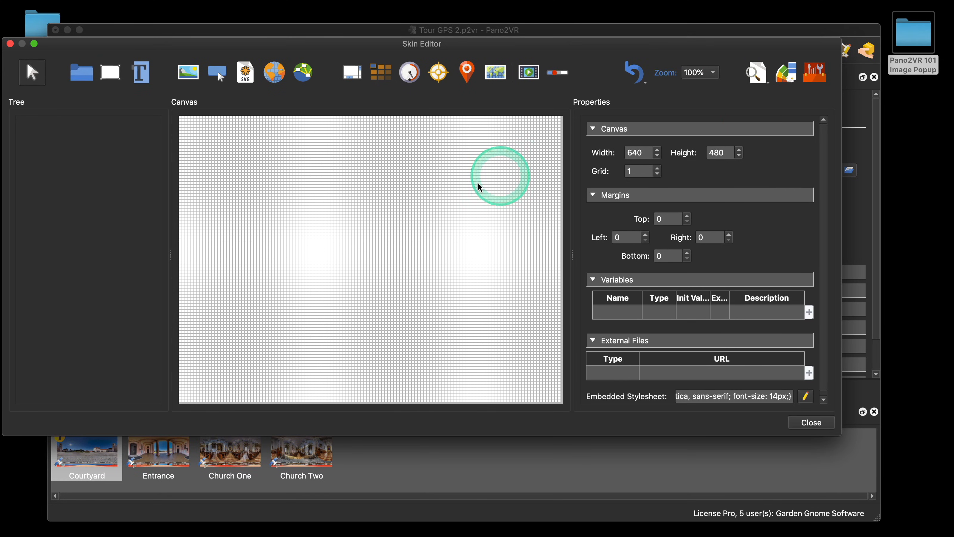
left_click(813, 75)
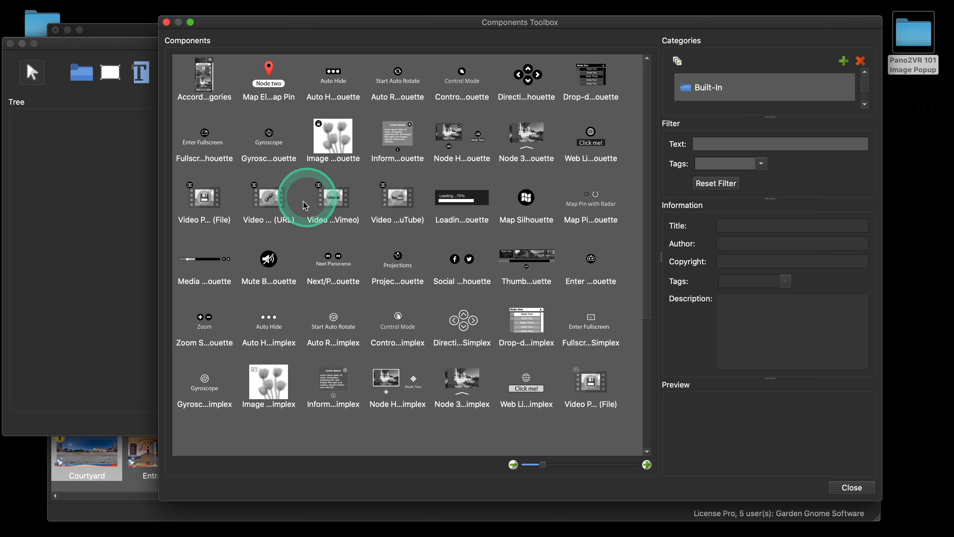
double_click(332, 140)
left_click(852, 487)
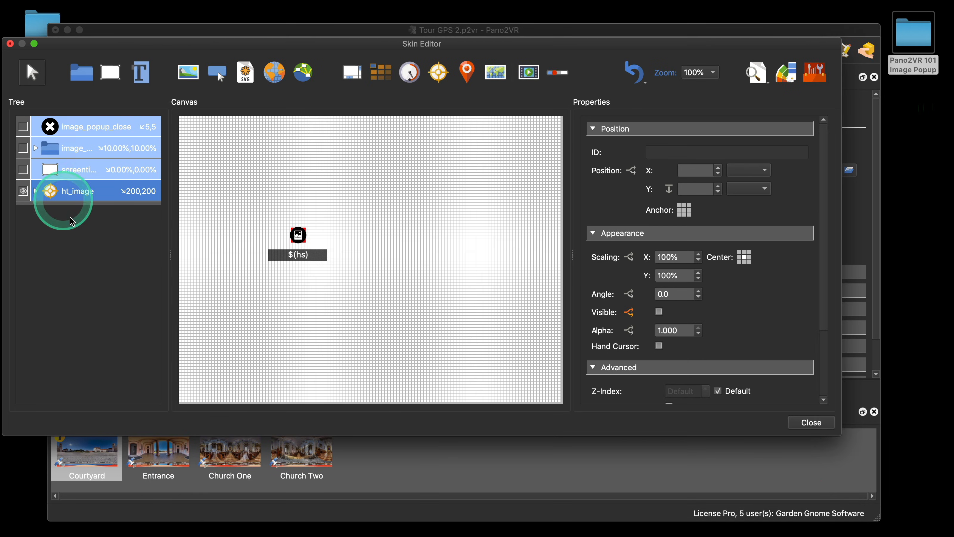
left_click(35, 190)
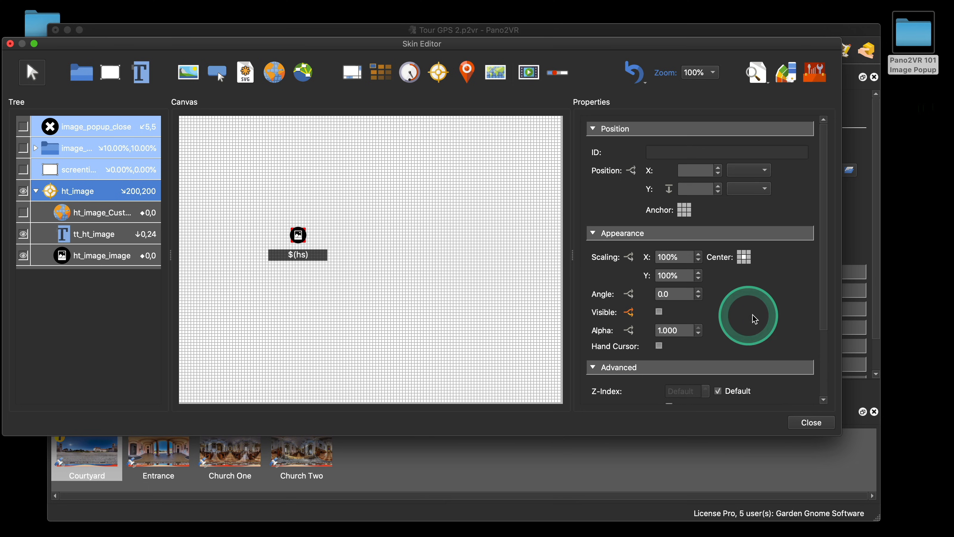
Step: Inspect the value of the ht_image template's Set Value action, then close the skin editor without saving
scroll(762, 317, "down", 3)
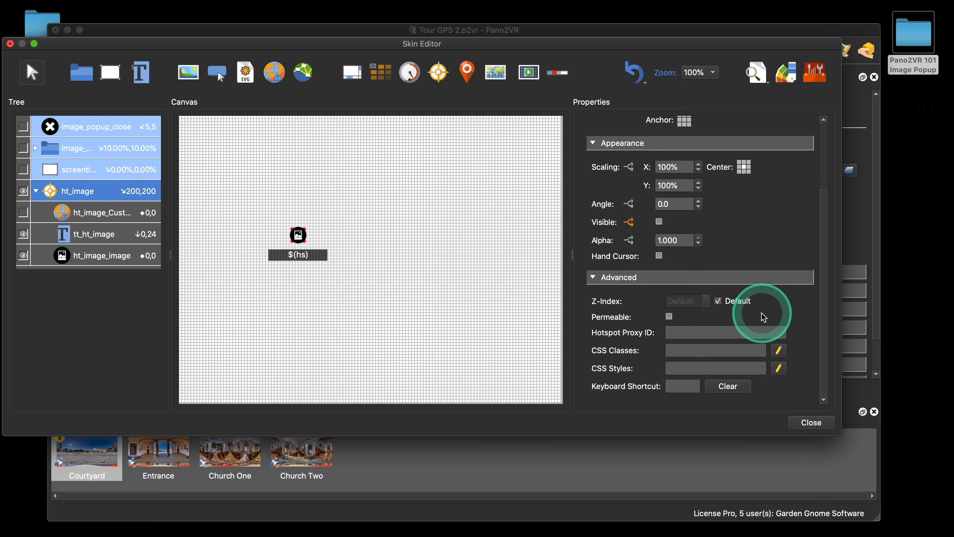
left_click(75, 191)
scroll(800, 291, "down", 2)
scroll(800, 291, "down", 5)
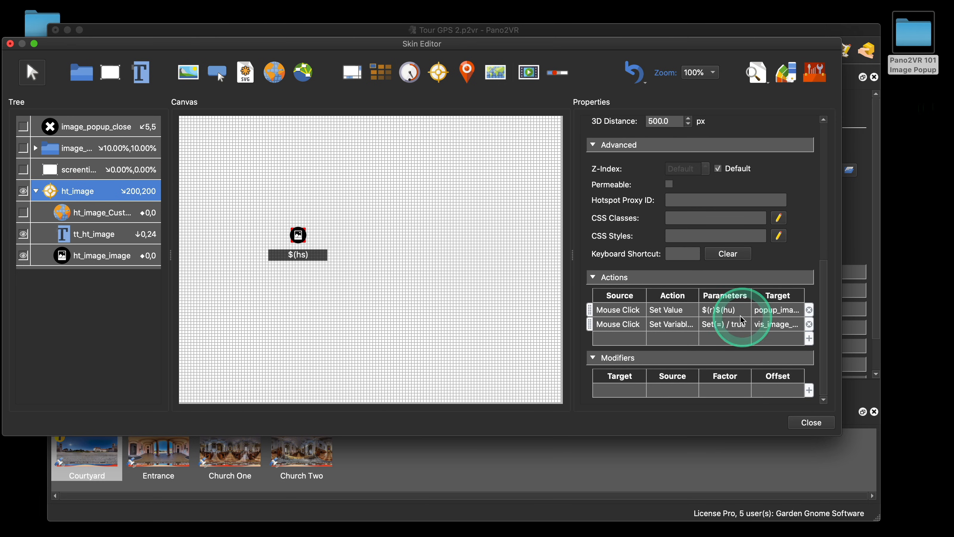
double_click(727, 310)
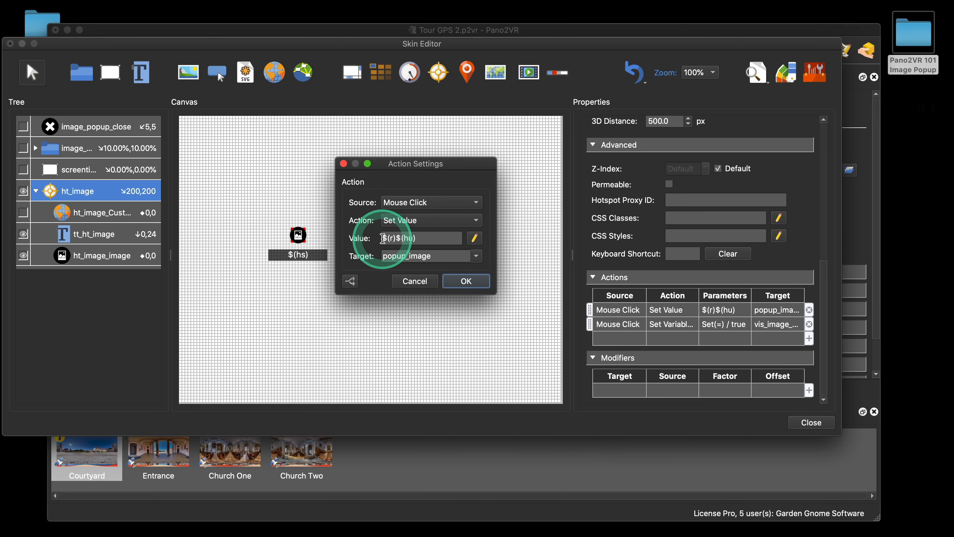
left_click_drag(383, 239, 396, 239)
left_click(424, 239)
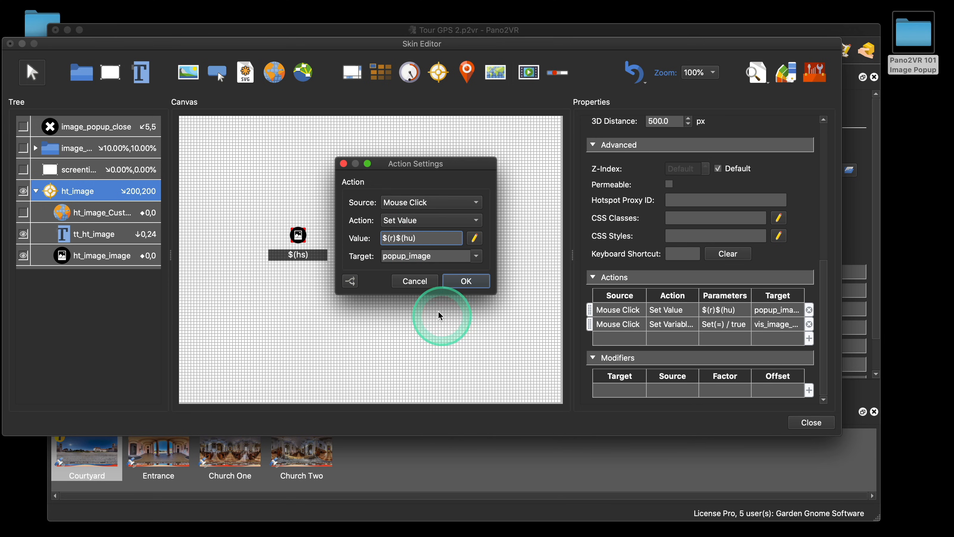
left_click(421, 287)
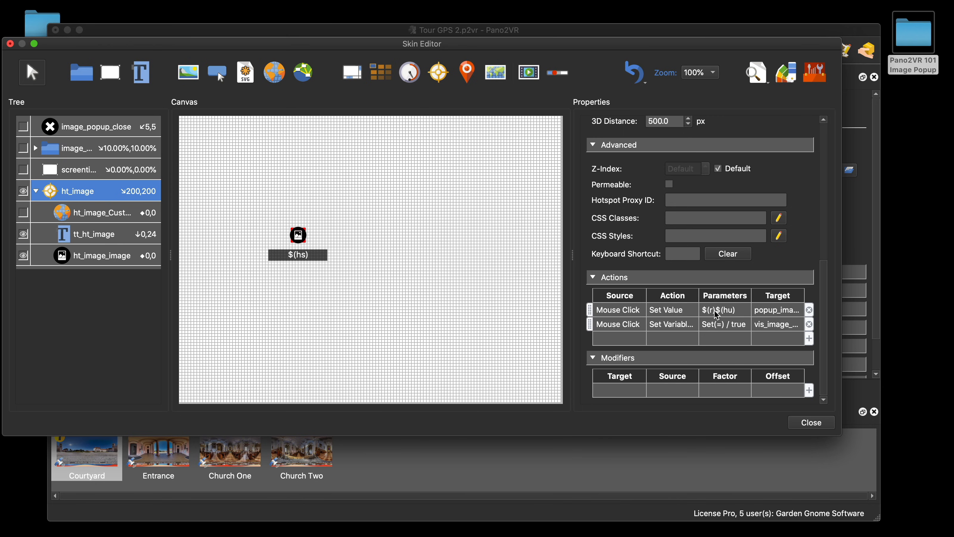
left_click(811, 423)
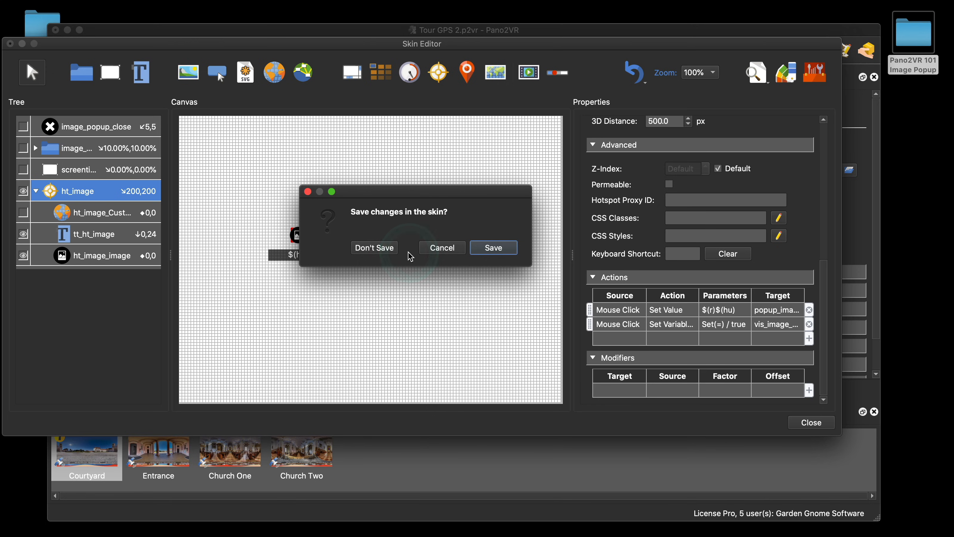
left_click(390, 248)
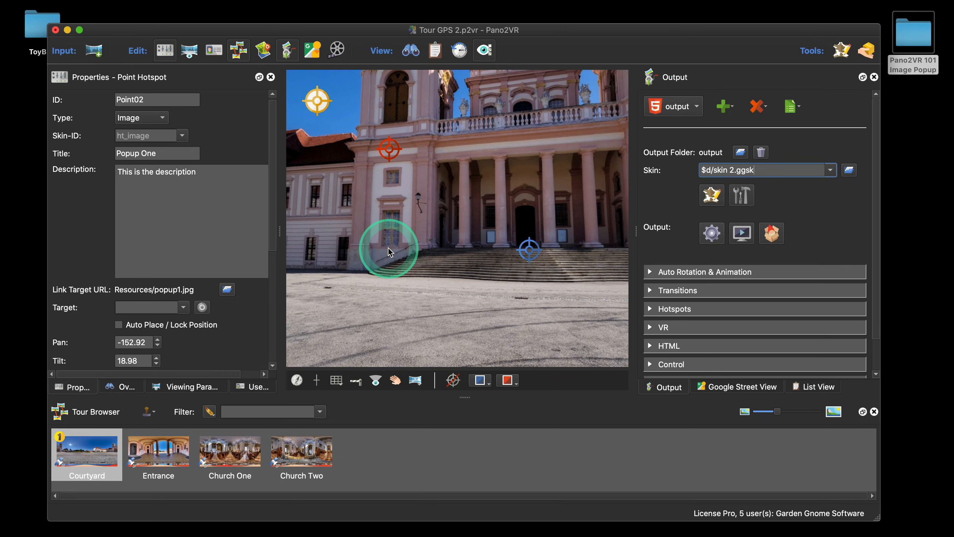
Step: Delete the URL hotspot placed between the two popup hotspots on the palace facade
left_click(389, 150)
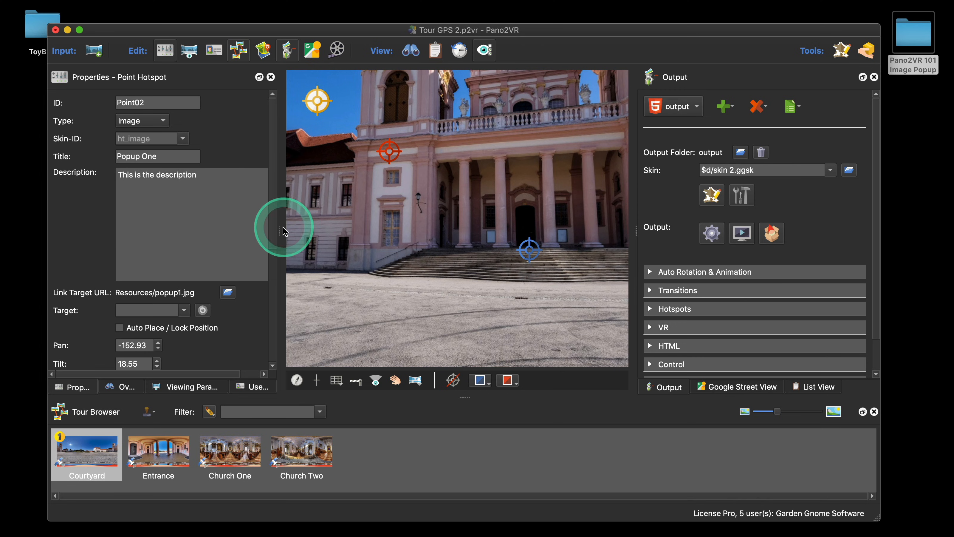
left_click_drag(280, 230, 299, 229)
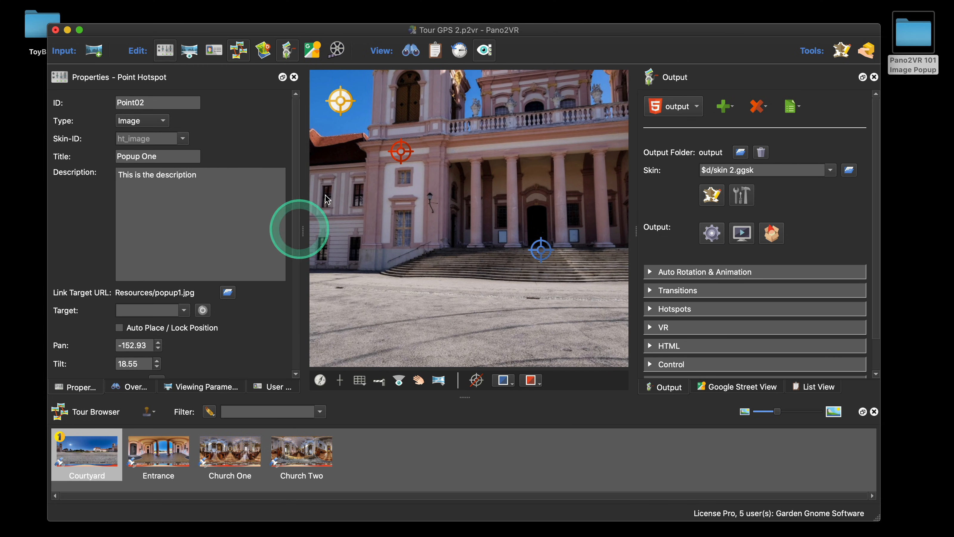
mouse_move(603, 32)
left_mouse_down()
mouse_move(585, 33)
mouse_move(603, 34)
left_mouse_up()
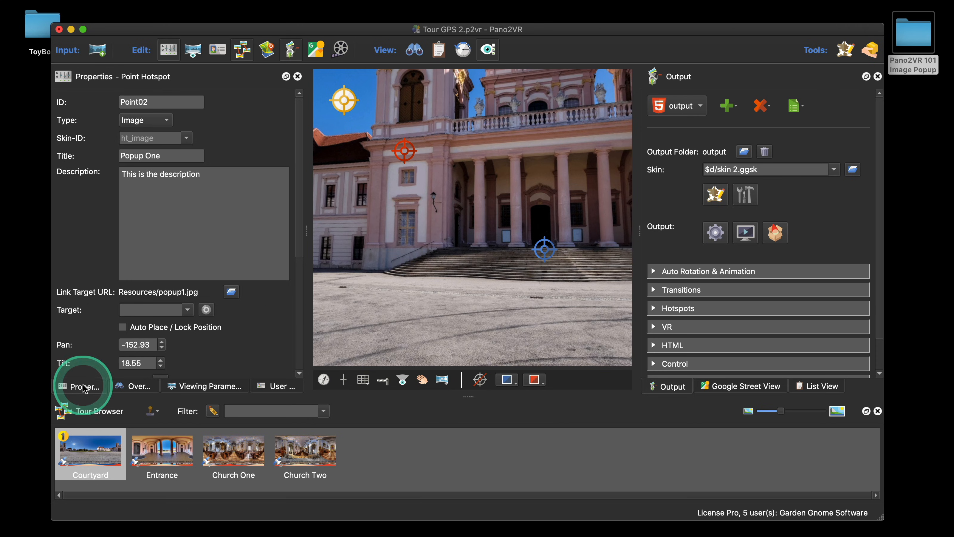
left_click(413, 275)
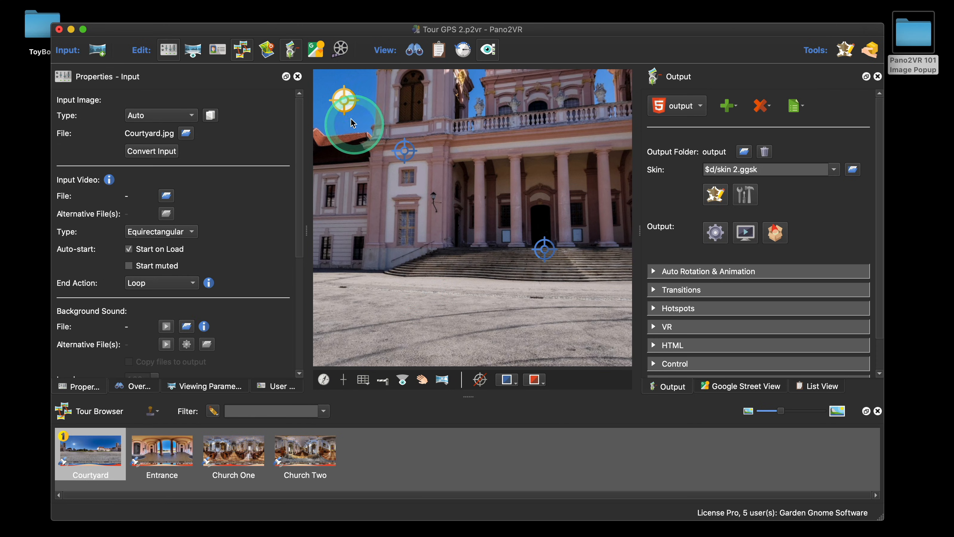
mouse_move(345, 100)
left_click(343, 210)
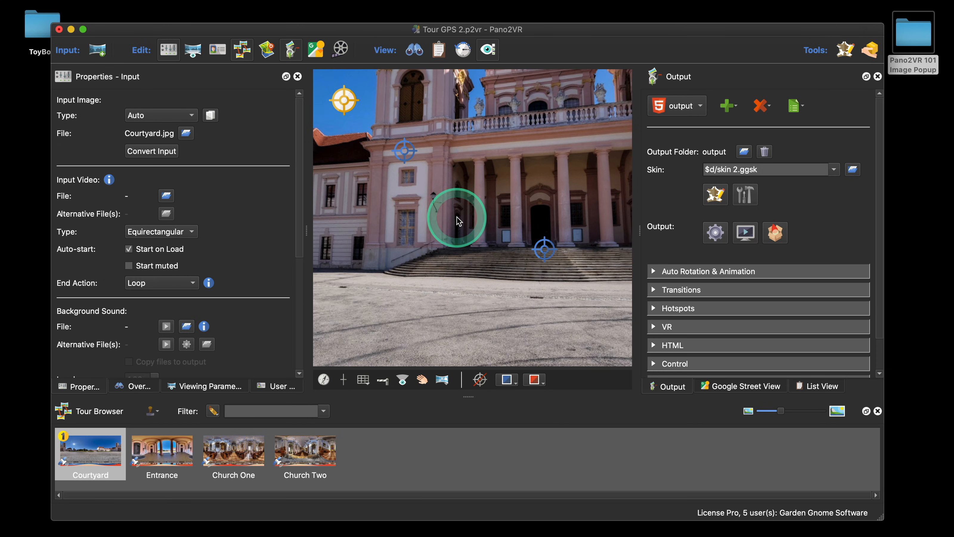
left_click(474, 166)
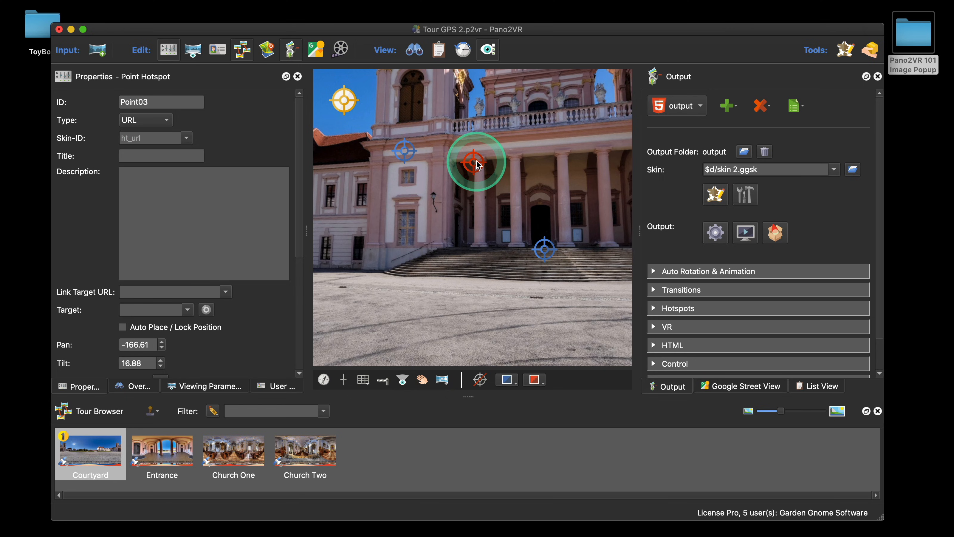
key("BackSpace")
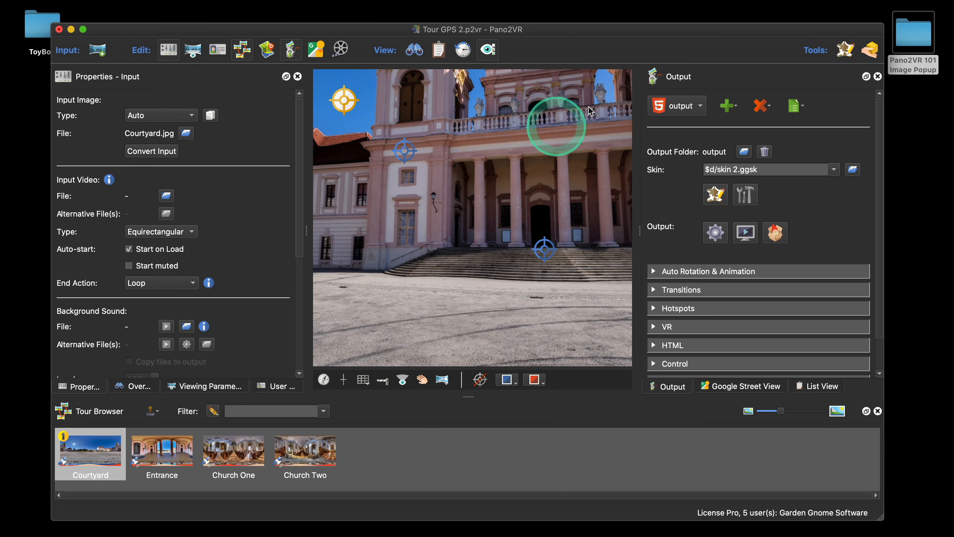
Step: Drag popup1.jpg from the project's Resources folder onto the panorama to create a new image hotspot
double_click(915, 45)
left_click_drag(527, 91, 530, 269)
left_click(472, 315)
double_click(472, 315)
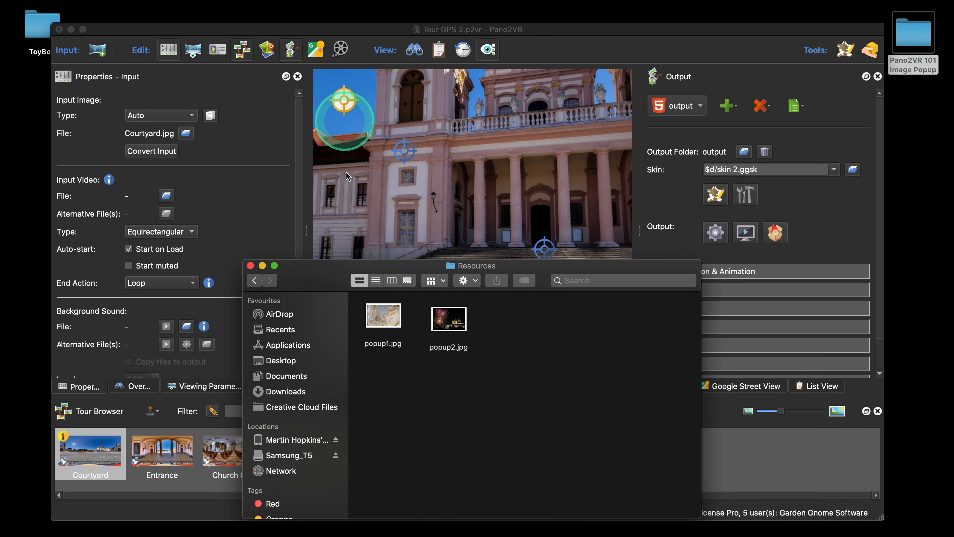
left_click(389, 320)
left_click_drag(389, 320, 517, 139)
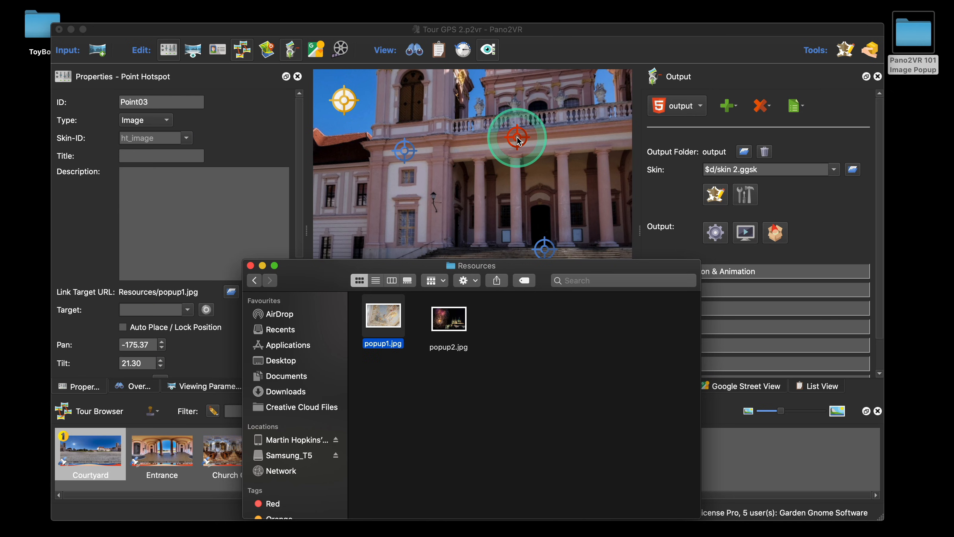
left_click(250, 266)
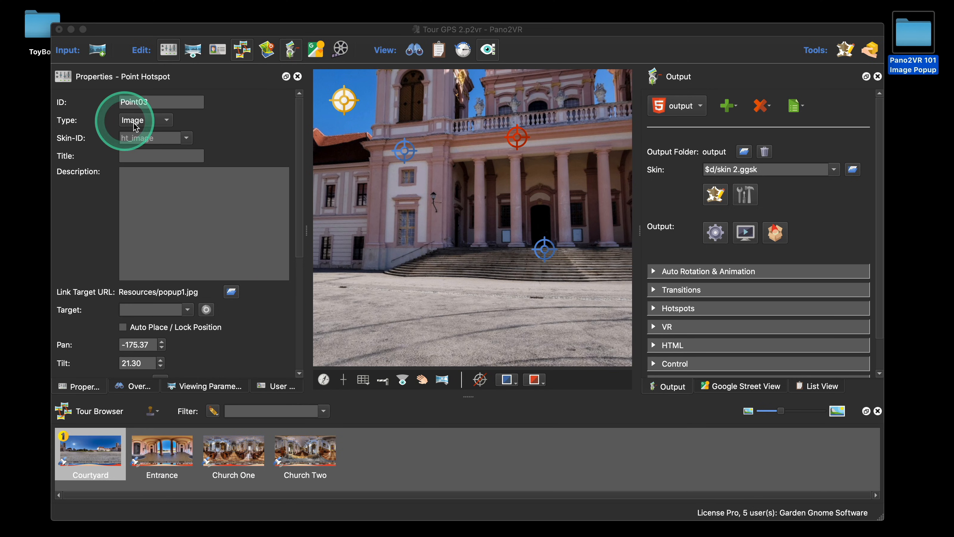
Step: Set the new image hotspot's title to Popup Two
left_click(147, 156)
type("Po")
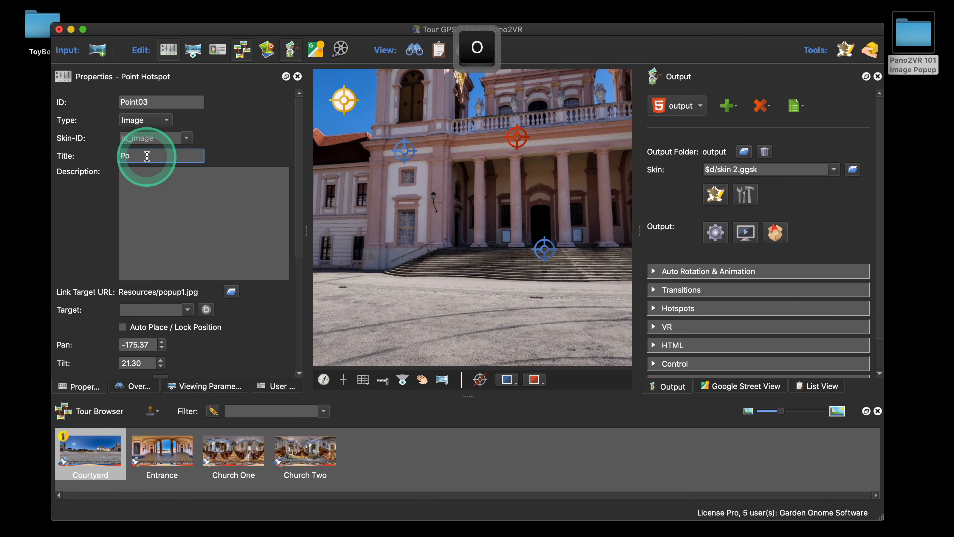
type("pup Two")
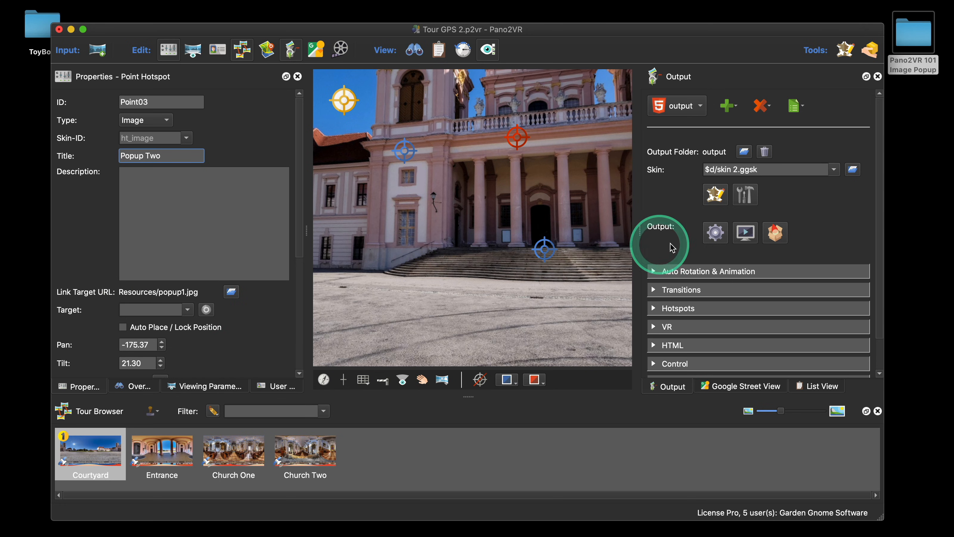
Step: Preview the tour in the browser, opening and closing both image popup hotspots
left_click(715, 232)
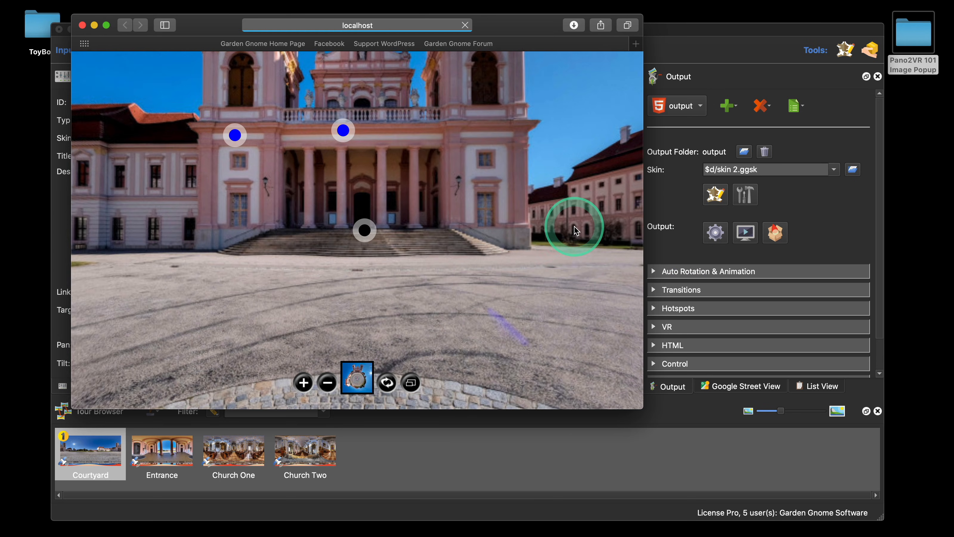
left_click(343, 131)
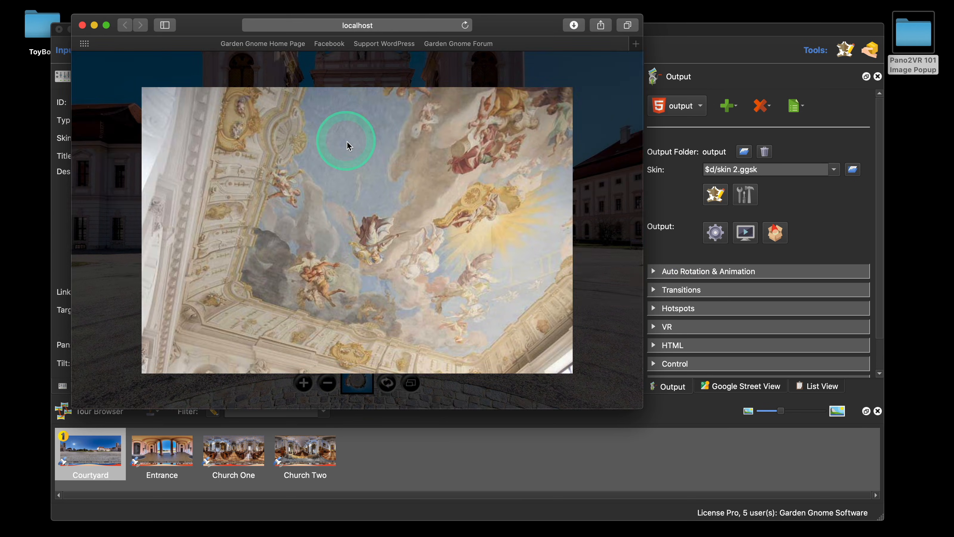
left_click(409, 135)
left_click(235, 134)
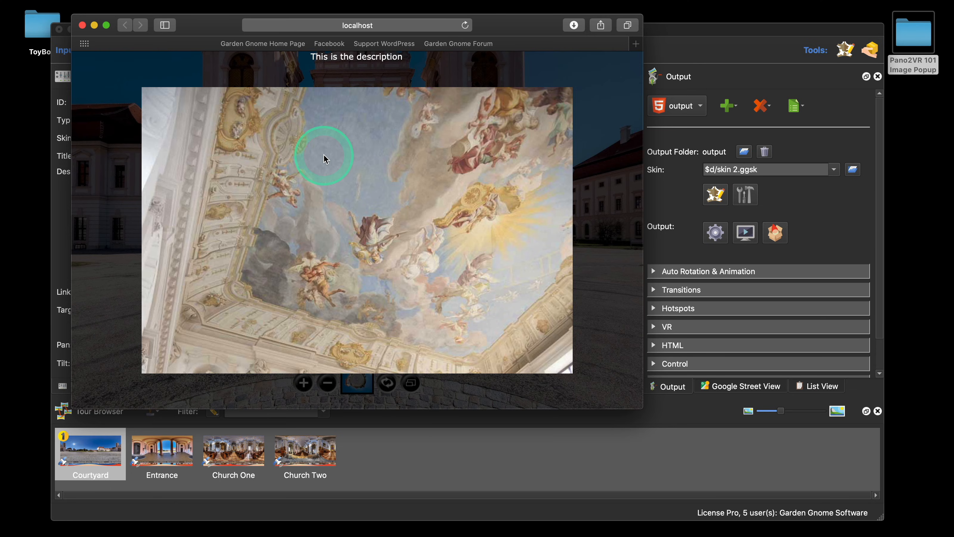
left_click(349, 177)
left_click(343, 131)
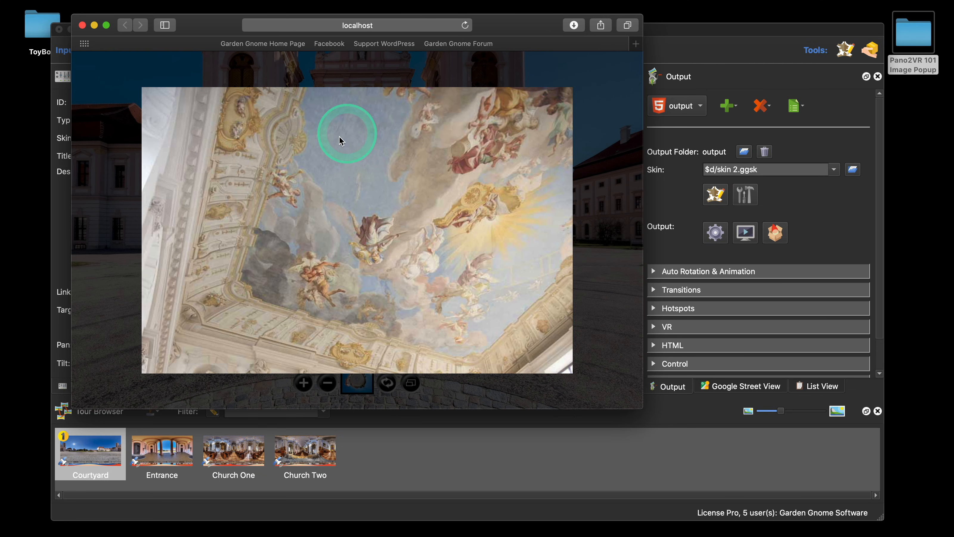
left_click(301, 150)
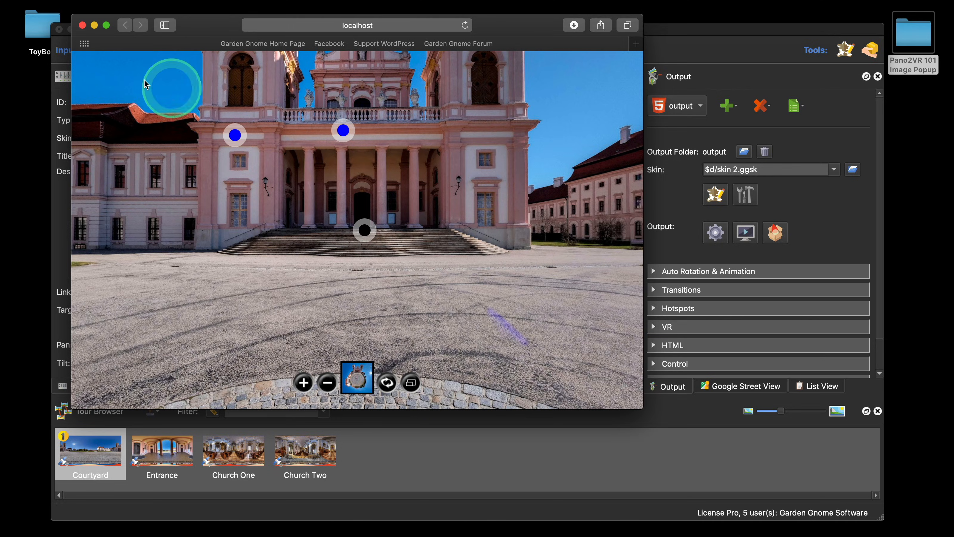
left_click(82, 25)
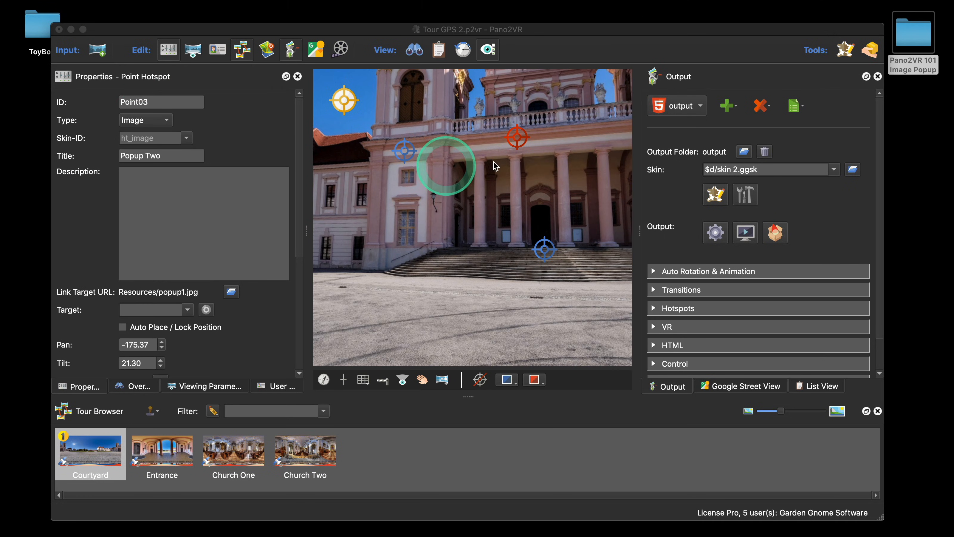
Step: Delete the Popup Two hotspot
left_click(522, 140)
key("BackSpace")
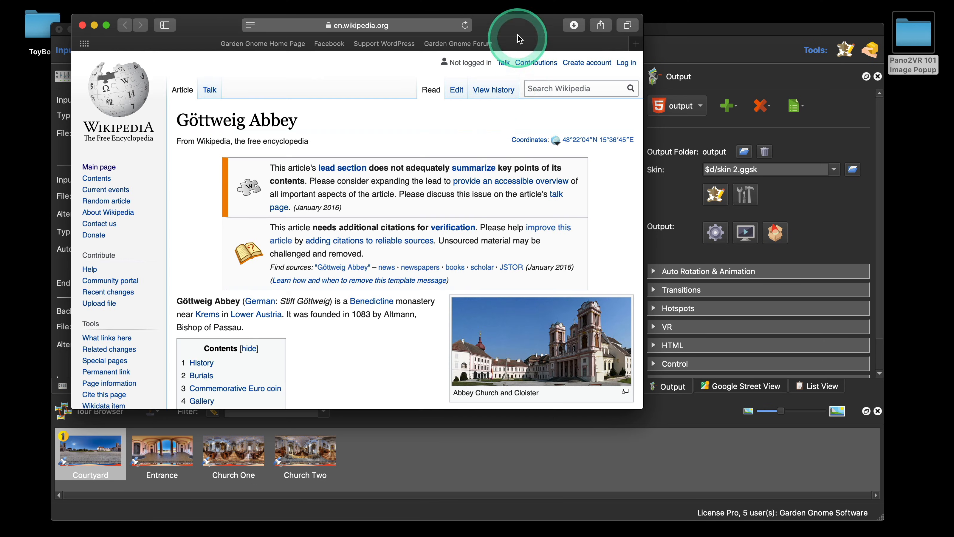
Step: Drag the Göttweig Abbey photo from the Wikipedia page onto the panorama to create an image hotspot
left_click_drag(518, 23, 619, 90)
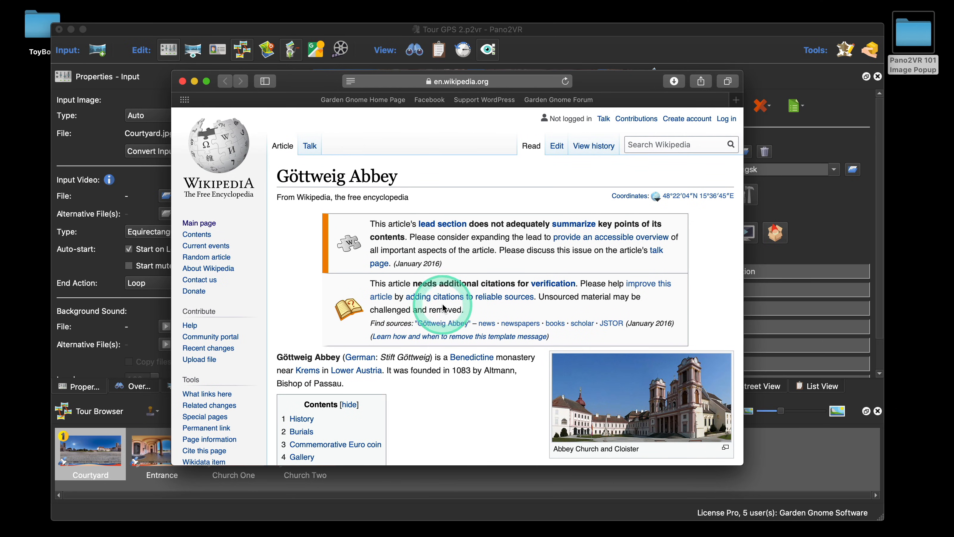
scroll(444, 308, "down", 10)
scroll(691, 286, "up", 2)
left_click(702, 262)
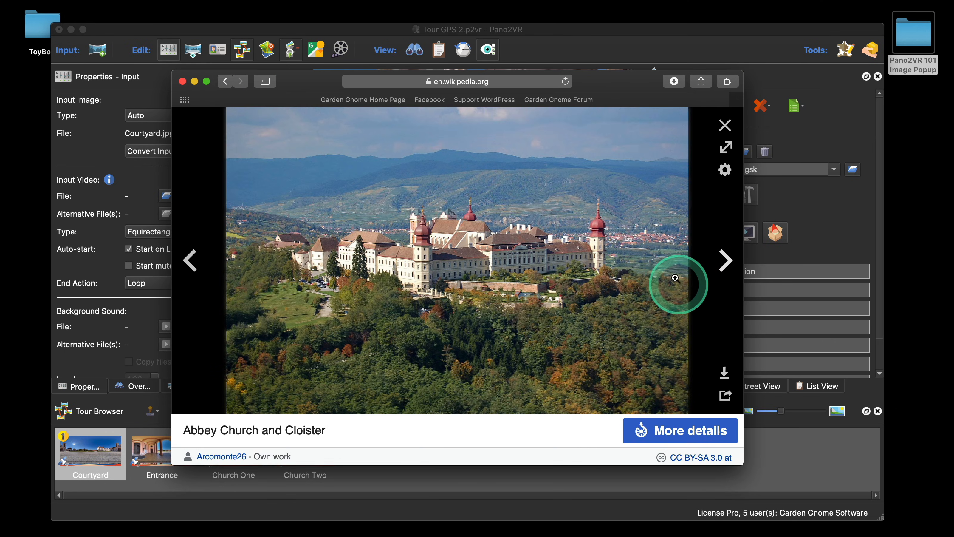
left_click_drag(607, 81, 641, 266)
left_click_drag(512, 322, 547, 144)
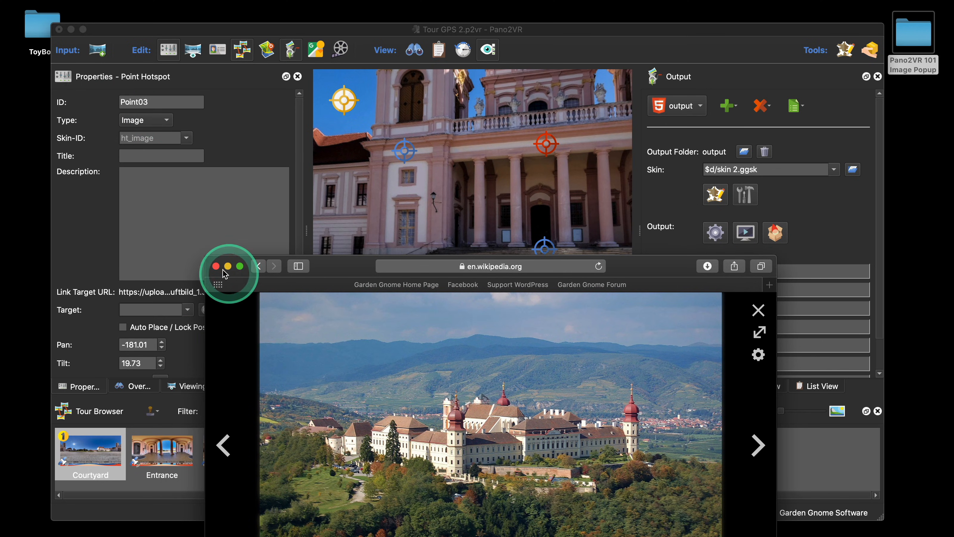
Step: Close the Wikipedia window and title the new Göttweig Abbey image hotspot Popup Two
left_click(216, 265)
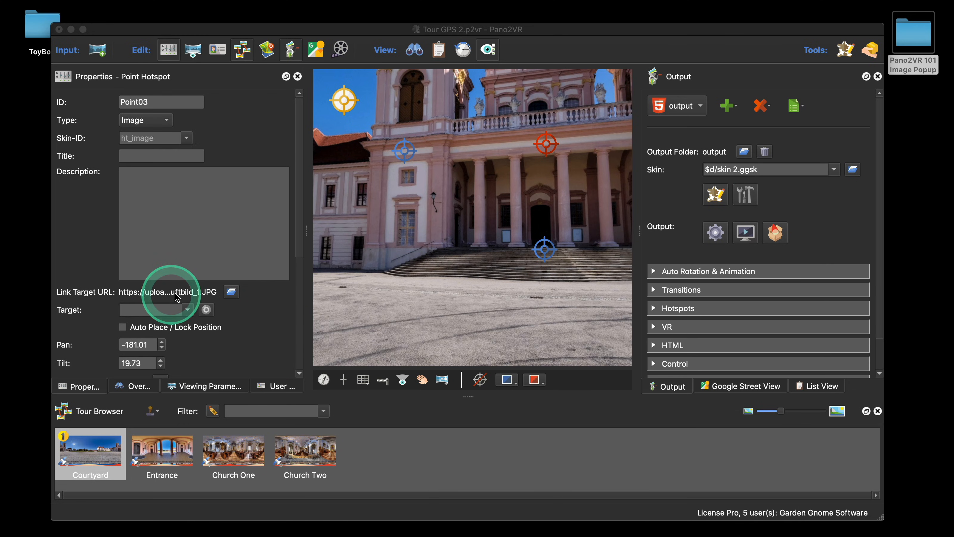
left_click(164, 155)
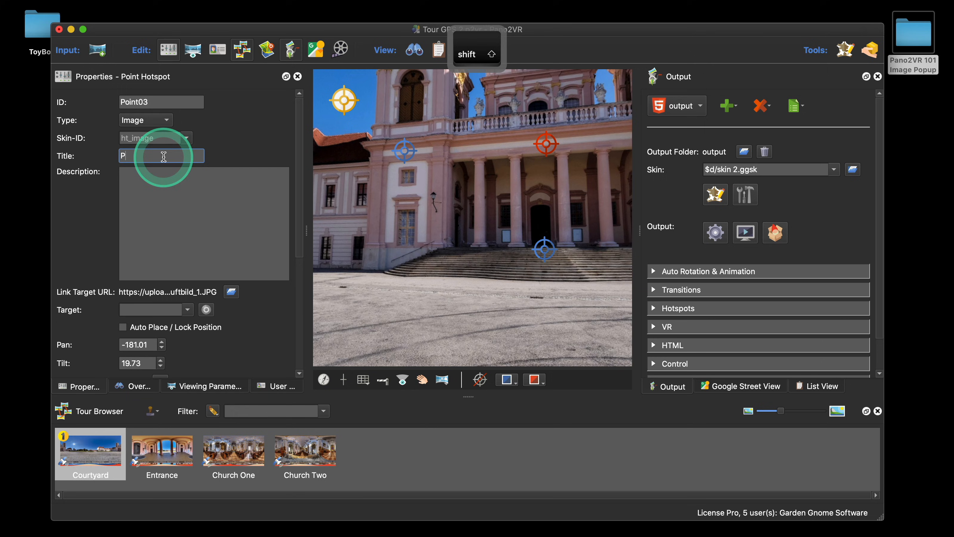
type("PopupTwo")
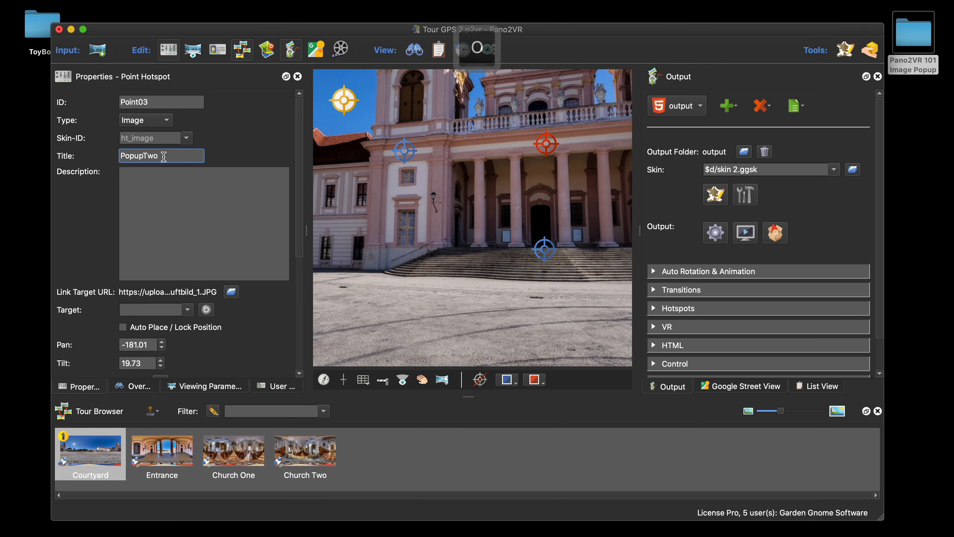
left_click(141, 156)
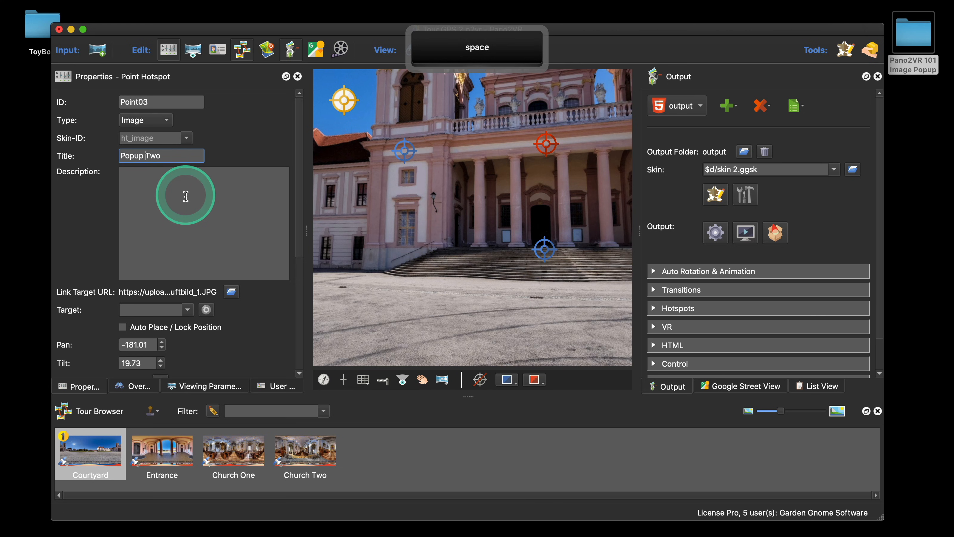
Step: Generate the output and preview the tour in the browser, opening and closing the new image popup
left_click(717, 236)
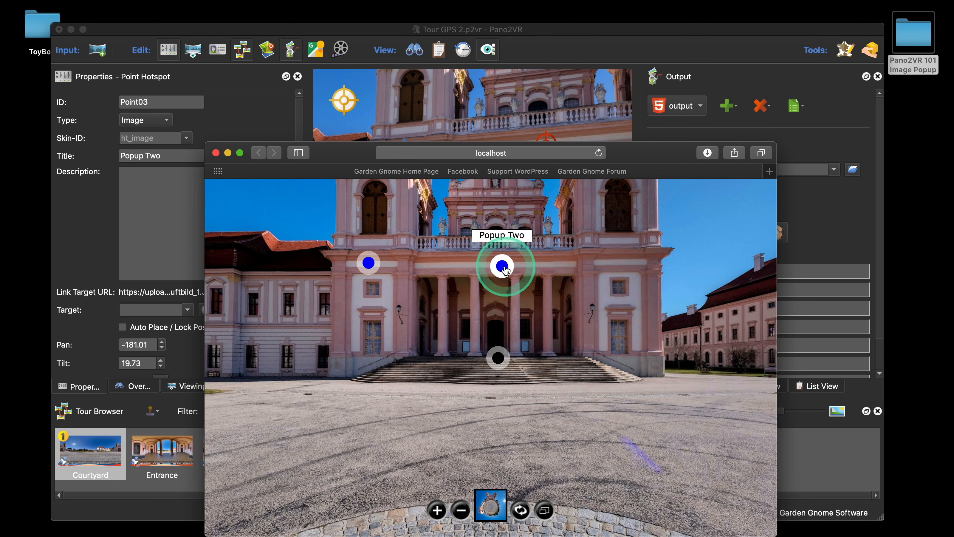
left_click(505, 268)
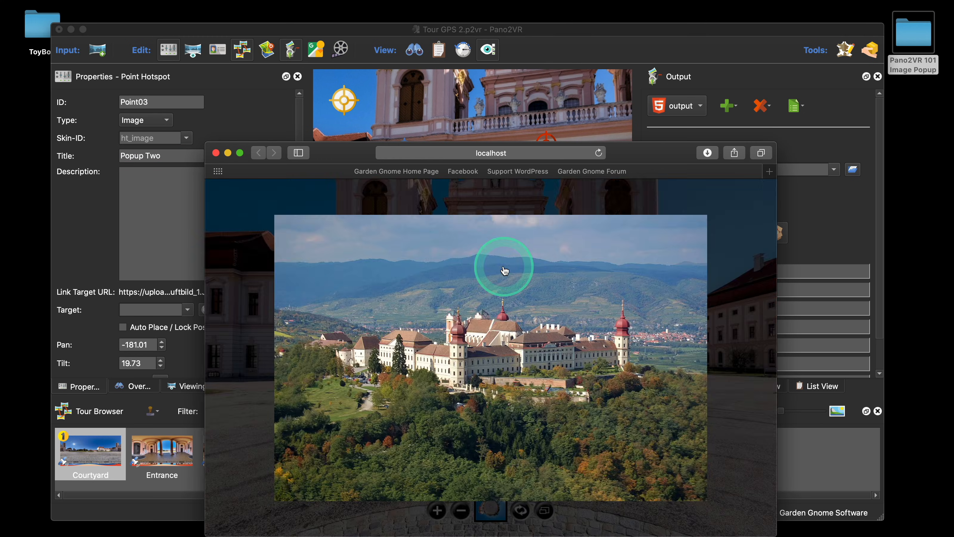
left_click_drag(607, 173, 591, 77)
left_click(584, 217)
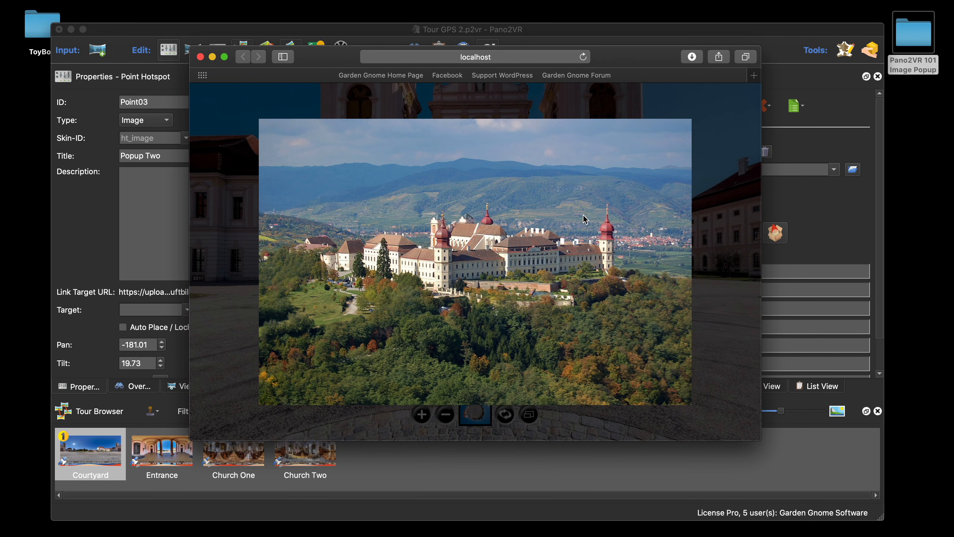
left_click(585, 219)
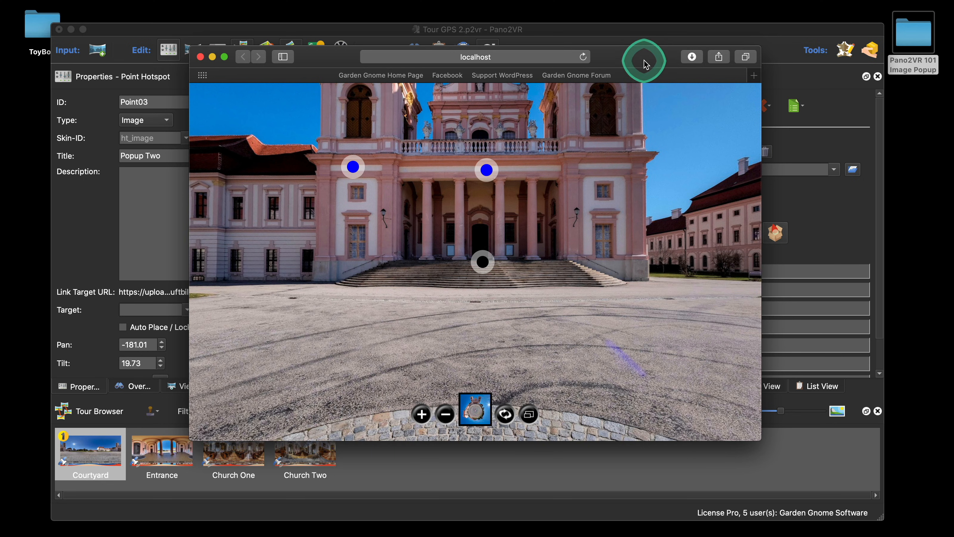
left_click_drag(639, 59, 637, 74)
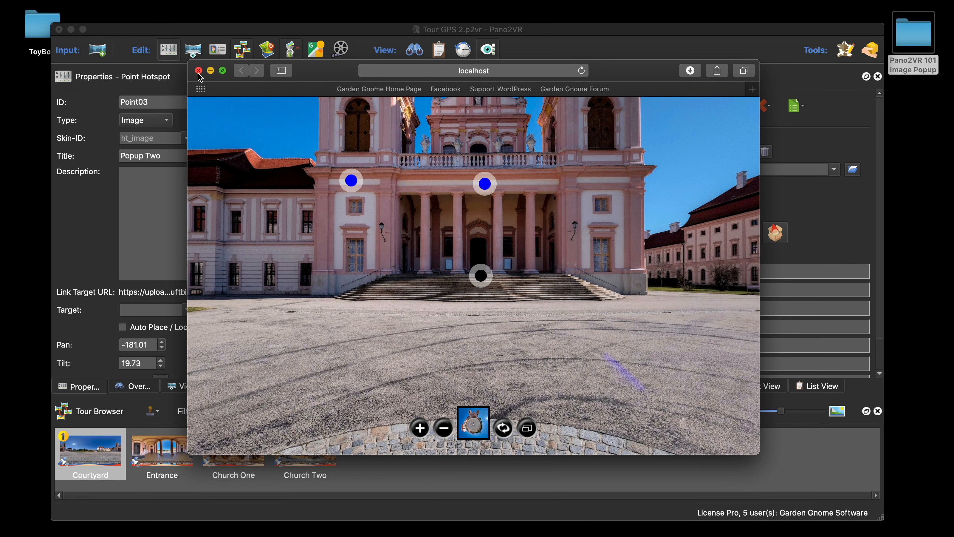
double_click(40, 23)
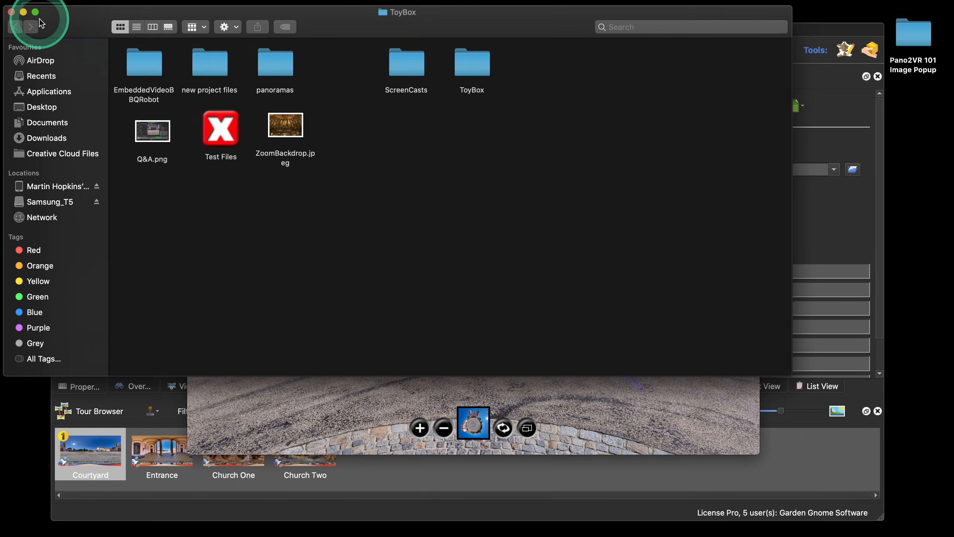
left_click(326, 166)
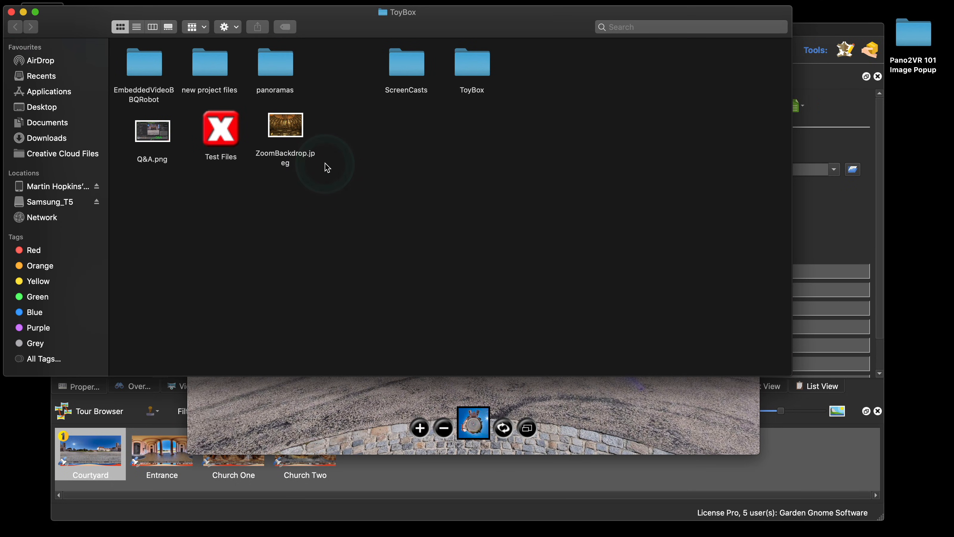
left_click(12, 13)
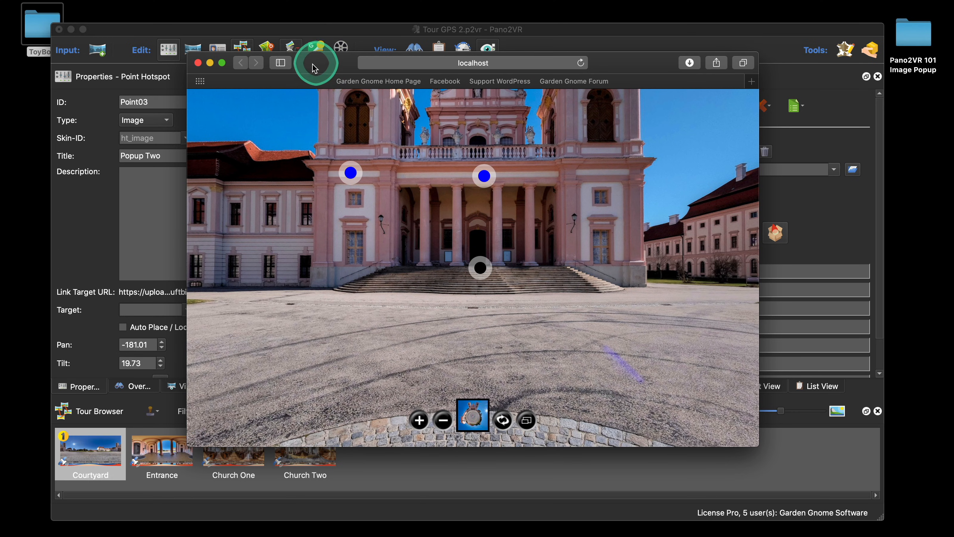
left_click_drag(306, 71, 297, 74)
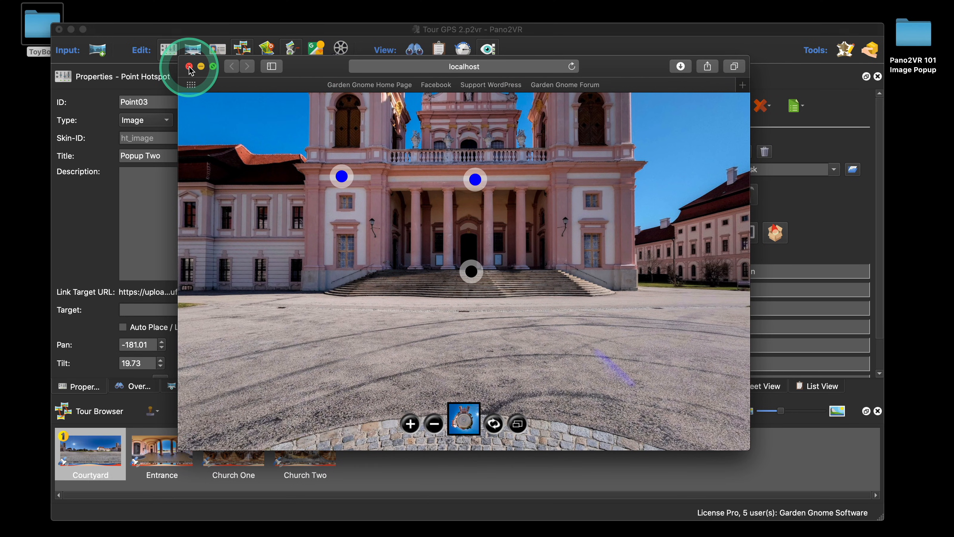
left_click(189, 67)
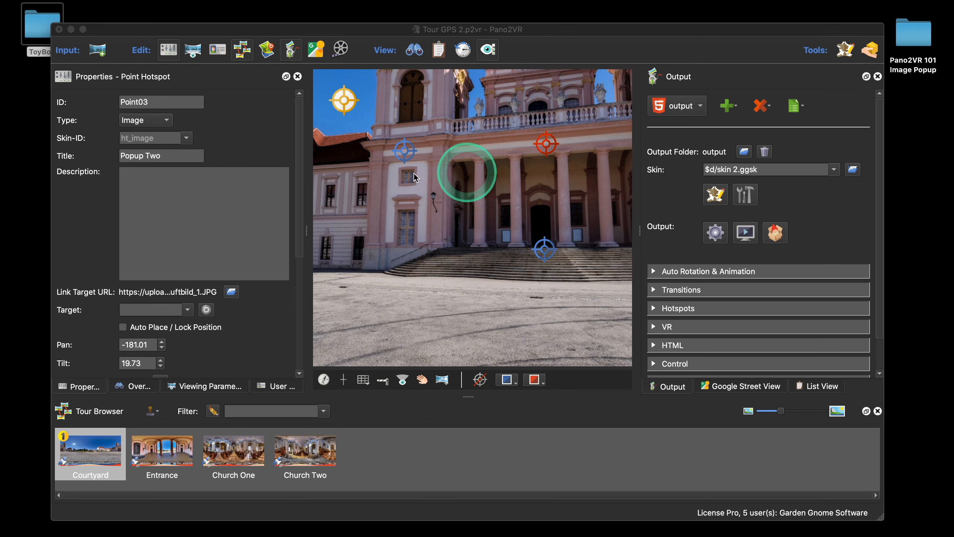
Step: Inspect the output folder's images subfolder in the project folder and the skin's element tree in the Skin Editor
left_click_drag(686, 29, 639, 35)
double_click(913, 33)
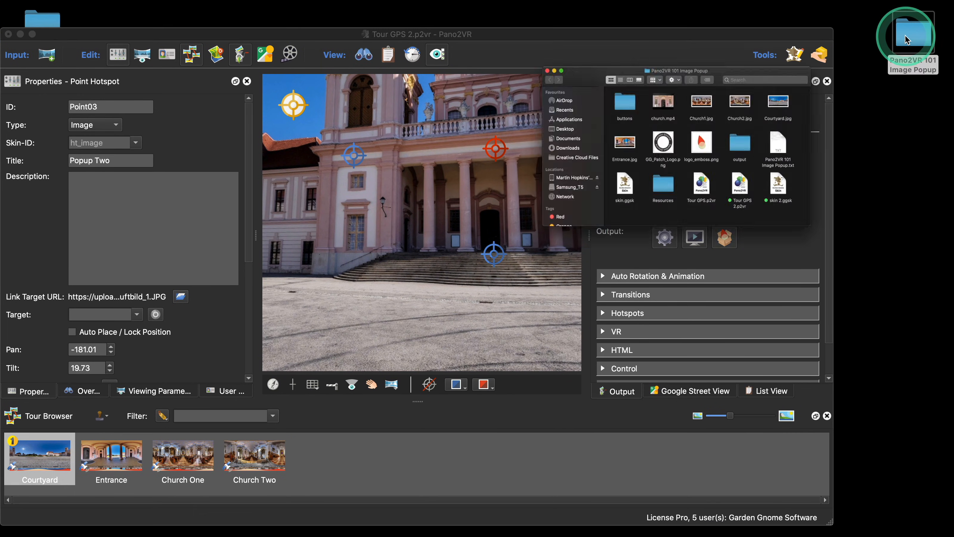
double_click(588, 237)
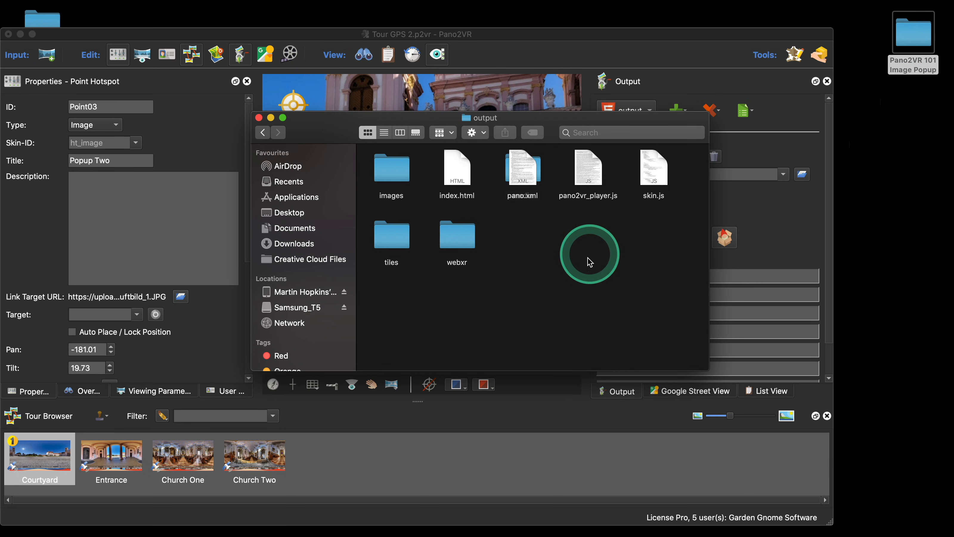
right_click(571, 262)
mouse_move(639, 364)
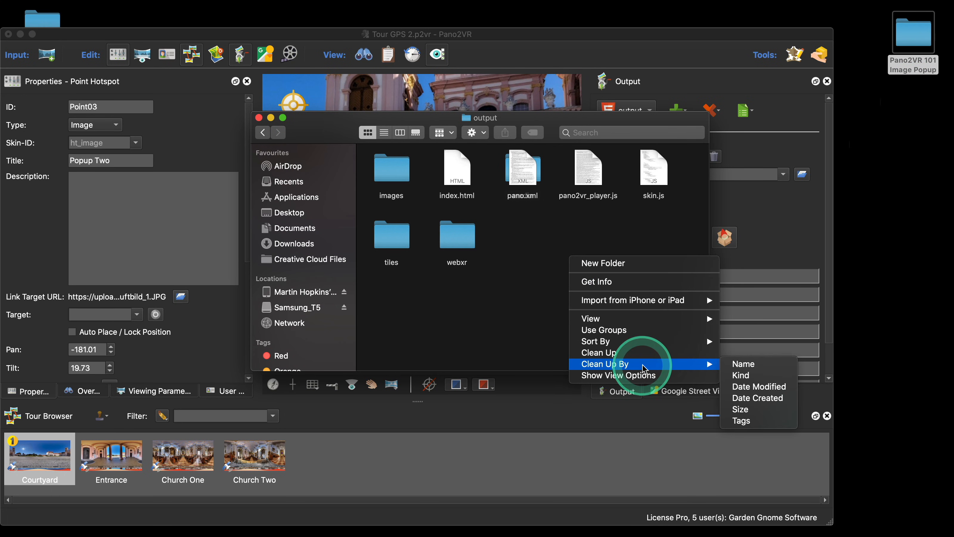
left_click(737, 365)
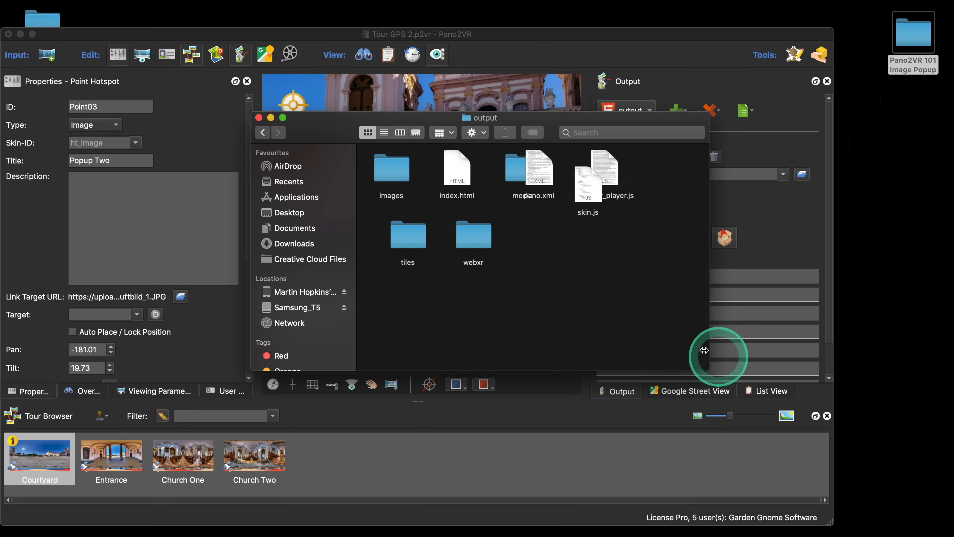
double_click(391, 169)
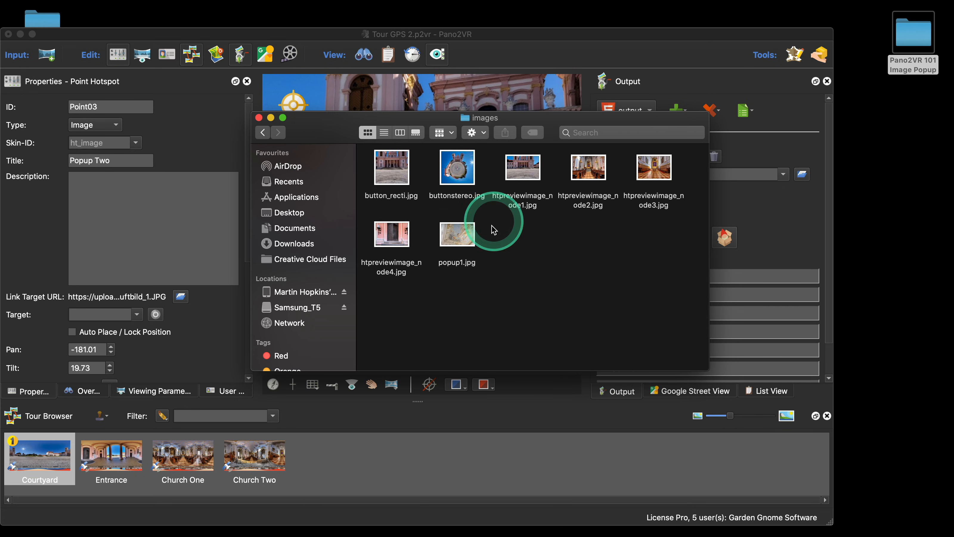
left_click(258, 118)
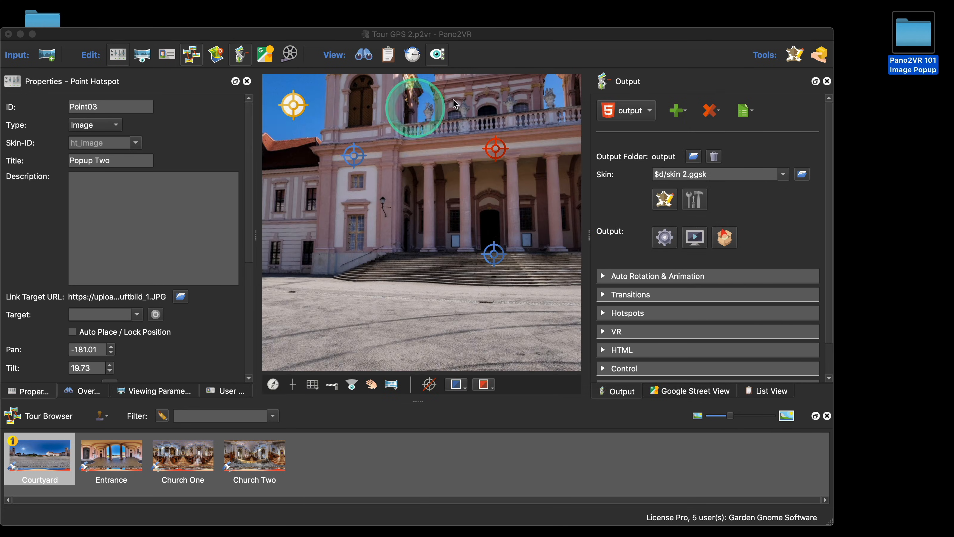
left_click(670, 204)
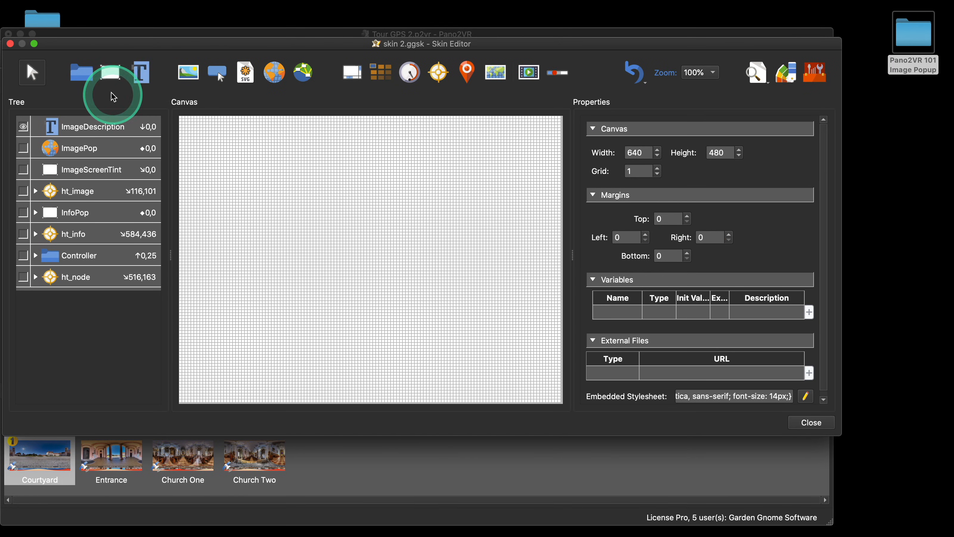
left_click(11, 44)
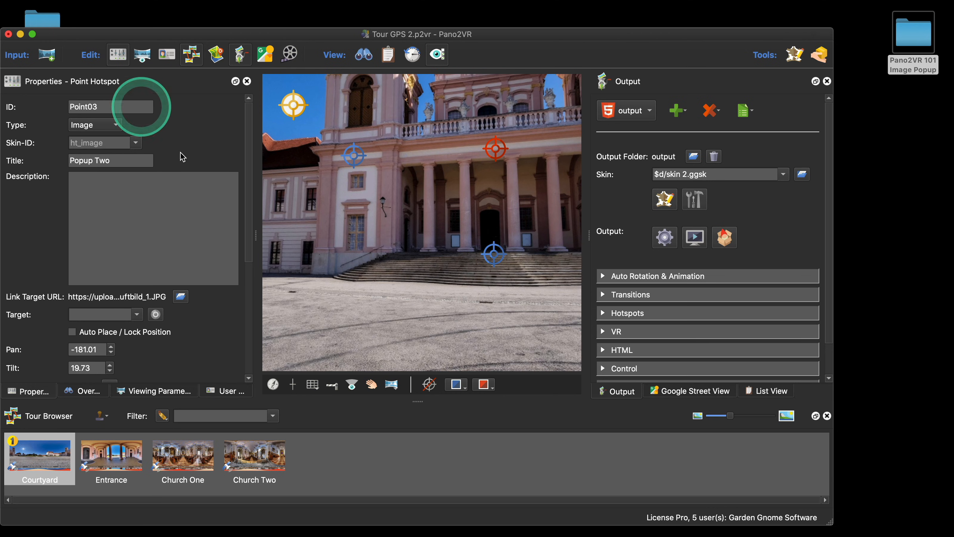
Step: Add popup1.jpg and popup2.jpg from the Resources folder as assets in the output's Advanced settings
scroll(663, 203, "down", 2)
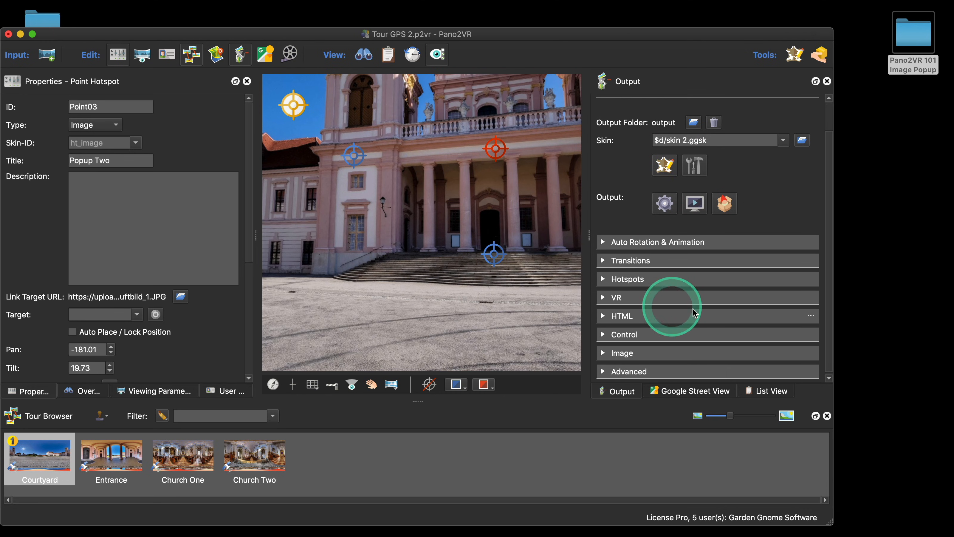
scroll(714, 304, "down", 1)
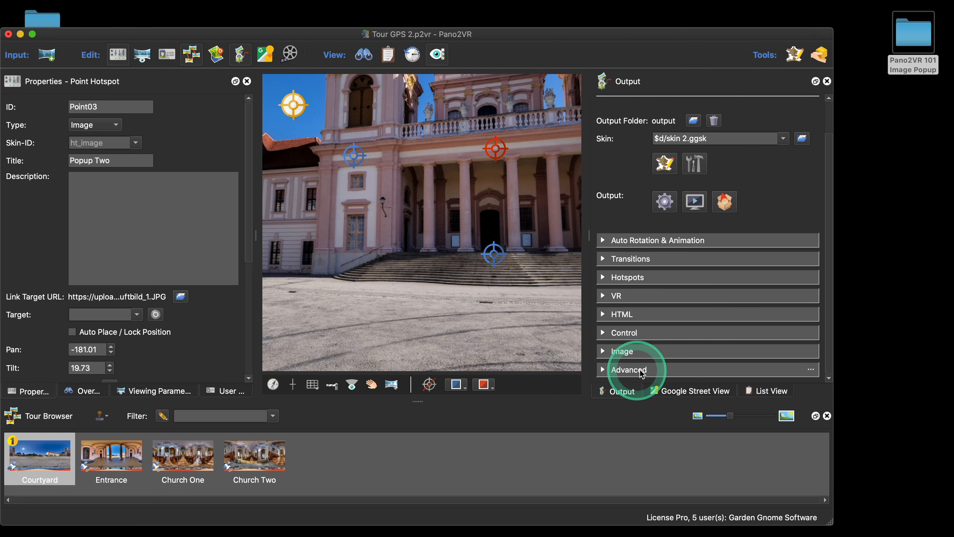
left_click(602, 372)
scroll(665, 317, "down", 10)
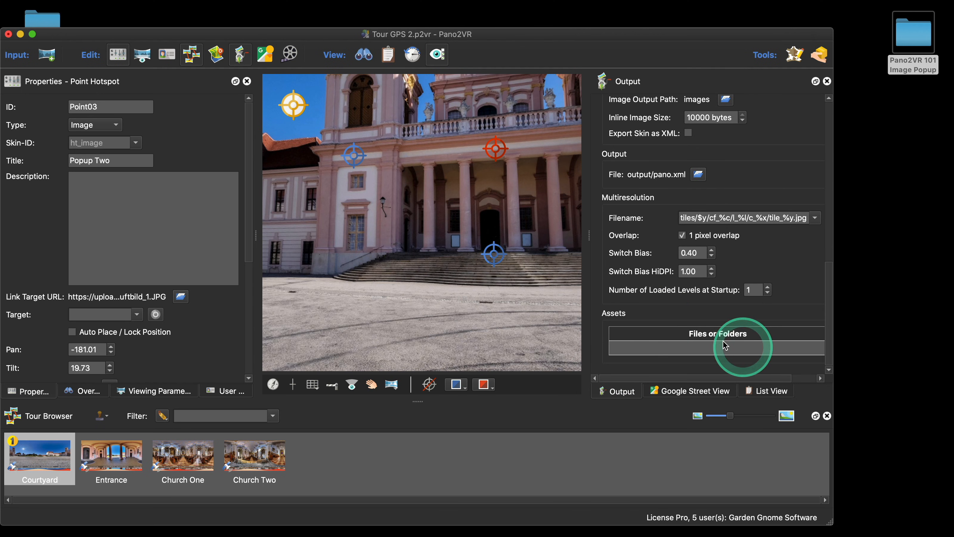
left_click_drag(588, 235, 550, 237)
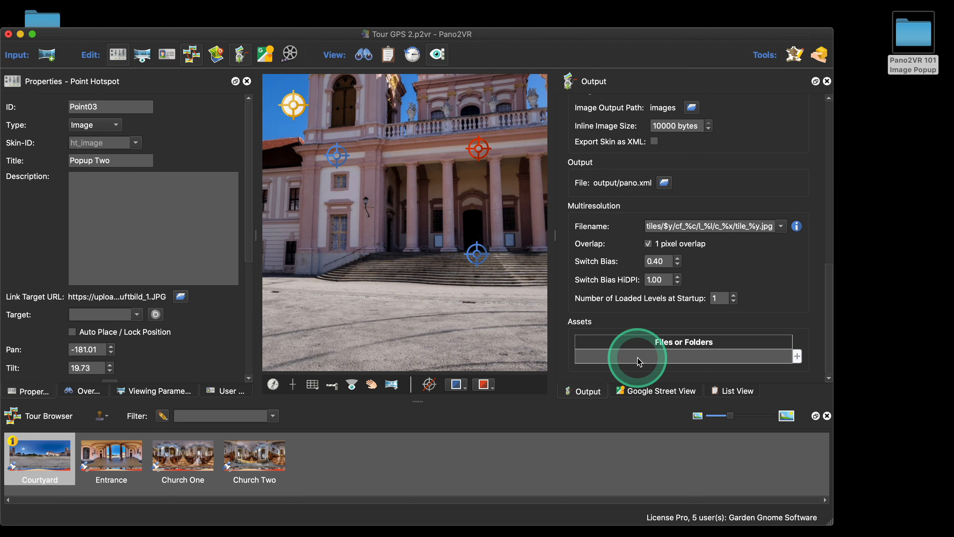
left_click(797, 356)
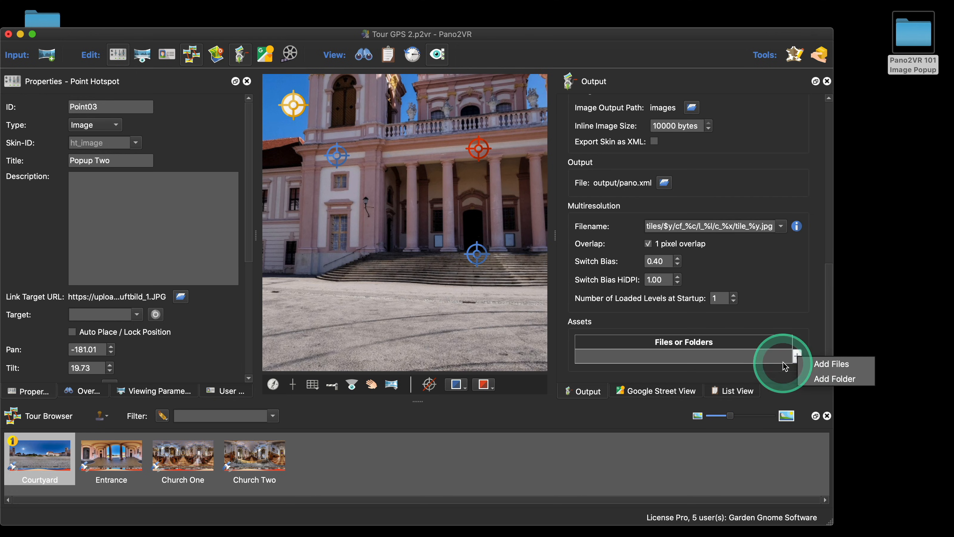
left_click(828, 380)
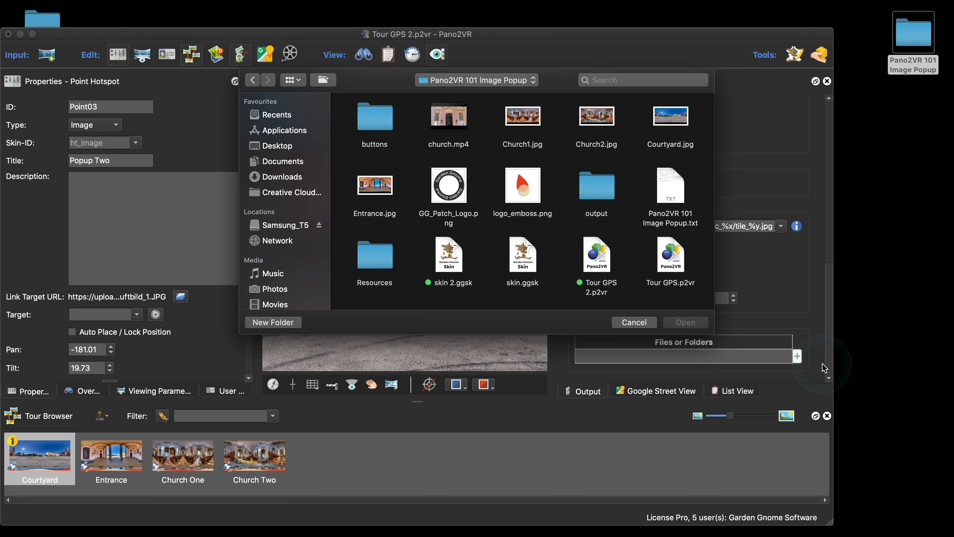
double_click(374, 259)
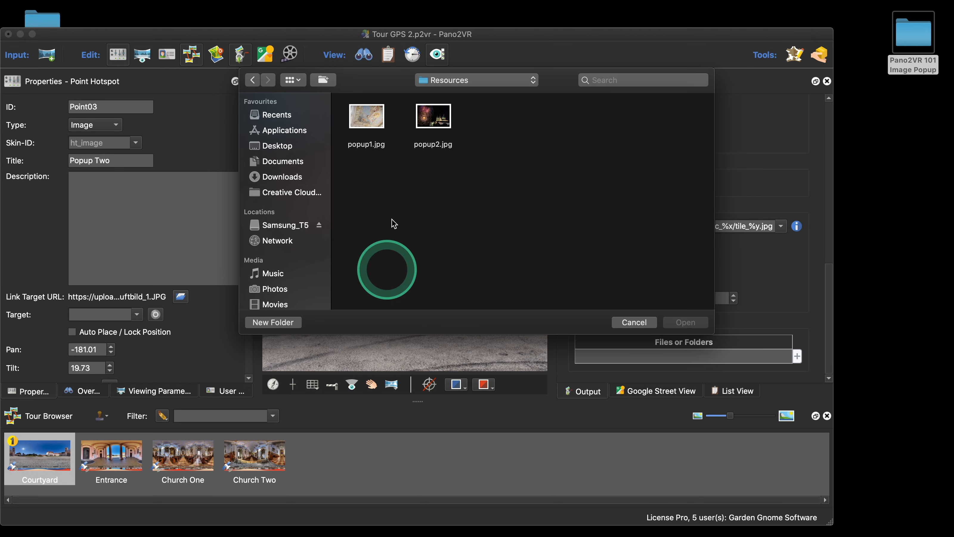
left_click(370, 147)
left_click(434, 124, "shift")
left_click(686, 322)
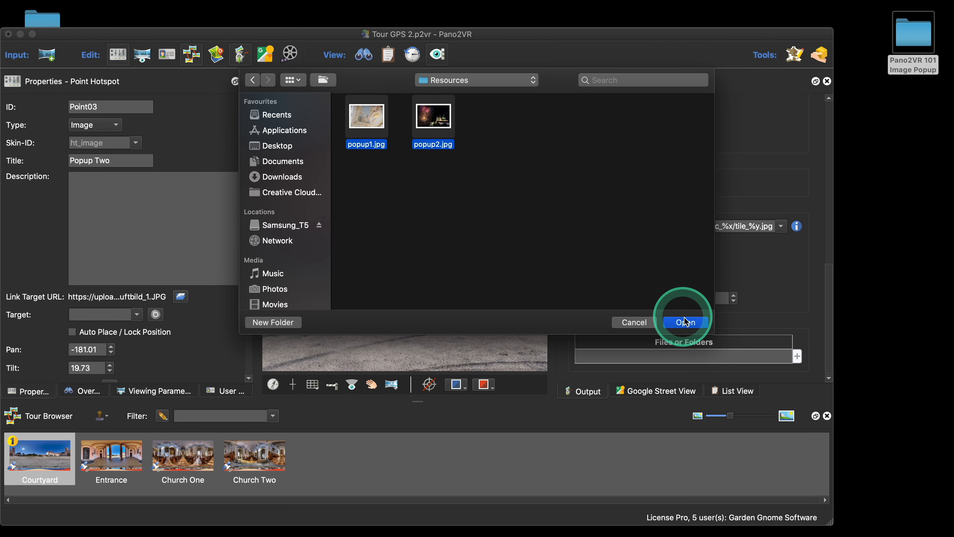
Step: Regenerate the output and open the tour preview in the browser
scroll(717, 288, "down", 2)
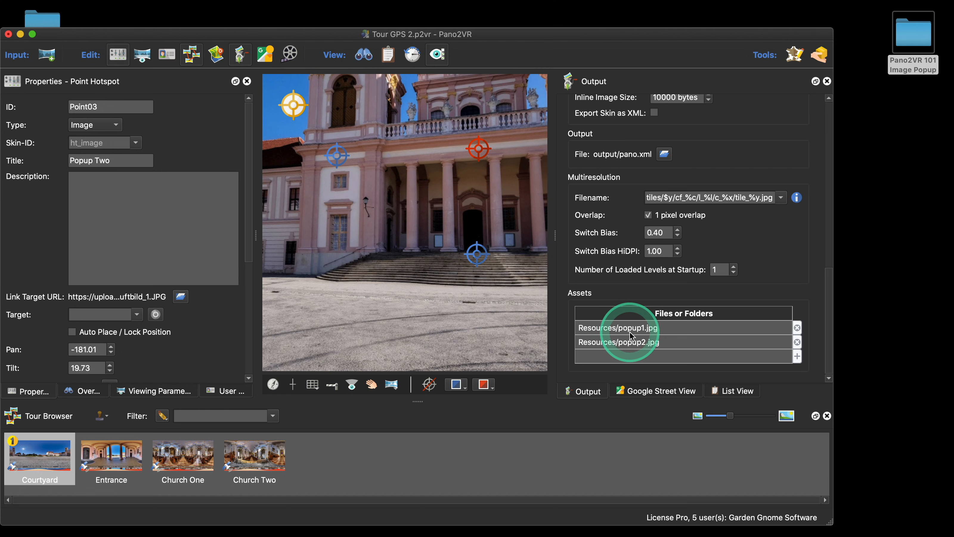
scroll(627, 331, "up", 1)
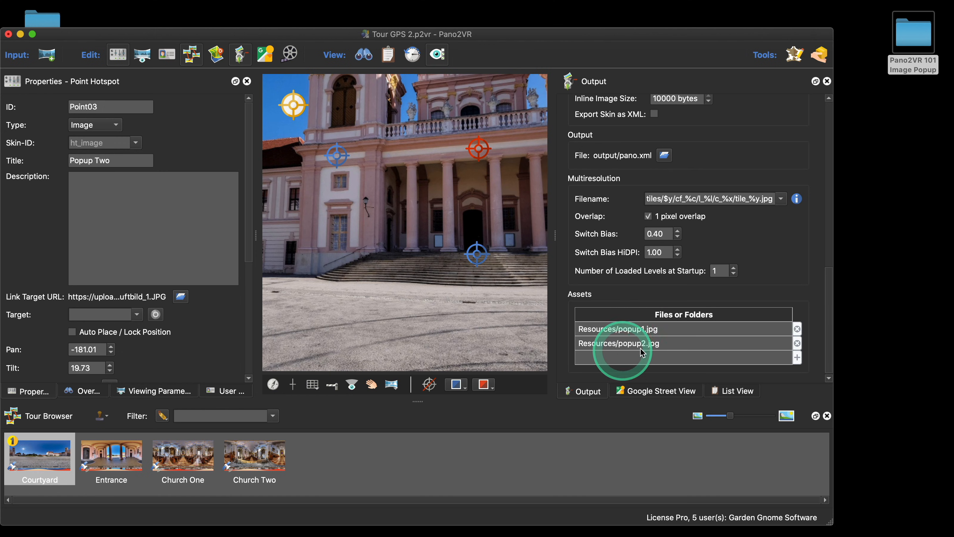
scroll(657, 349, "down", 1)
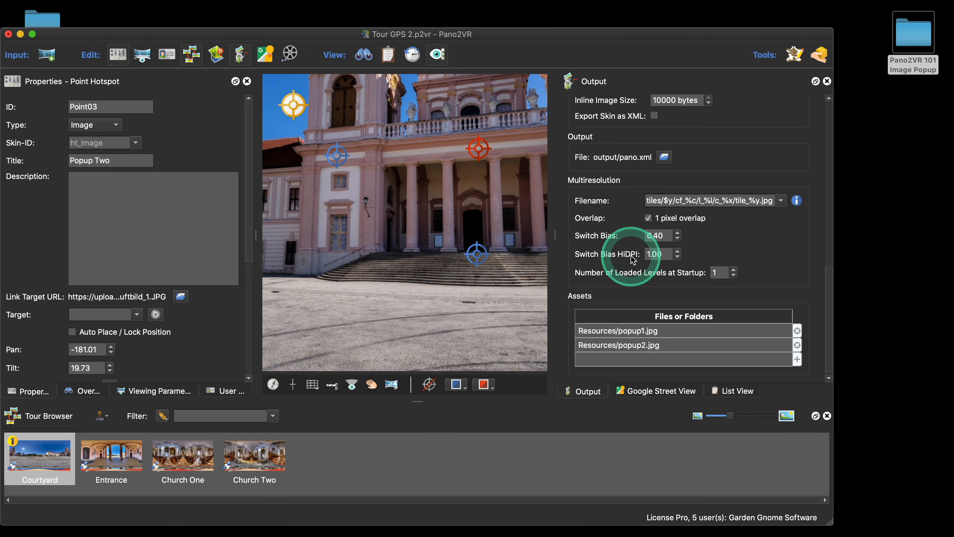
scroll(635, 260, "up", 10)
scroll(633, 260, "up", 5)
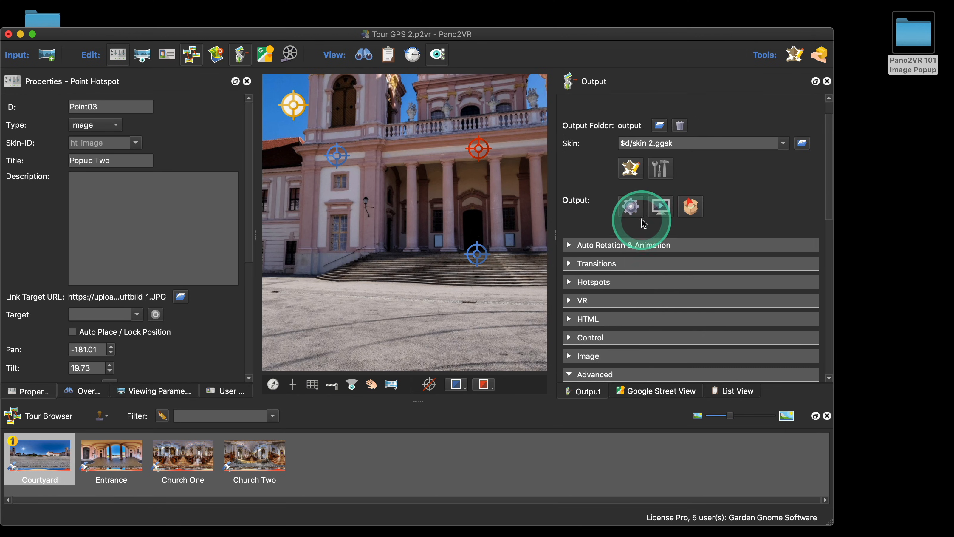
left_click(630, 206)
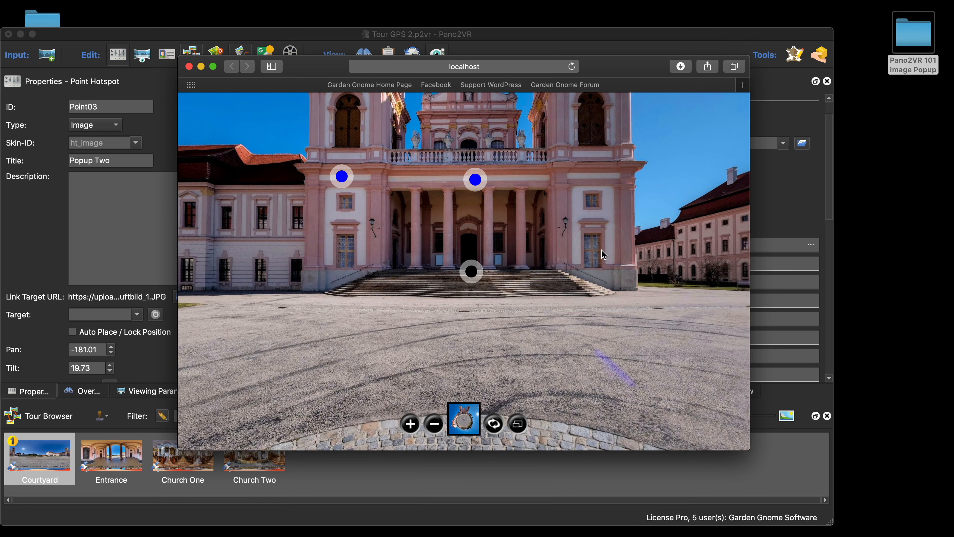
Step: Close the tour preview and inspect the assets subfolder inside the output folder in Finder
left_click(189, 66)
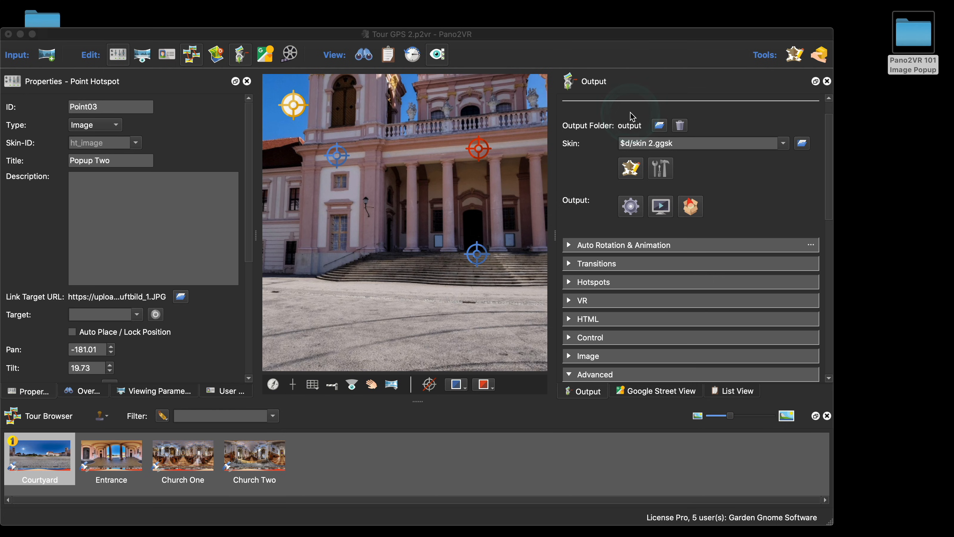
left_click(626, 126)
right_click(627, 129)
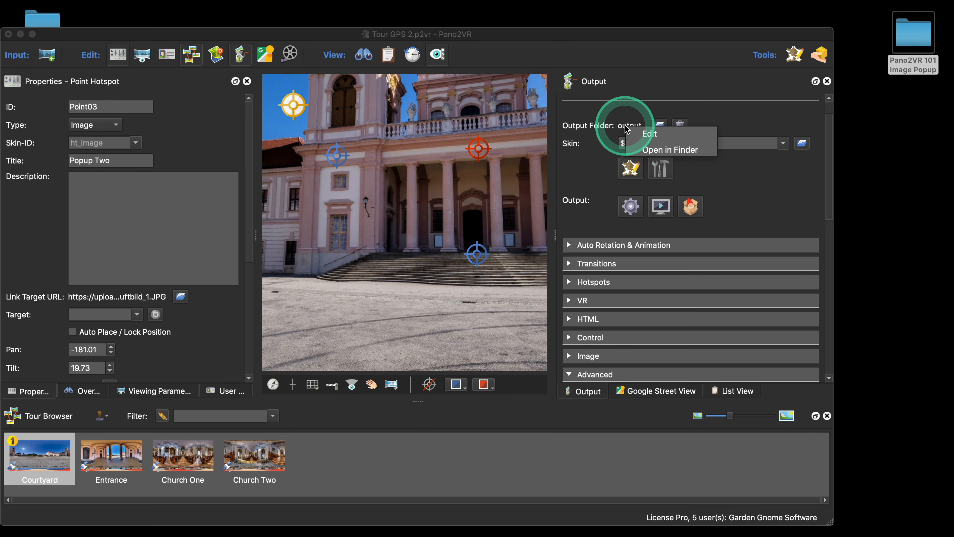
left_click(672, 150)
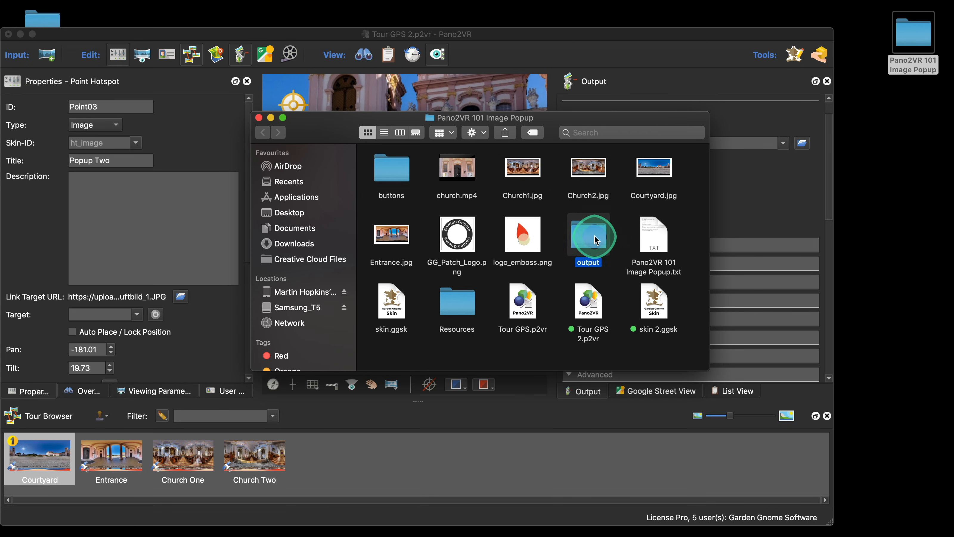
double_click(592, 240)
left_click(588, 388)
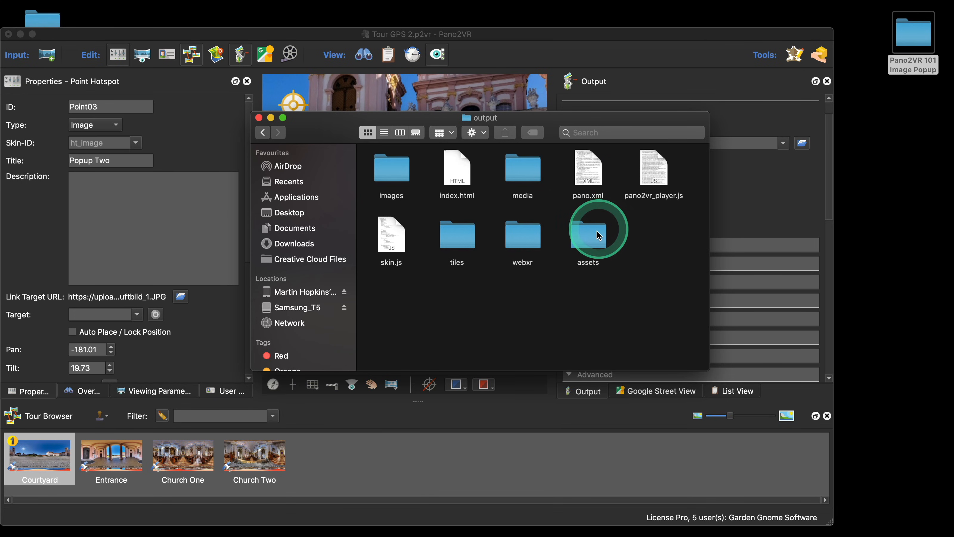
double_click(596, 237)
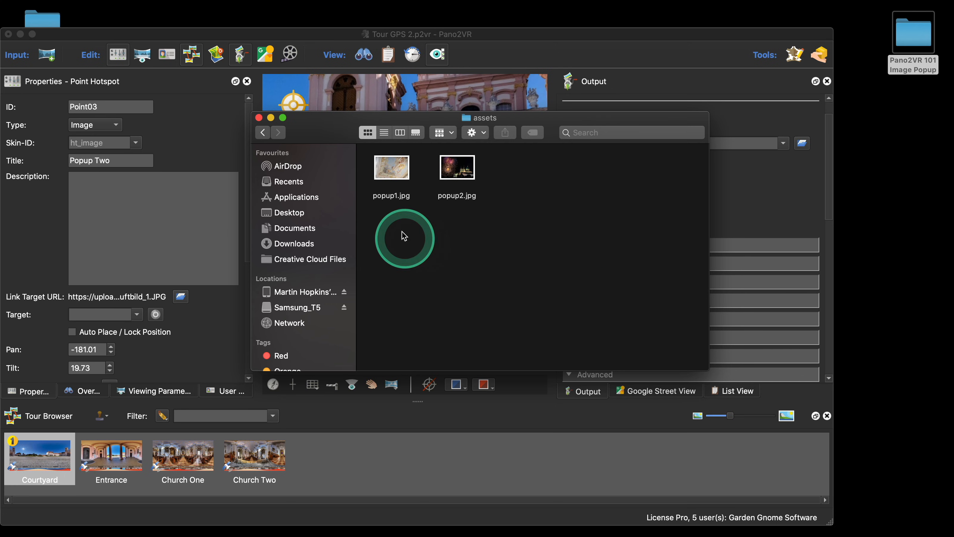
left_click(262, 133)
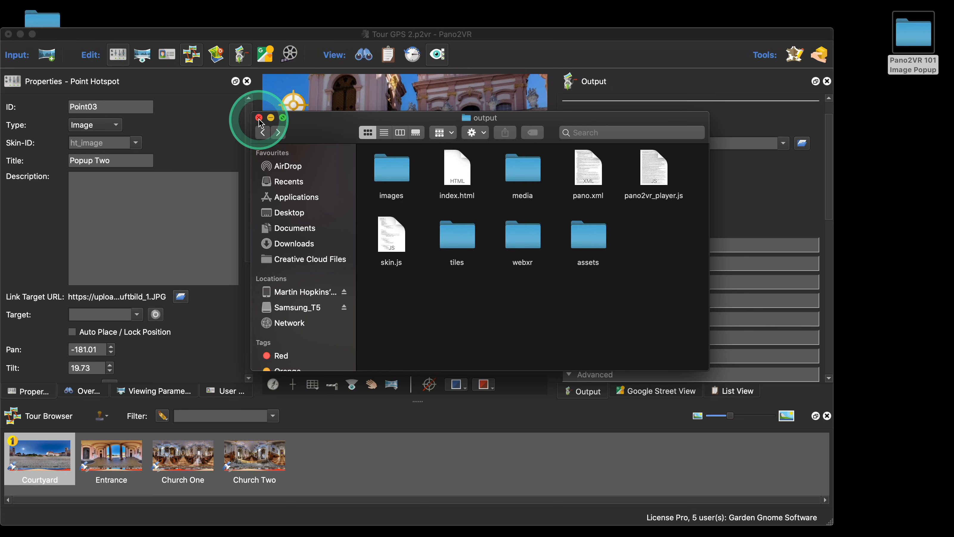
left_click(259, 118)
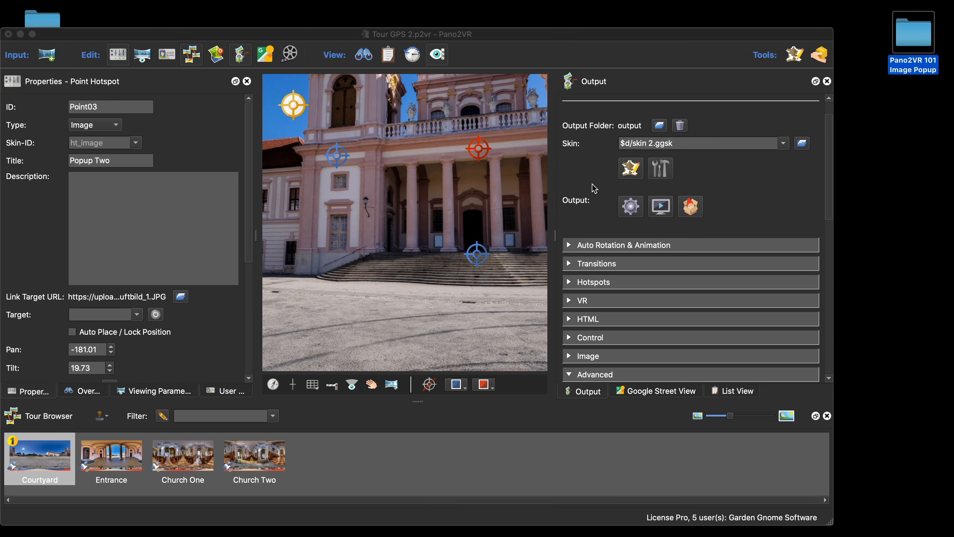
Step: Open the Skin Editor, select the ImagePop element, and make it visible
left_click(630, 169)
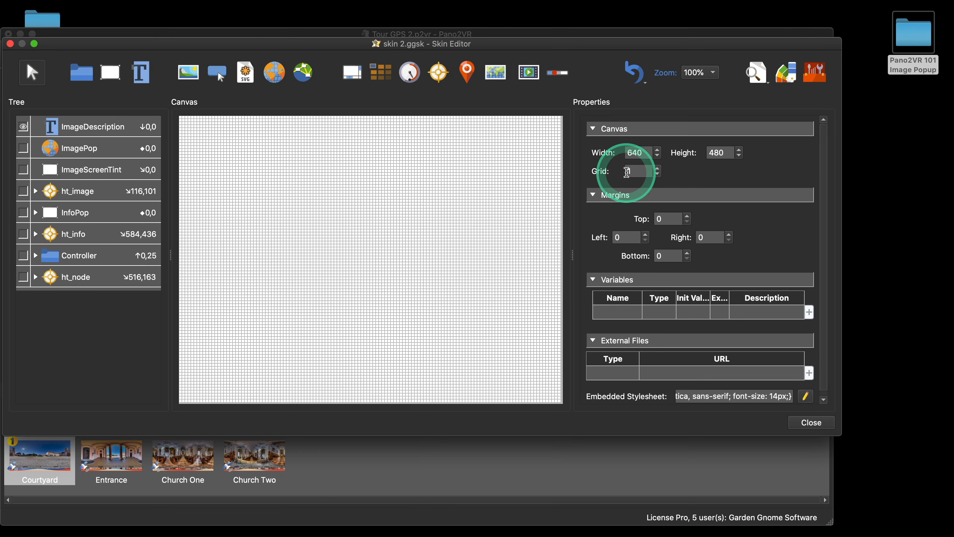
left_click(78, 191)
left_click(87, 150)
left_click(274, 204)
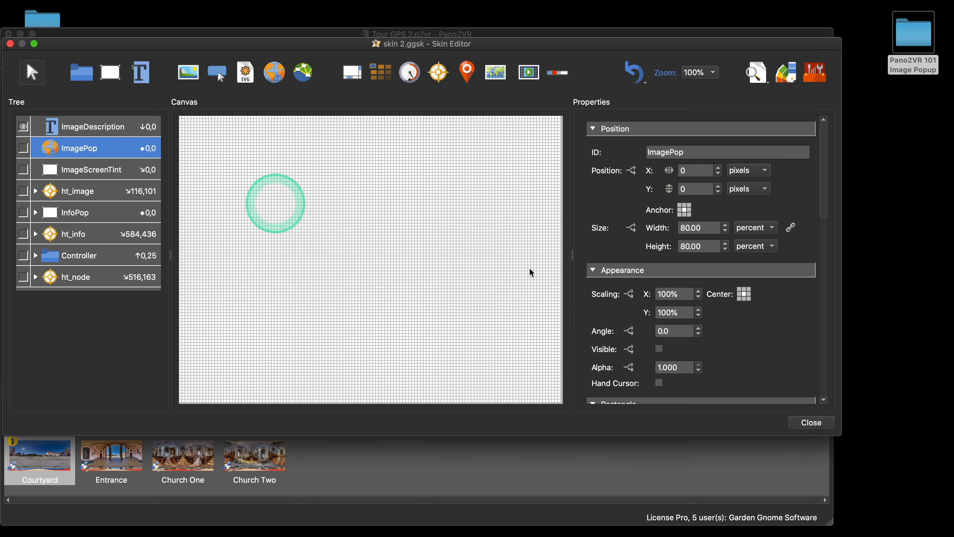
left_click(761, 345)
scroll(760, 348, "down", 5)
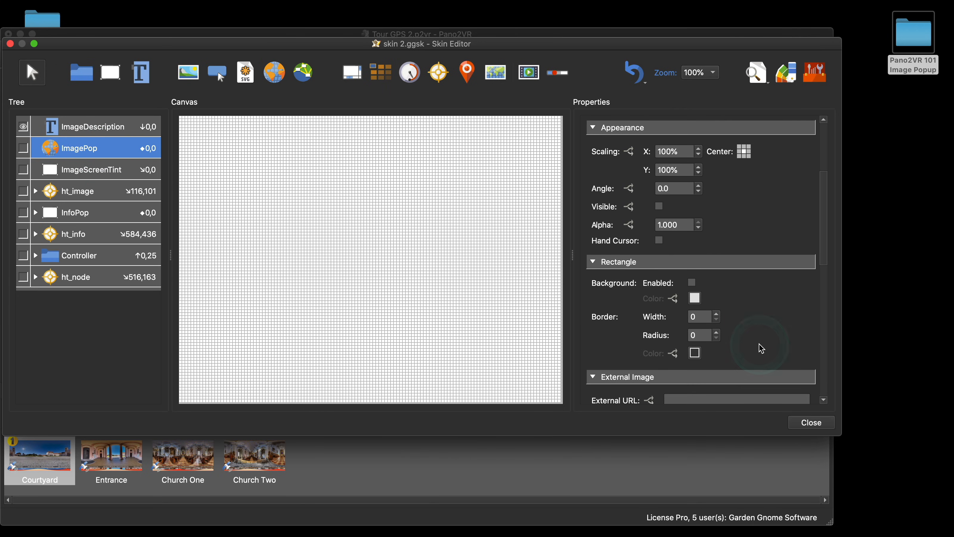
left_click(659, 206)
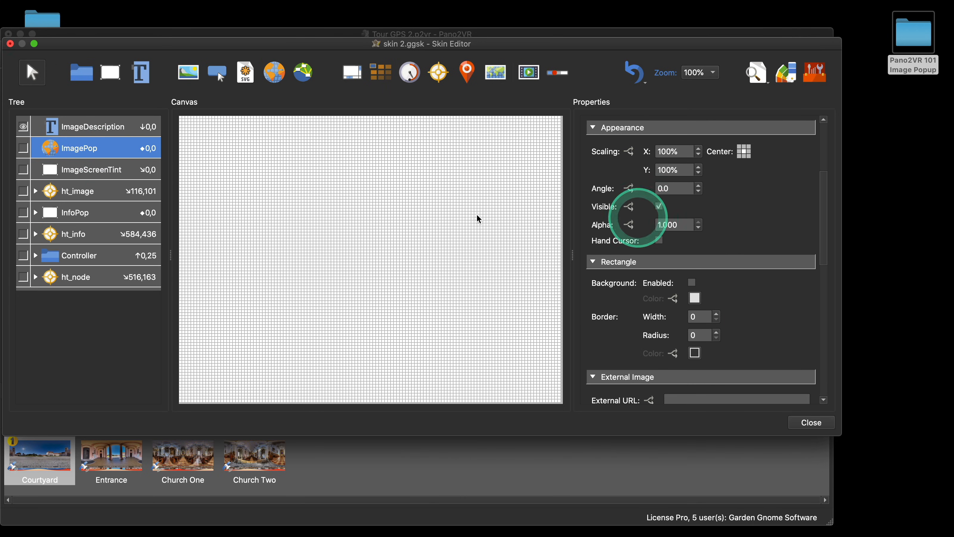
left_click(23, 148)
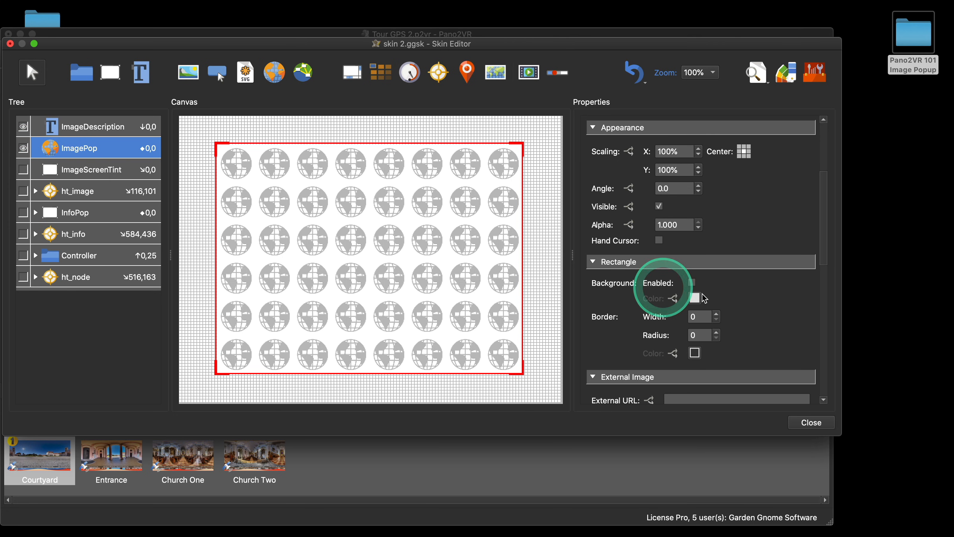
Step: Set ImagePop's External URL to assets/popup1.jpg and close the Skin Editor
scroll(768, 306, "down", 2)
scroll(768, 308, "down", 3)
left_click(678, 272)
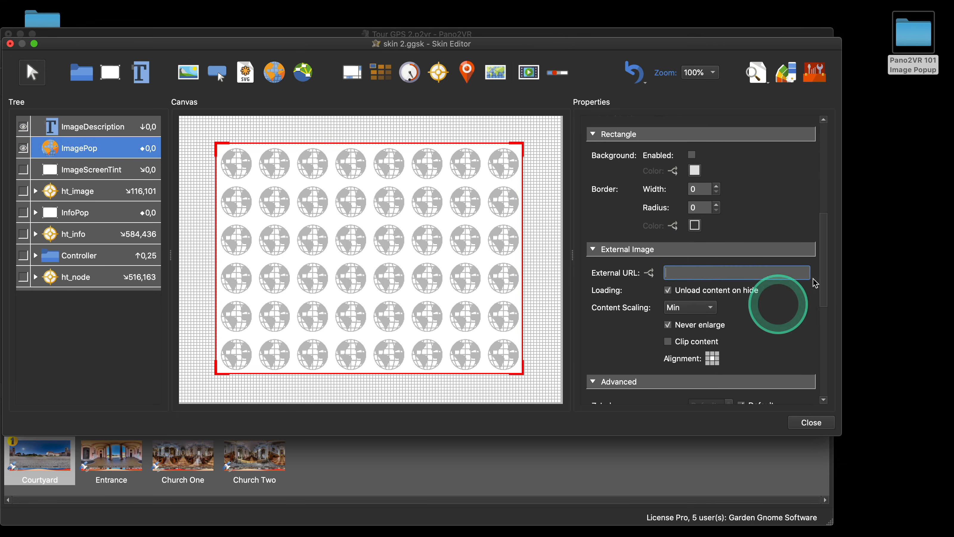
type("assets/popup1.jpg")
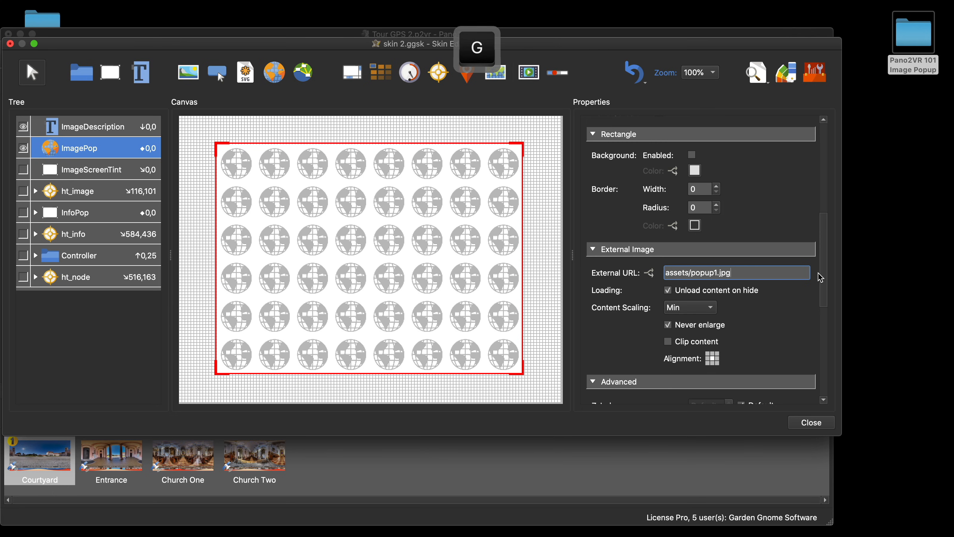
left_click(811, 422)
Step: Regenerate the output, check the image popup in the browser preview, and close the browser
left_click(497, 250)
left_click(629, 208)
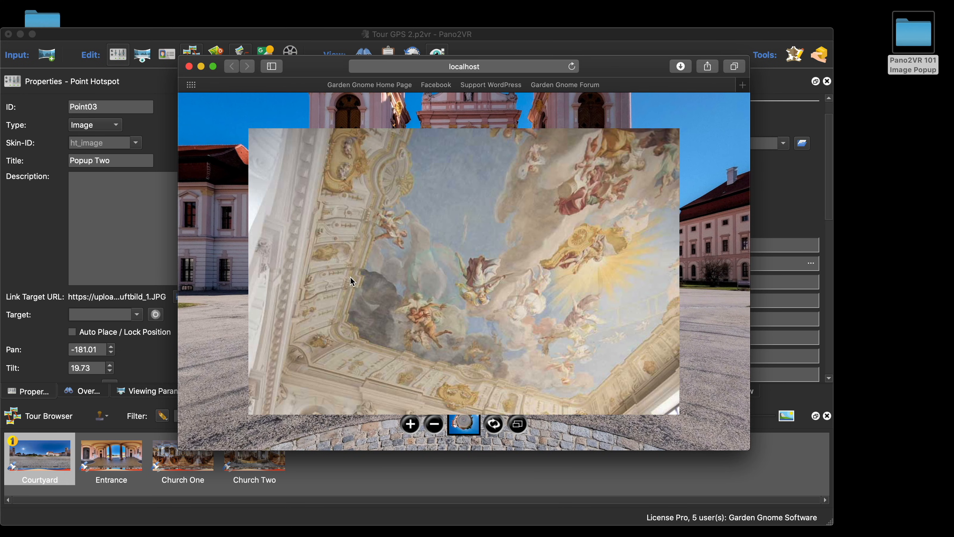
left_click(188, 66)
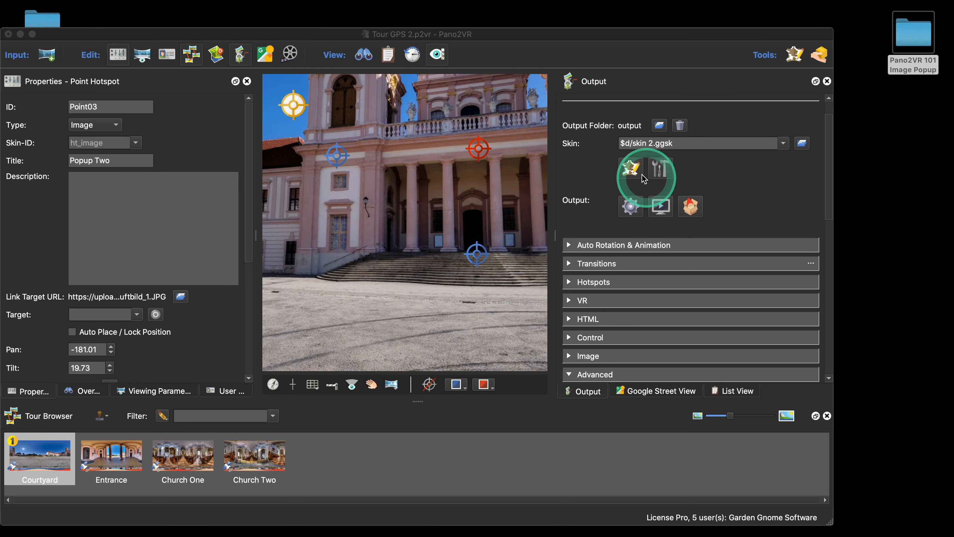
Step: Reopen the Skin Editor, select ImagePop, and copy its External URL assets/popup1.jpg
left_click(630, 169)
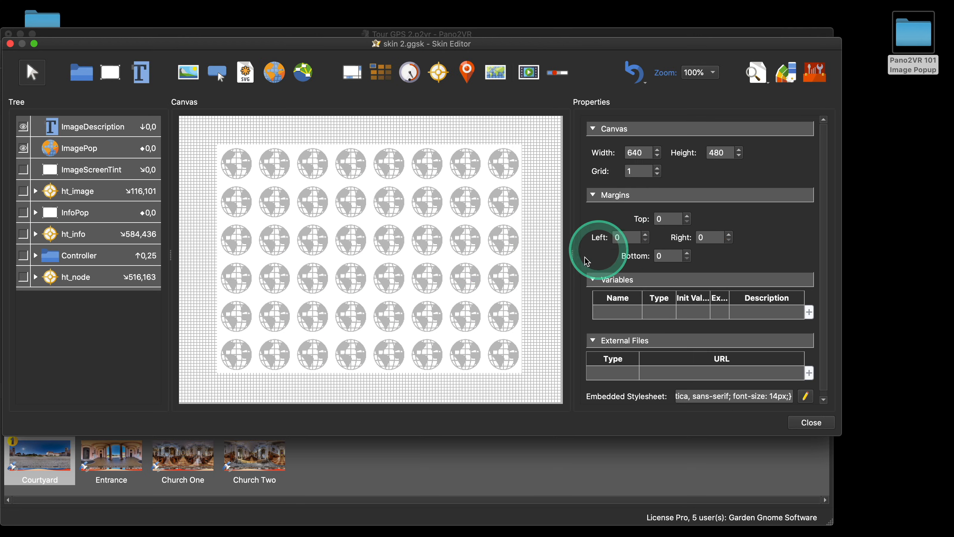
left_click(400, 269)
scroll(735, 330, "down", 5)
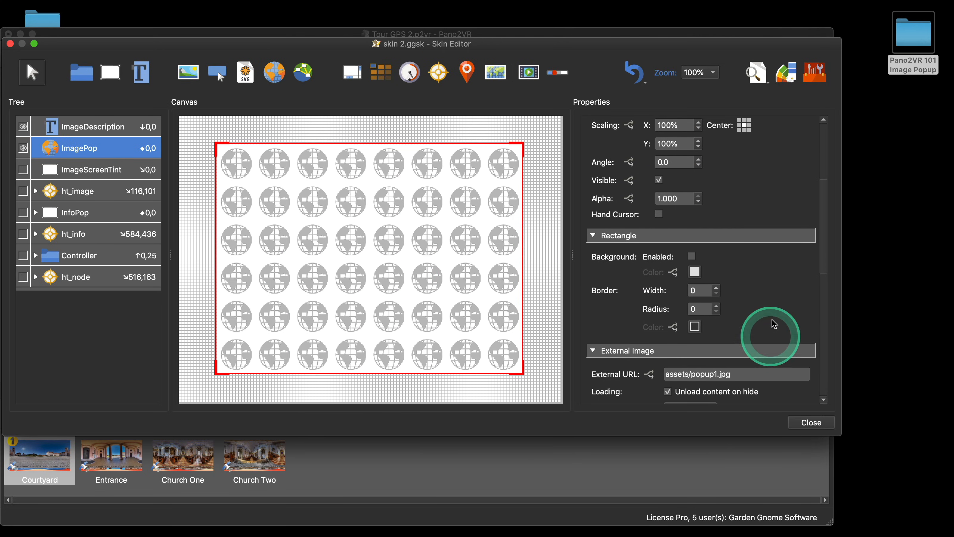
scroll(775, 324, "down", 3)
left_click_drag(747, 331, 674, 376)
key("super+c")
scroll(756, 260, "down", 4)
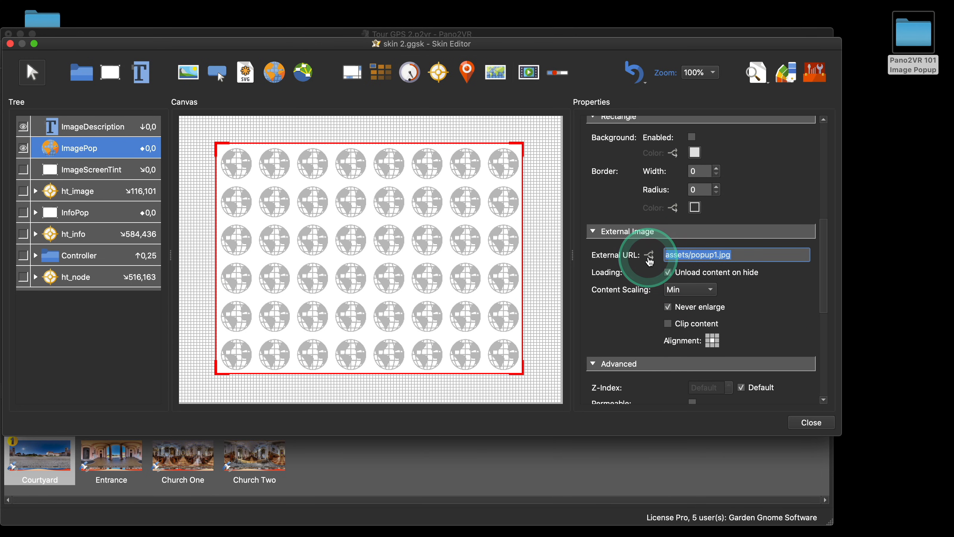
Step: Add a logic block to ImagePop's External URL with the condition Player Width < 1024
left_click(649, 257)
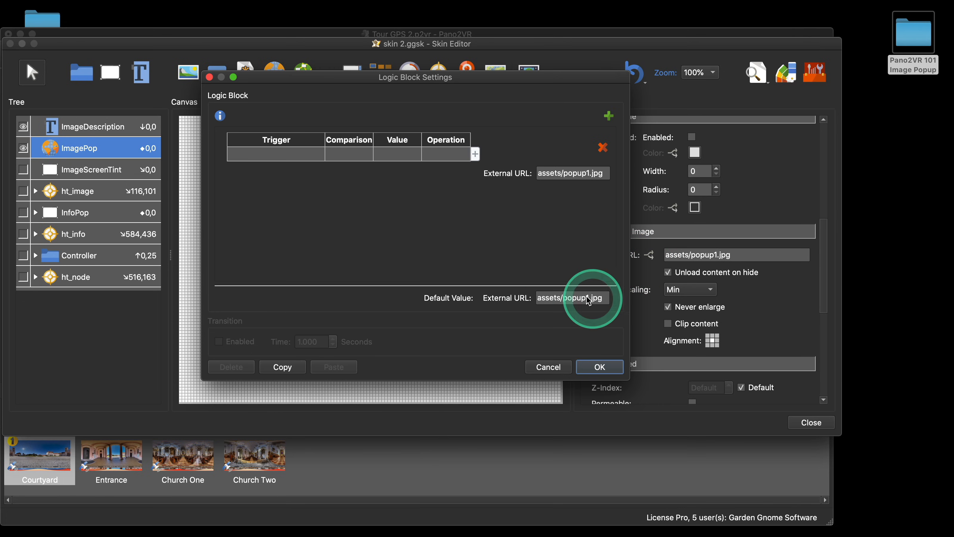
left_click_drag(561, 81, 490, 88)
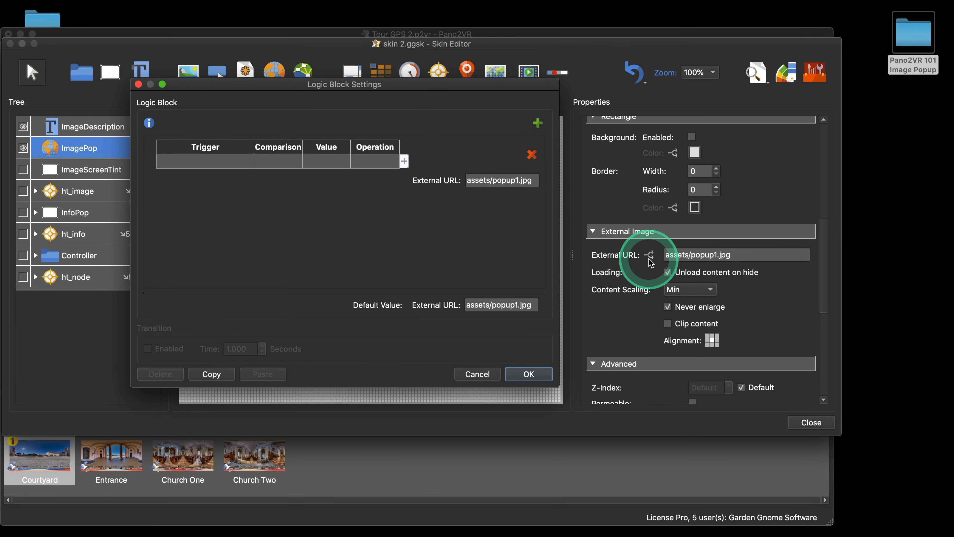
left_click(205, 163)
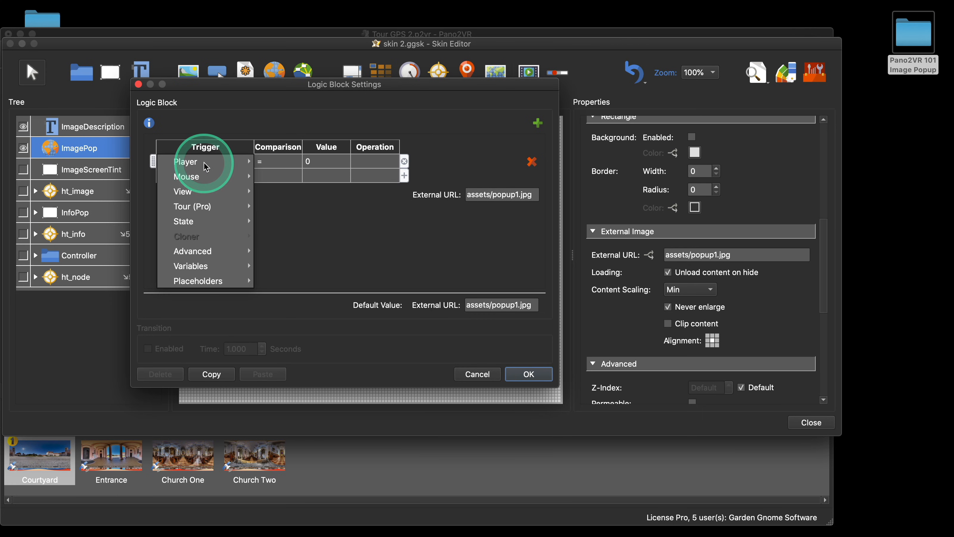
left_click(196, 166)
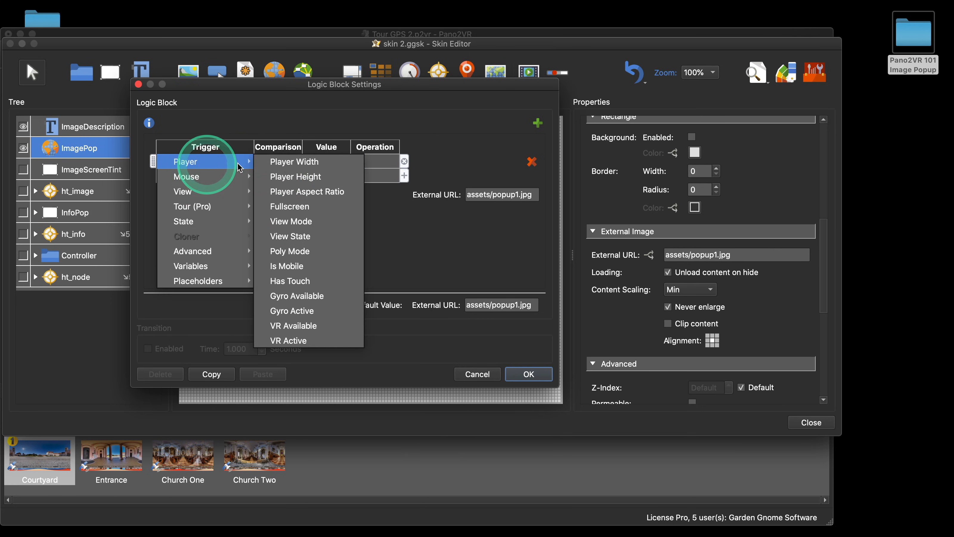
left_click(295, 163)
left_click(275, 165)
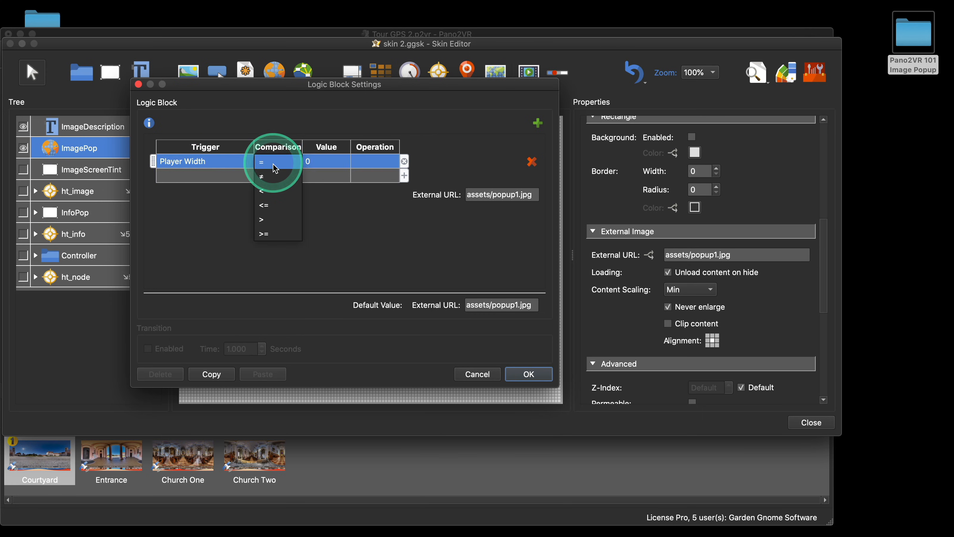
left_click(263, 191)
double_click(317, 163)
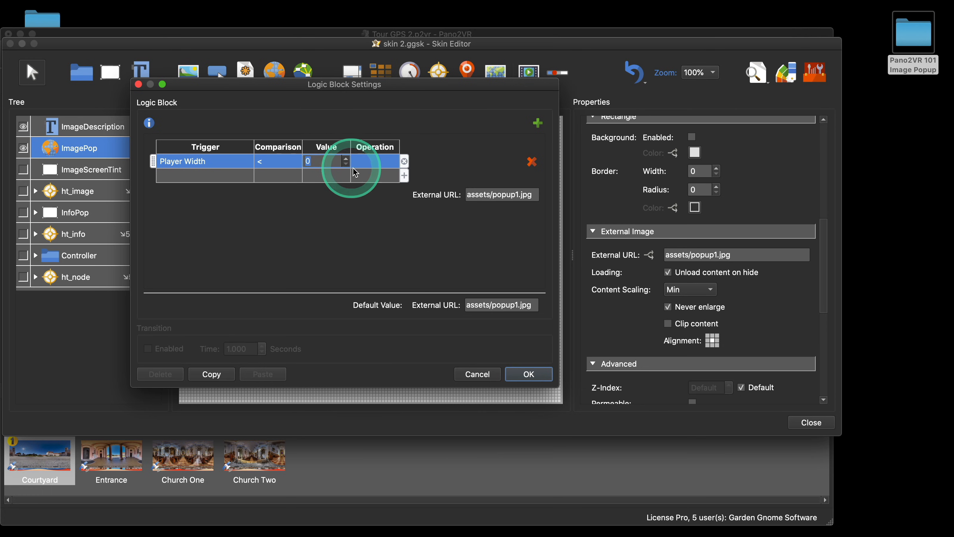
type("1")
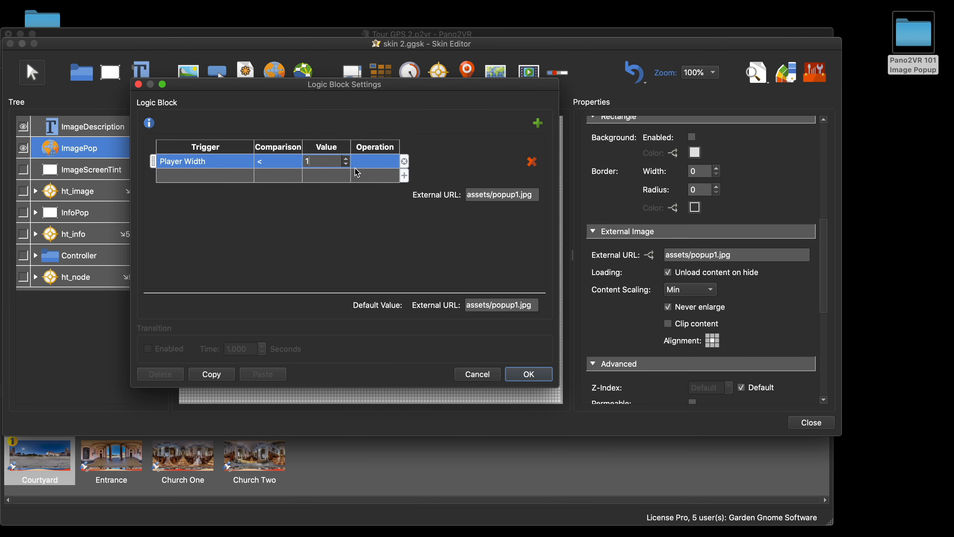
type("024")
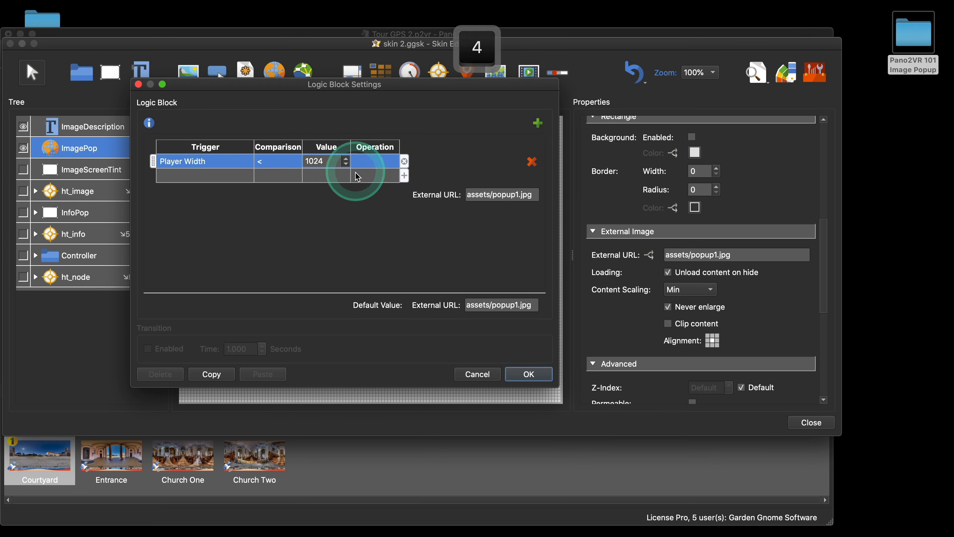
Step: Set the logic block's External URL to assets/popup2.jpg, confirm it, and close the Skin Editor
left_click(518, 195)
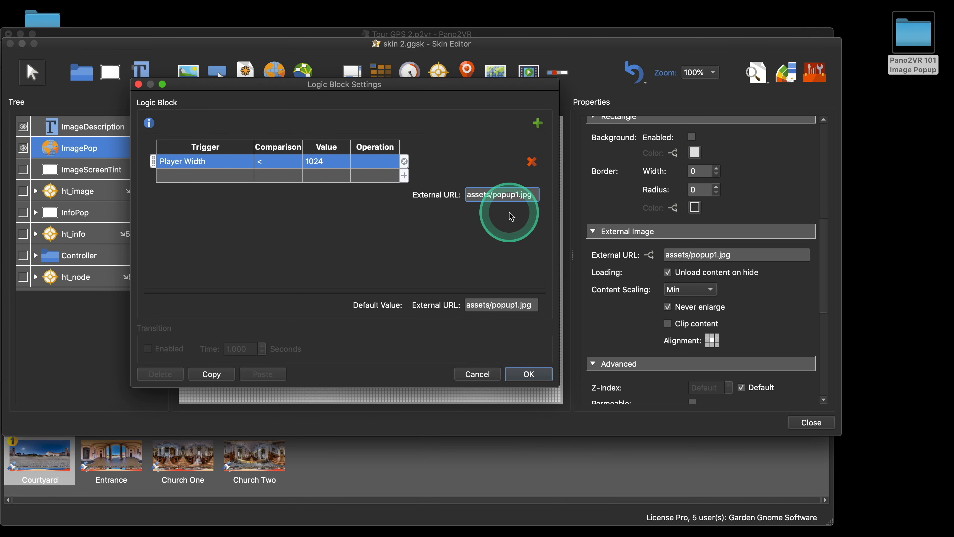
key("BackSpace")
type("2")
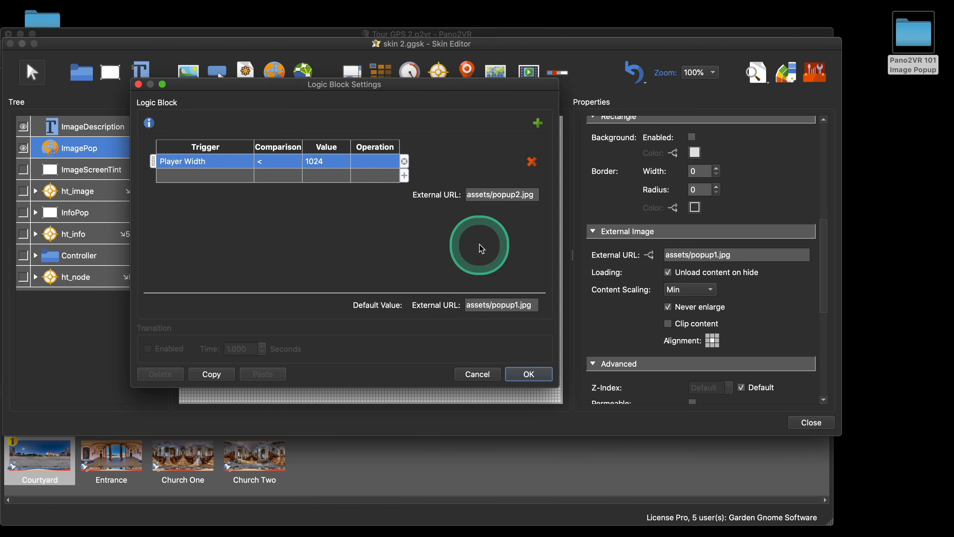
left_click(529, 374)
left_click(802, 420)
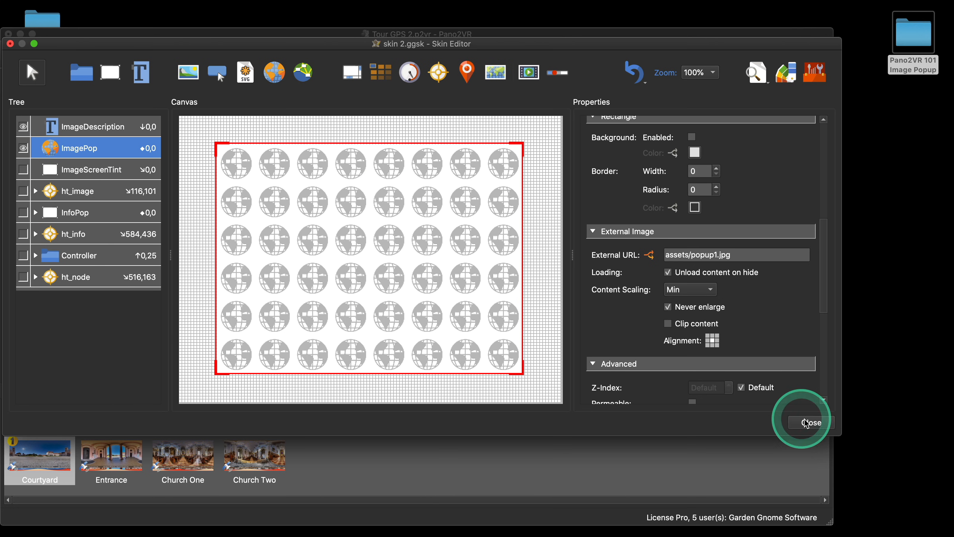
Step: Regenerate the output and resize the preview browser window to test the width-dependent popup image, then close it
left_click(501, 248)
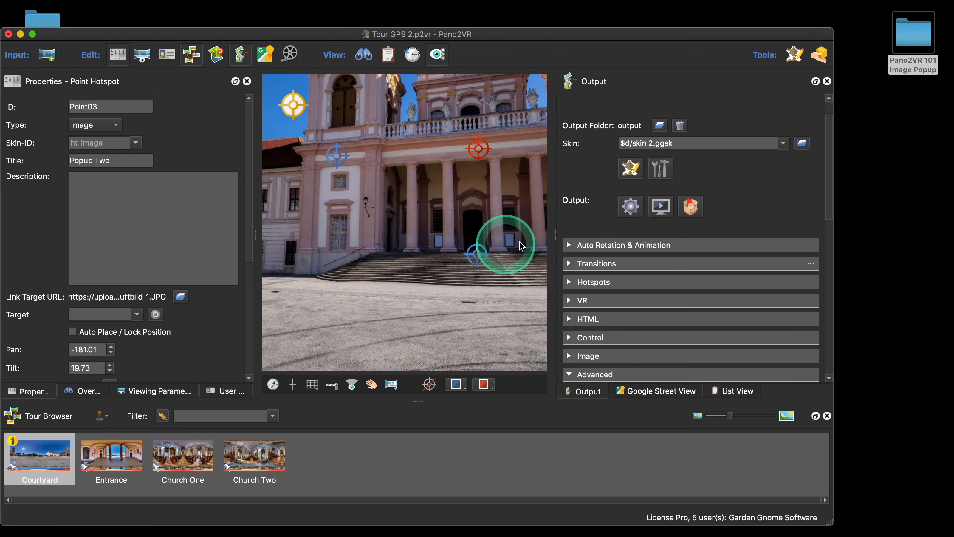
left_click(631, 206)
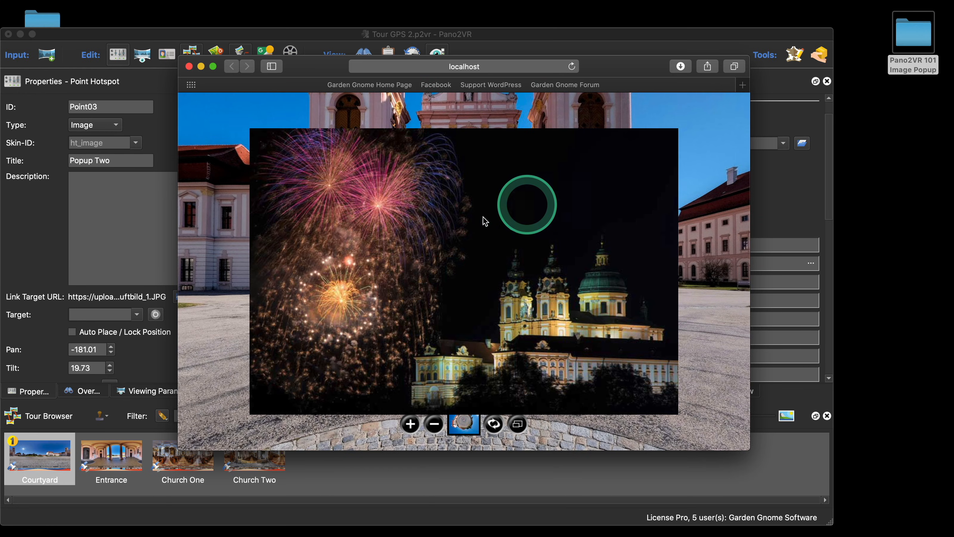
left_click_drag(651, 66, 520, 37)
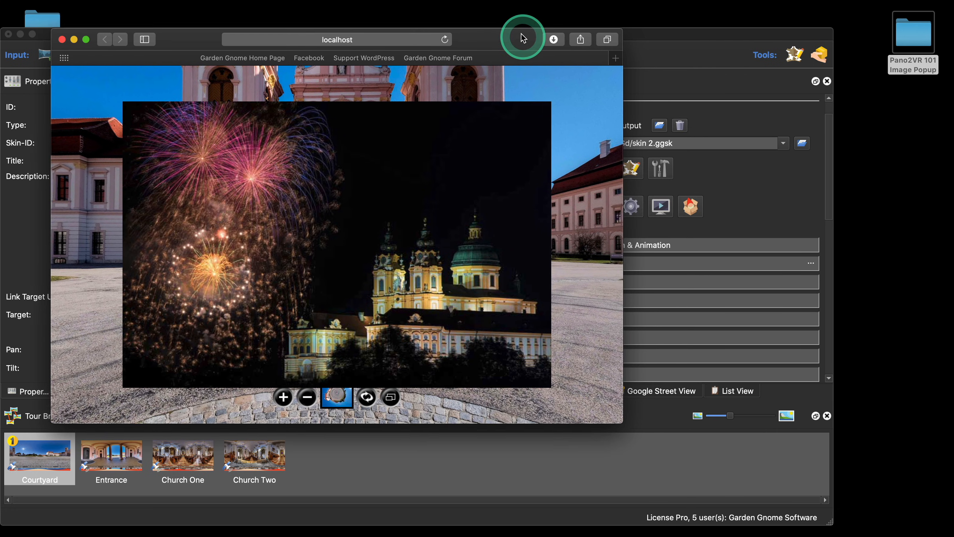
left_click_drag(620, 415, 741, 418)
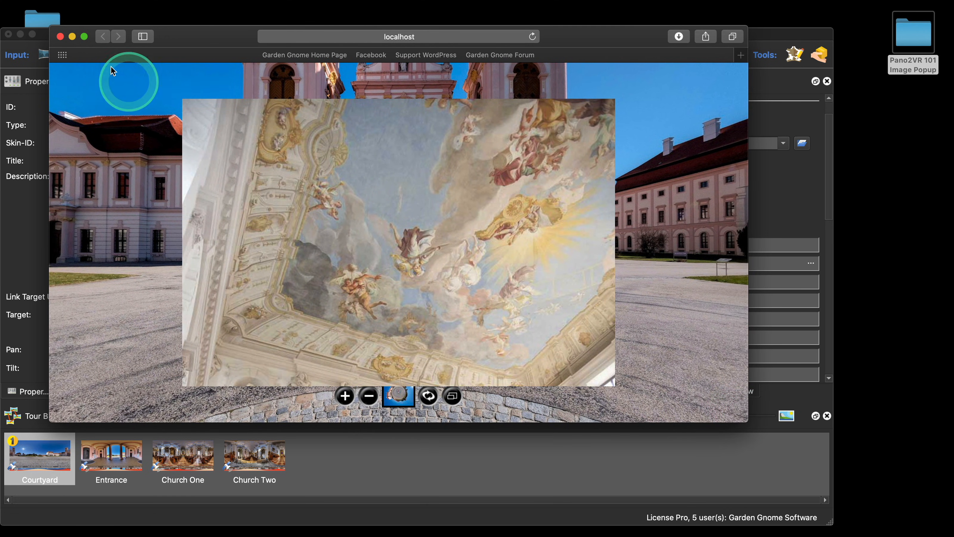
left_click(59, 36)
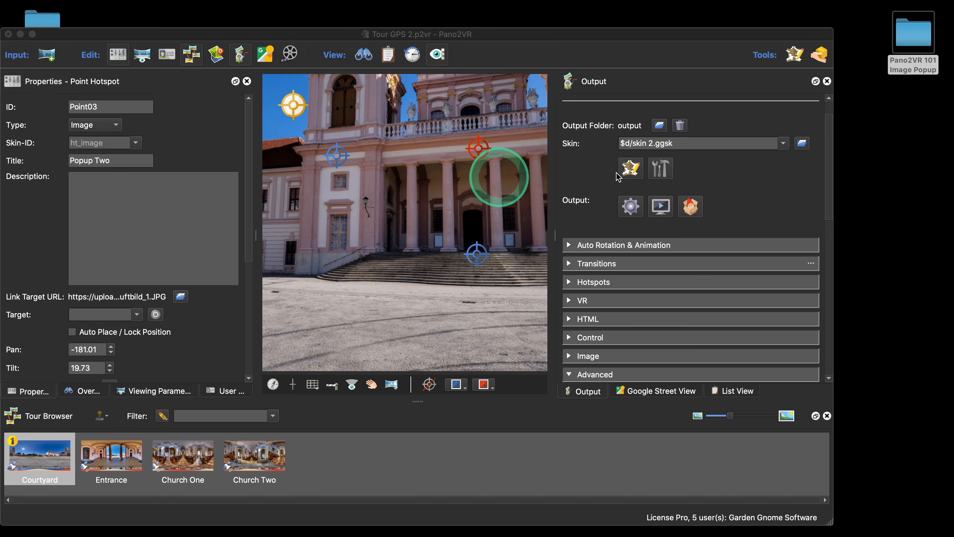
Step: Reopen the Skin Editor and delete the logic block on ImagePop's External URL
left_click(629, 170)
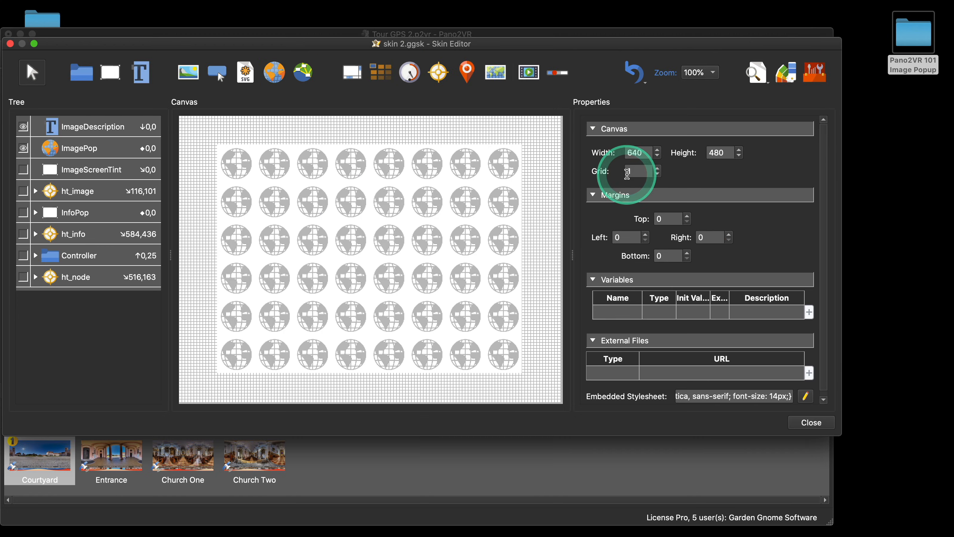
left_click(410, 230)
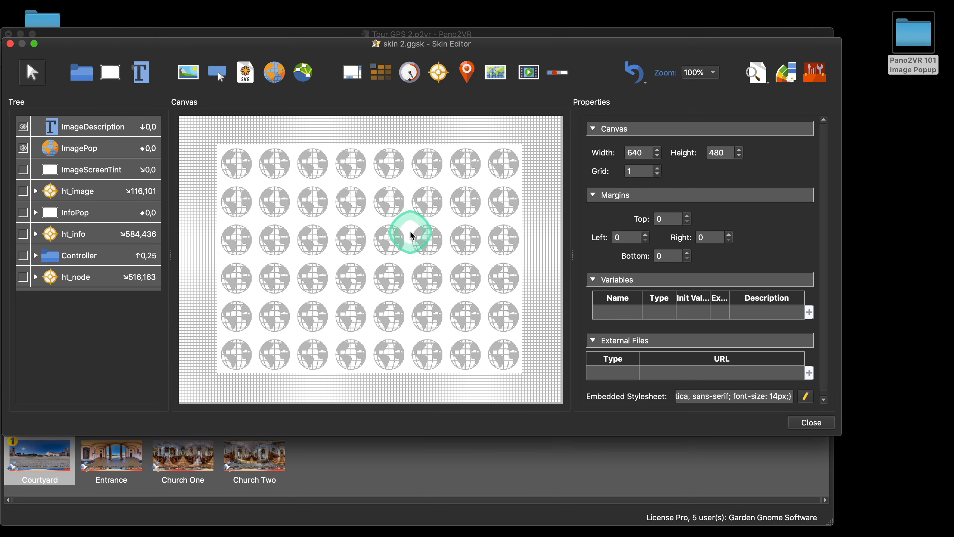
scroll(756, 330, "down", 5)
scroll(772, 330, "down", 3)
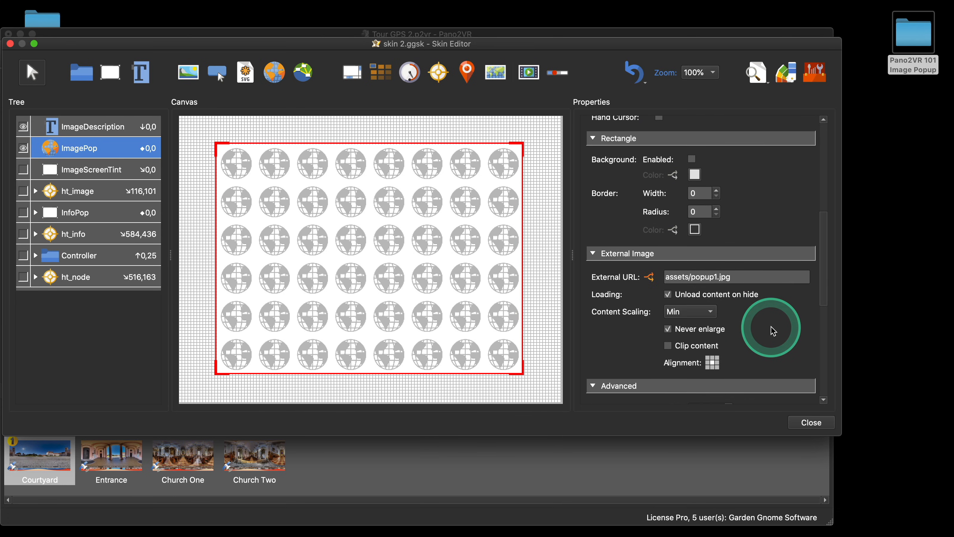
left_click(651, 279)
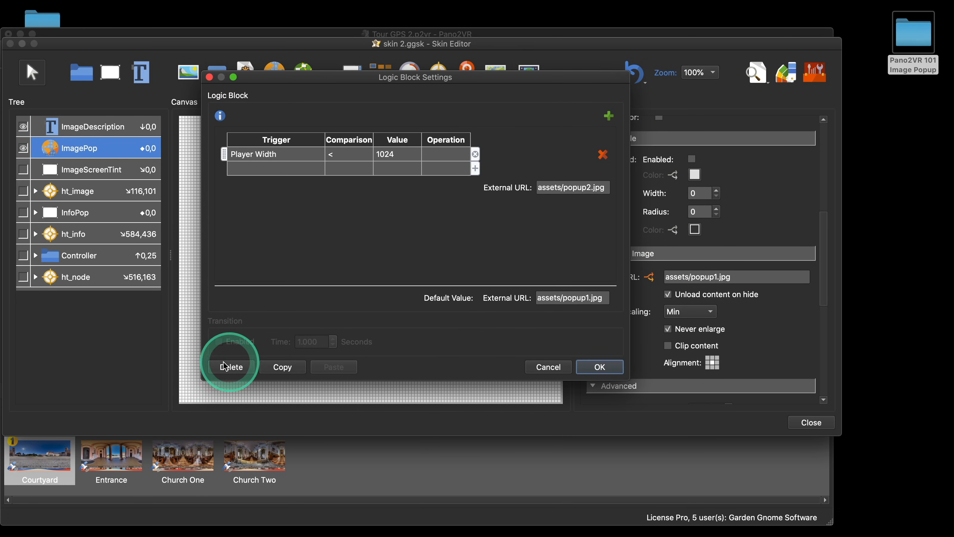
left_click(231, 367)
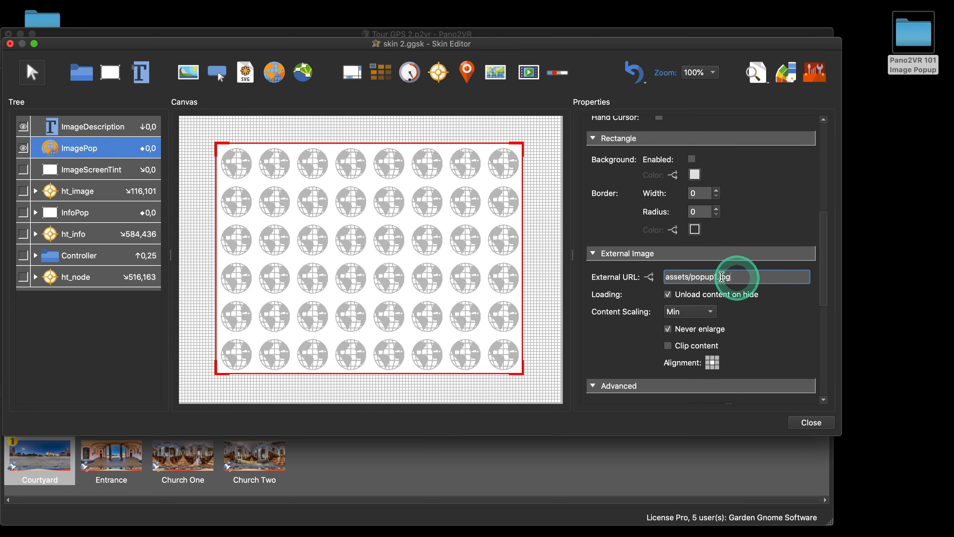
Step: Clear ImagePop's External URL and make ImagePop invisible
left_click_drag(741, 277, 645, 313)
key("BackSpace")
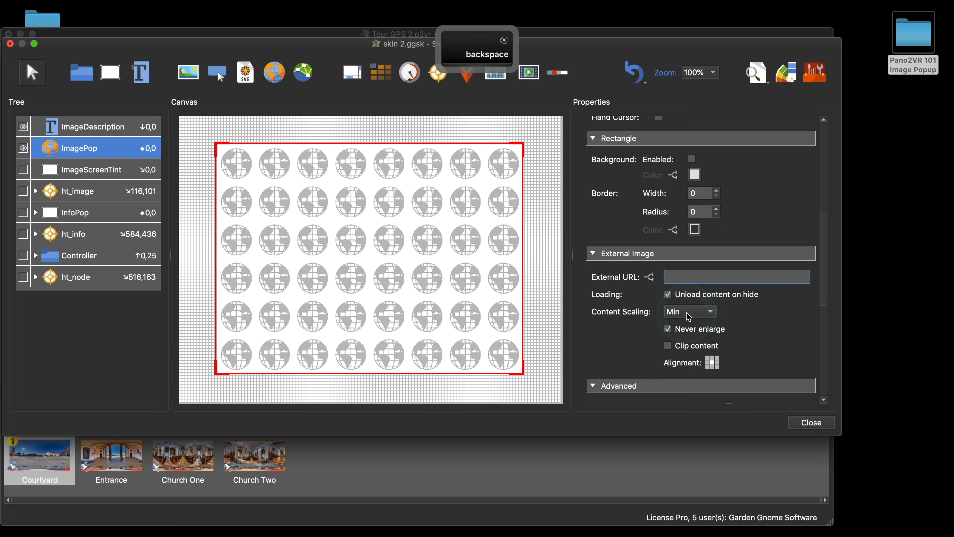
scroll(730, 270, "up", 5)
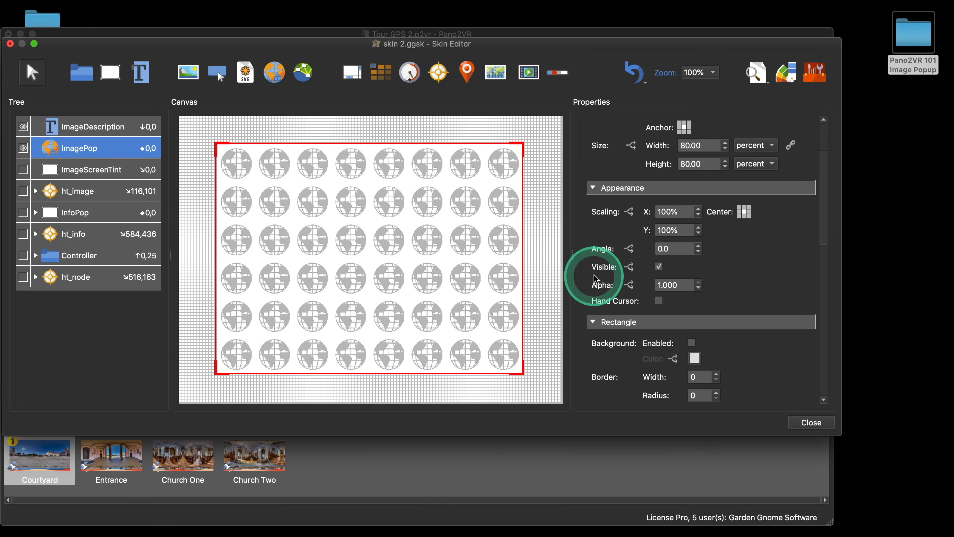
left_click(659, 267)
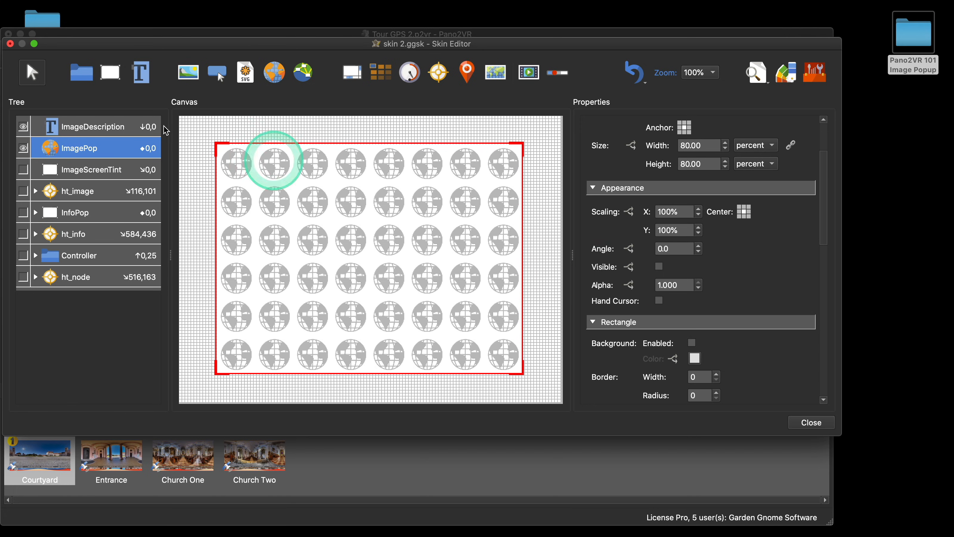
Step: Draw a 100 × 20 pixel rectangle near the canvas's bottom-left corner and anchor it to the bottom left
left_click(212, 376)
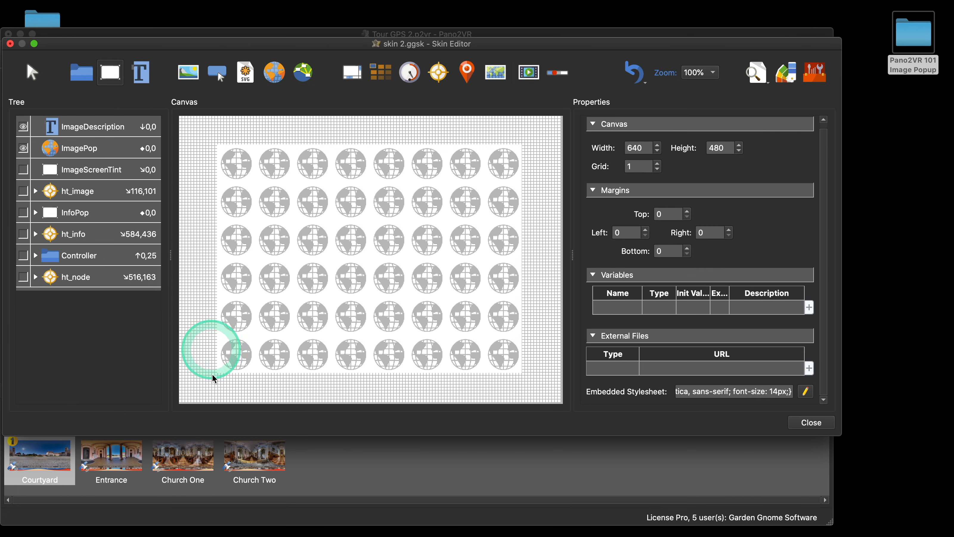
left_click(208, 396)
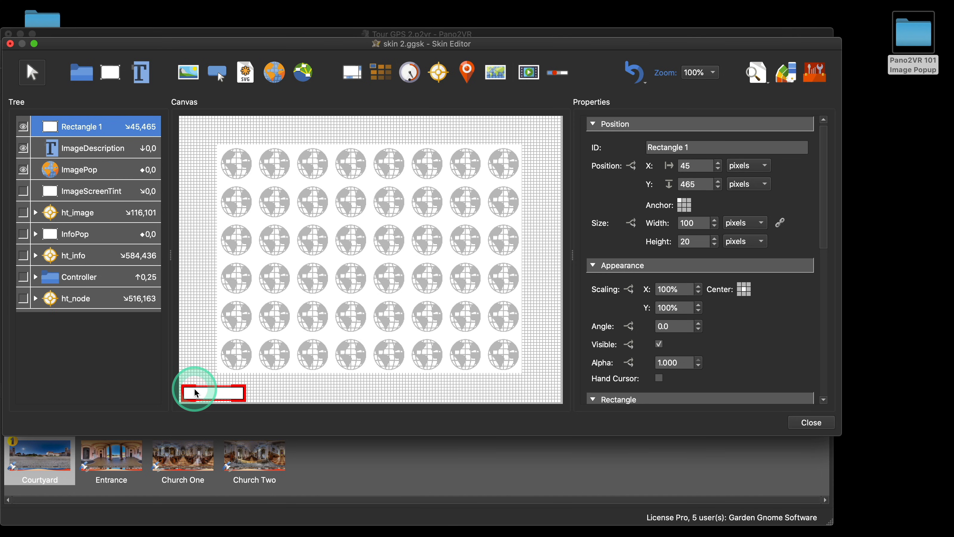
left_click(687, 219)
left_click(679, 209)
left_click(669, 283)
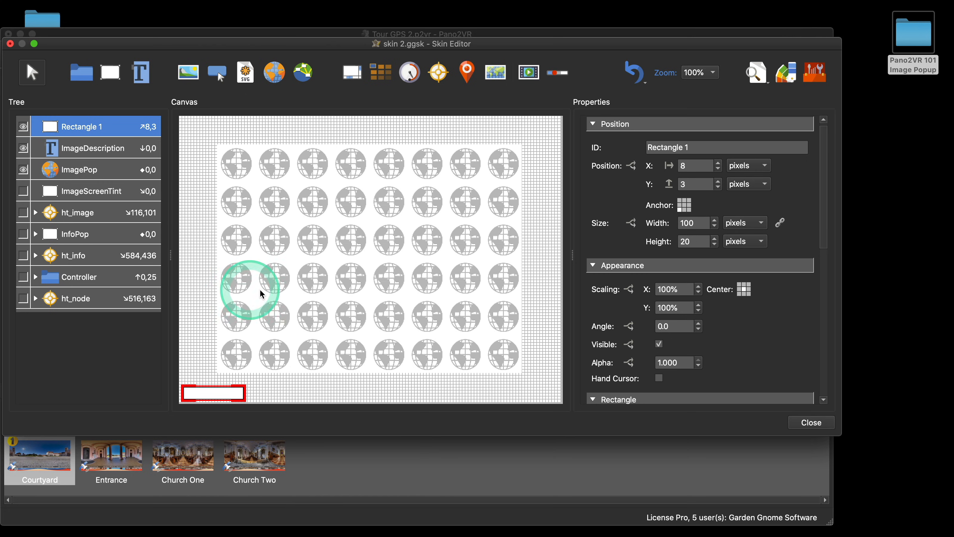
Step: Copy ht_image's two Show Element actions and its description Set Value action
left_click(95, 212)
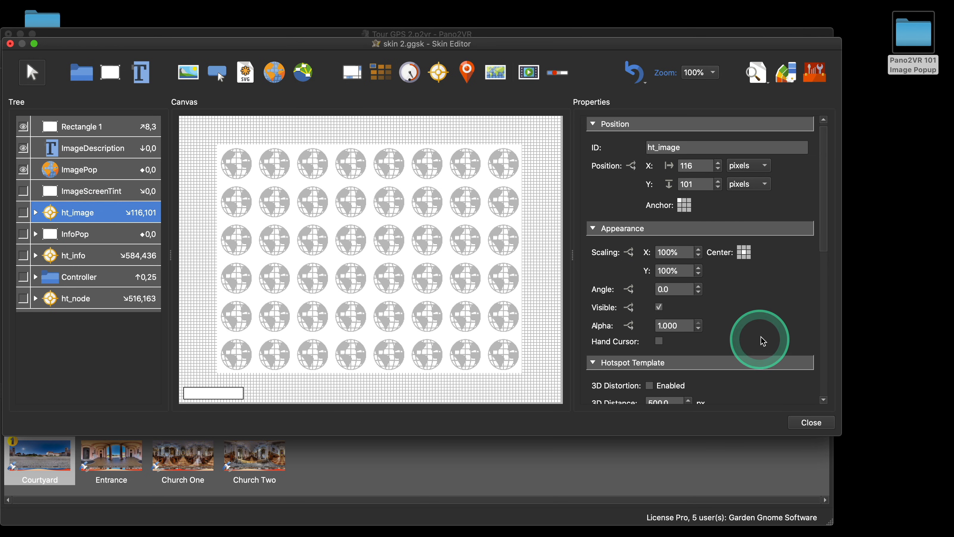
scroll(763, 341, "down", 10)
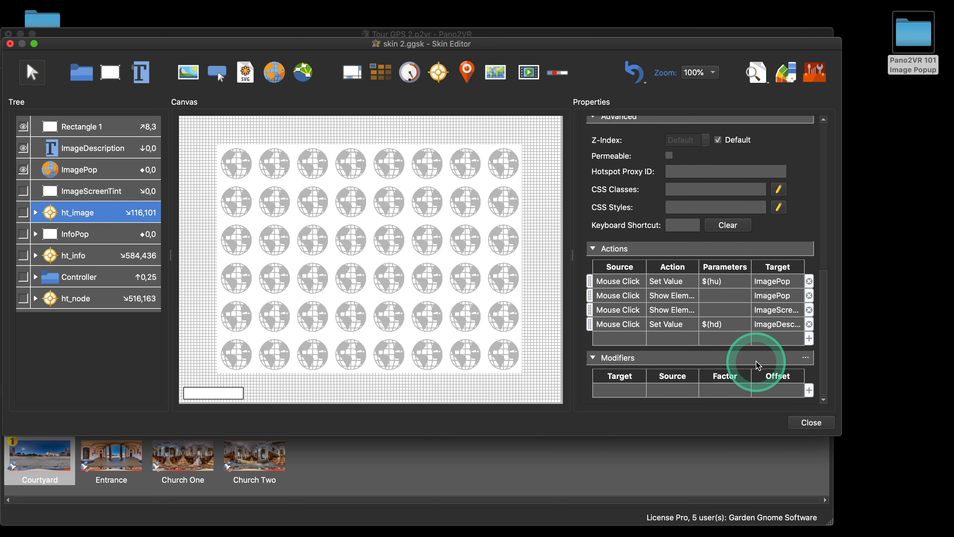
left_click(612, 298)
left_click(615, 326, "shift")
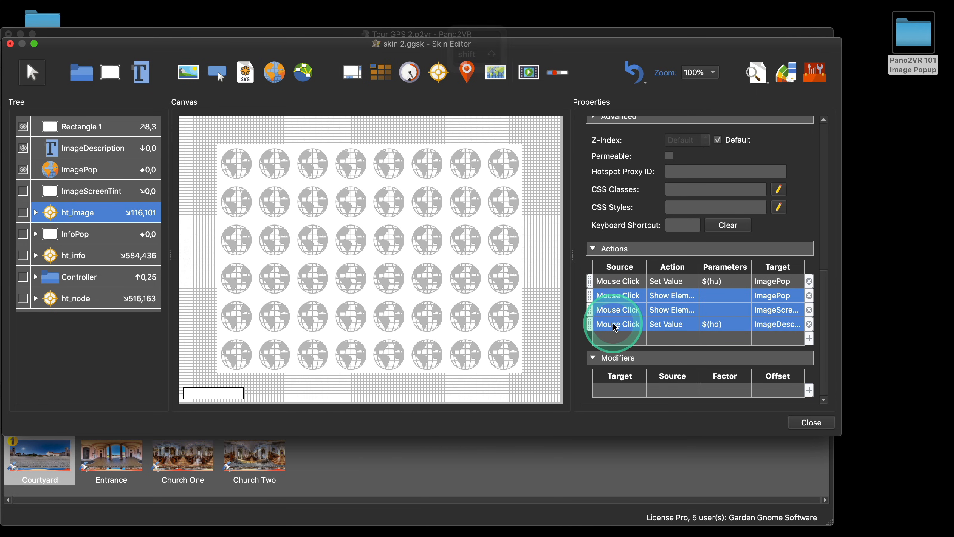
right_click(618, 301)
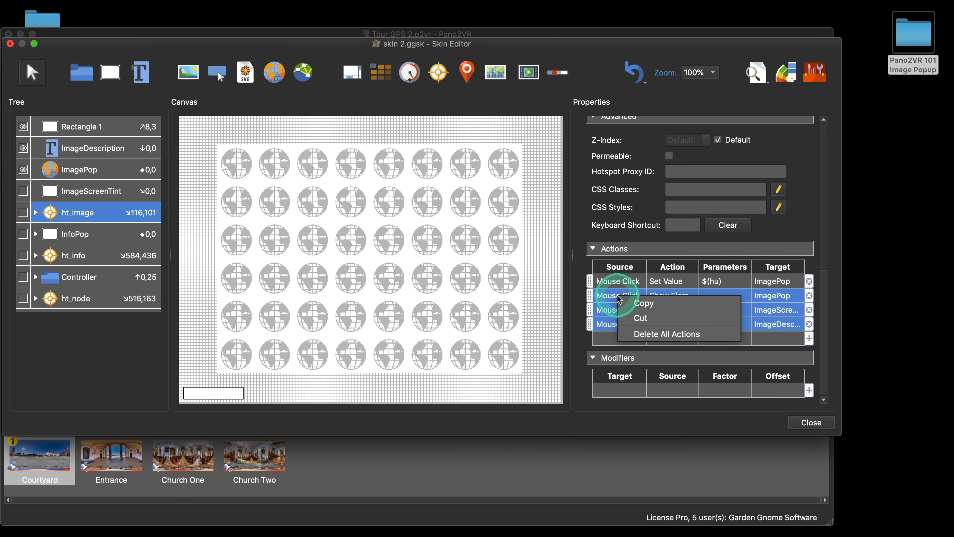
left_click(632, 303)
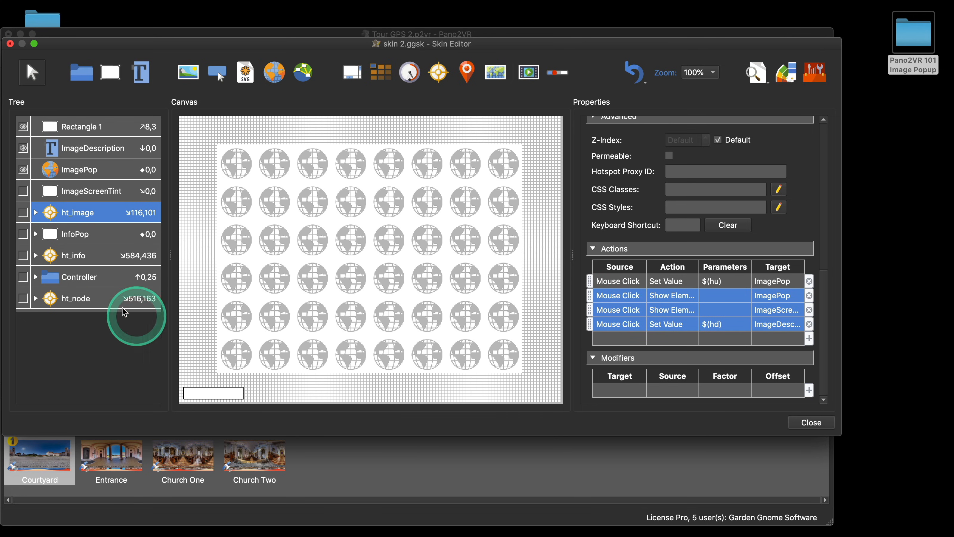
Step: Paste the copied actions into Rectangle 1 and remove the pasted Set Value action
left_click(96, 133)
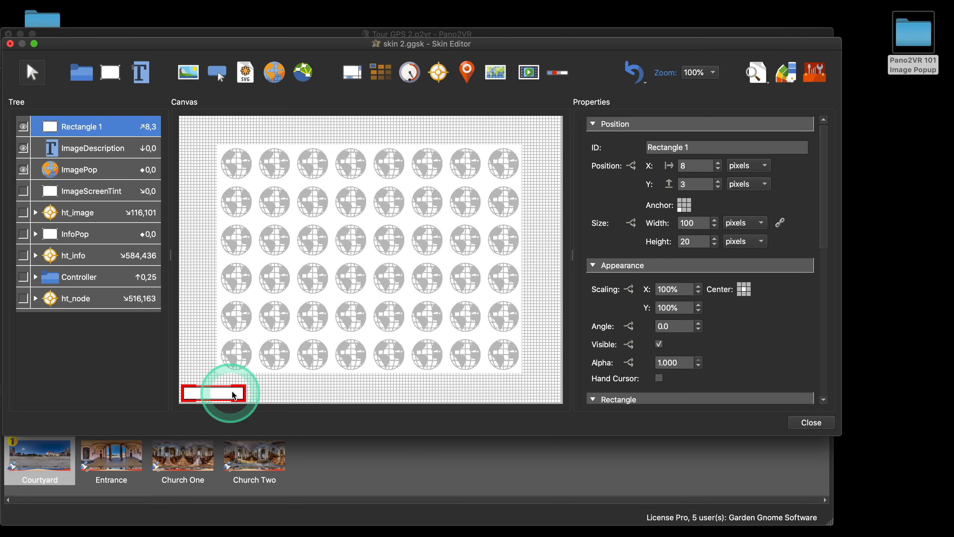
scroll(816, 349, "down", 10)
right_click(622, 338)
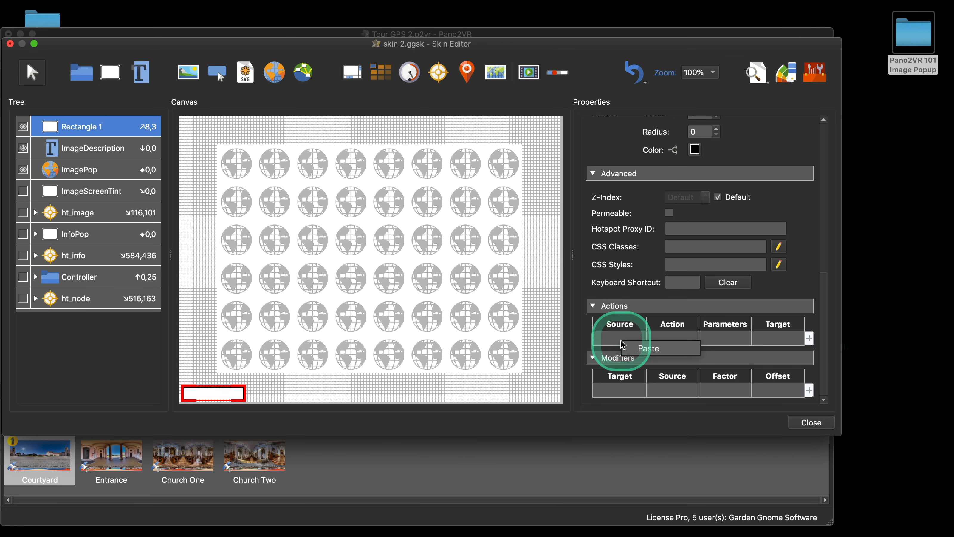
left_click(631, 348)
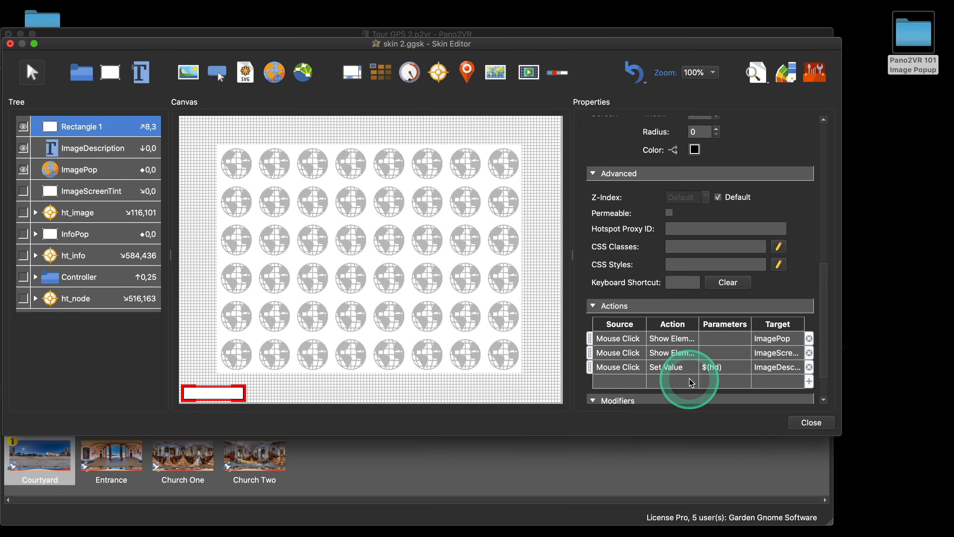
left_click(809, 368)
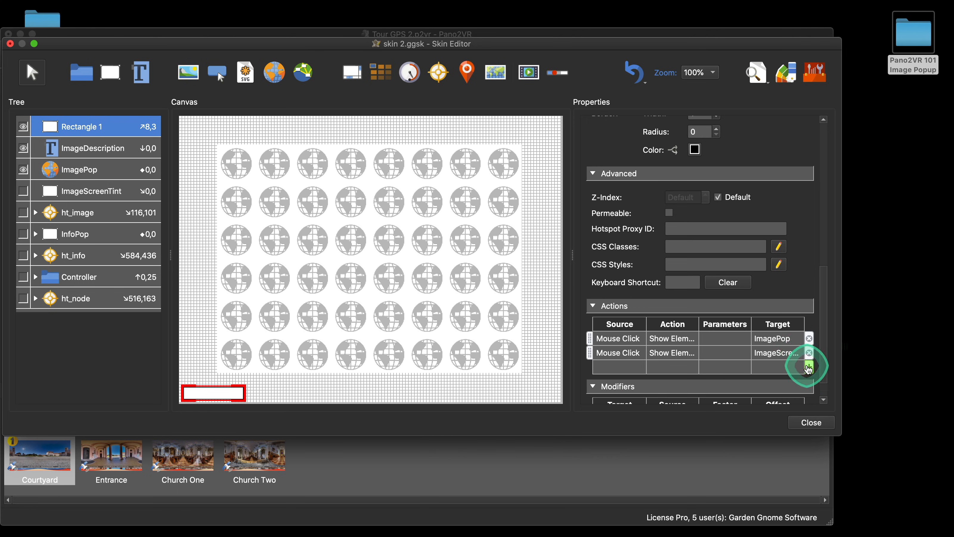
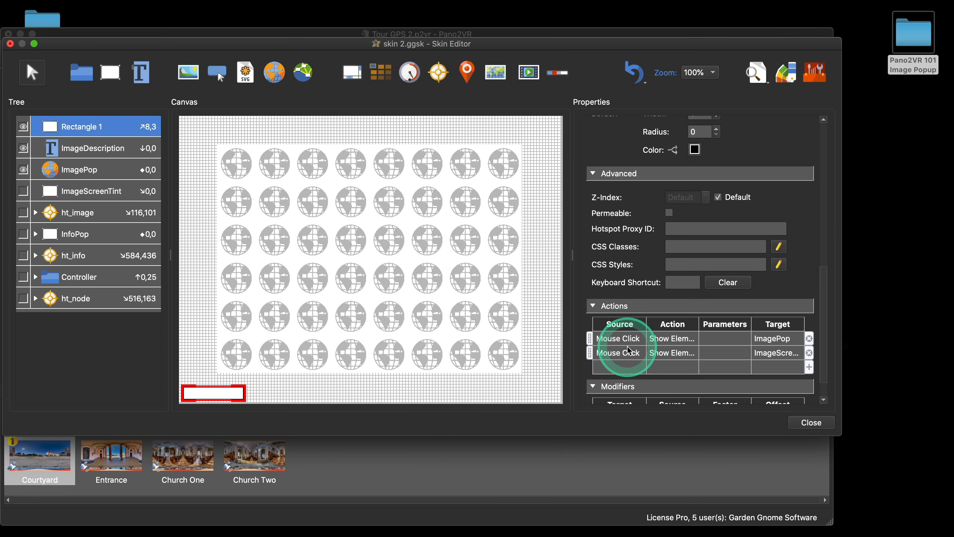
Step: Add a Mouse Click Set Value action to Rectangle 1 with value assets/popup1.jpg targeting ImagePop
scroll(629, 352, "down", 2)
double_click(619, 337)
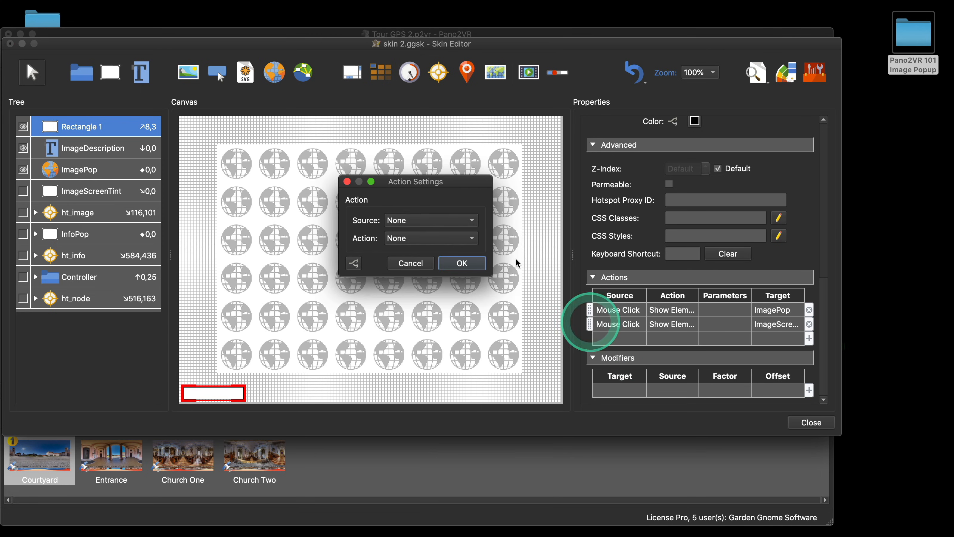
left_click(432, 220)
left_click(437, 225)
left_click(450, 238)
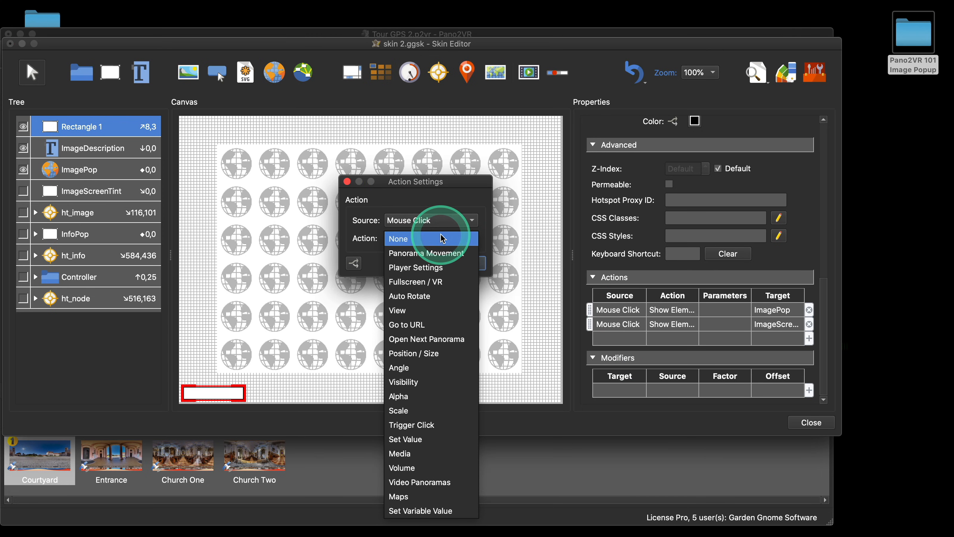
left_click(439, 439)
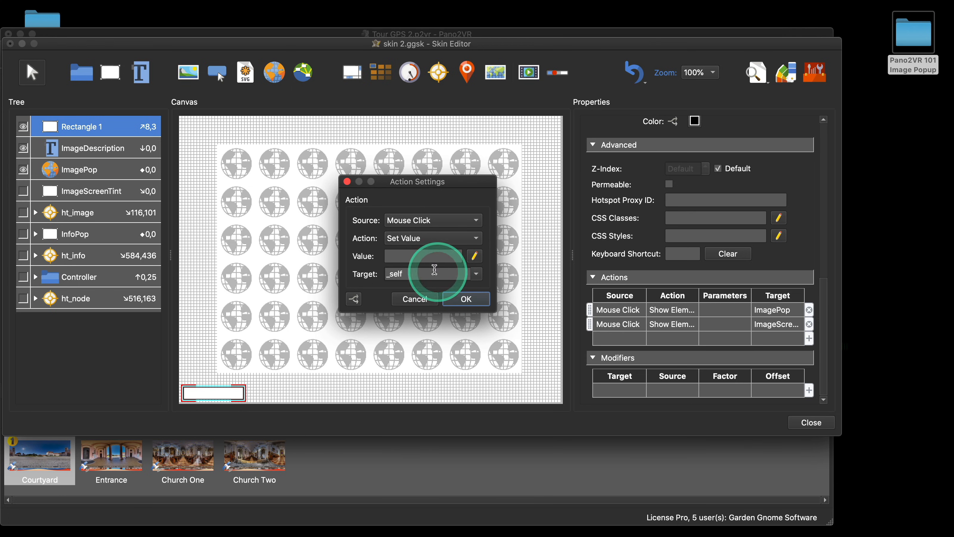
left_click(506, 194)
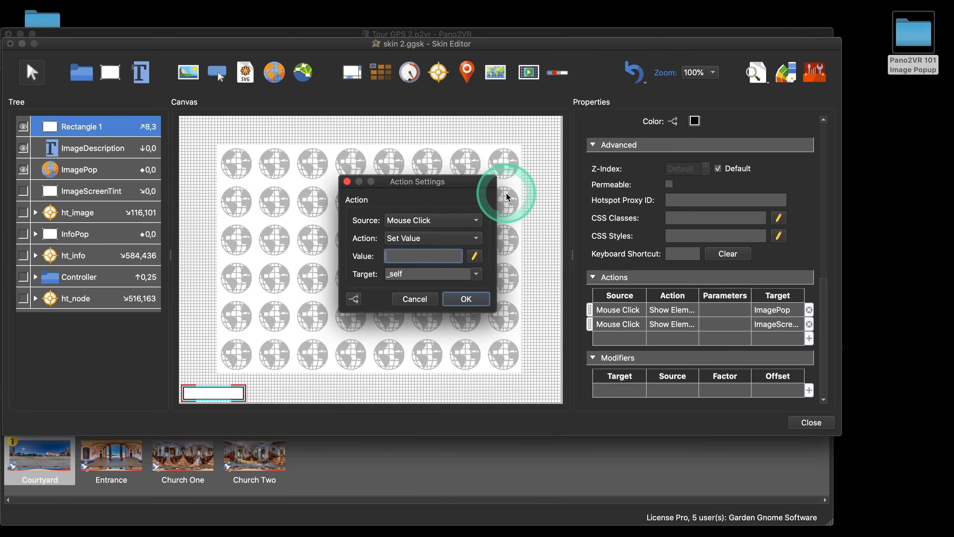
type("assets")
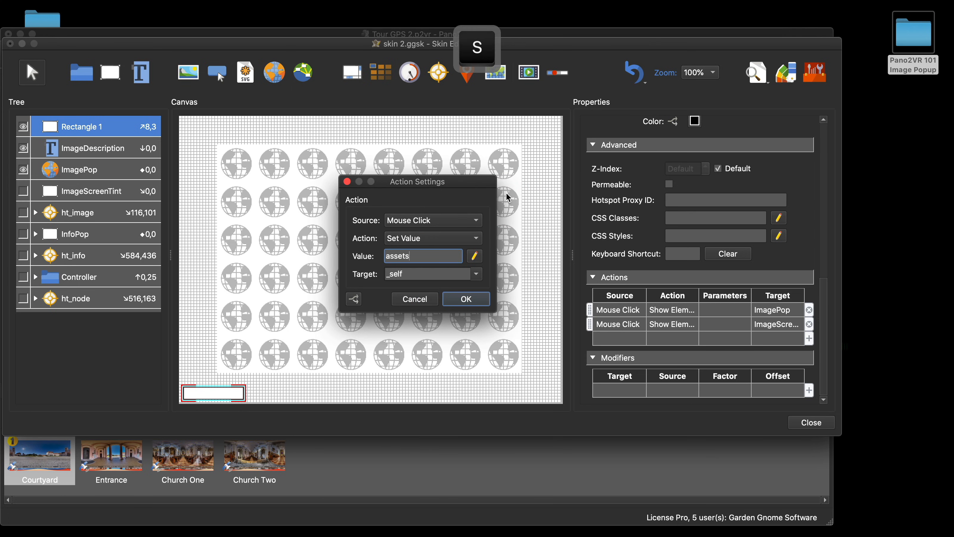
type("/popup1.jp")
type("g")
left_click(489, 207)
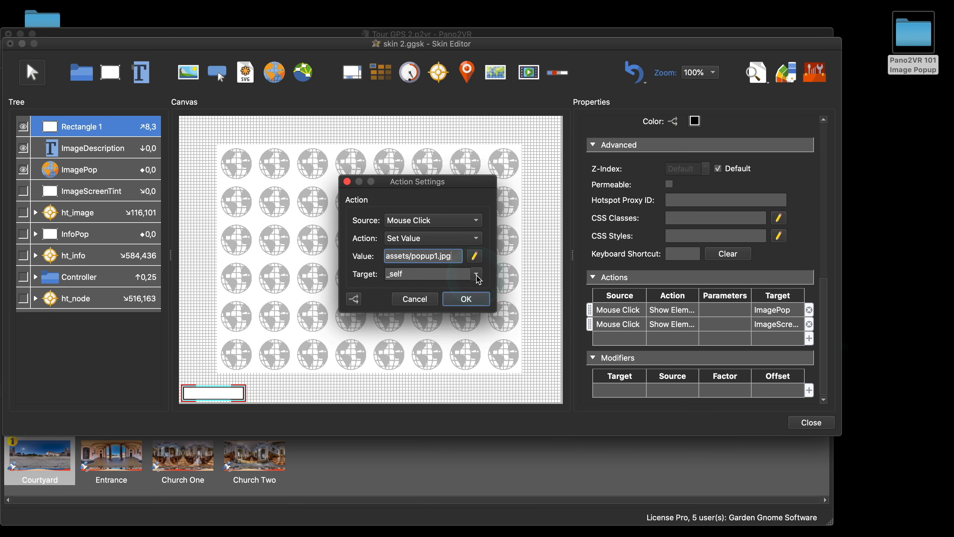
left_click_drag(424, 274, 373, 273)
type("imageDescription")
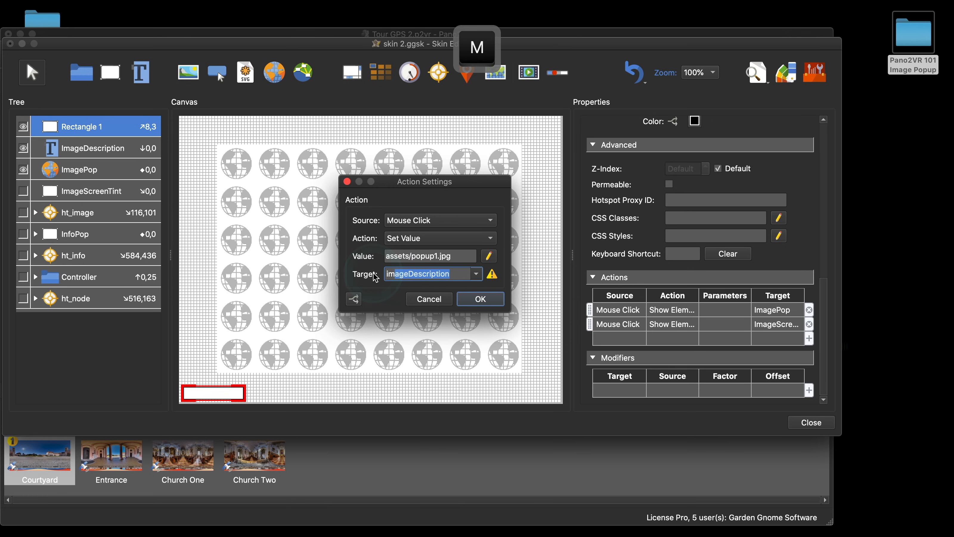
left_click(476, 274)
scroll(417, 332, "down", 5)
scroll(444, 342, "down", 3)
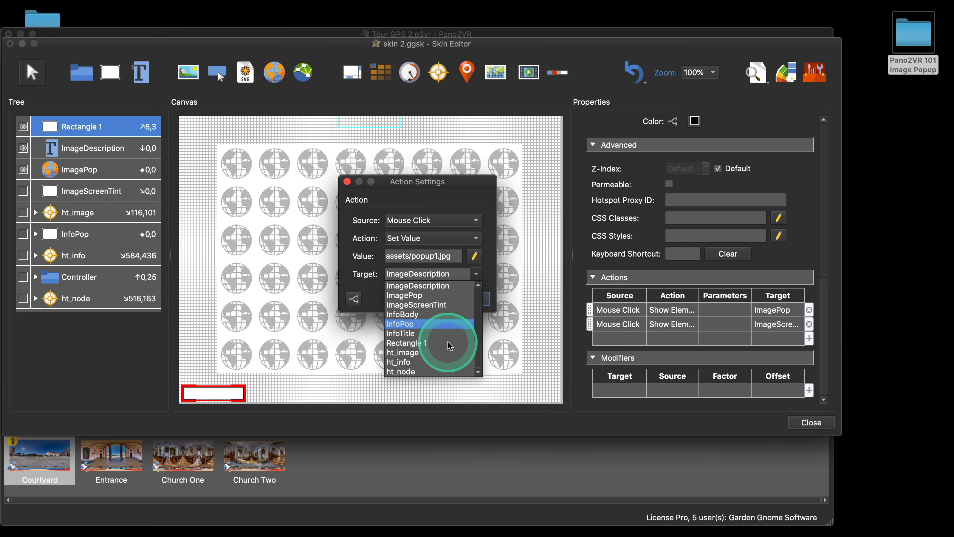
scroll(438, 339, "up", 2)
left_click(433, 333)
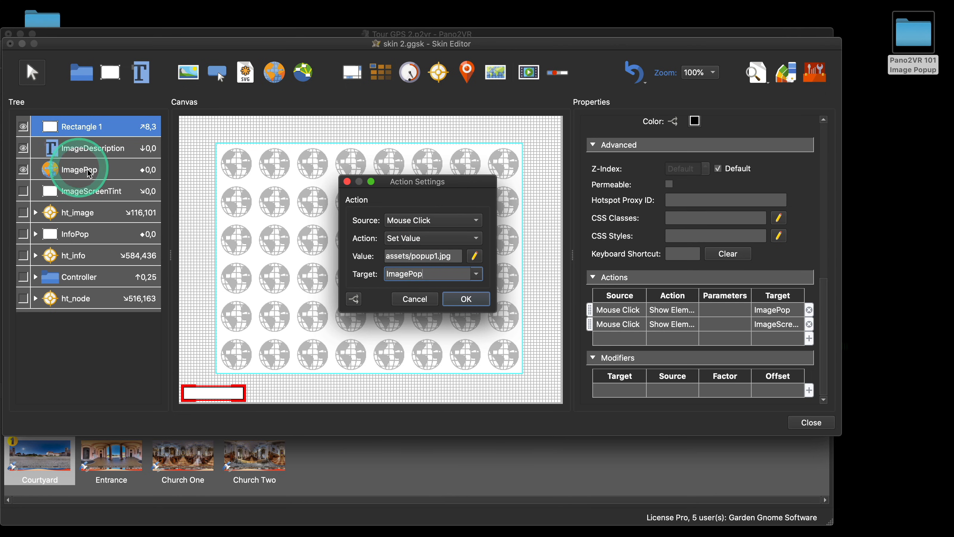
left_click(460, 301)
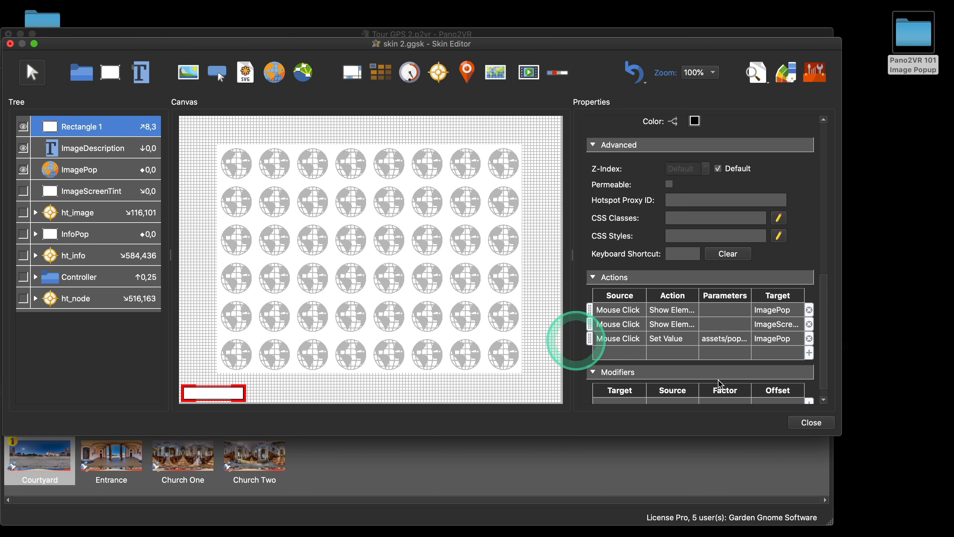
Step: Close the skin editor and save the changes to the skin
left_click(828, 427)
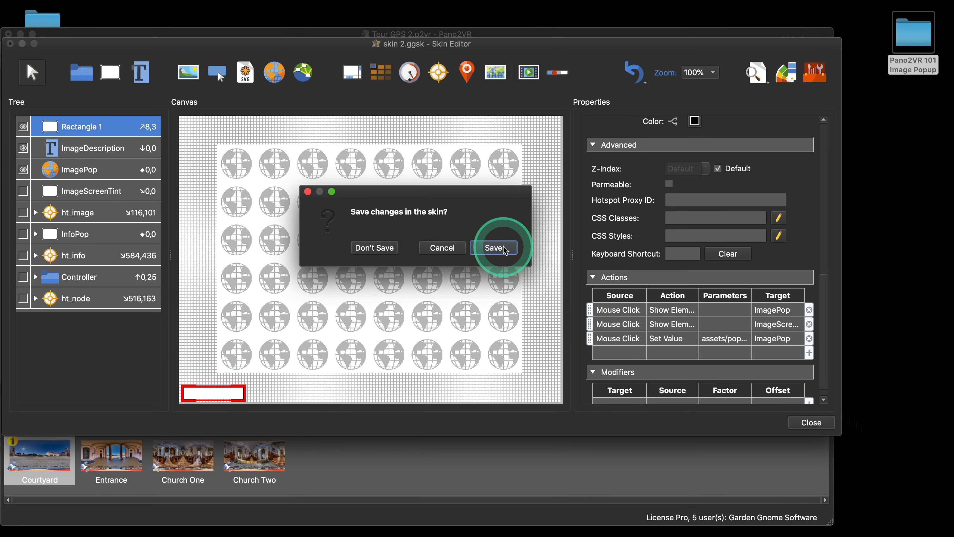
left_click(447, 247)
scroll(698, 240, "up", 3)
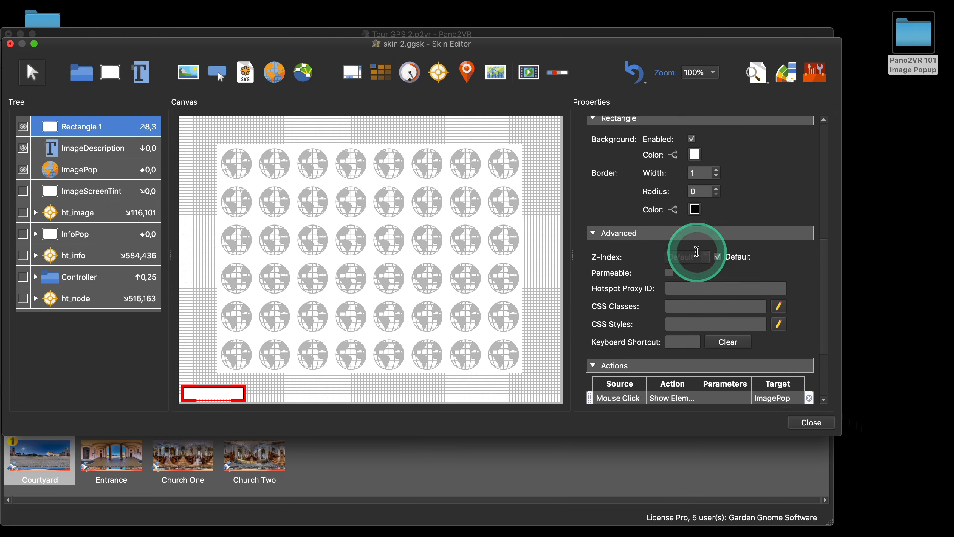
scroll(696, 252, "up", 6)
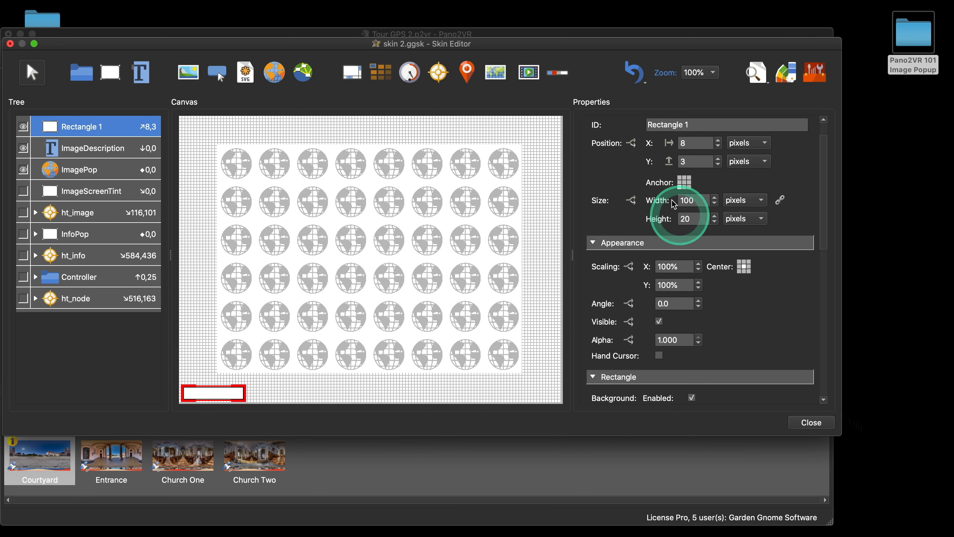
scroll(669, 233, "down", 6)
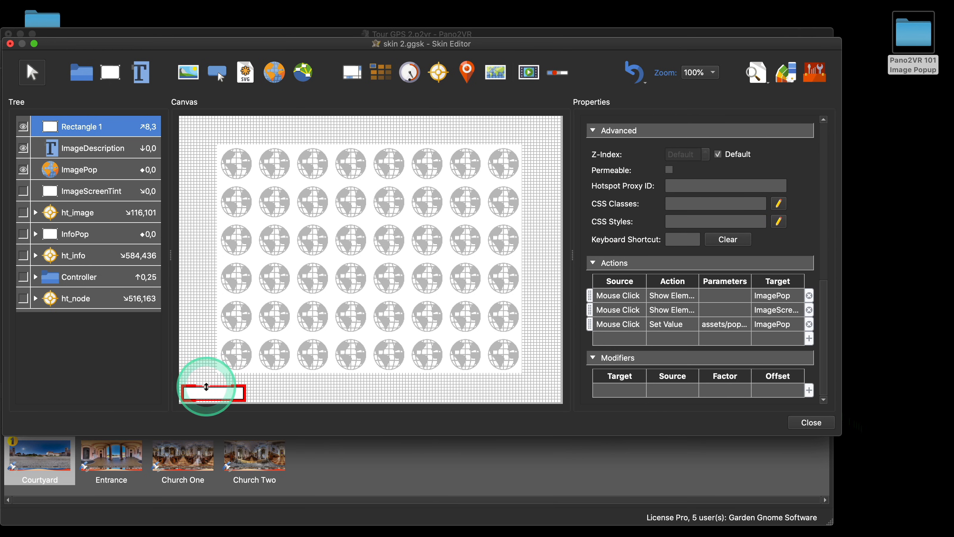
left_click(812, 421)
left_click(495, 246)
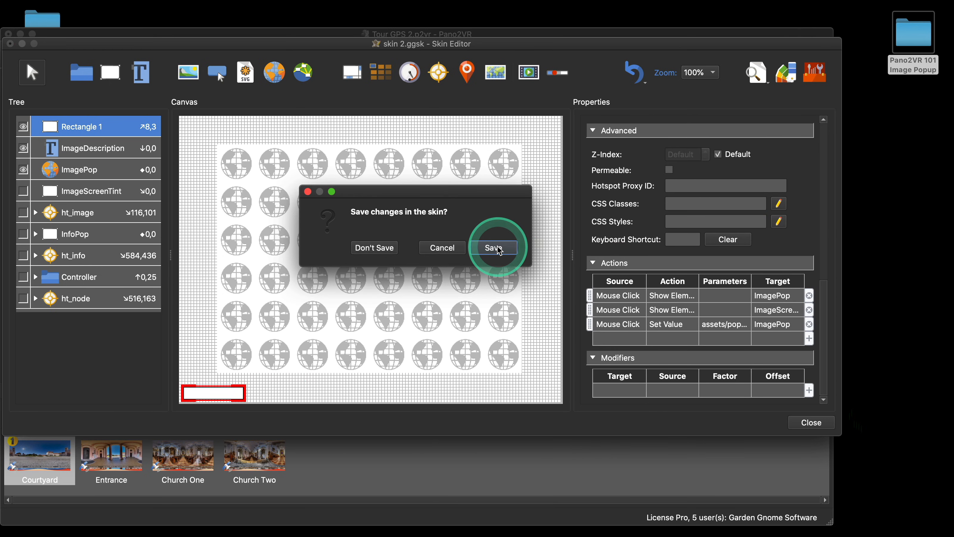
Step: Preview the tour in the browser and test the rectangle button opening and closing the image popup
left_click(627, 207)
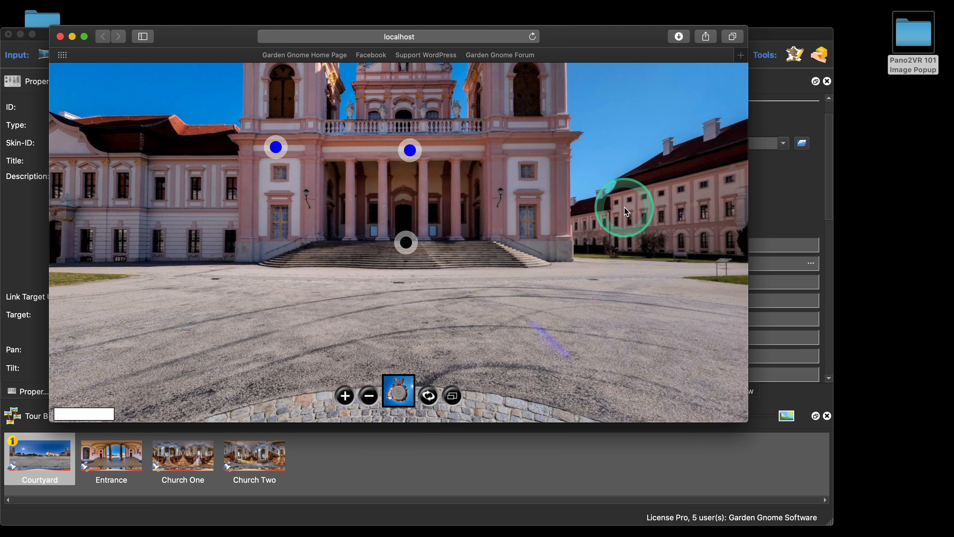
left_click(89, 414)
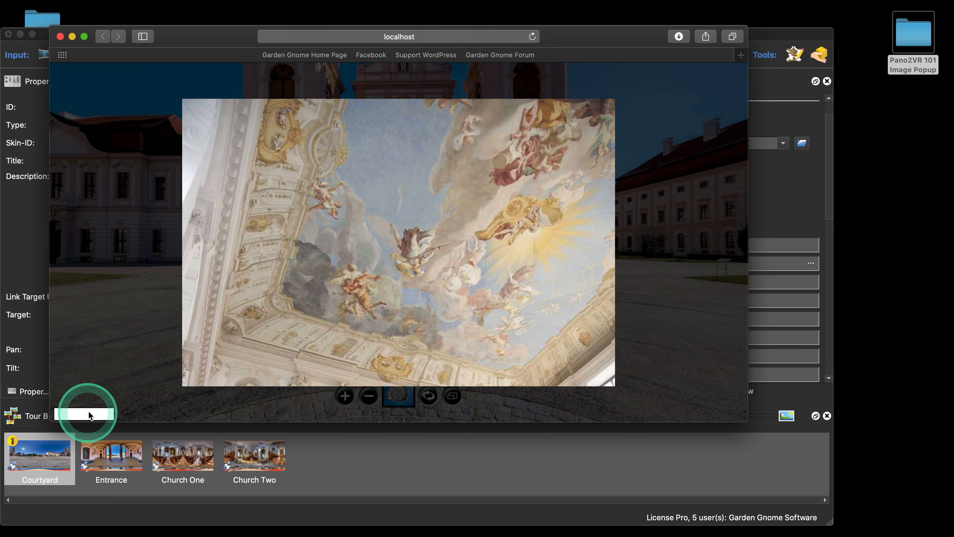
left_click(364, 330)
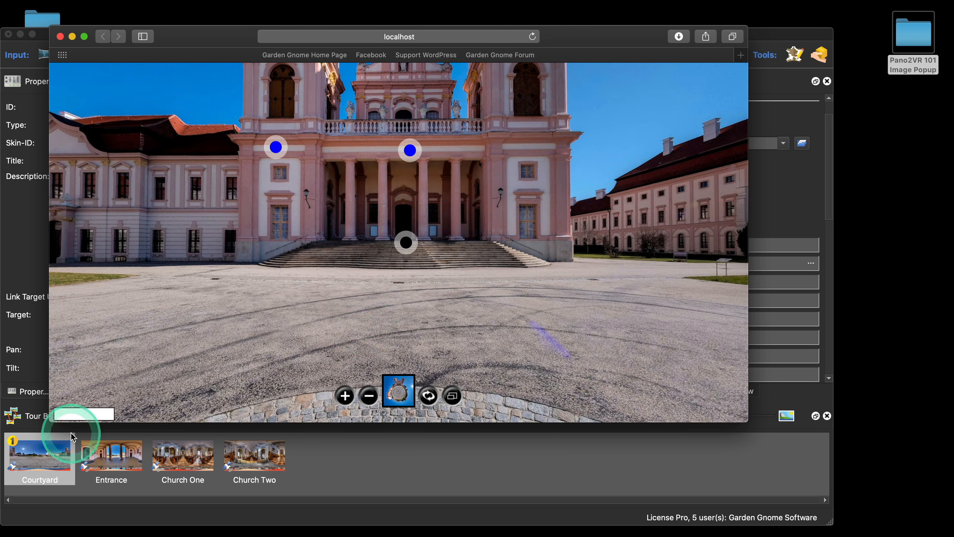
left_click(90, 416)
left_click(397, 306)
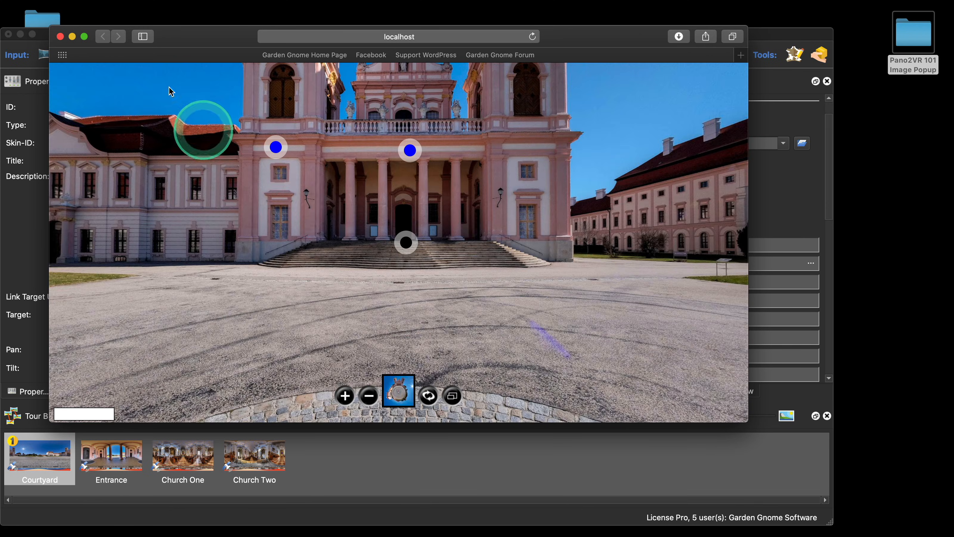
left_click(61, 37)
Step: Duplicate Rectangle 1's Set Value action by copying and pasting it into the actions list
left_click(630, 168)
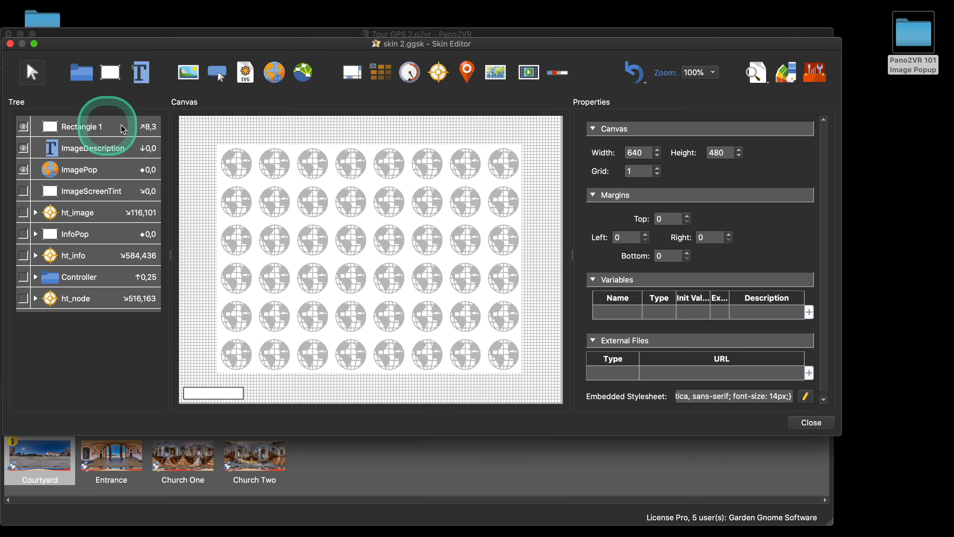
left_click(103, 127)
scroll(756, 305, "down", 15)
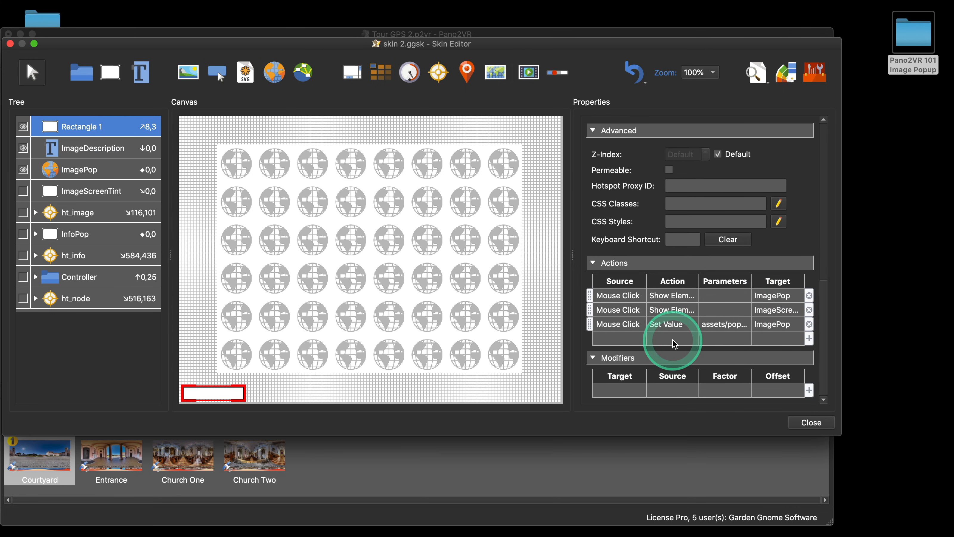
left_click(618, 326)
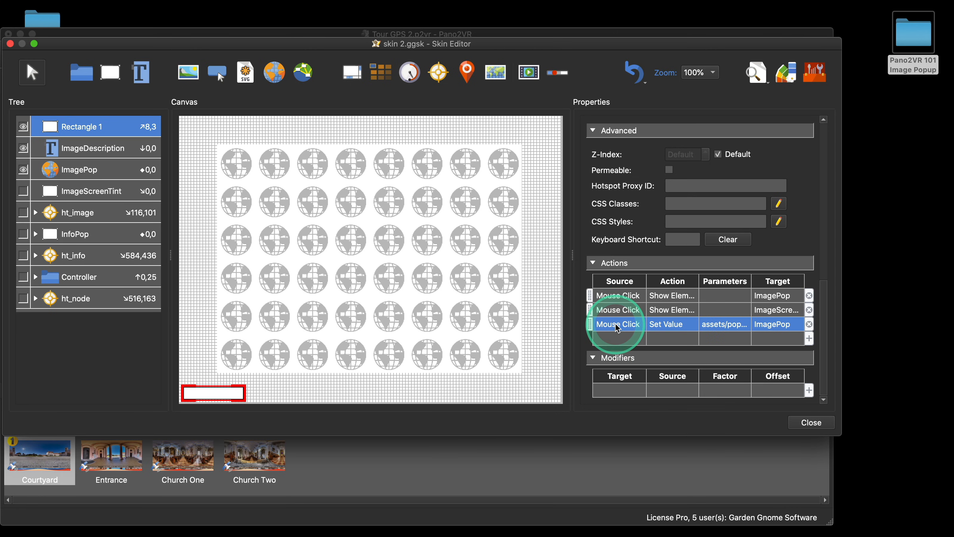
key("super+c")
left_click(618, 338)
key("super+v")
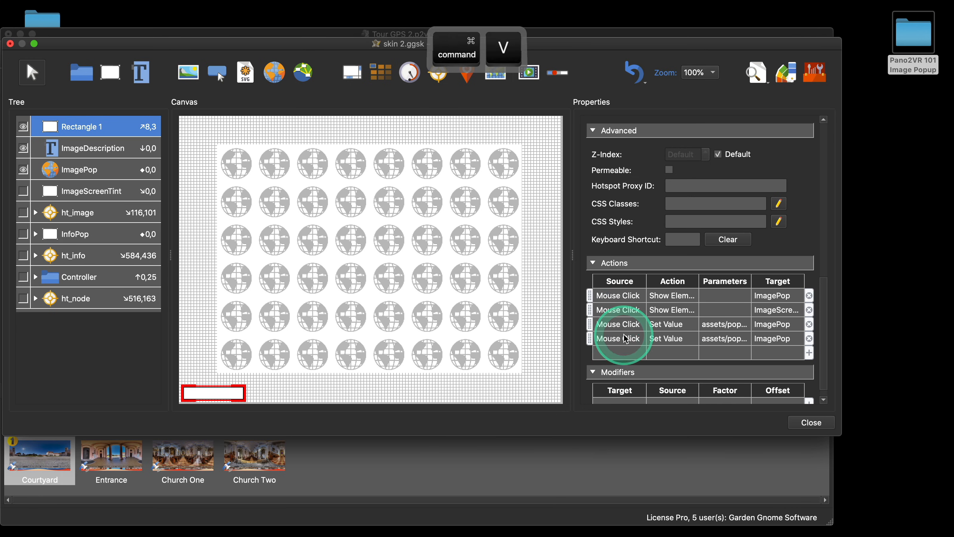
Step: Change the duplicated Set Value action's value to assets/popup2.jpg
double_click(714, 338)
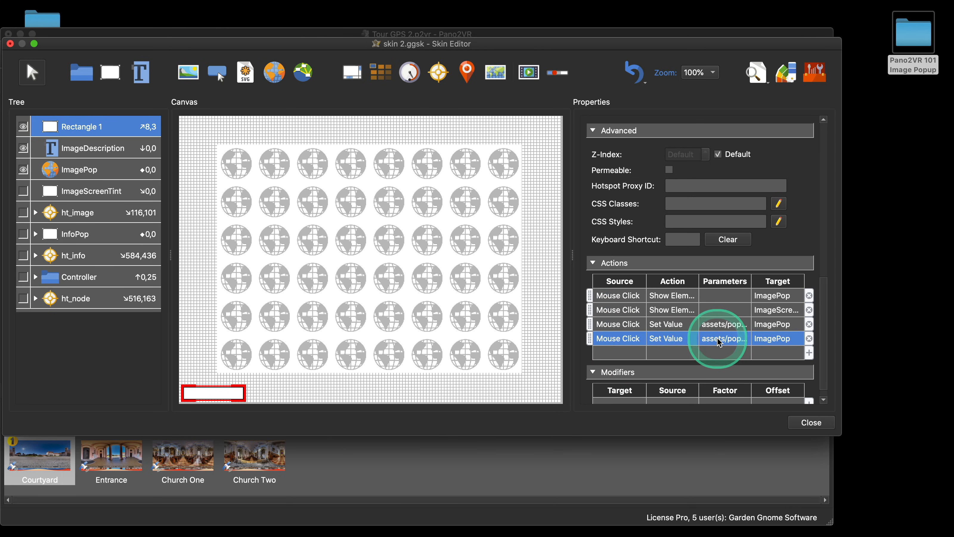
left_click(436, 242)
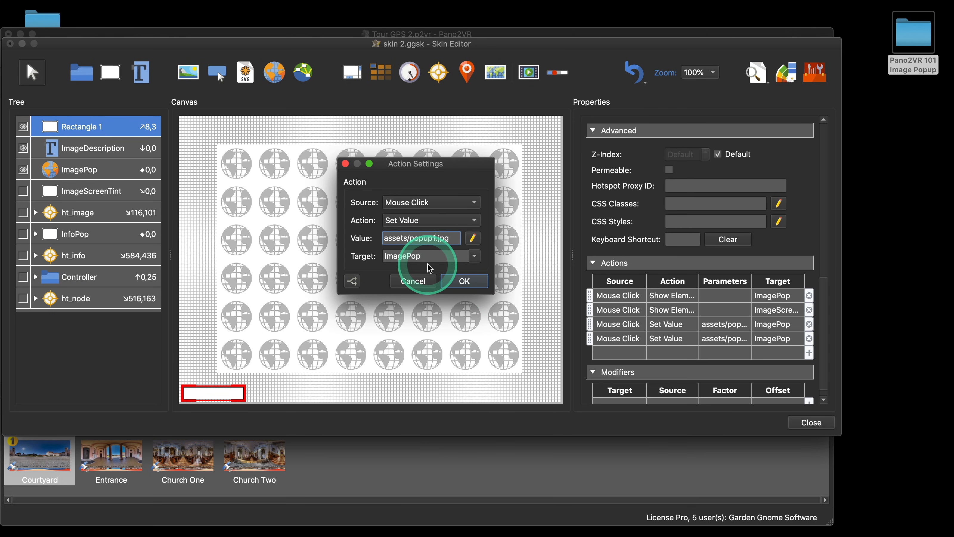
key("BackSpace")
type("2")
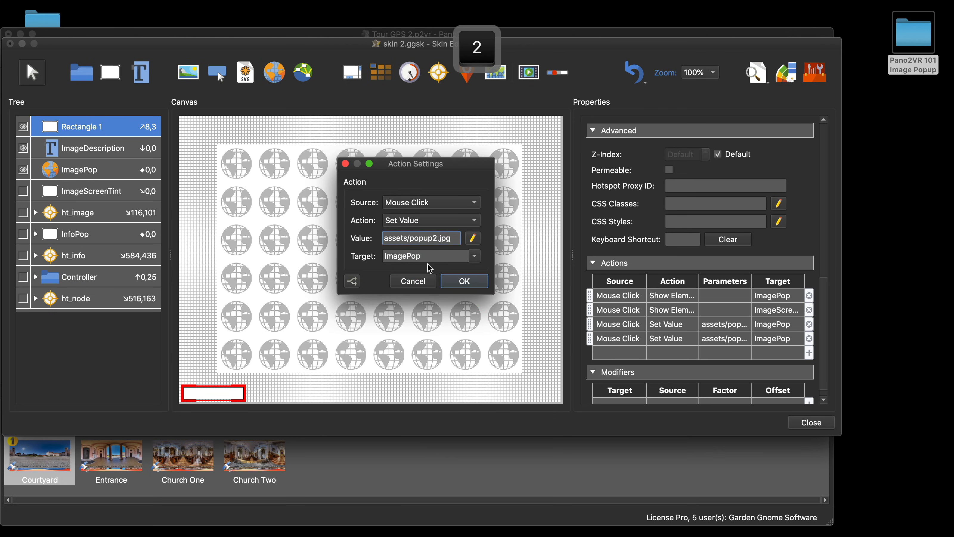
left_click(455, 281)
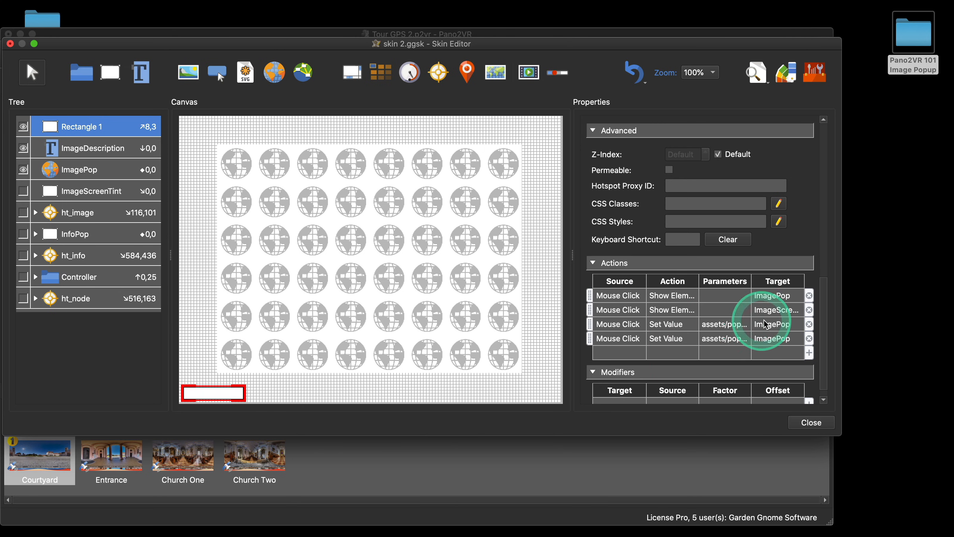
Step: Add a filter to the assets/popup1.jpg Set Value action so it runs only when custom node id $(ucnode) = courtyard, then save the skin
double_click(626, 325)
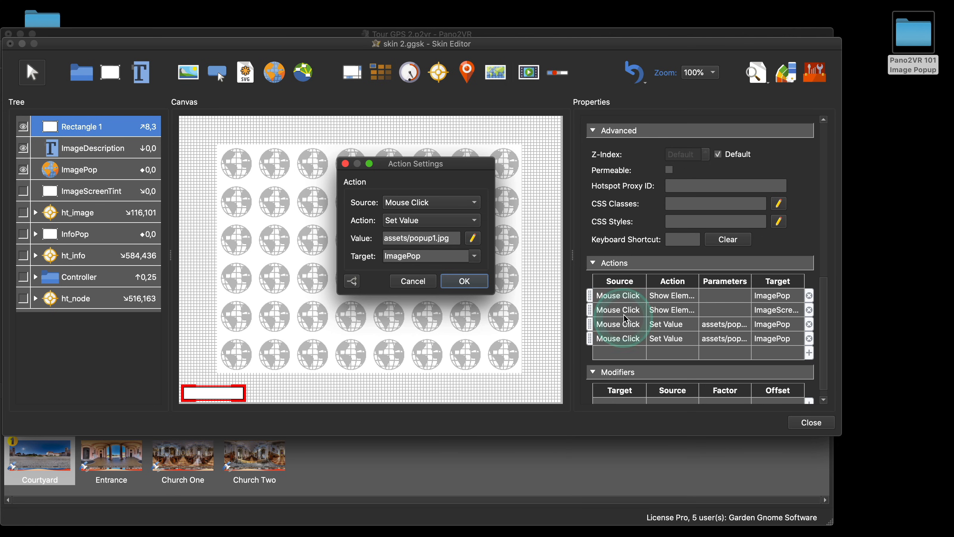
left_click(352, 281)
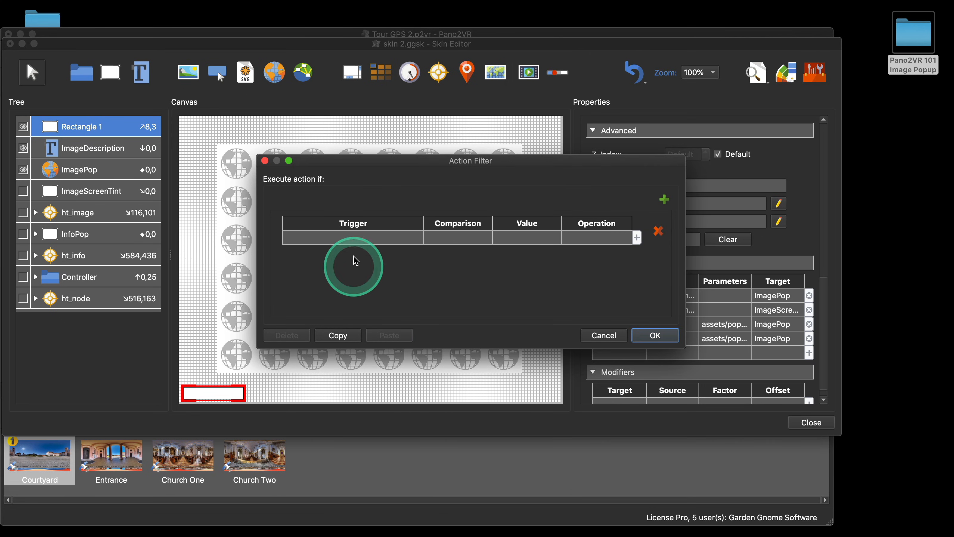
left_click(358, 241)
left_click(357, 238)
left_click(370, 359)
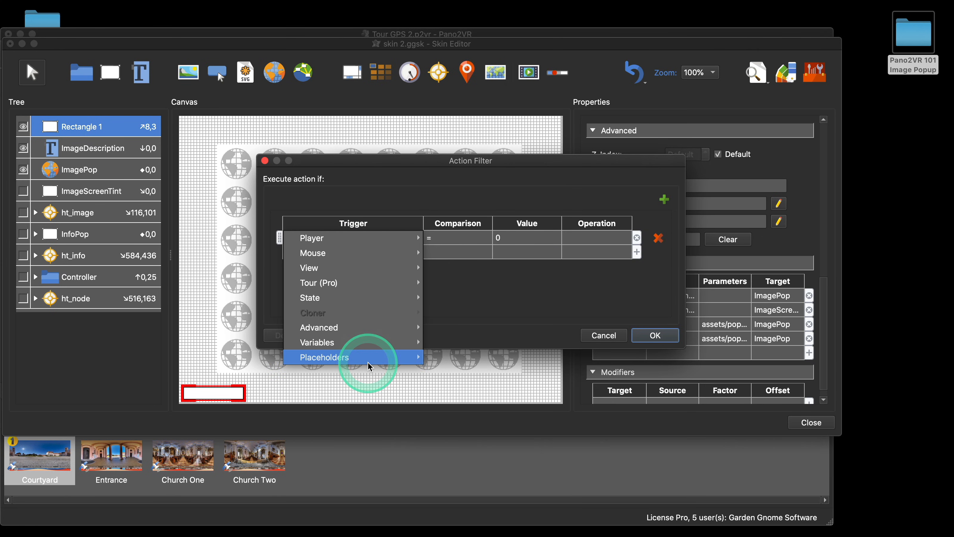
mouse_move(488, 372)
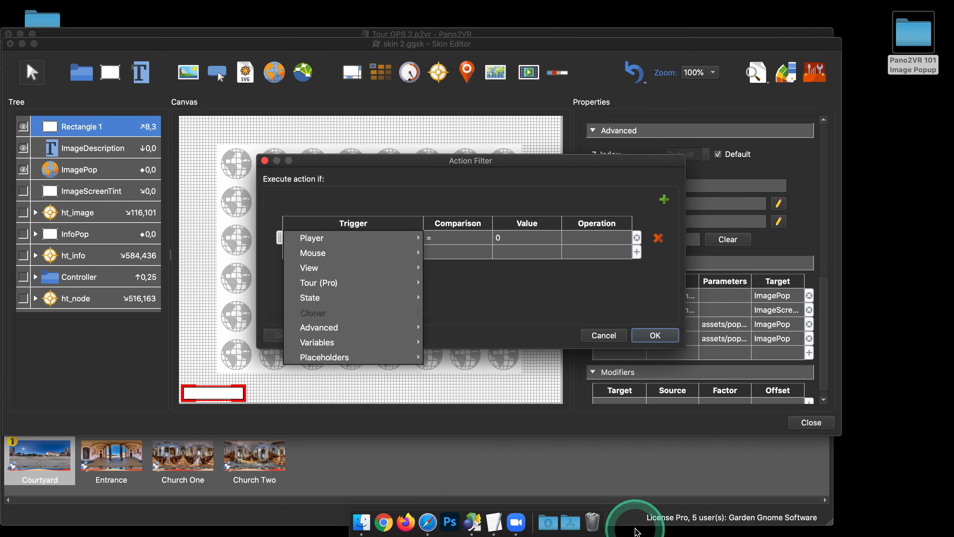
left_click(357, 355)
left_click(474, 387)
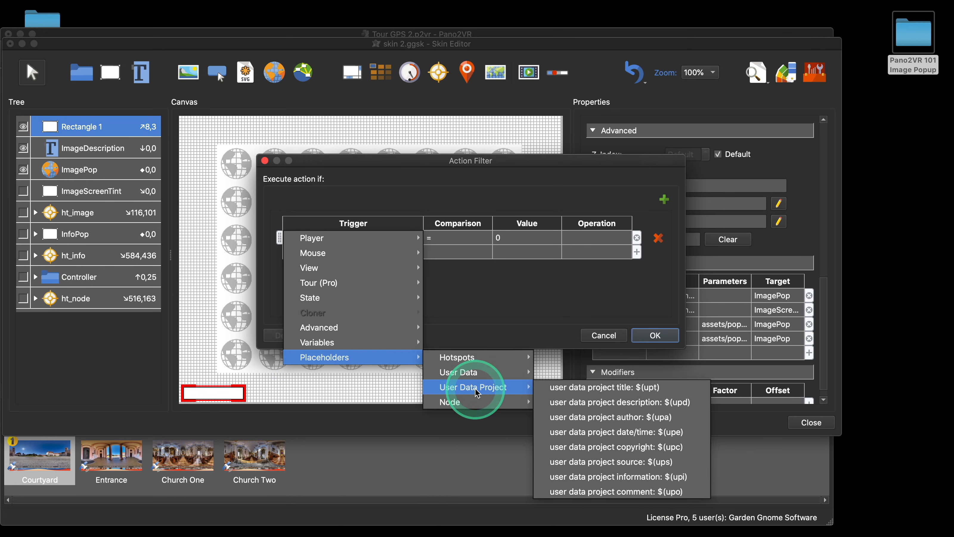
mouse_move(474, 372)
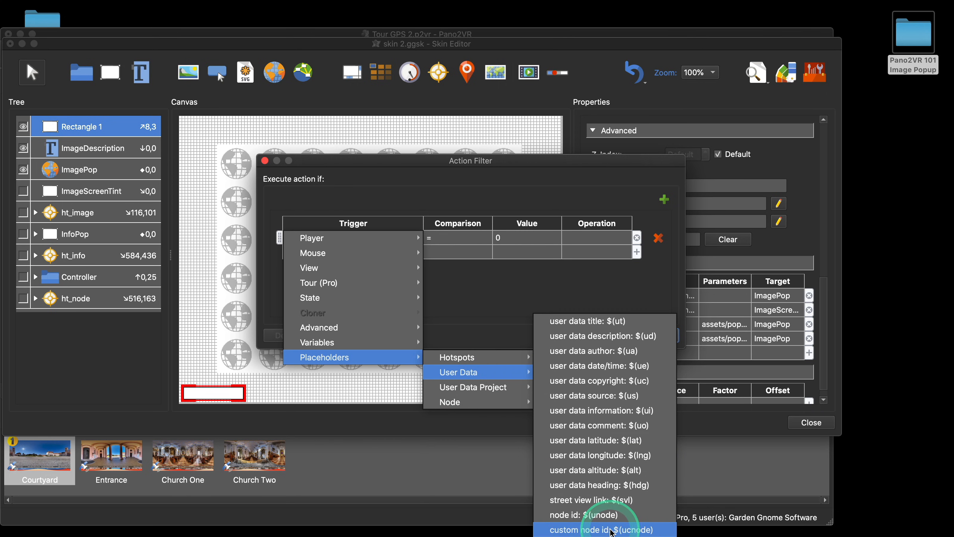
left_click(598, 474)
left_click(521, 237)
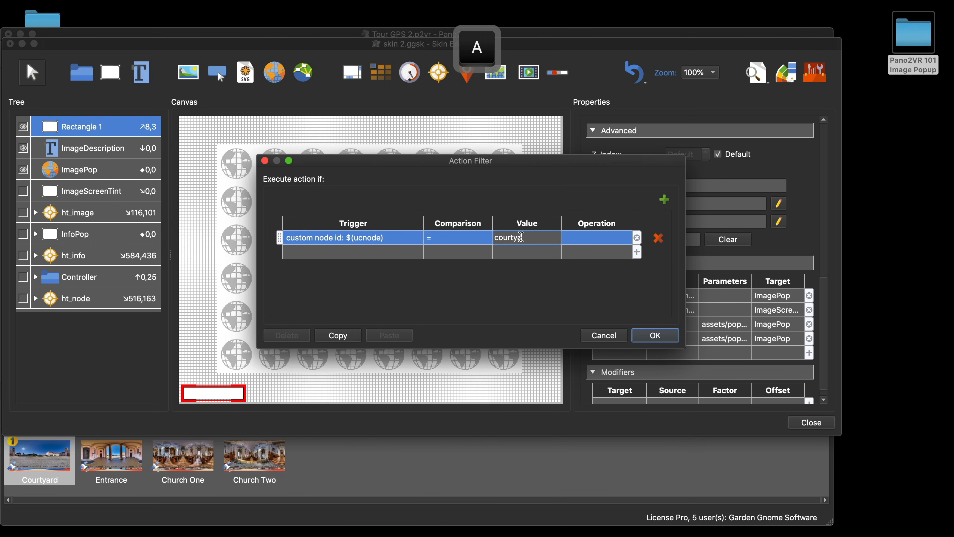
left_click(511, 285)
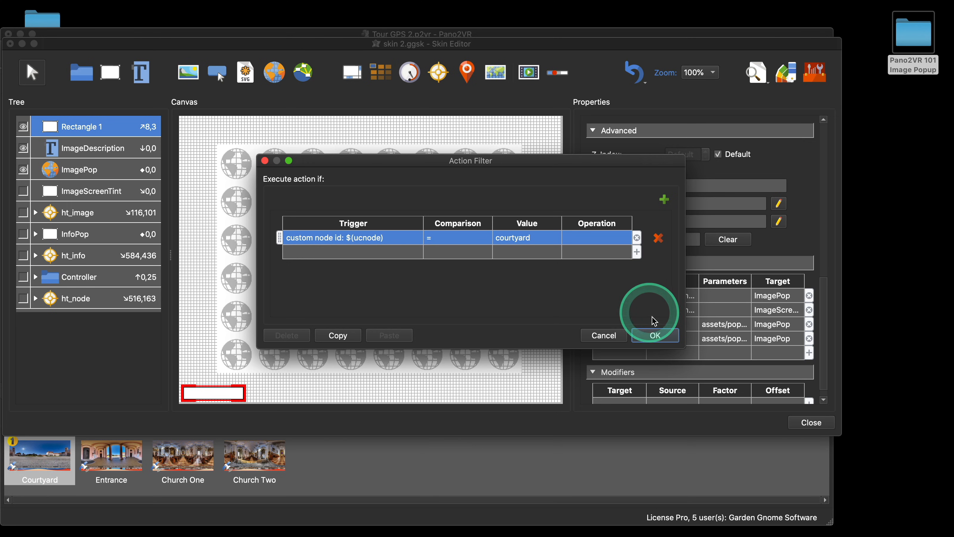
left_click(656, 335)
left_click(466, 280)
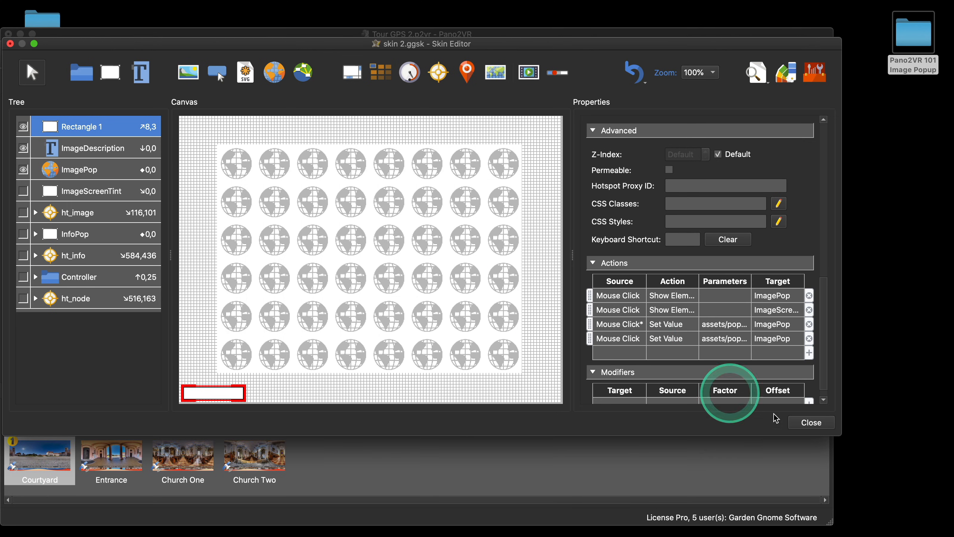
left_click(808, 421)
left_click(491, 248)
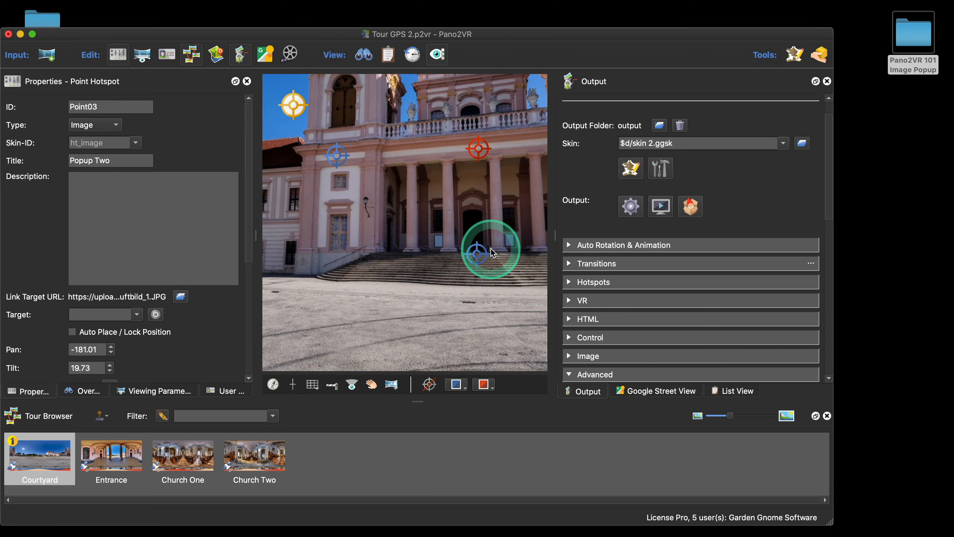
Step: Check the Custom Node ID in the User Data of each panorama in the tour
left_click(225, 391)
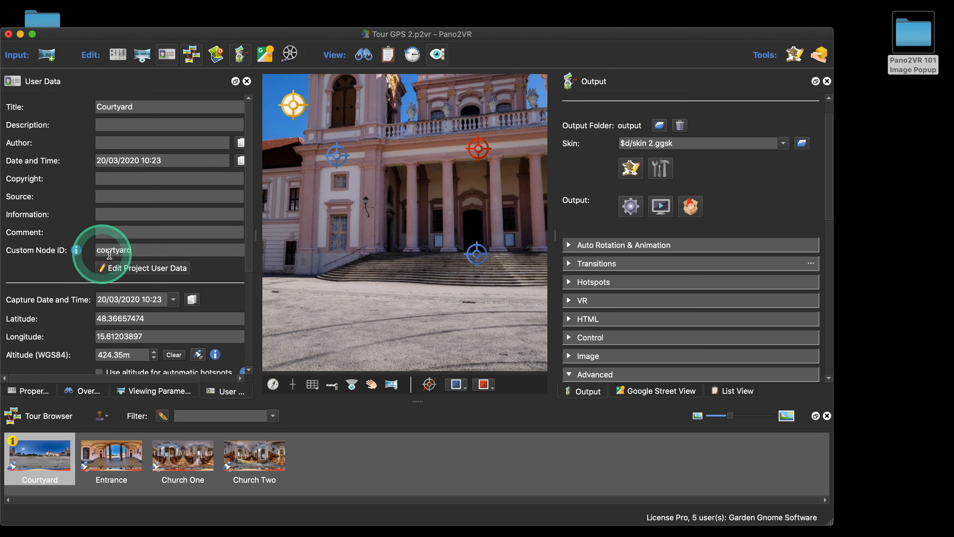
left_click(113, 455)
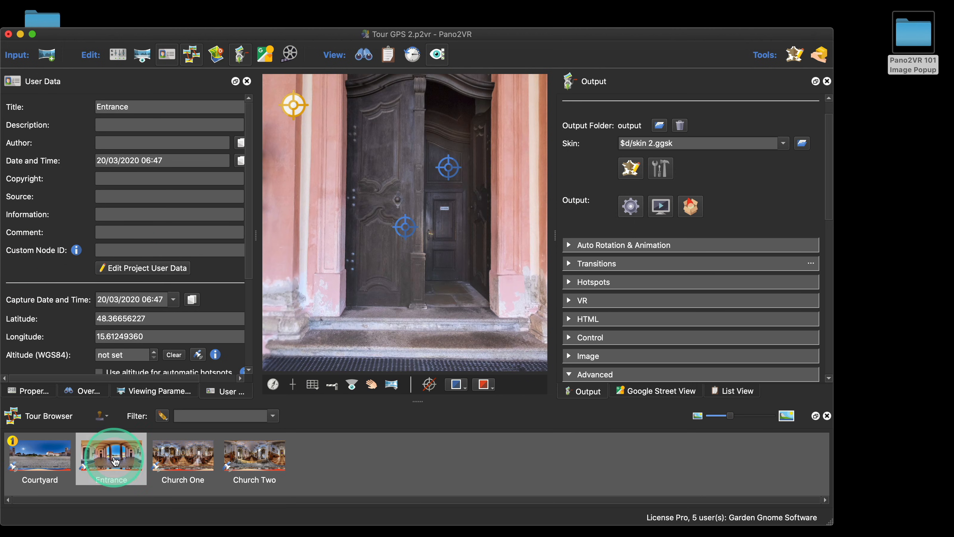
left_click(171, 460)
left_click(246, 455)
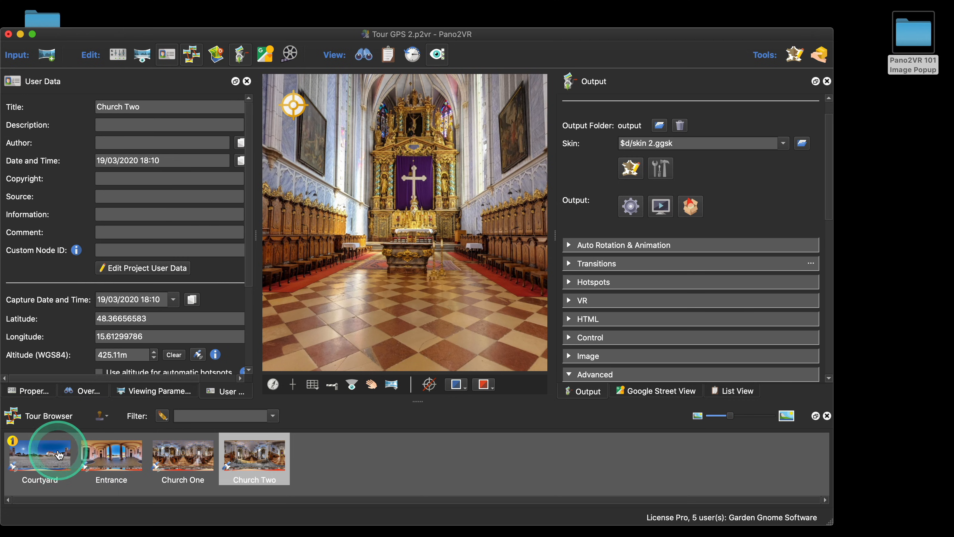
left_click(46, 454)
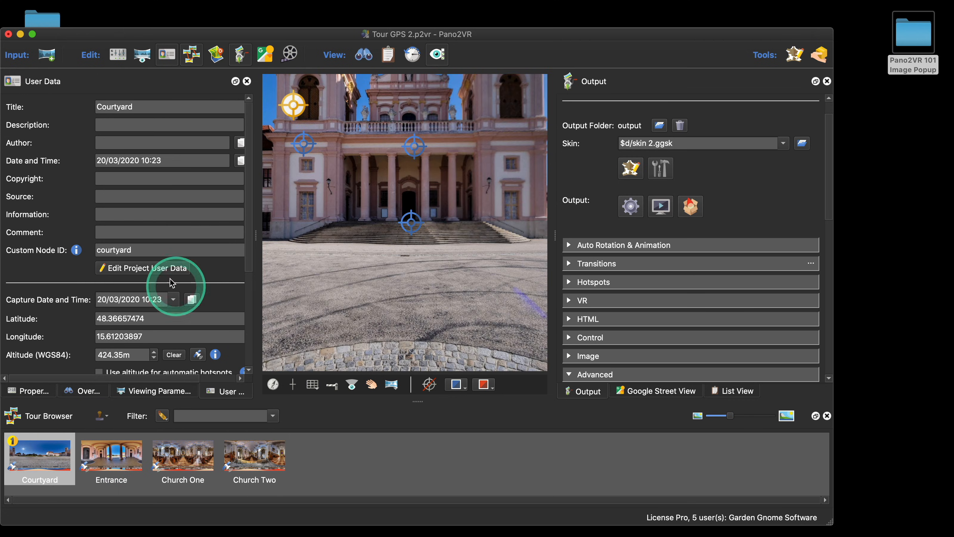
Step: Reopen the skin editor and review the filter on Rectangle 1's first Set Value action
left_click(631, 168)
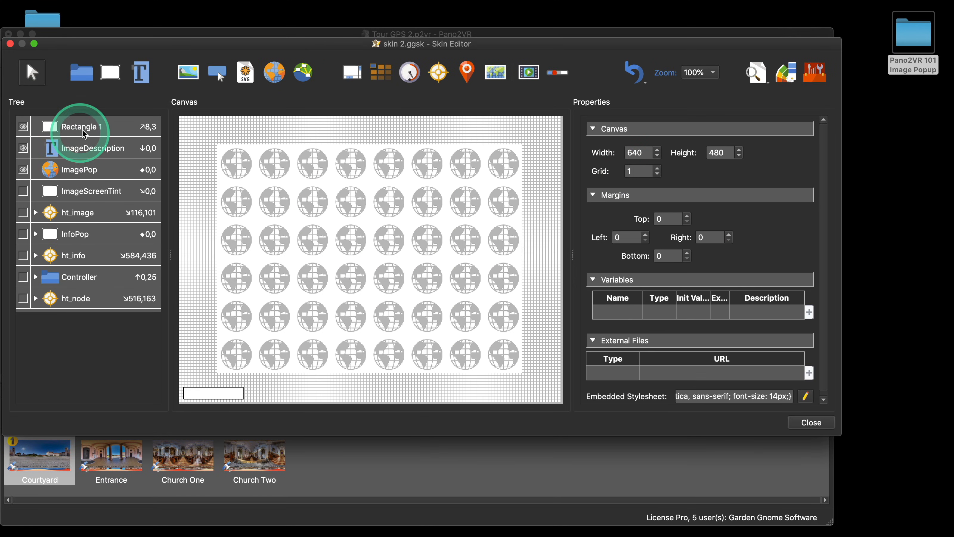
left_click(75, 122)
scroll(762, 345, "down", 10)
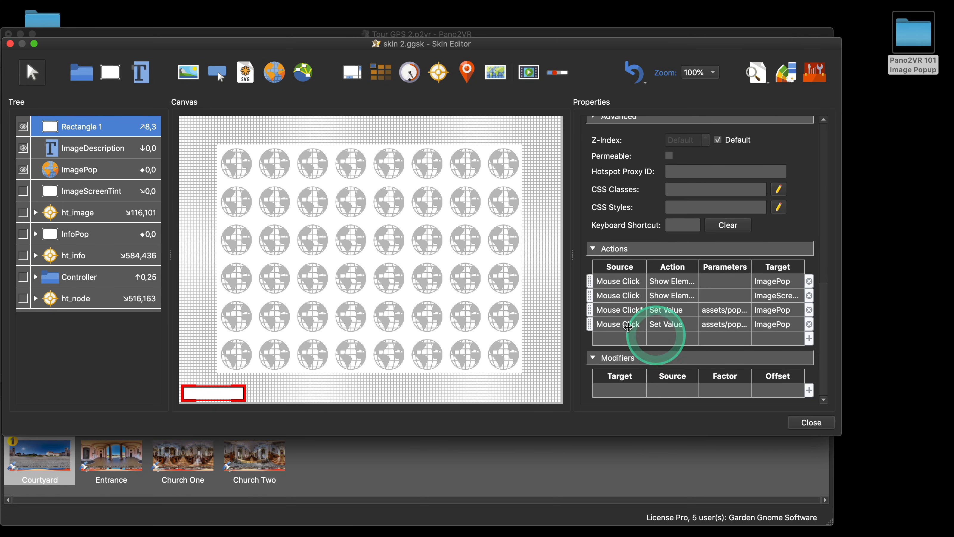
double_click(615, 312)
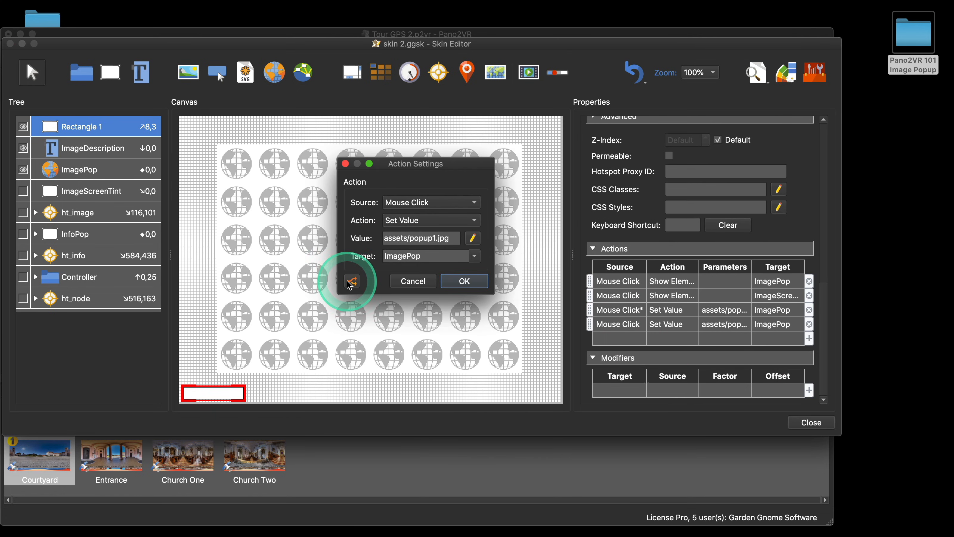
left_click(338, 279)
left_click(344, 239)
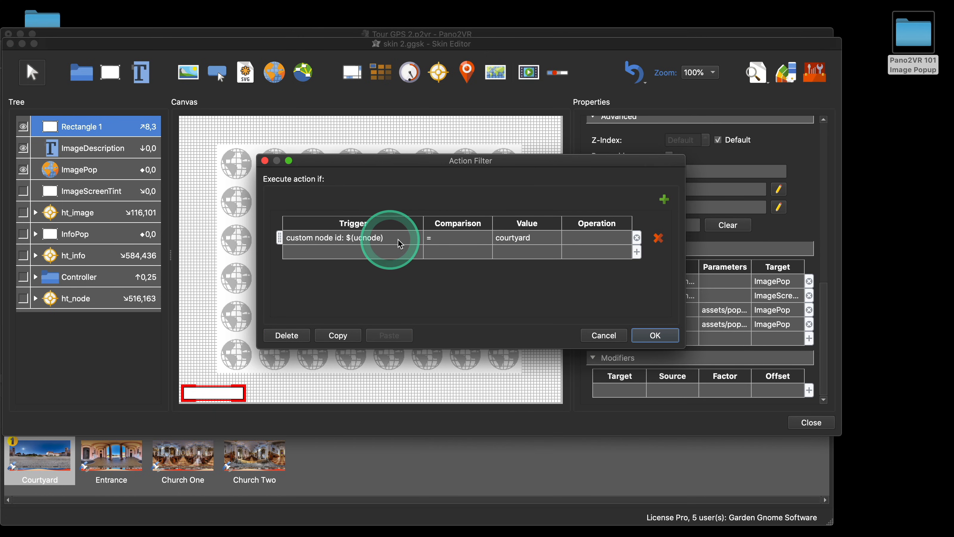
left_click(620, 245)
left_click(655, 335)
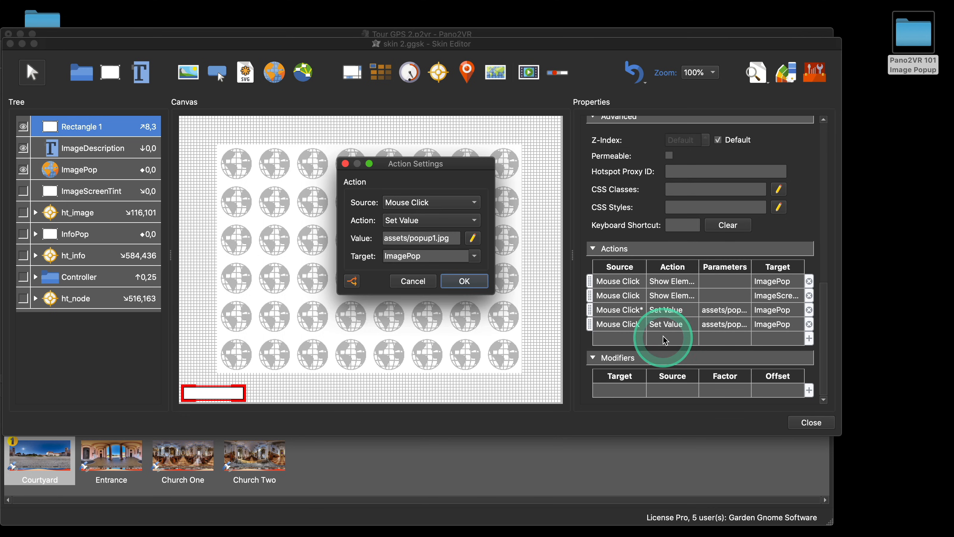
left_click(633, 327)
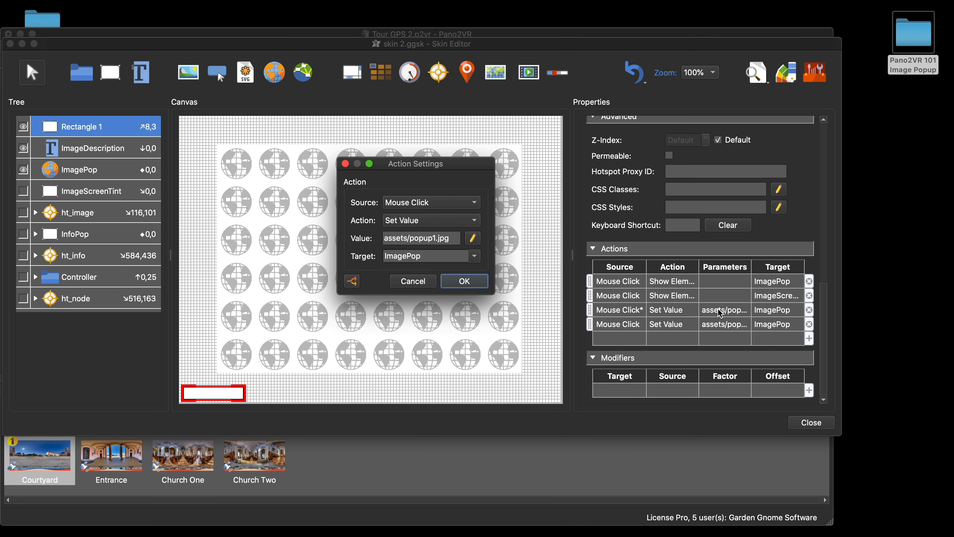
left_click(460, 281)
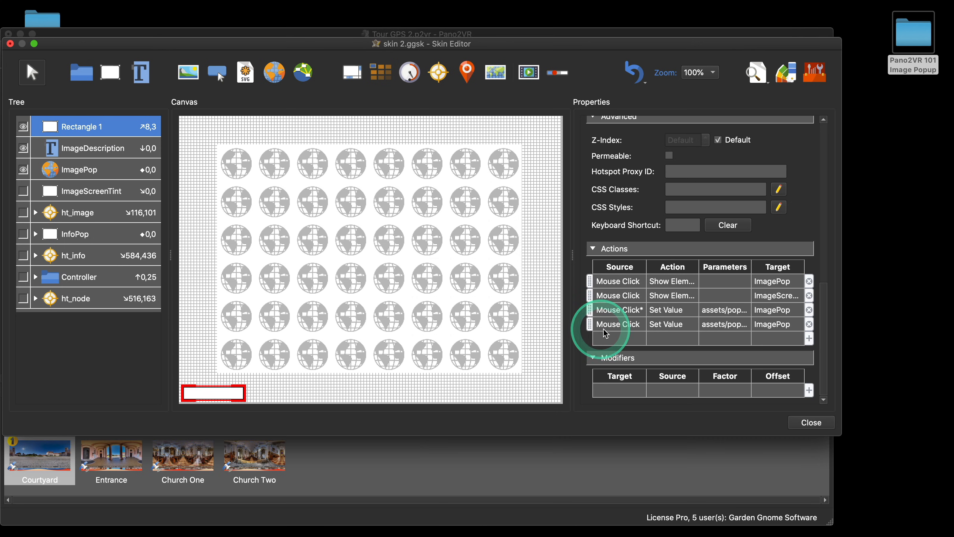
Step: Filter the assets/popup2.jpg Set Value action to run only when custom node id $(ucnode) ≠ courtyard
double_click(601, 324)
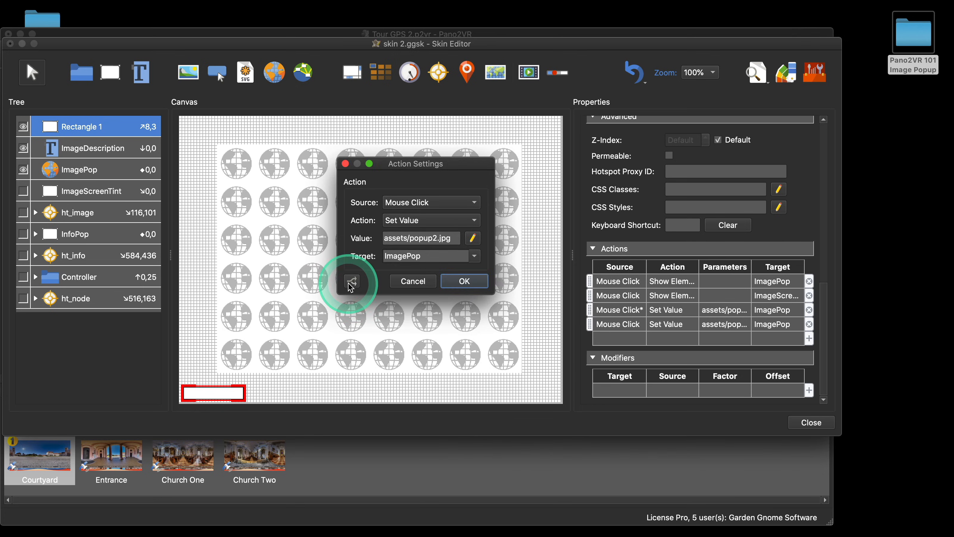
left_click(352, 282)
left_click(330, 237)
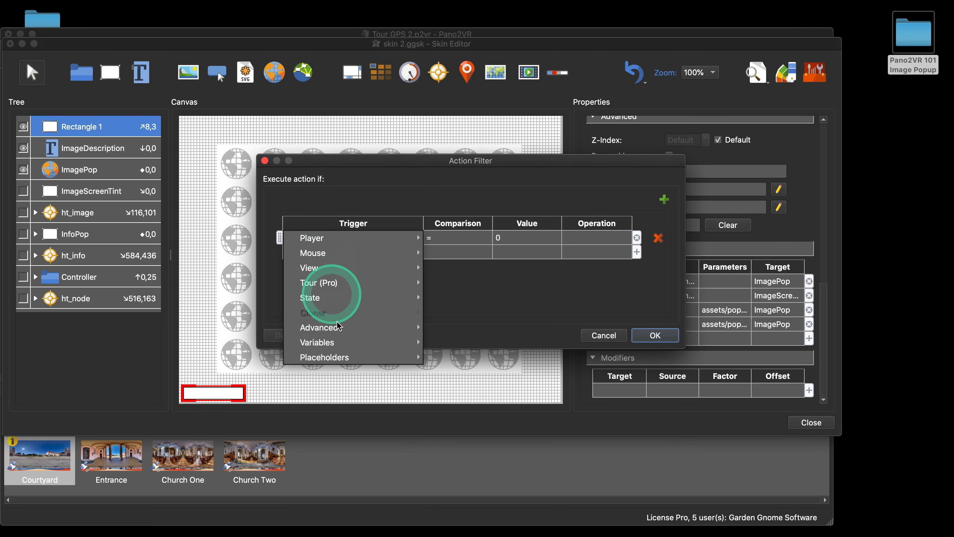
mouse_move(345, 348)
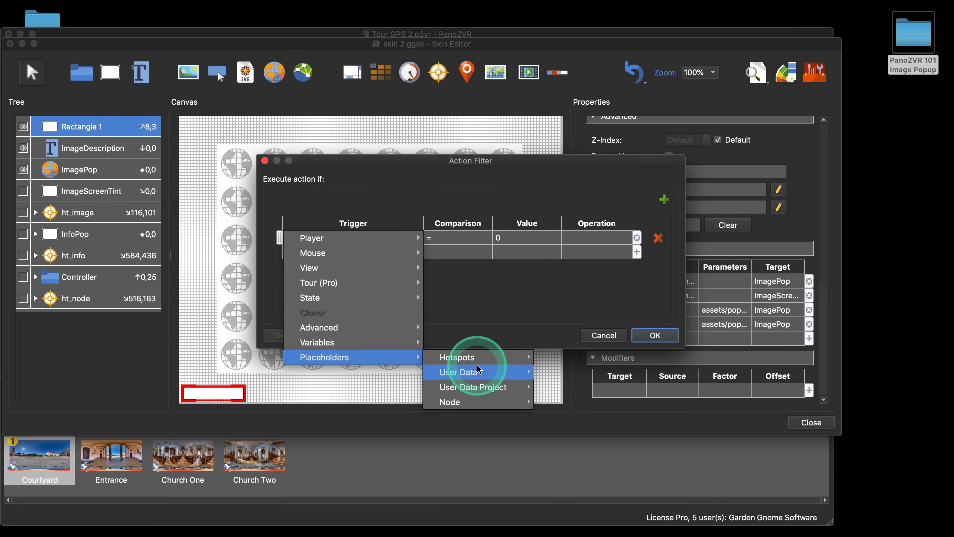
mouse_move(488, 361)
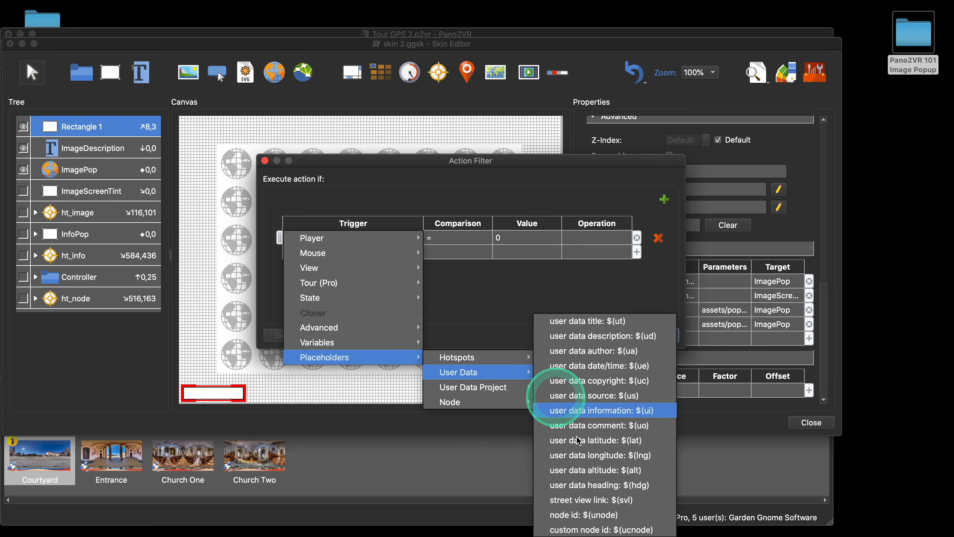
left_click(613, 525)
left_click(520, 237)
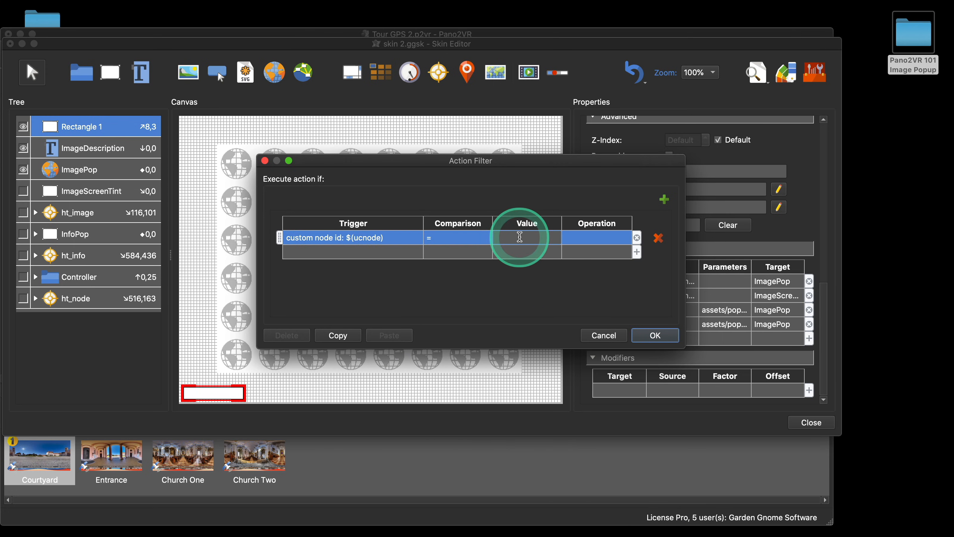
type("courtyard")
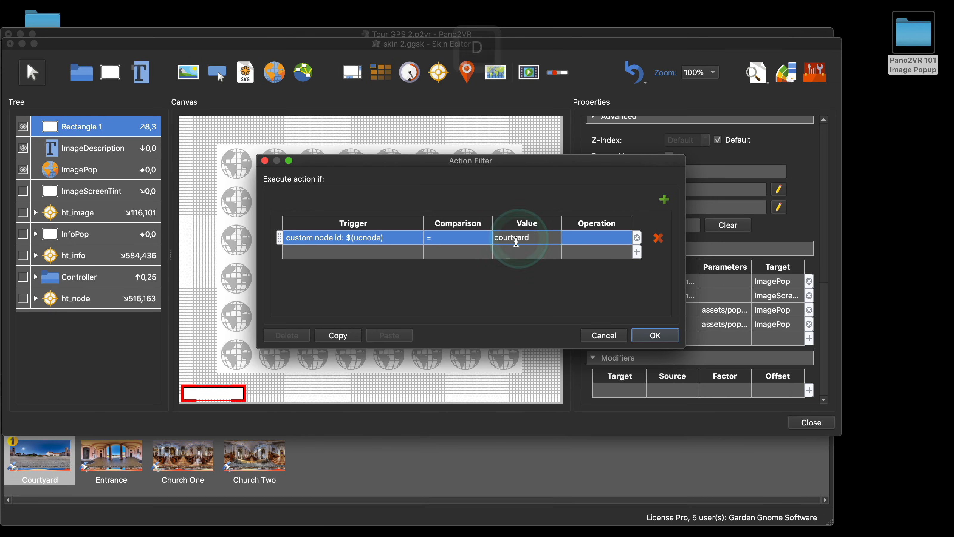
left_click(440, 239)
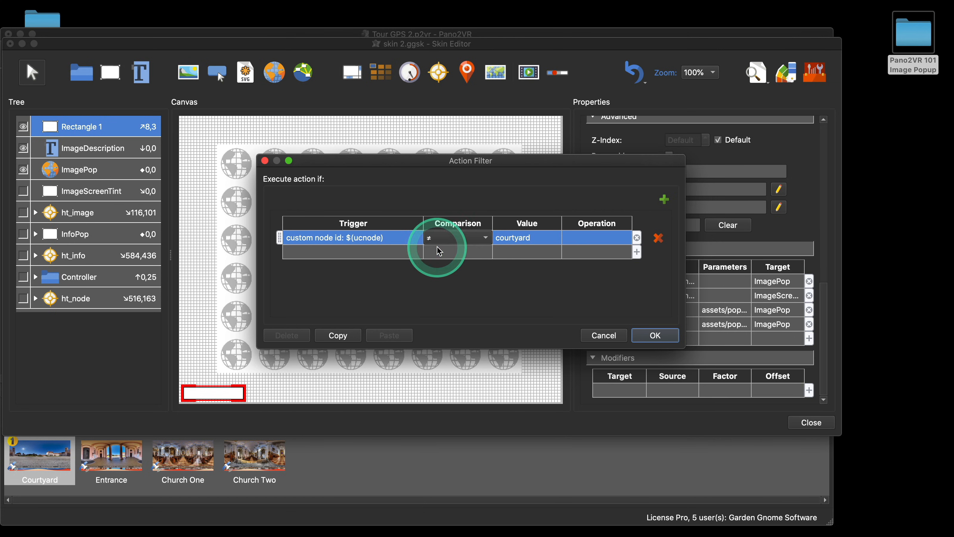
left_click(439, 249)
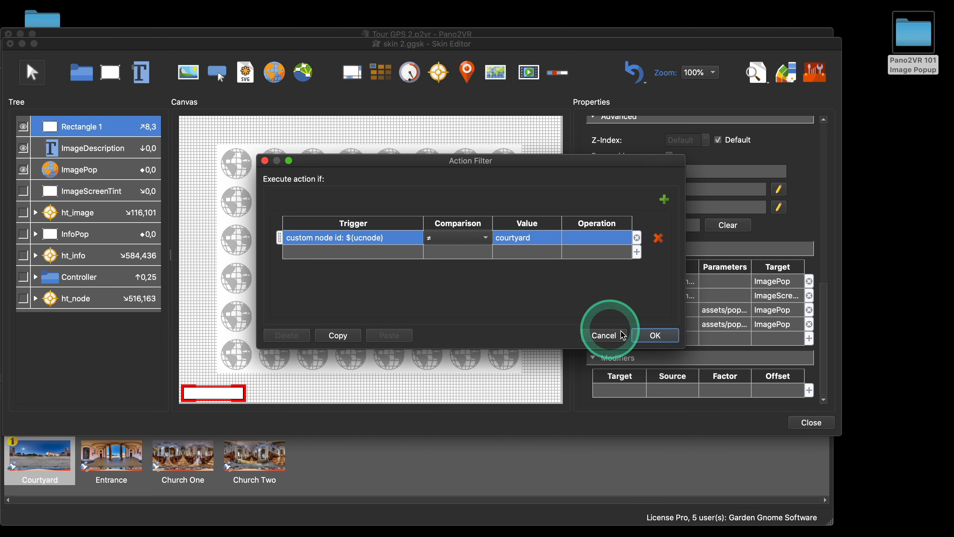
left_click(644, 340)
left_click(474, 278)
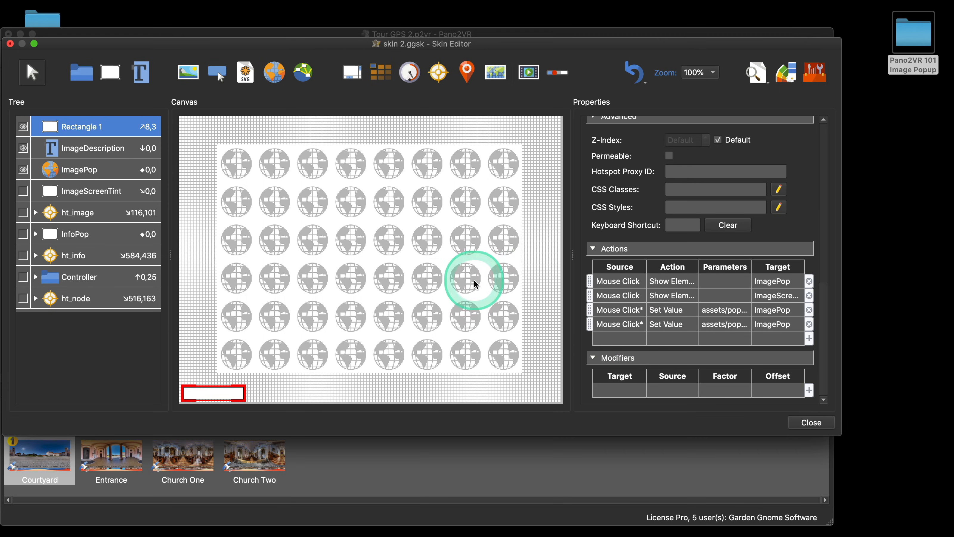
Step: Close the skin editor and save the changes to the skin
left_click(637, 350)
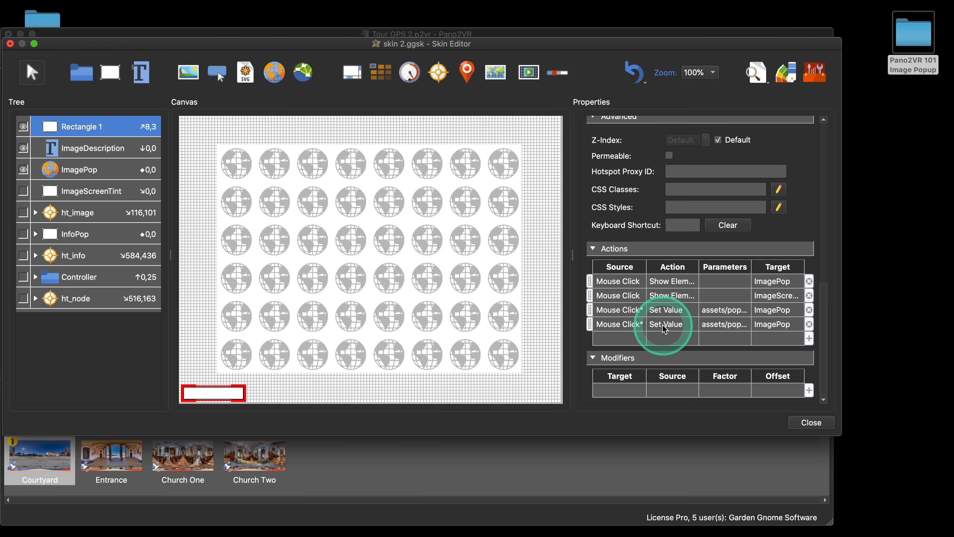
left_click(819, 425)
left_click(497, 248)
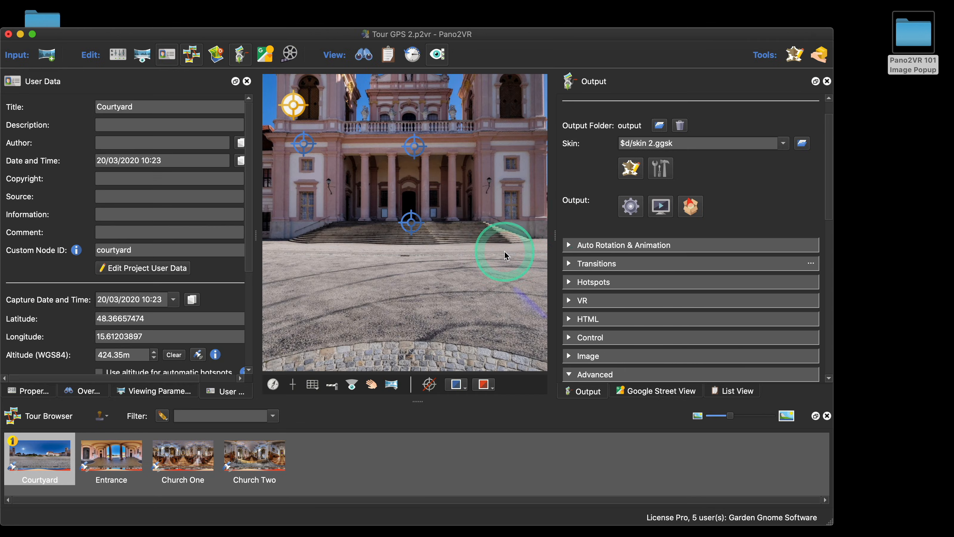
Step: Preview the tour in the browser and test the image popups in the Courtyard and Entrance panoramas
left_click(630, 206)
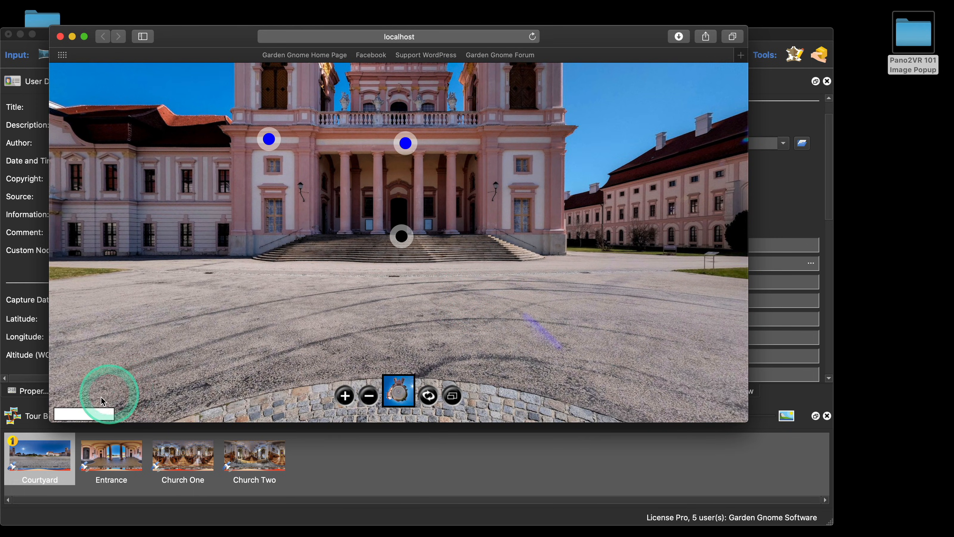
left_click(94, 410)
left_click(454, 262)
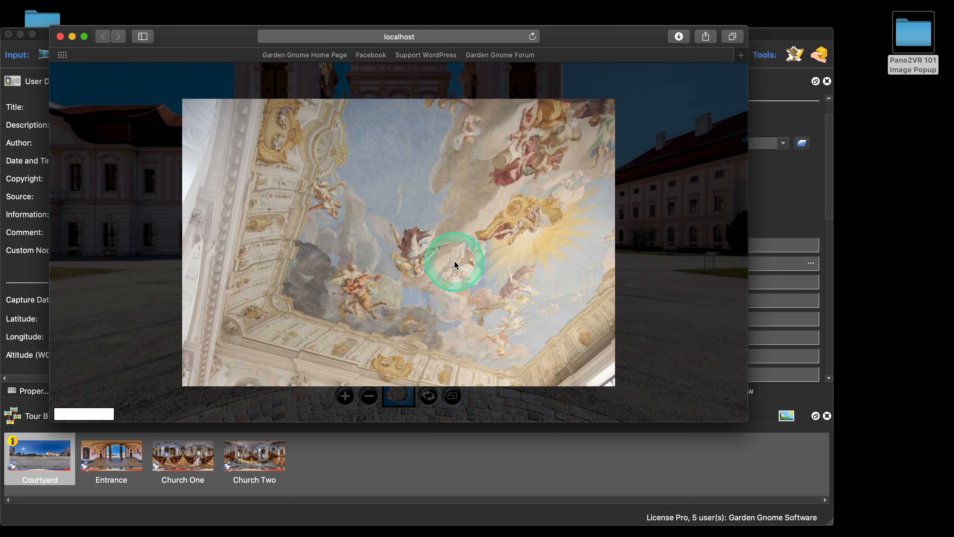
left_click(400, 237)
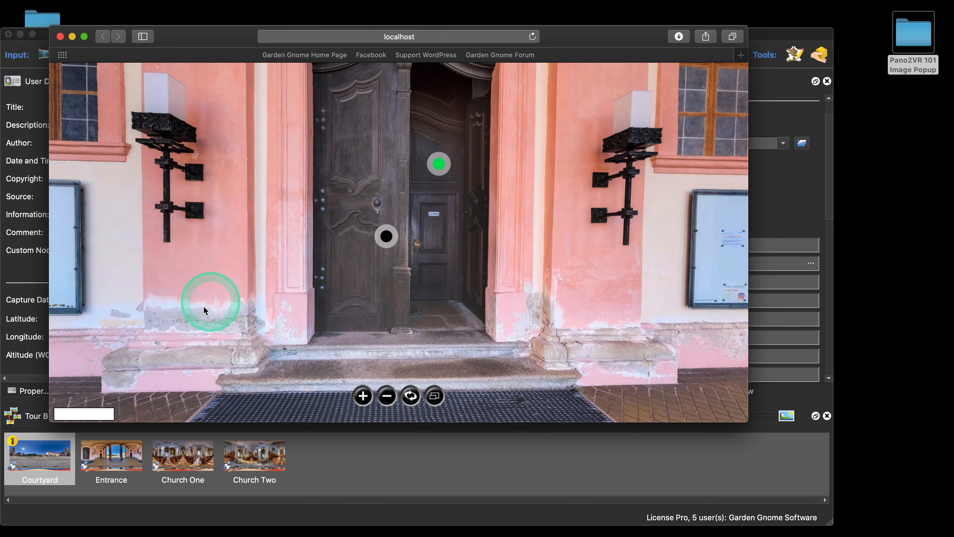
left_click(99, 413)
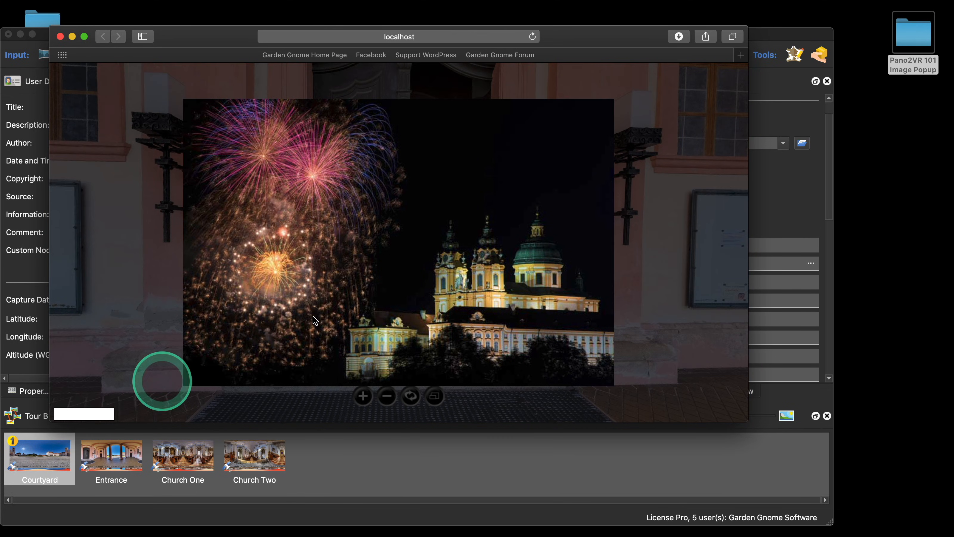
left_click(349, 311)
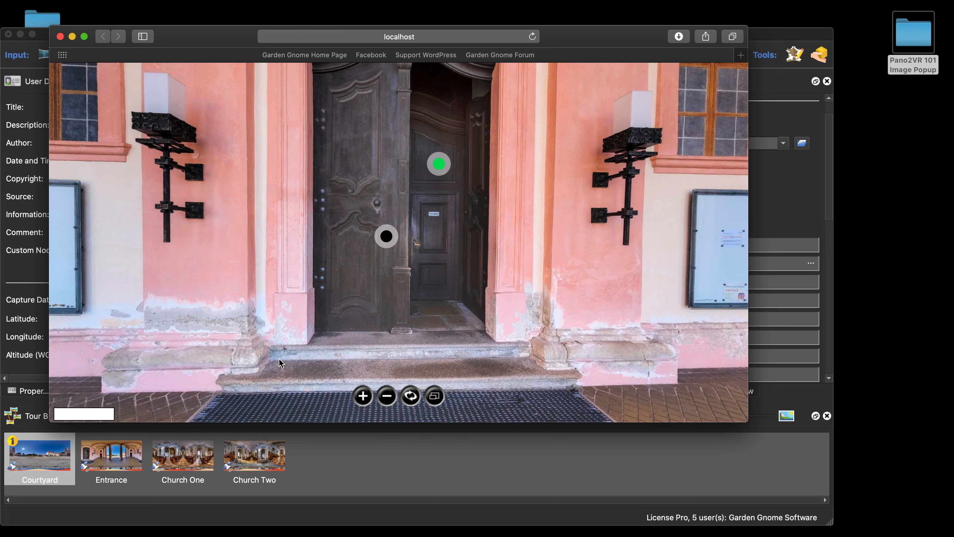
left_click(61, 36)
Step: Insert the Image Popup Silhouette component into a new skin and examine its elements, then close it
left_click(631, 168)
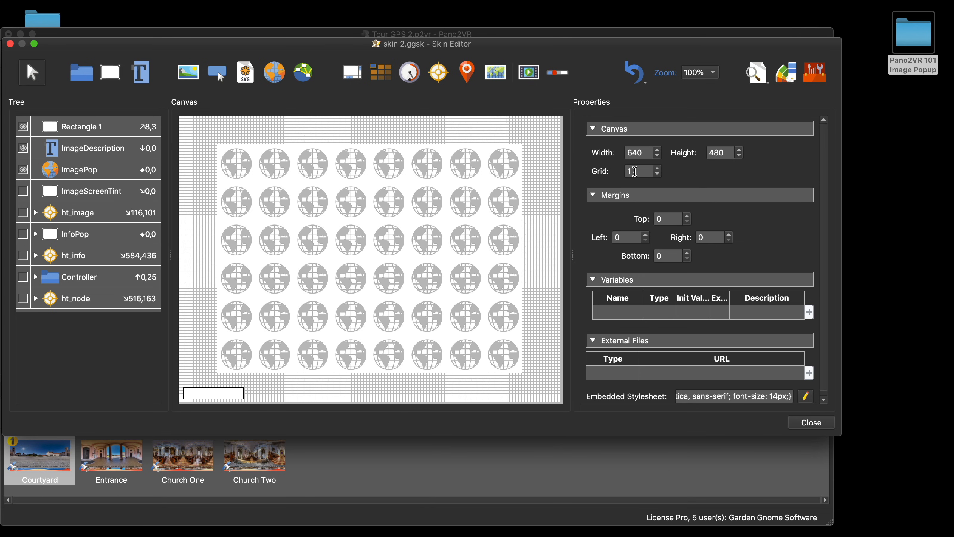
left_click(819, 423)
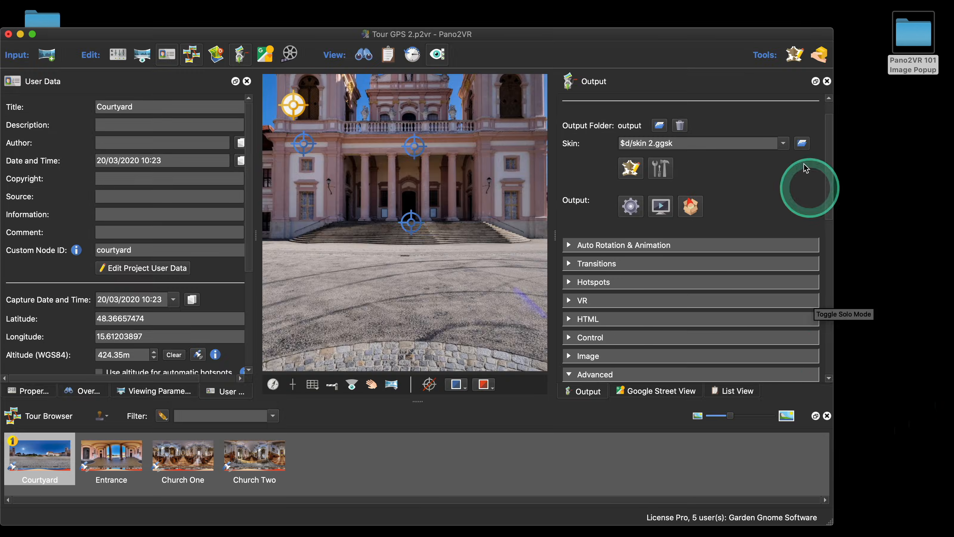
left_click(809, 63)
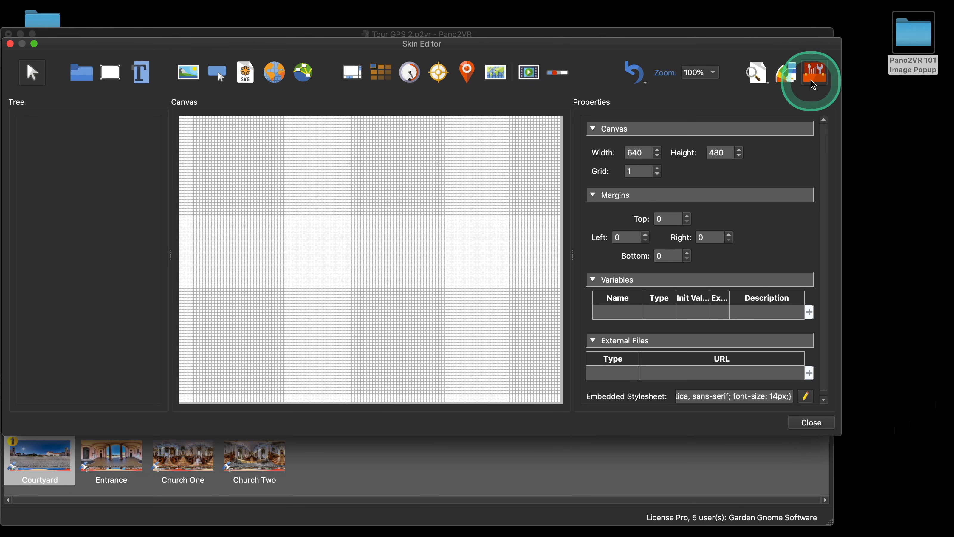
left_click(811, 71)
double_click(333, 139)
left_click(112, 237)
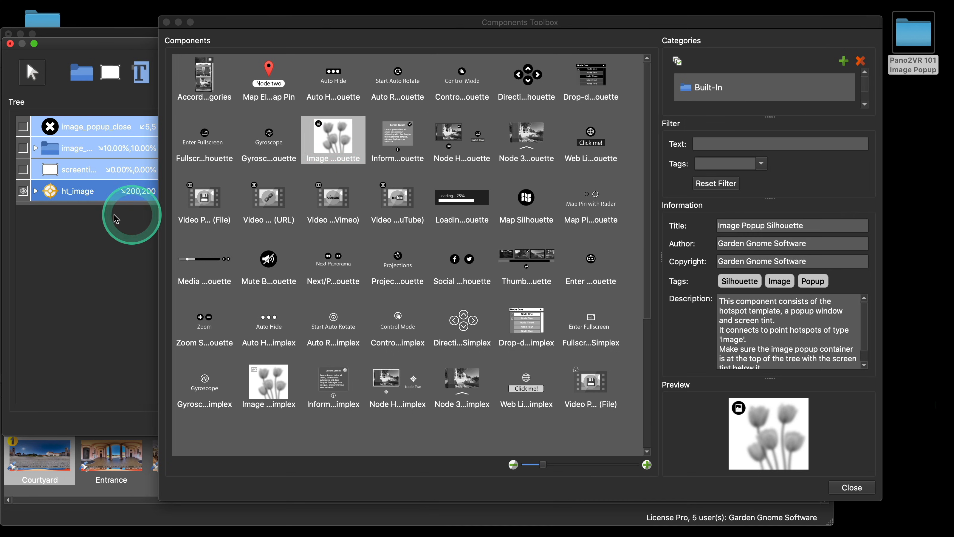
left_click(35, 147)
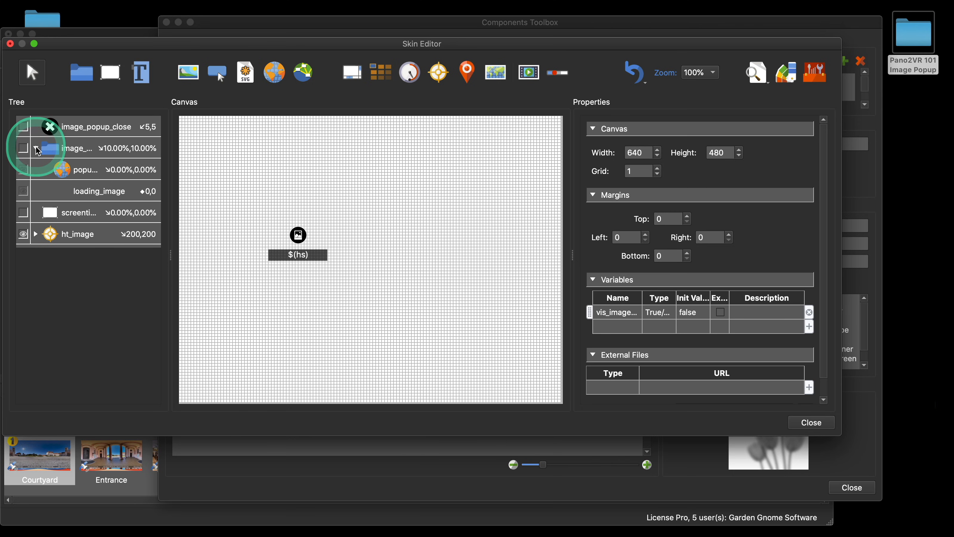
left_click(107, 195)
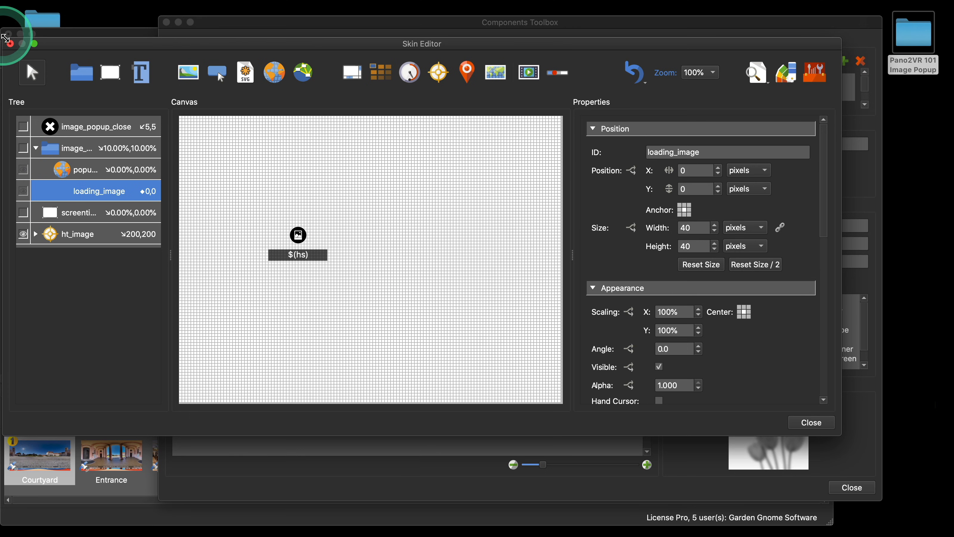
left_click(10, 45)
left_click(367, 246)
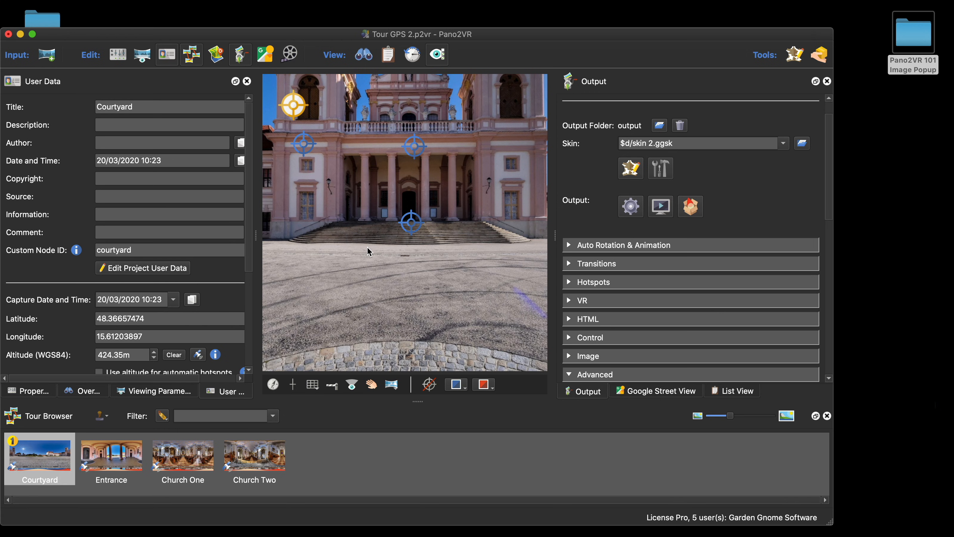
left_click(844, 193)
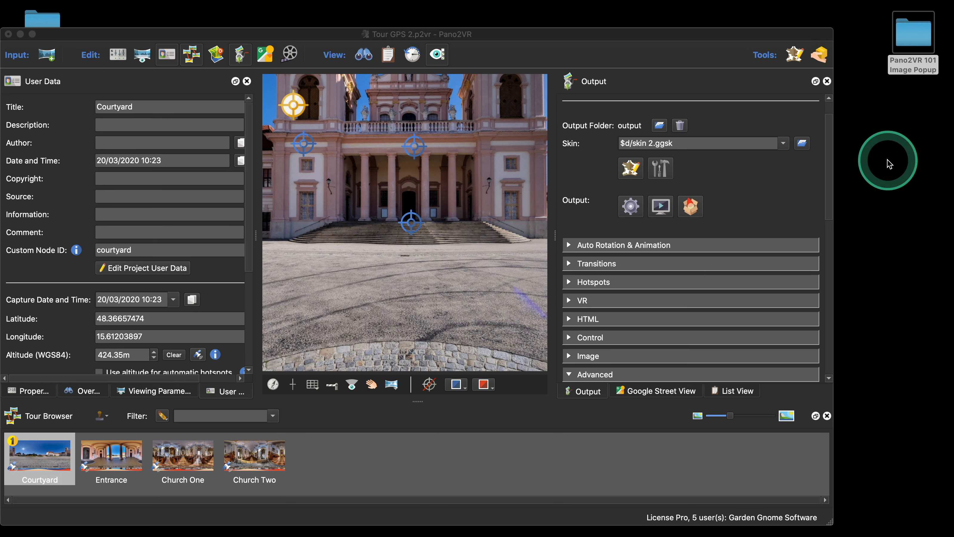
left_click(255, 233)
left_click_drag(255, 233, 285, 243)
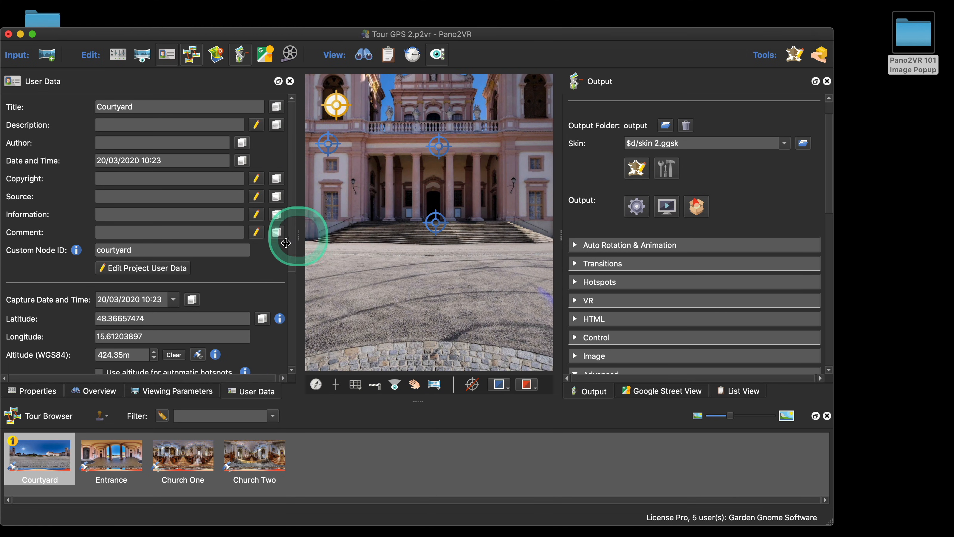
left_click(49, 391)
left_click_drag(351, 42, 397, 45)
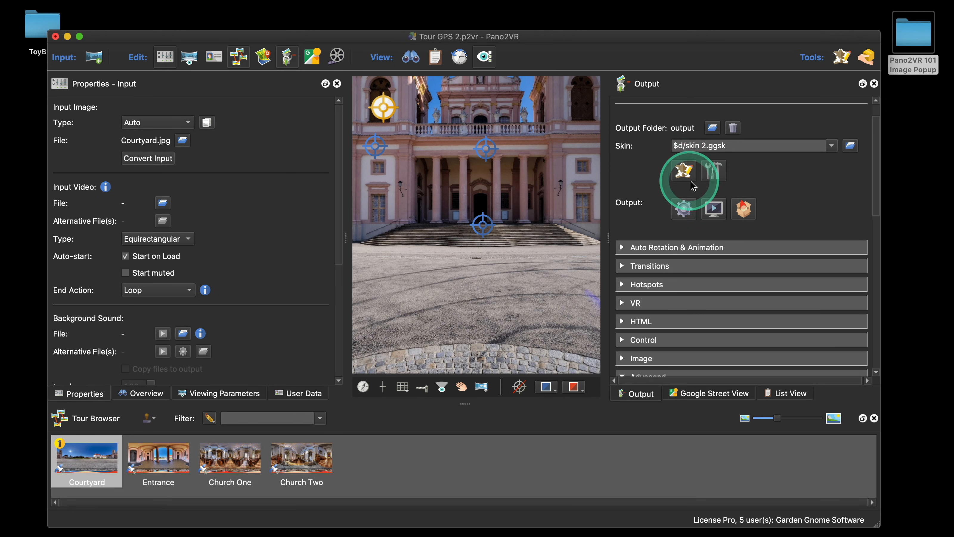
Step: Reopen the skin editor and set the ImagePop element's size to 400 × 300 pixels
left_click(684, 172)
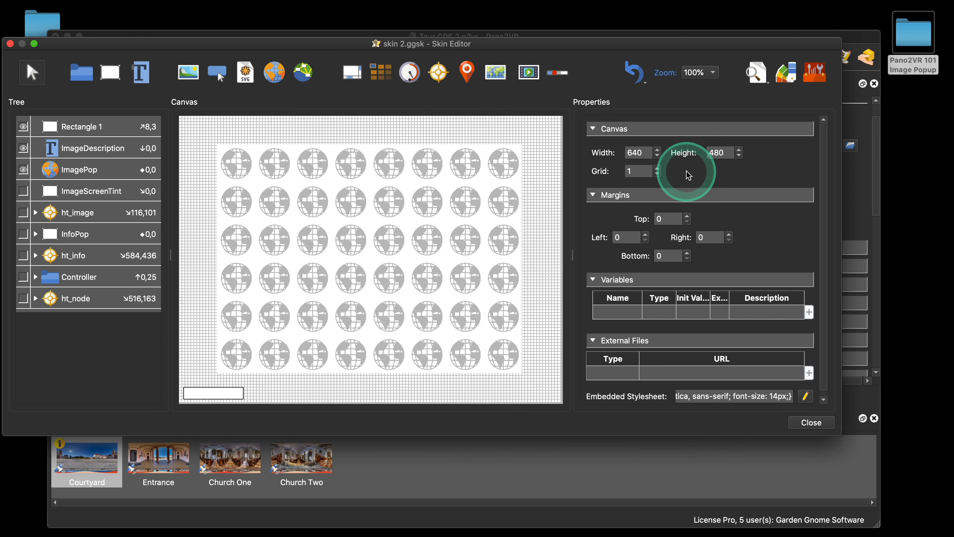
left_click_drag(542, 39, 601, 8)
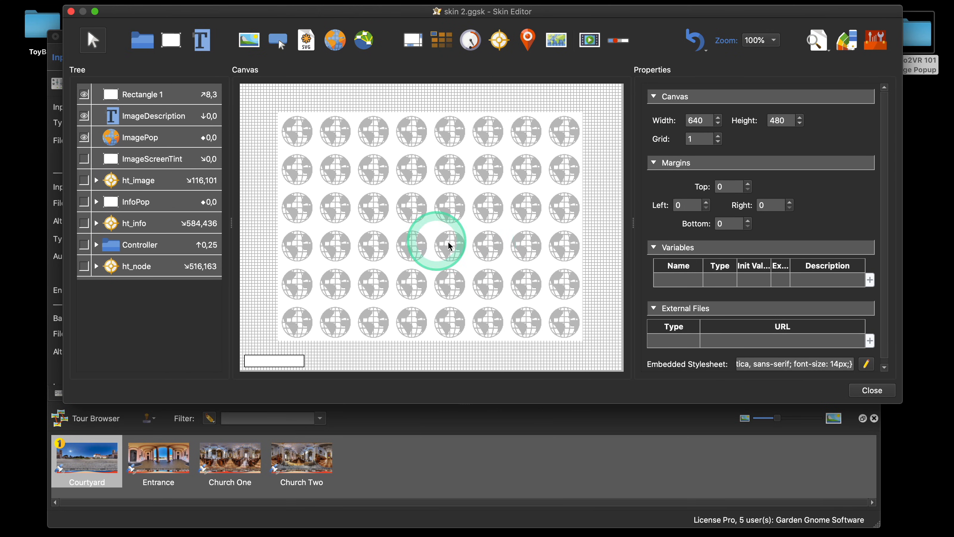
left_click(462, 226)
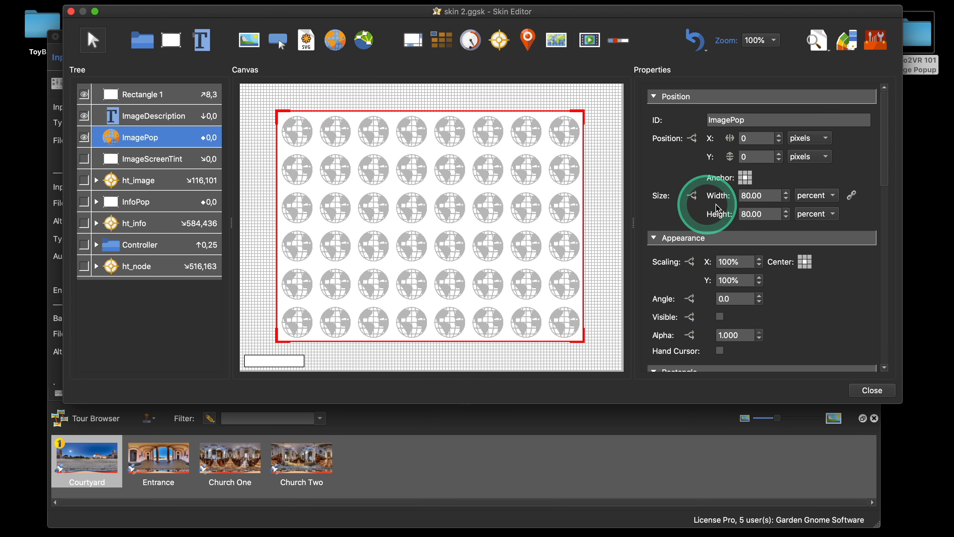
left_click(811, 196)
left_click(809, 181)
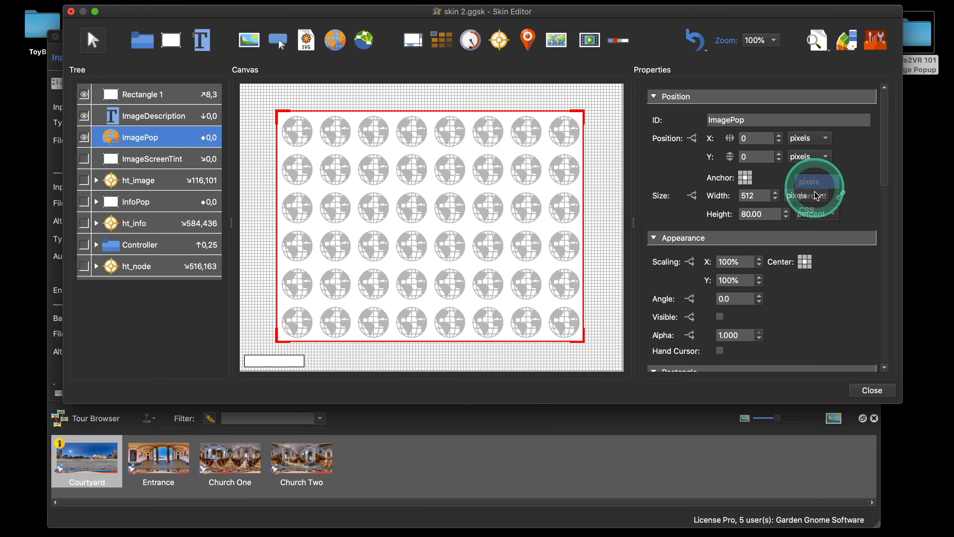
left_click(810, 199)
left_click(810, 203)
double_click(757, 195)
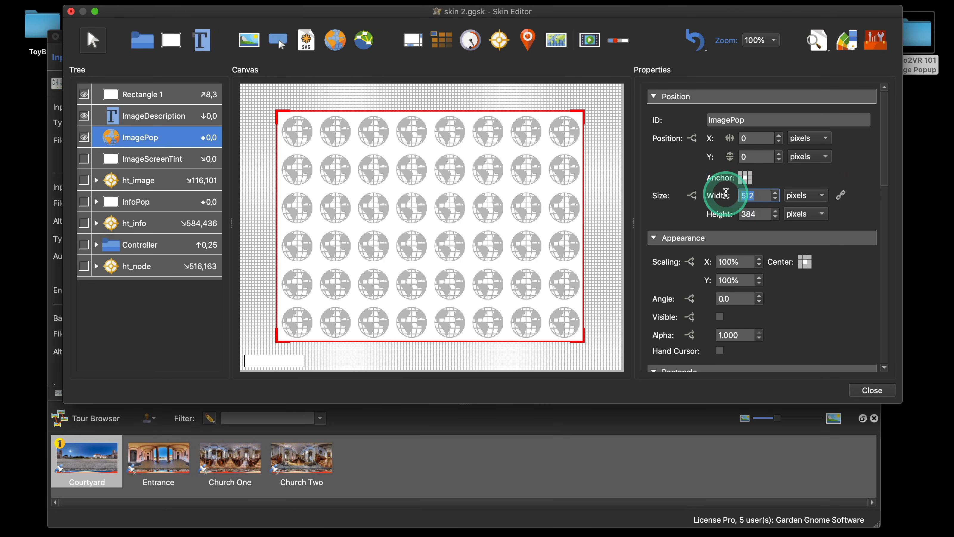
type("400")
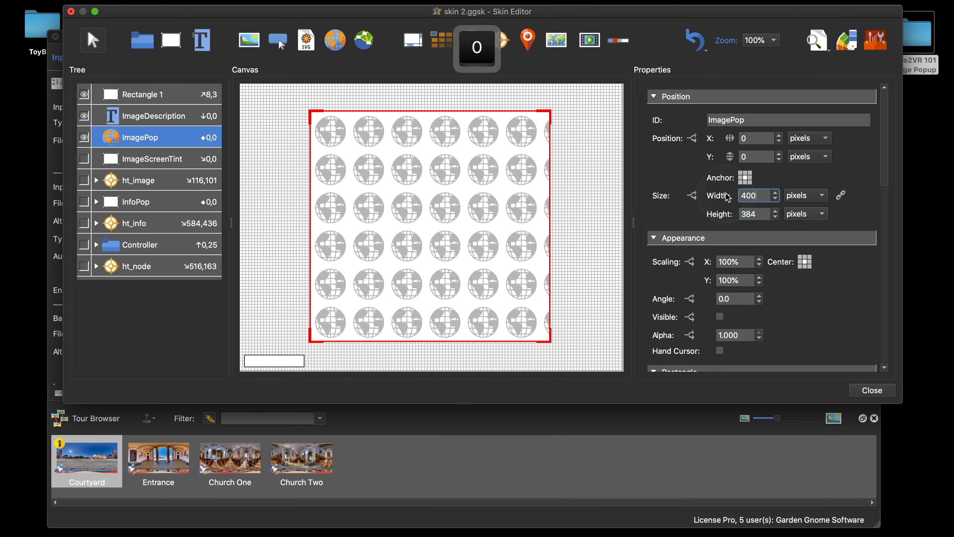
key("Caps_Lock")
key("Tab")
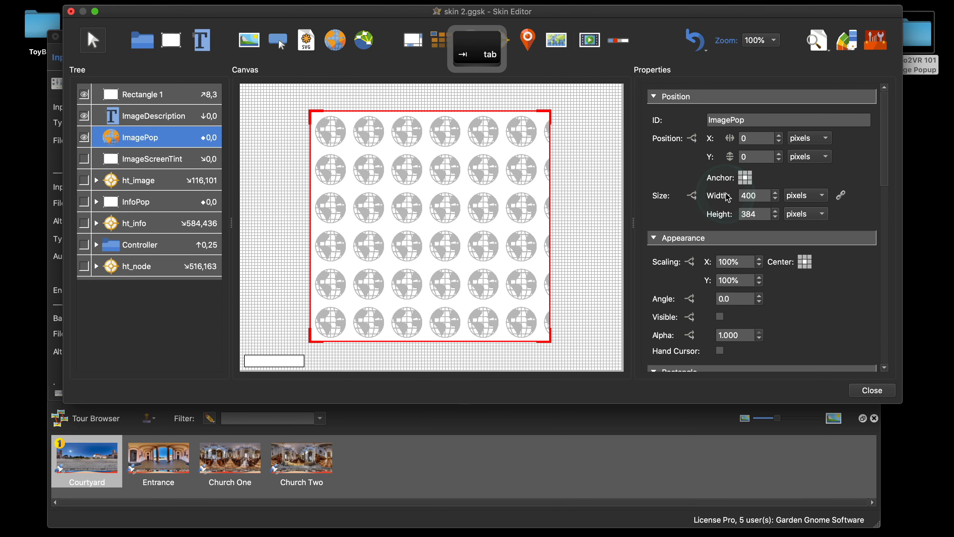
key("Tab")
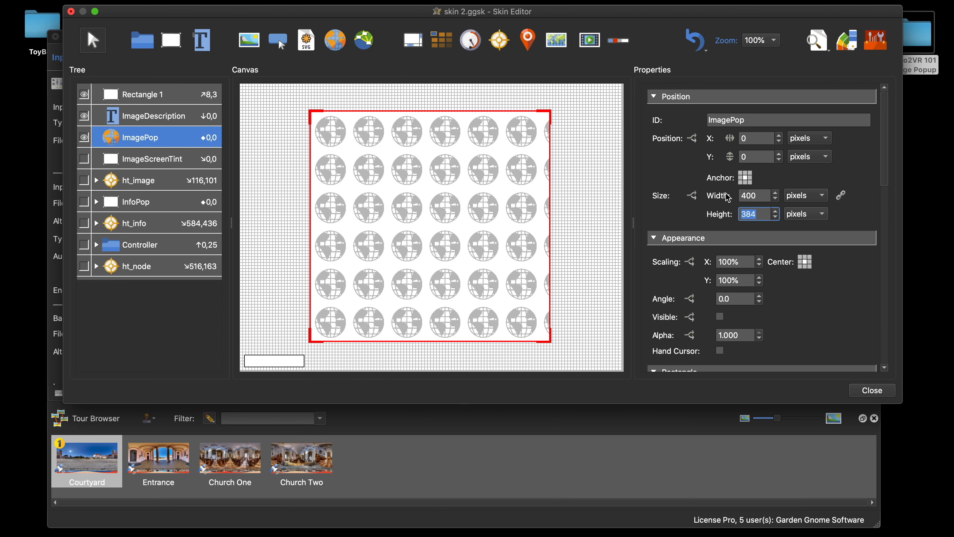
type("300")
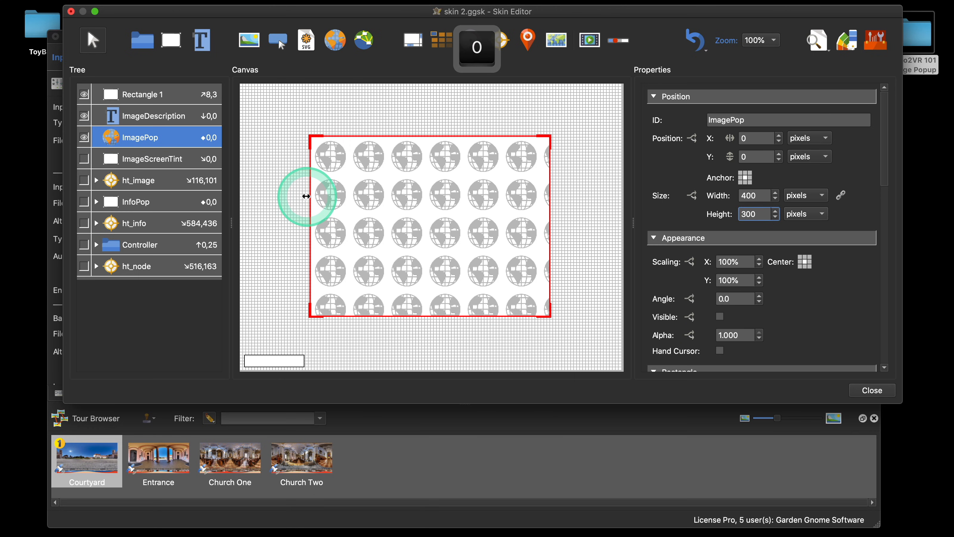
Step: Enable a white background on ImagePop, then close the skin editor and save the changes
scroll(851, 293, "down", 10)
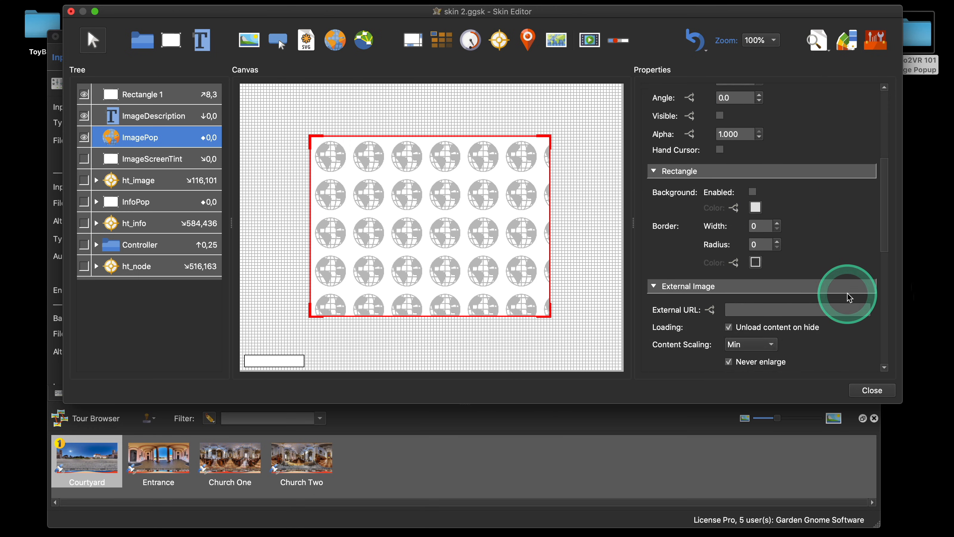
scroll(850, 297, "down", 2)
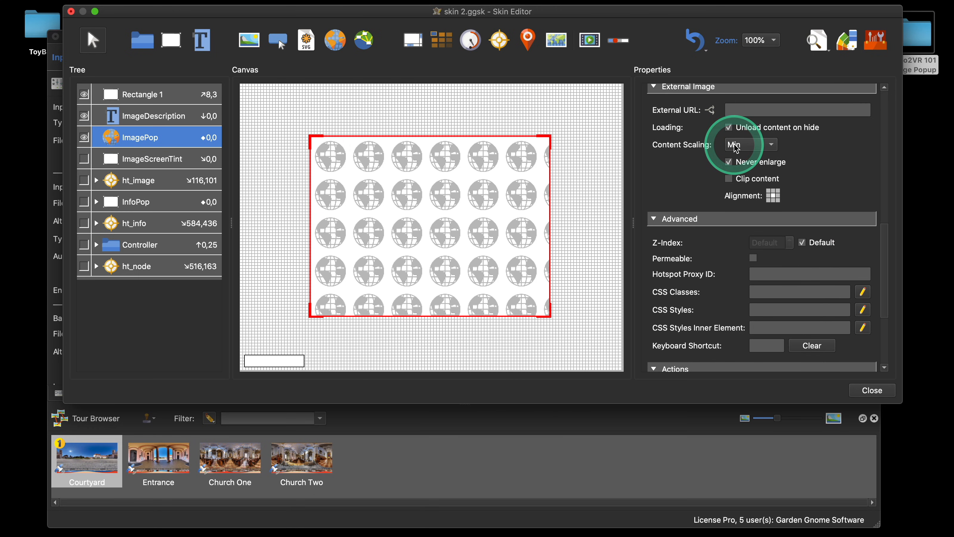
scroll(807, 185, "up", 13)
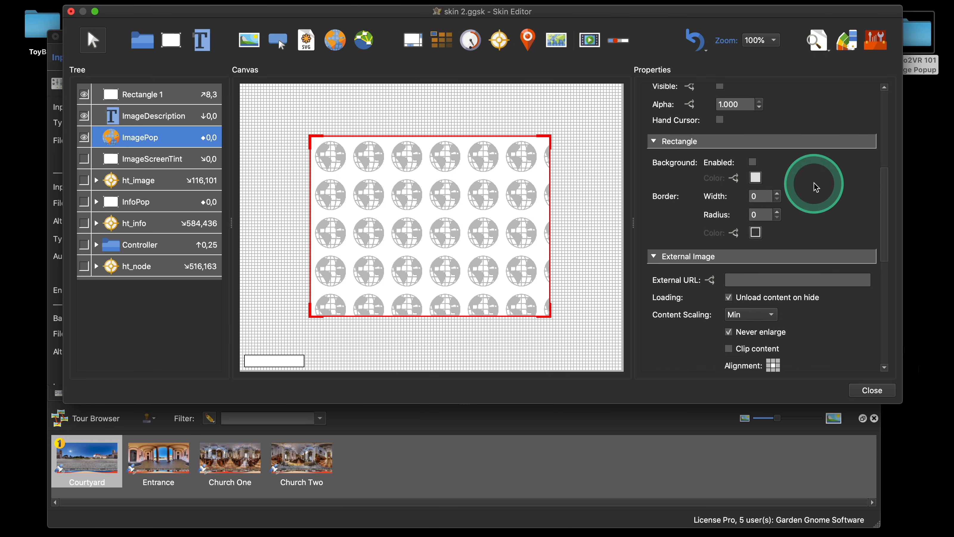
scroll(816, 186, "down", 3)
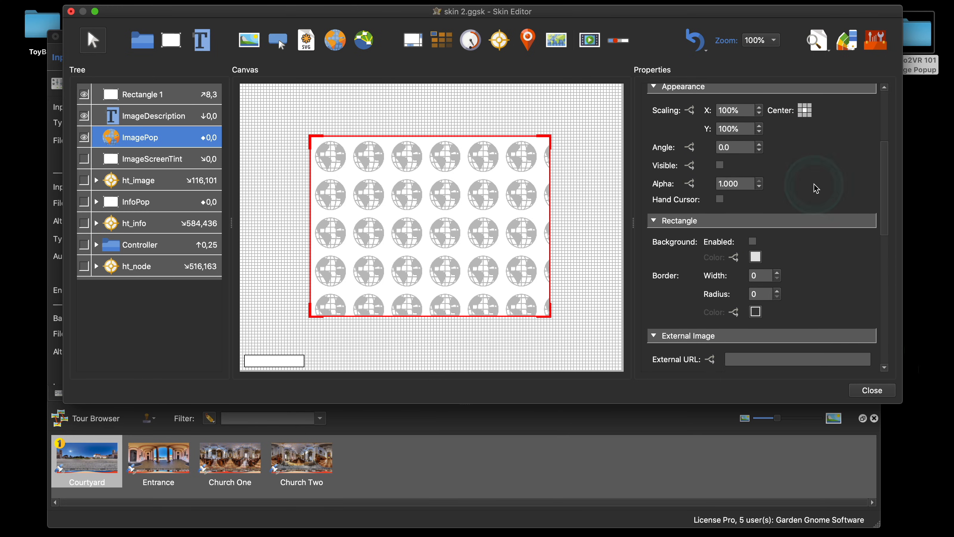
left_click(753, 236)
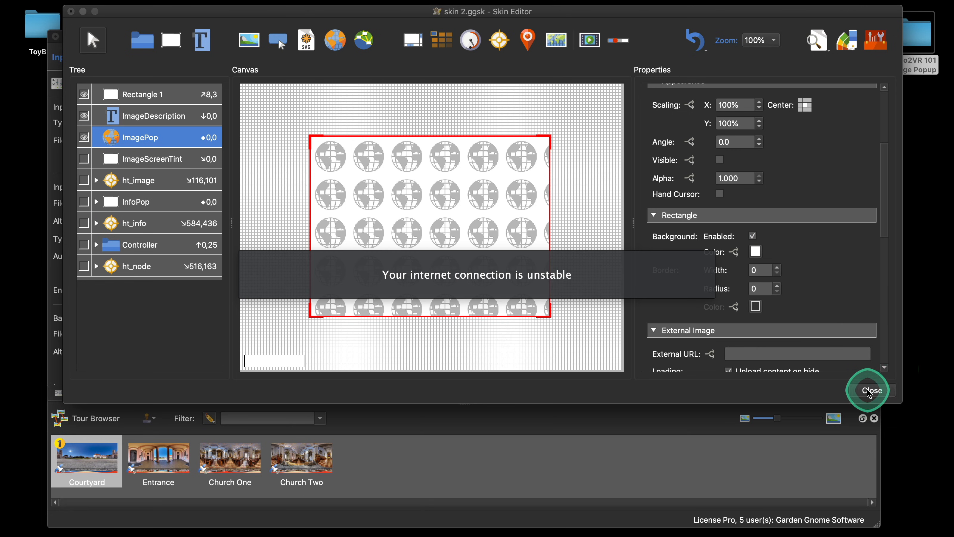
left_click(870, 391)
left_click(571, 220)
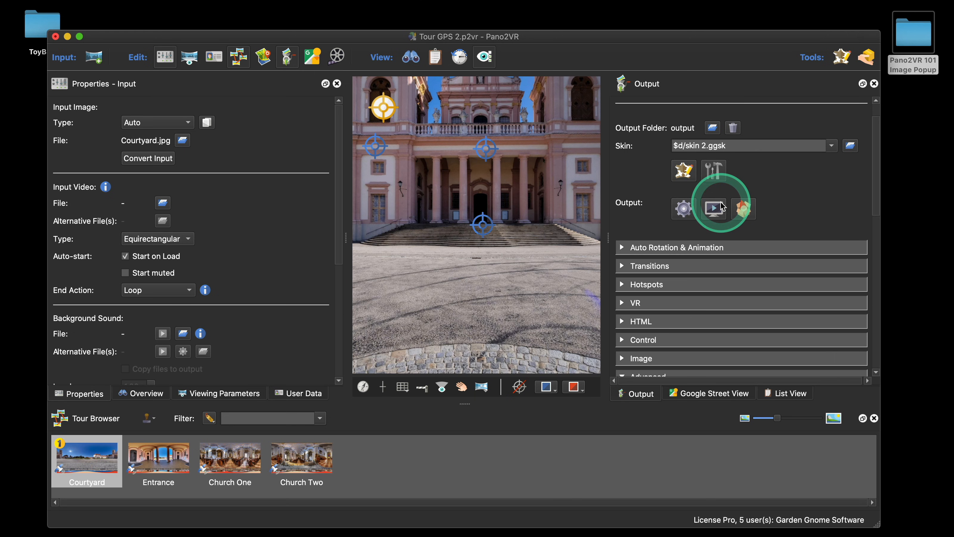
Step: Preview the tour and open a Courtyard image hotspot to check the popup
left_click(713, 208)
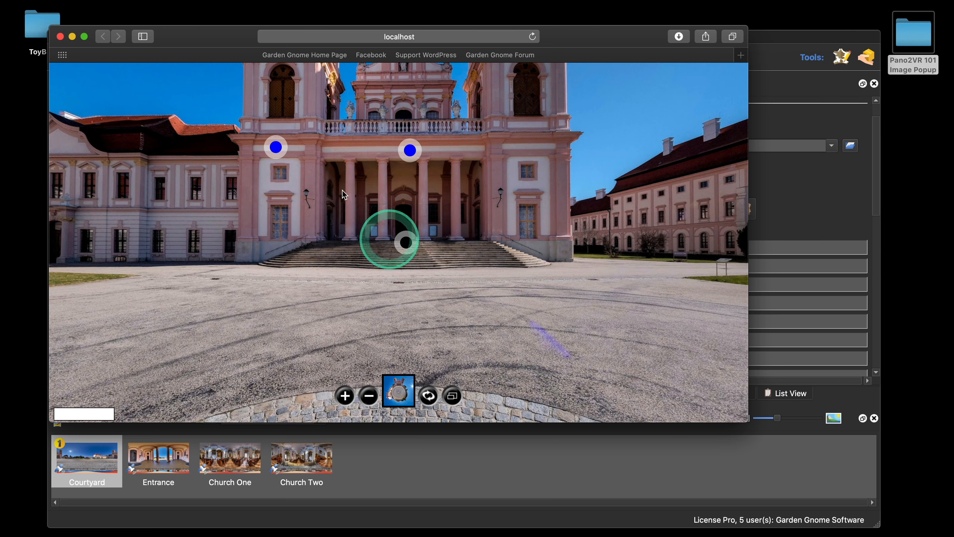
left_click(276, 147)
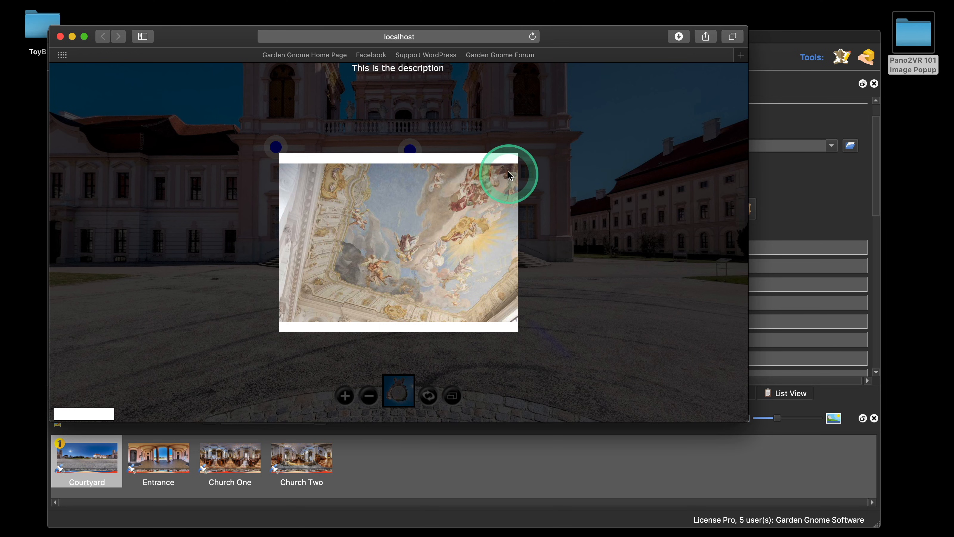
left_click(61, 37)
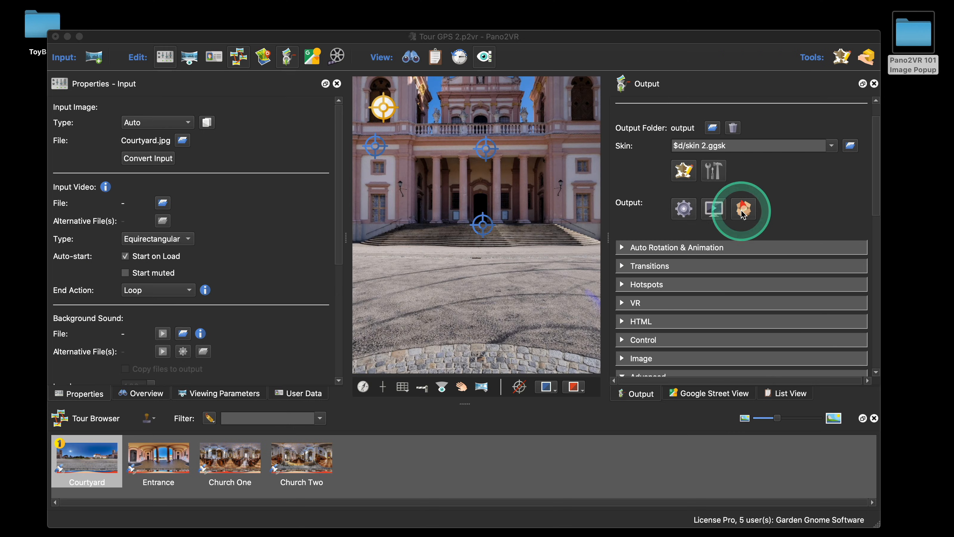
Step: Open the skin editor, set the ImagePop element's content scaling to Vertical, then close and save the skin
left_click(681, 170)
left_click(388, 227)
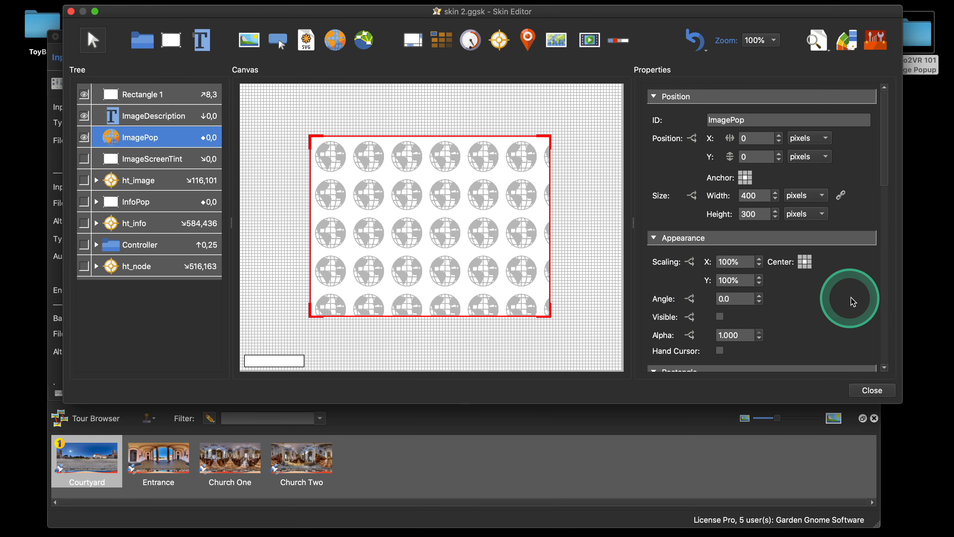
scroll(849, 297, "down", 10)
scroll(815, 291, "down", 5)
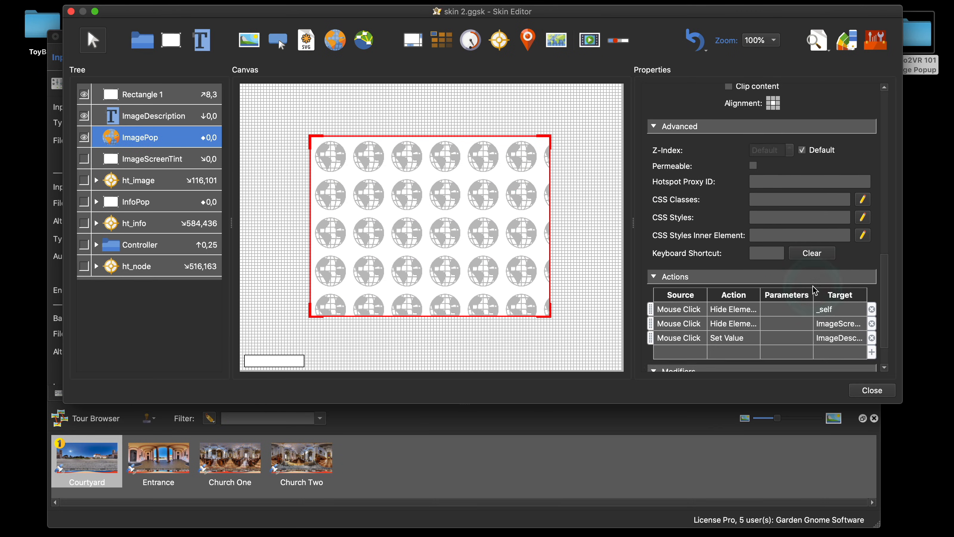
scroll(815, 291, "up", 6)
scroll(814, 290, "up", 1)
left_click(749, 228)
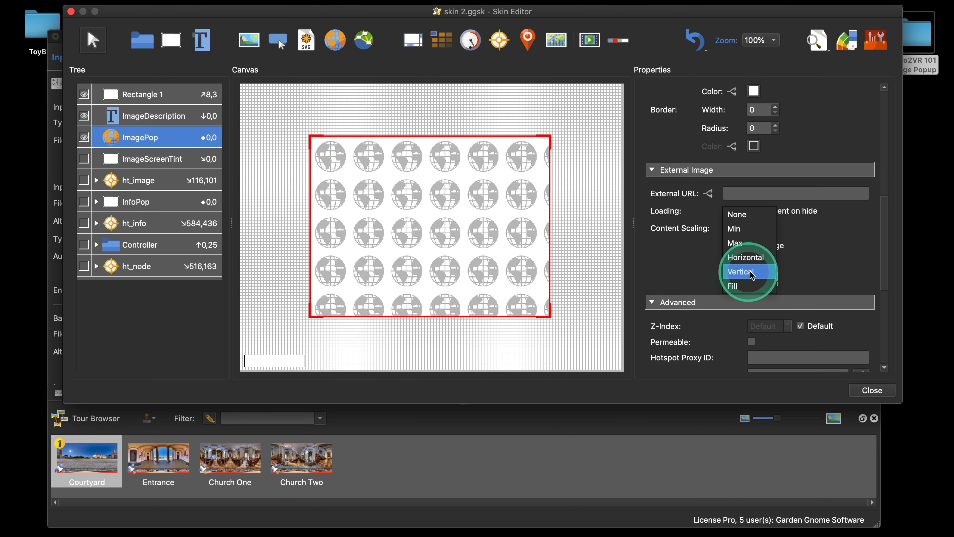
left_click(748, 278)
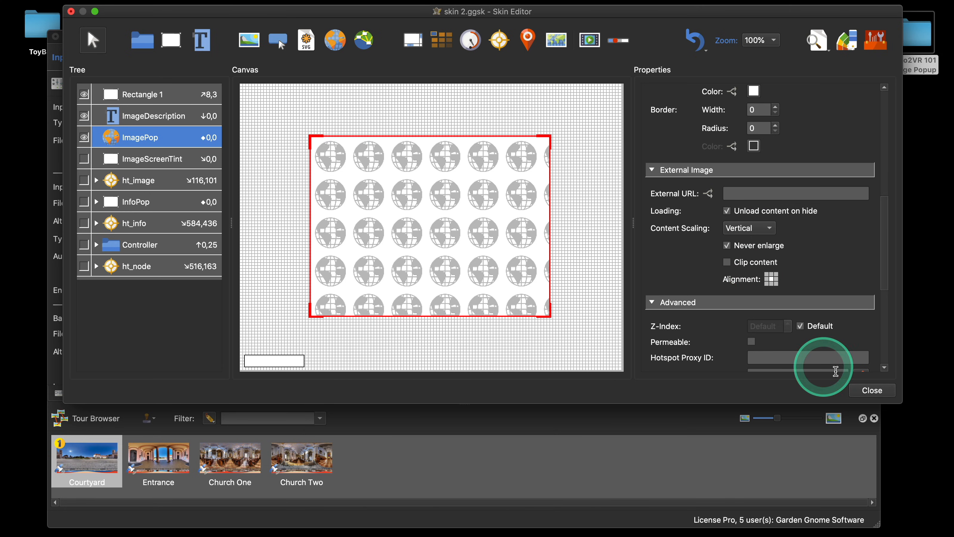
left_click(871, 390)
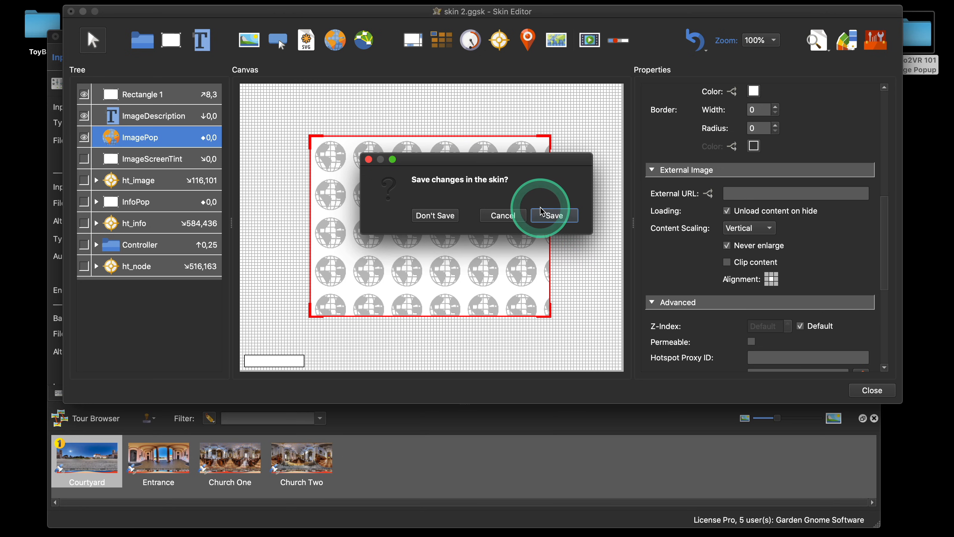
left_click(549, 216)
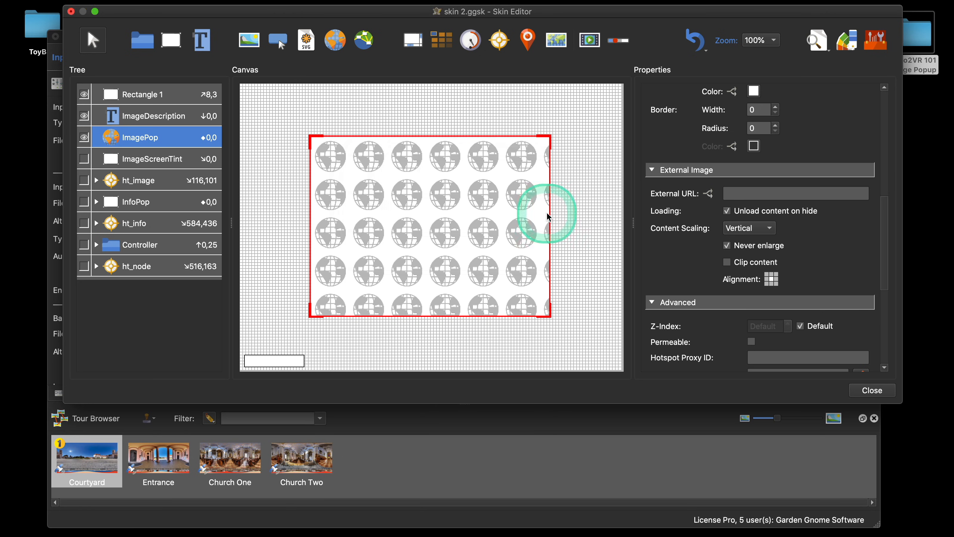
Step: Preview the tour and open the Courtyard image hotspot to check how the popup image scales
left_click(682, 206)
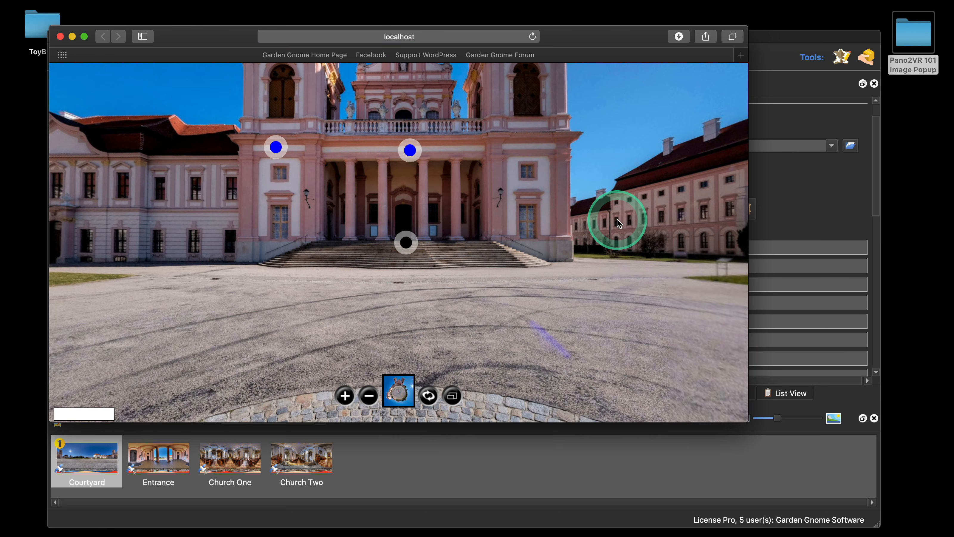
left_click(275, 148)
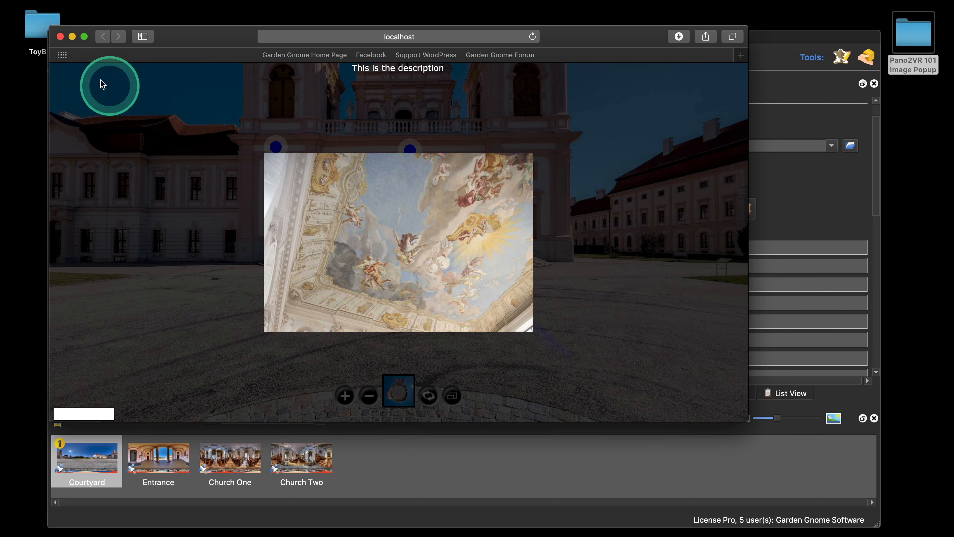
left_click(61, 36)
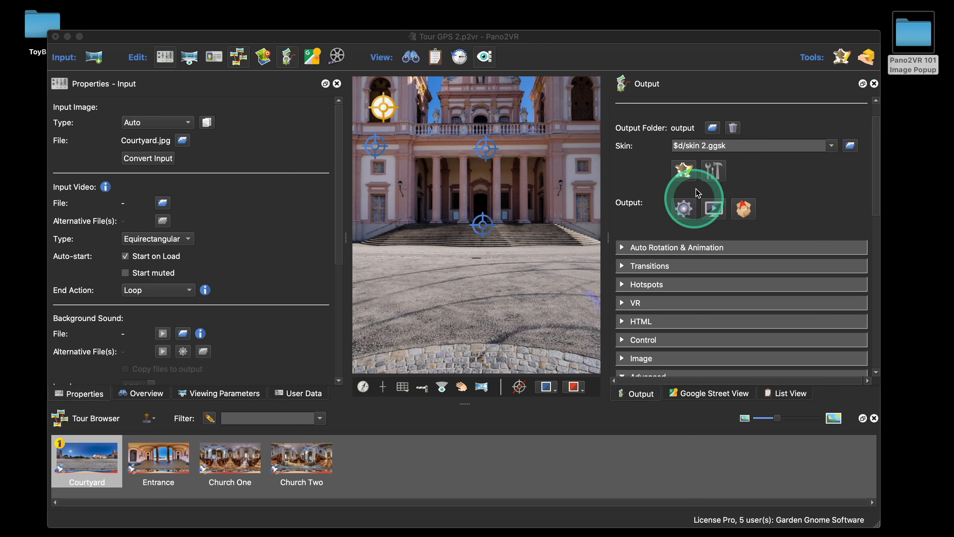
Step: Reopen the skin editor, change ImagePop's content scaling to Horizontal, then close and save the skin
left_click(683, 170)
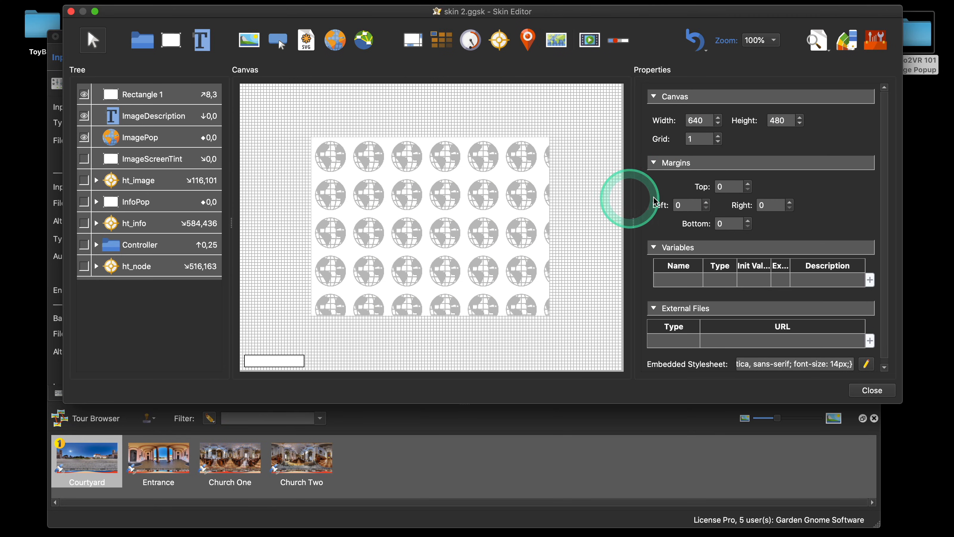
left_click(474, 218)
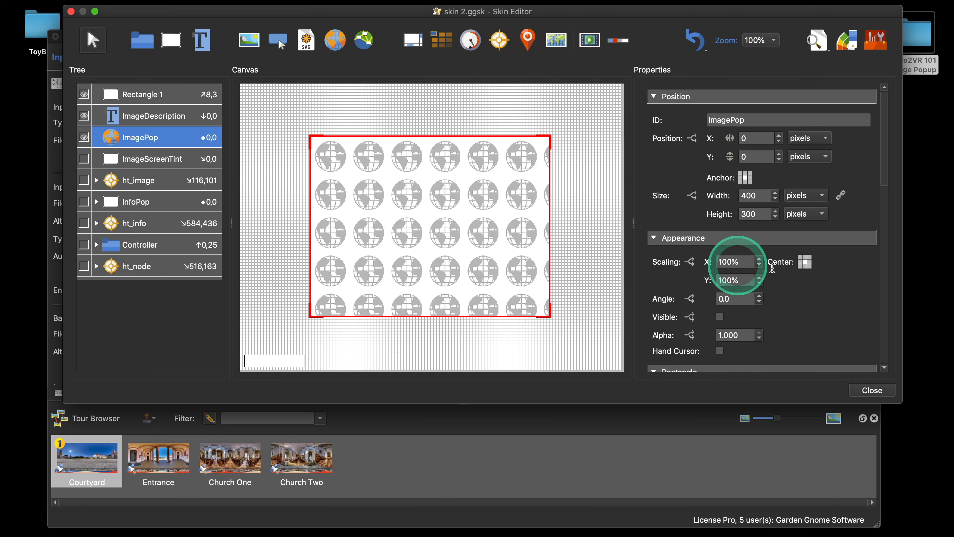
scroll(792, 267, "down", 10)
scroll(804, 269, "up", 1)
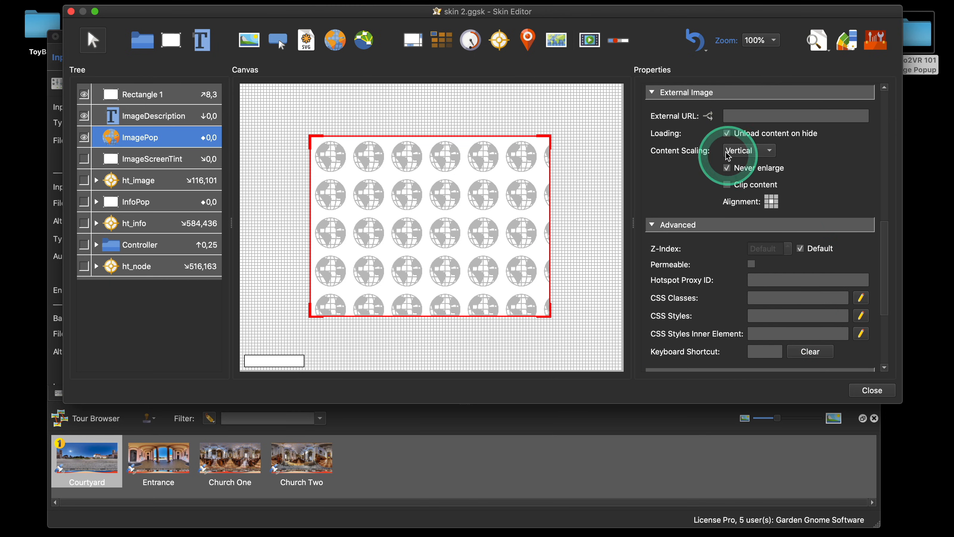
left_click(747, 150)
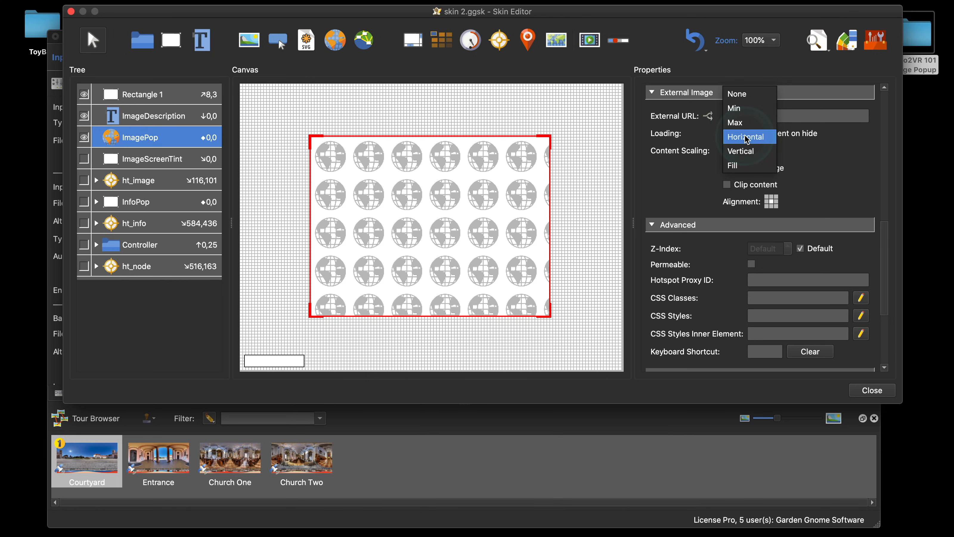
left_click(747, 137)
left_click(856, 390)
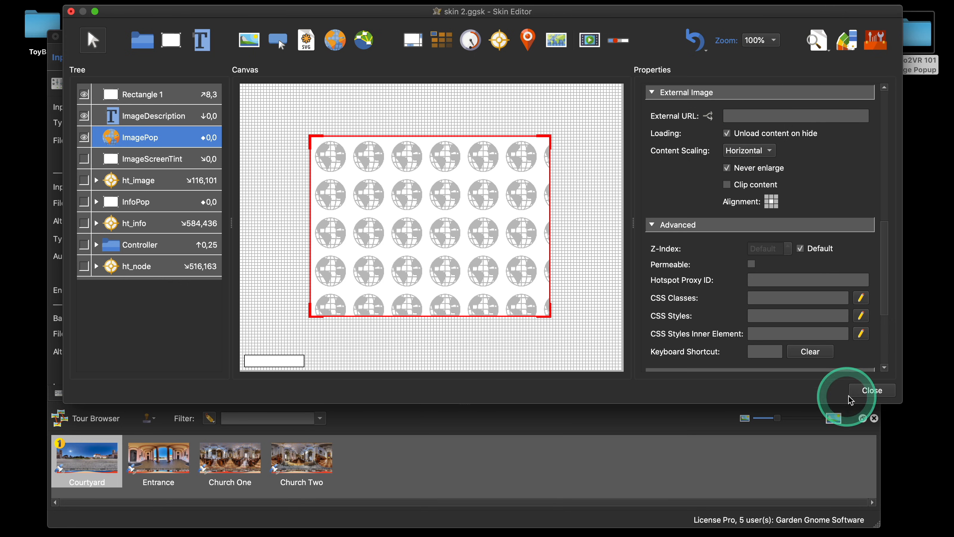
left_click(554, 216)
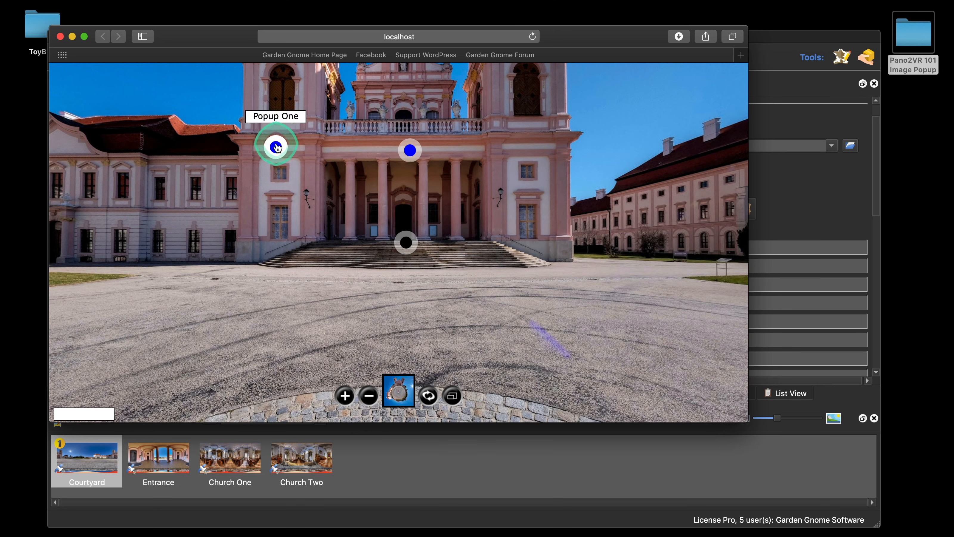
Step: Open the Popup One hotspot in the preview to check the popup image, then close the preview
left_click(275, 145)
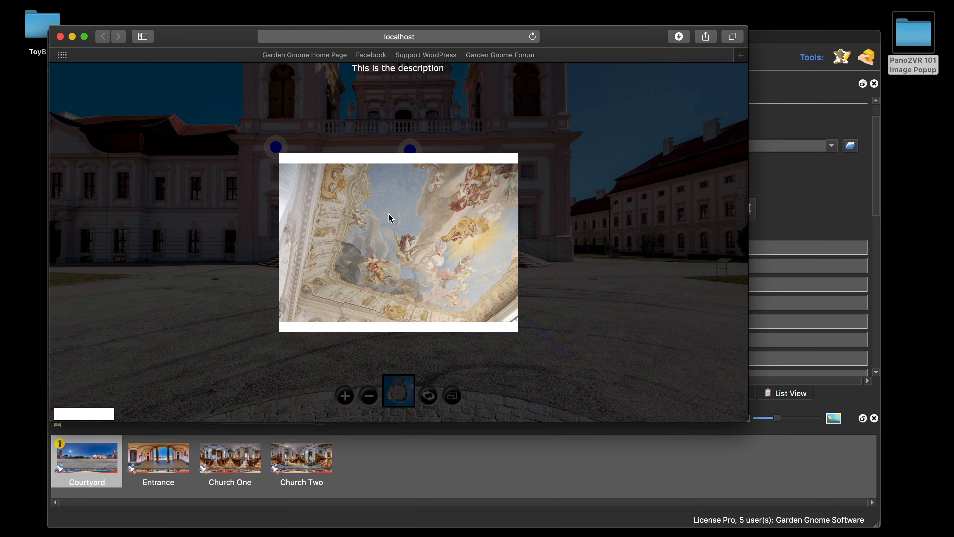
left_click(60, 36)
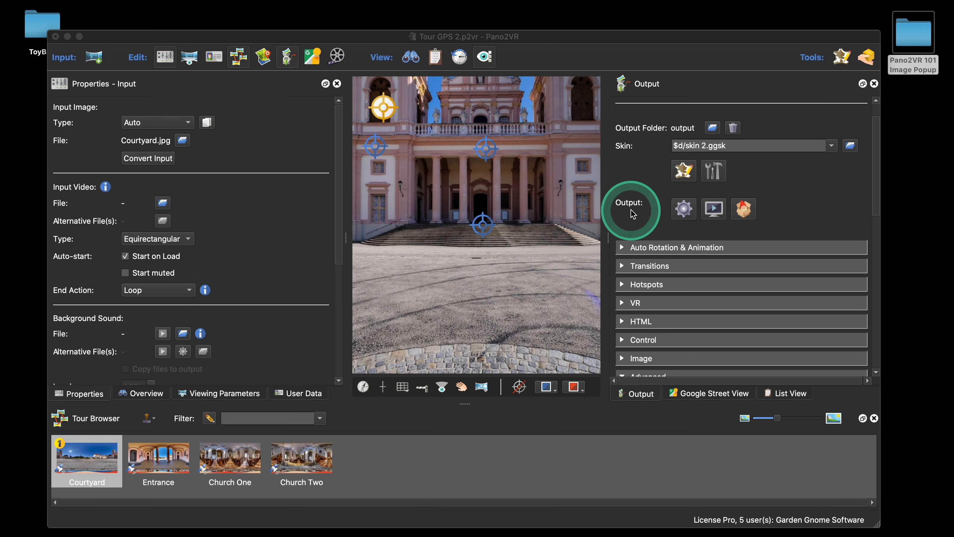
Step: Examine the output assets list and browse the output folder's assets and images subfolders in Finder
scroll(632, 212, "down", 10)
scroll(631, 211, "down", 8)
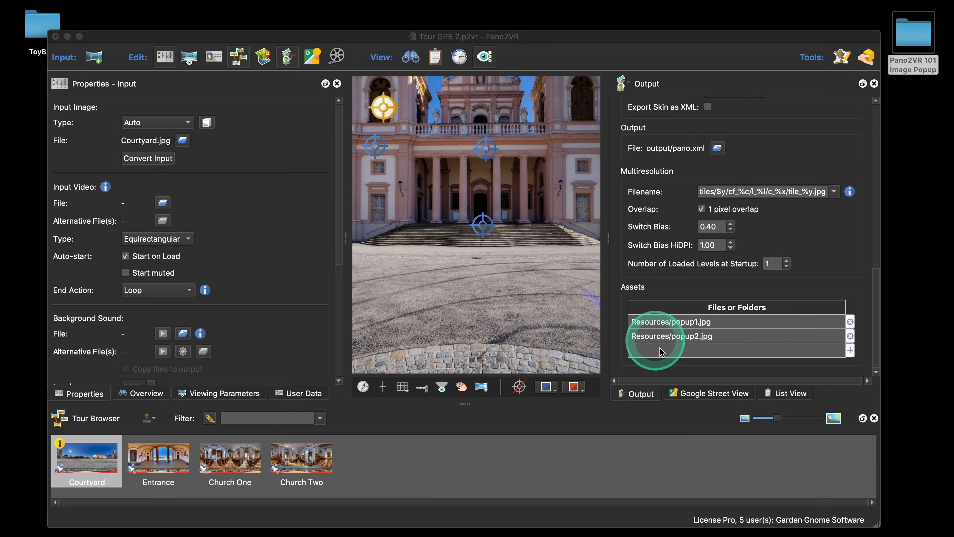
scroll(685, 233, "up", 10)
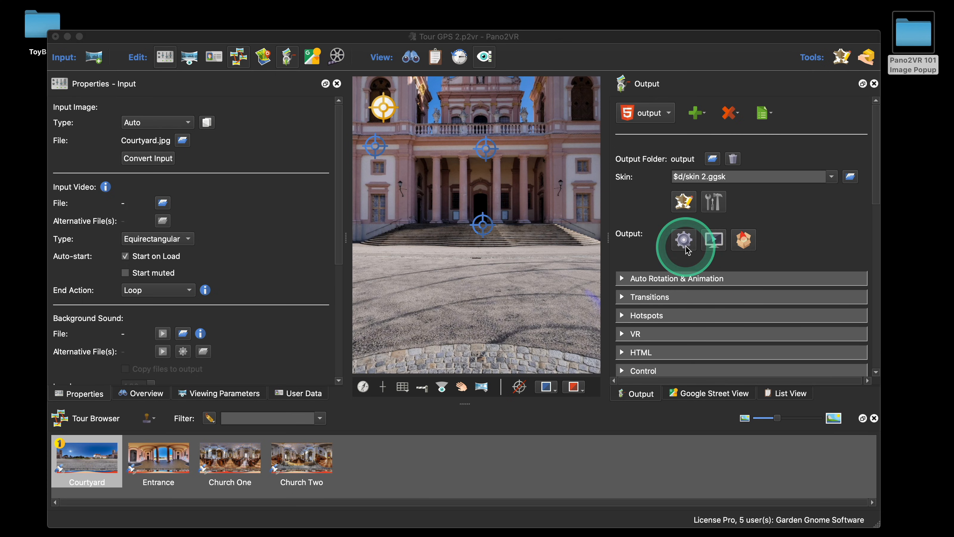
right_click(678, 161)
left_click(717, 183)
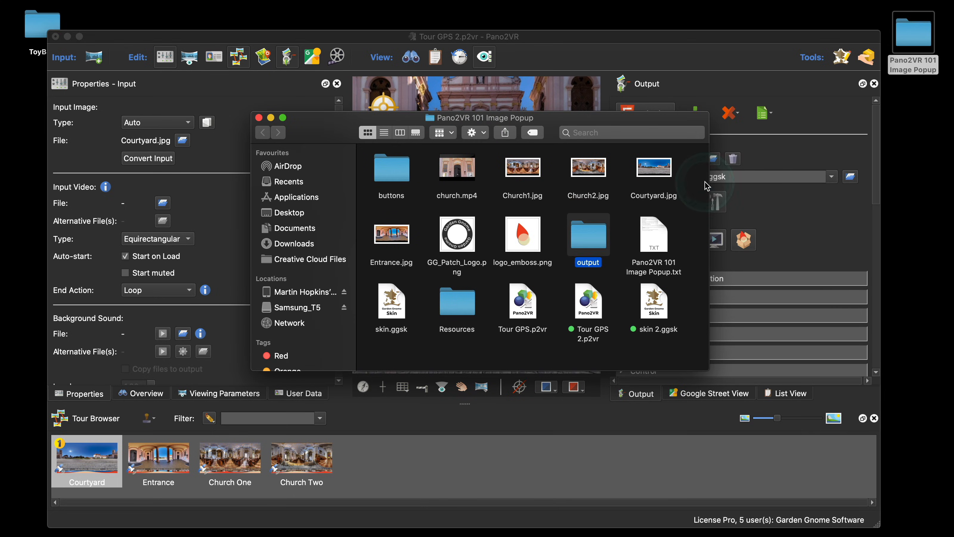
double_click(590, 241)
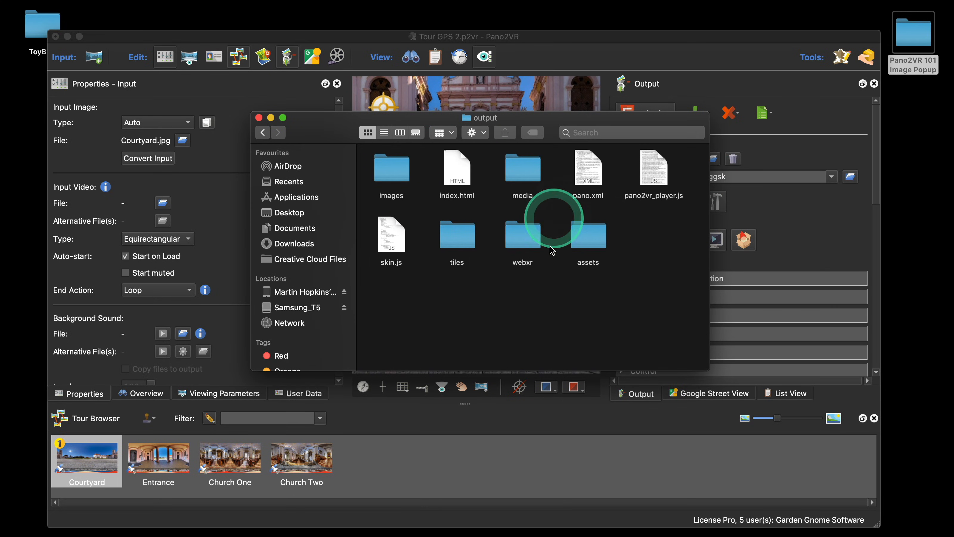
double_click(595, 244)
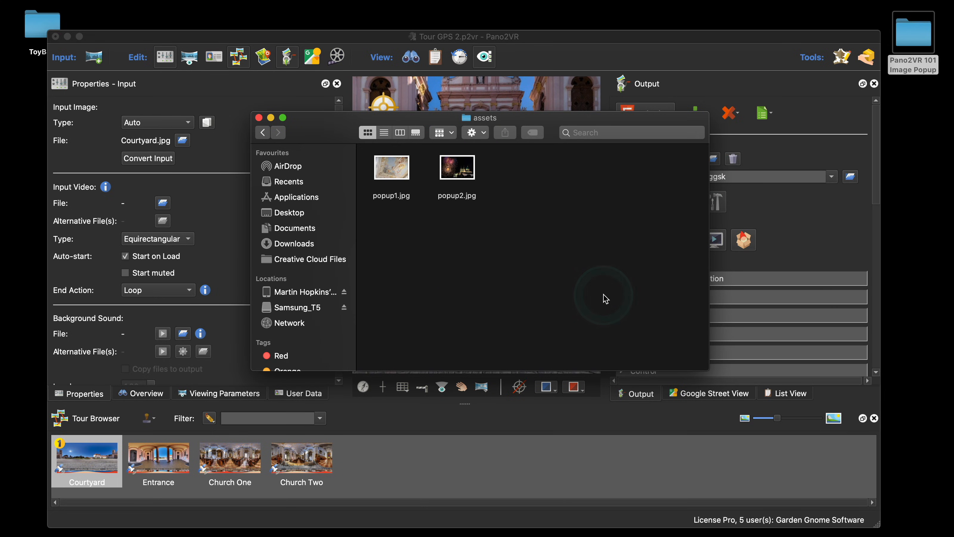
left_click(262, 133)
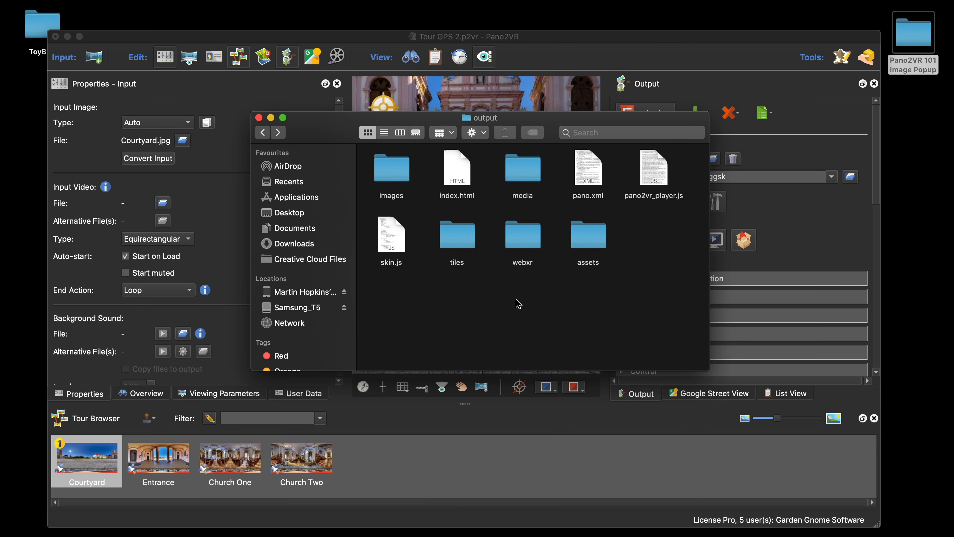
double_click(398, 168)
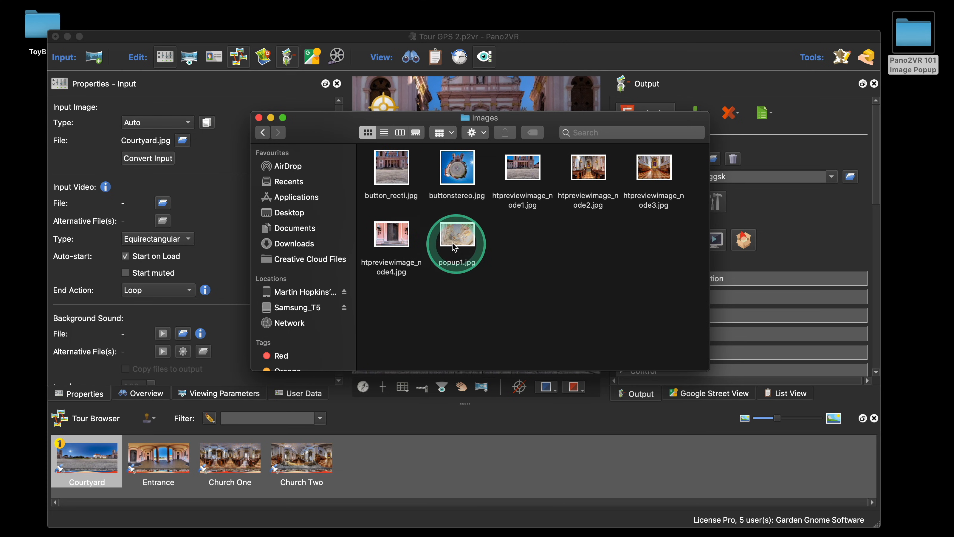
left_click(263, 133)
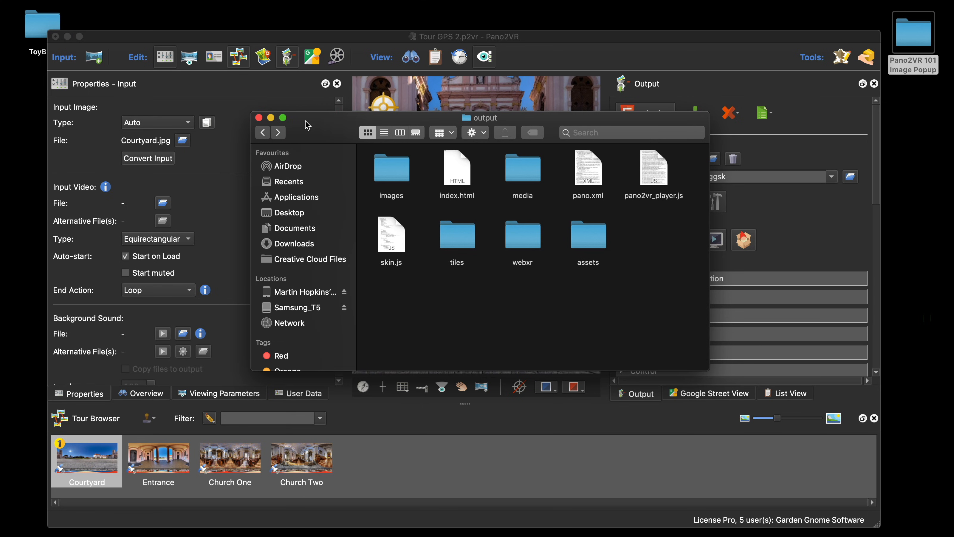
left_click_drag(396, 118, 394, 198)
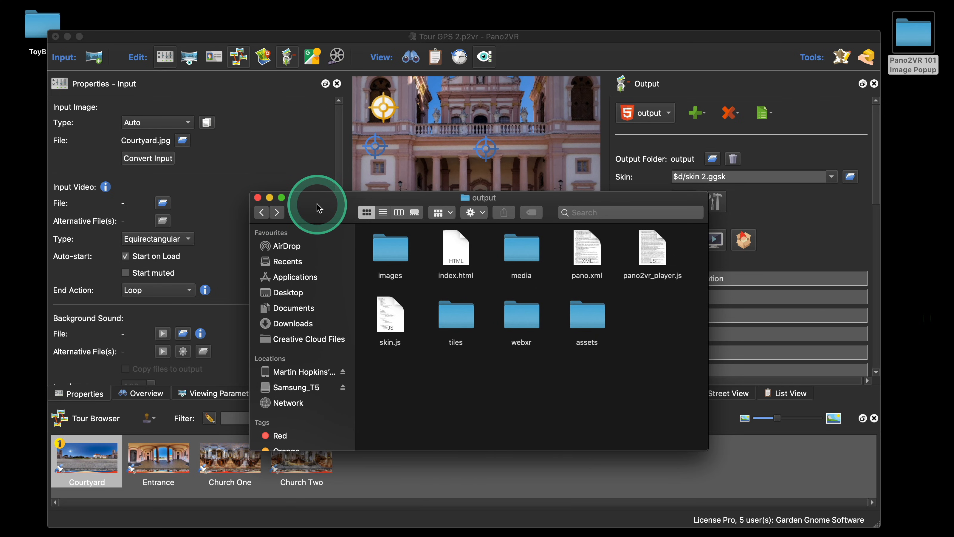
left_click_drag(325, 204, 321, 214)
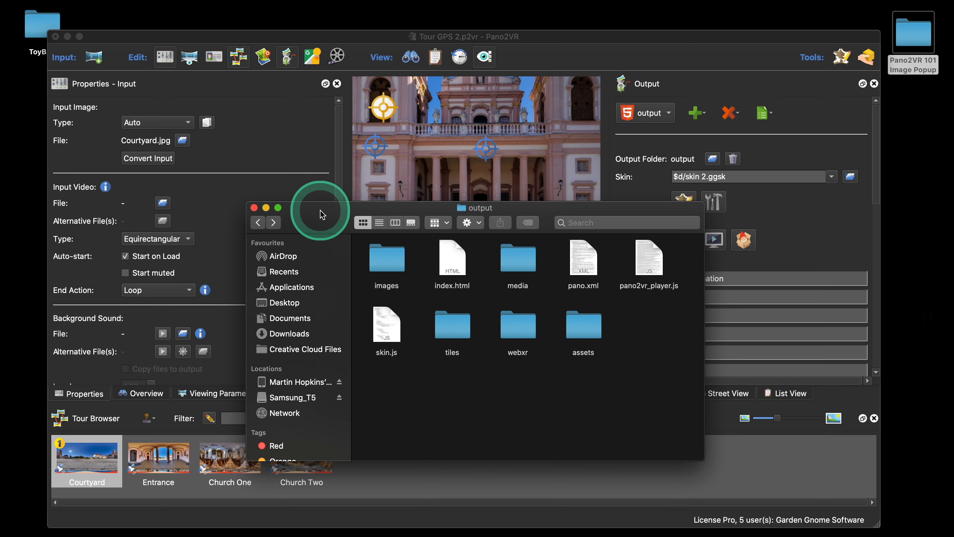
left_click(254, 209)
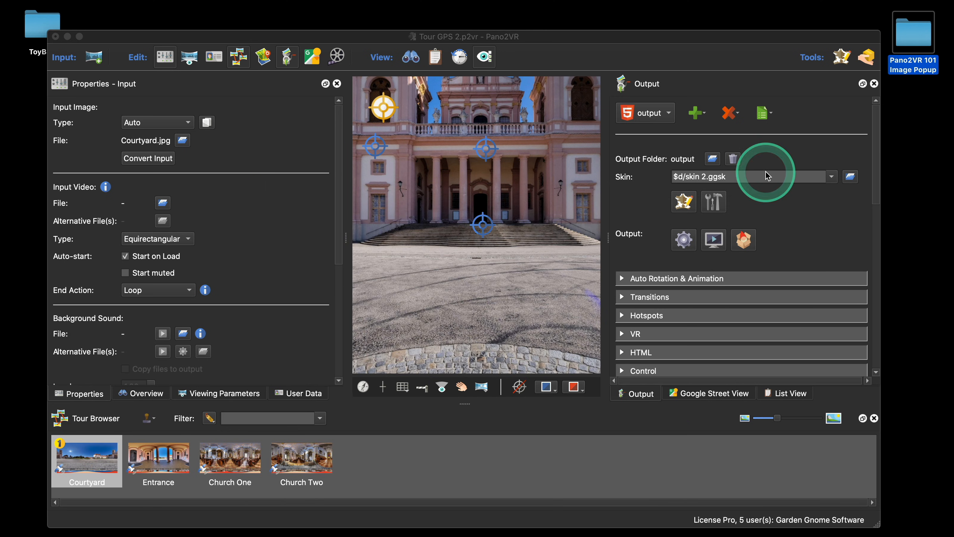
Step: Erase the output folder's contents and regenerate the tour output, closing the preview afterwards
left_click(733, 159)
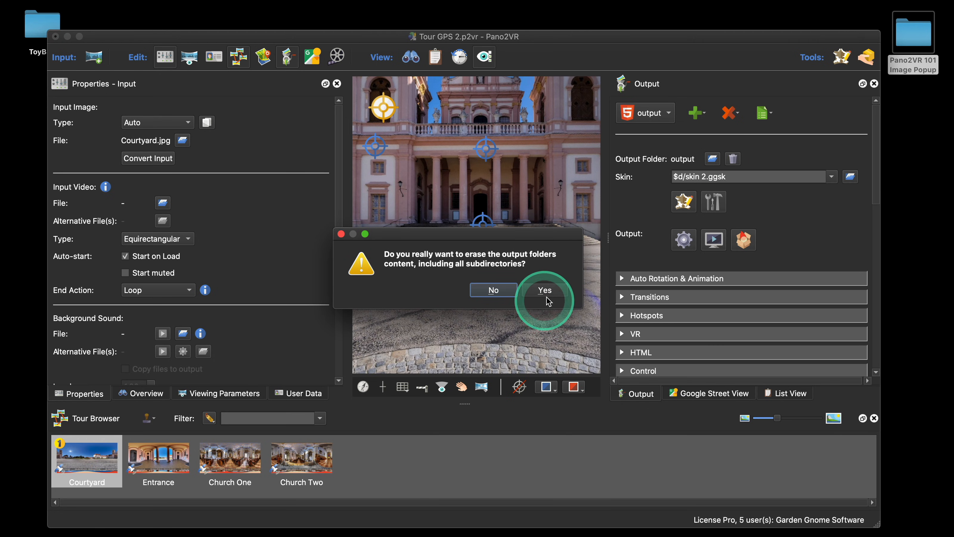
left_click(549, 292)
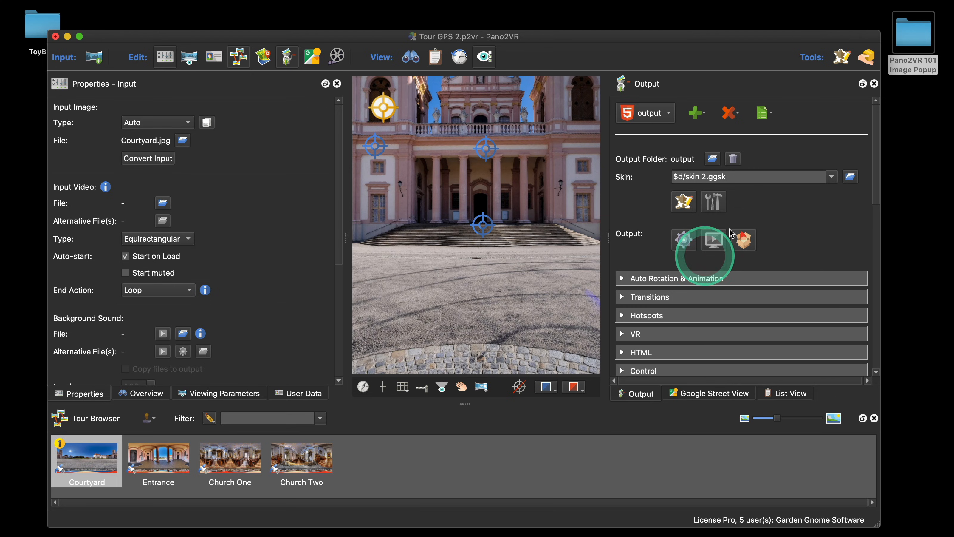
left_click(683, 240)
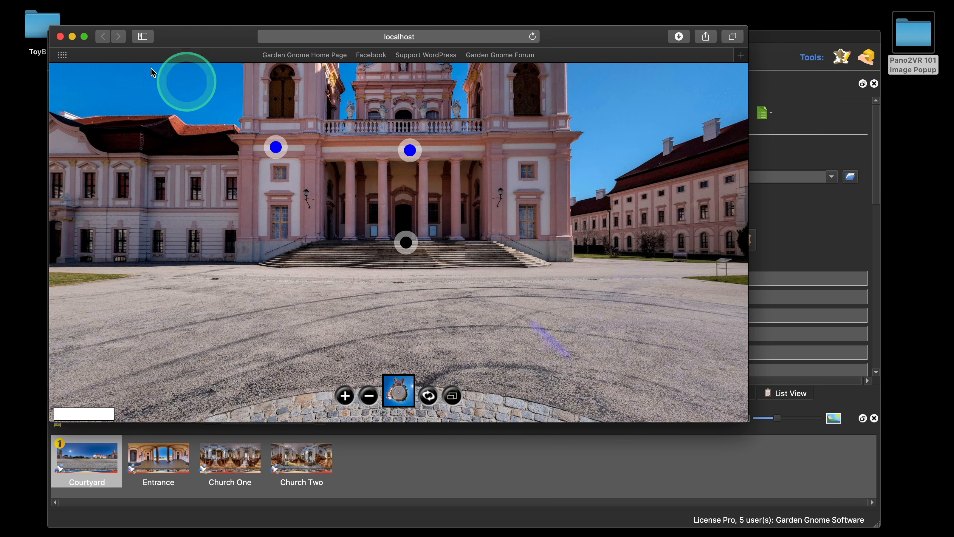
left_click(60, 36)
Step: Open the output folder in Finder to inspect the regenerated files
right_click(682, 167)
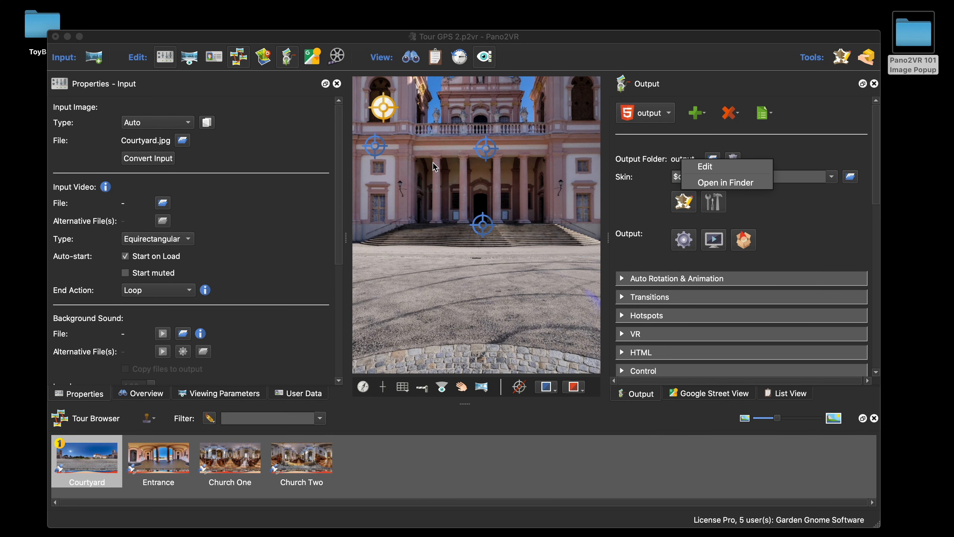
left_click(432, 171)
left_click(718, 183)
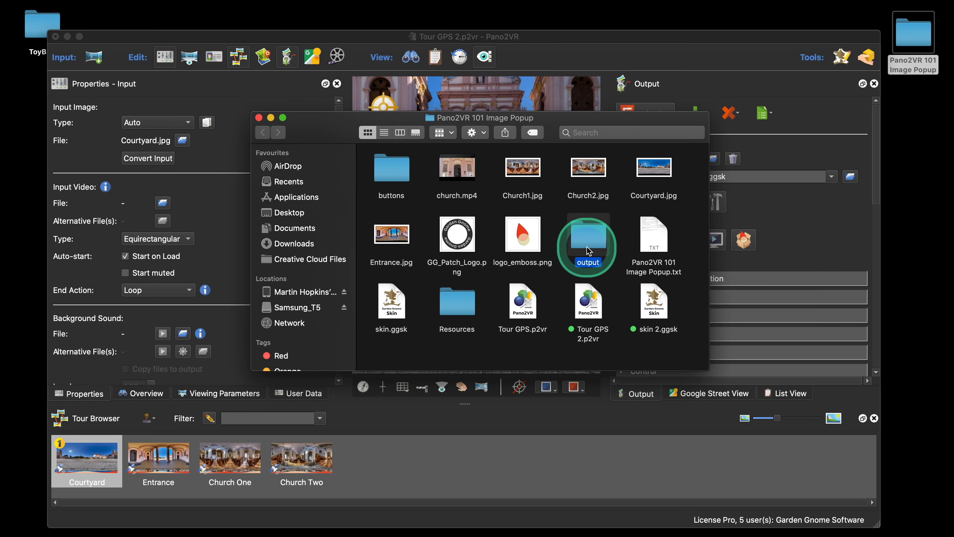
double_click(587, 242)
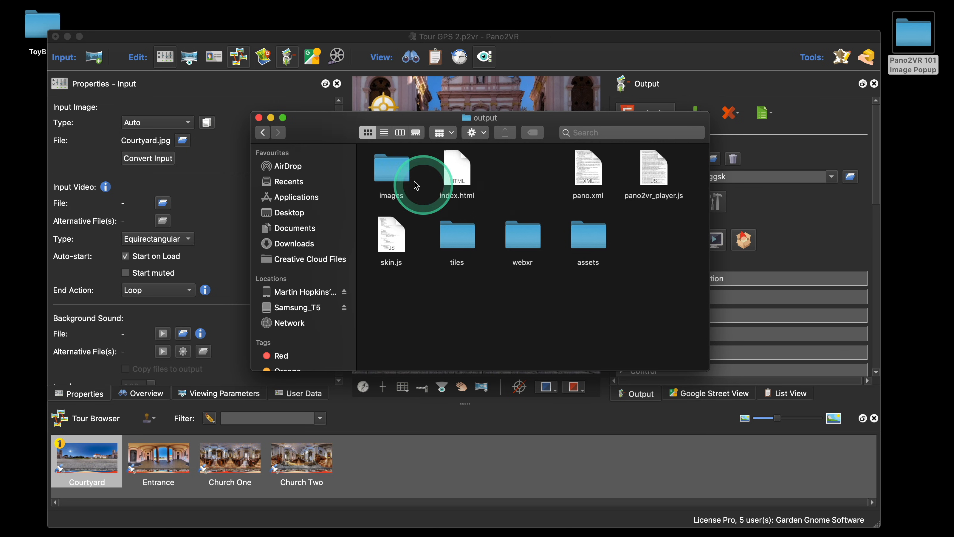
left_click(259, 117)
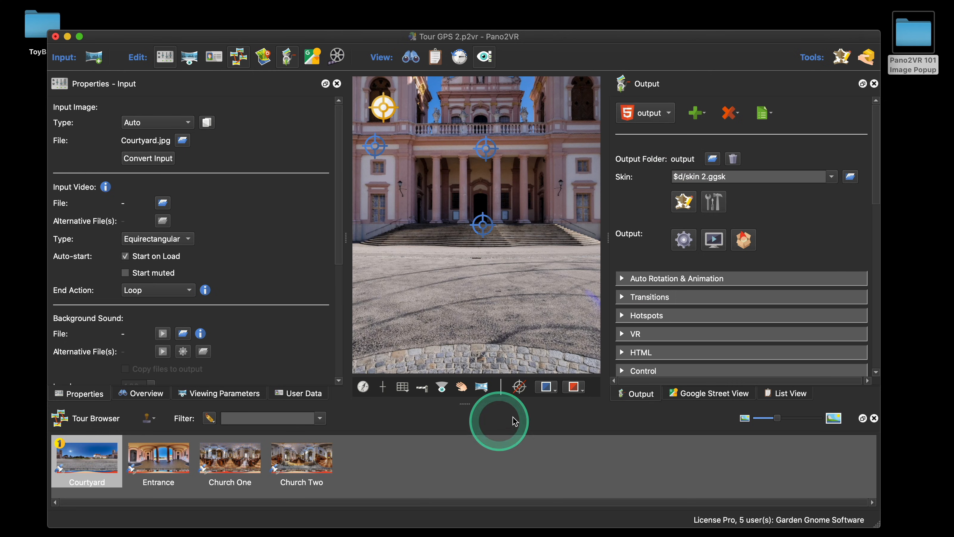
Step: Open the output folder in Finder and move everything except the tiles folder to the bin, then close the window
left_click(684, 162)
left_click(714, 184)
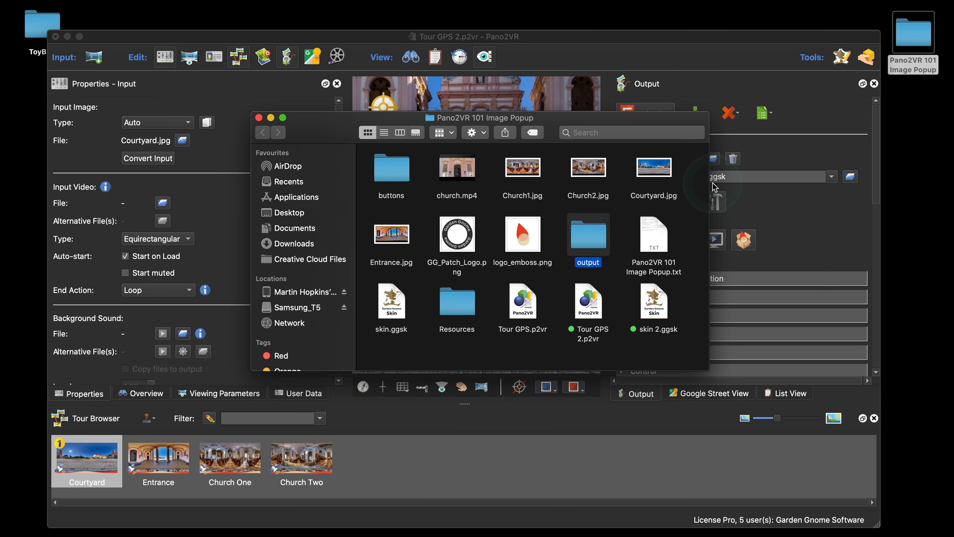
double_click(593, 239)
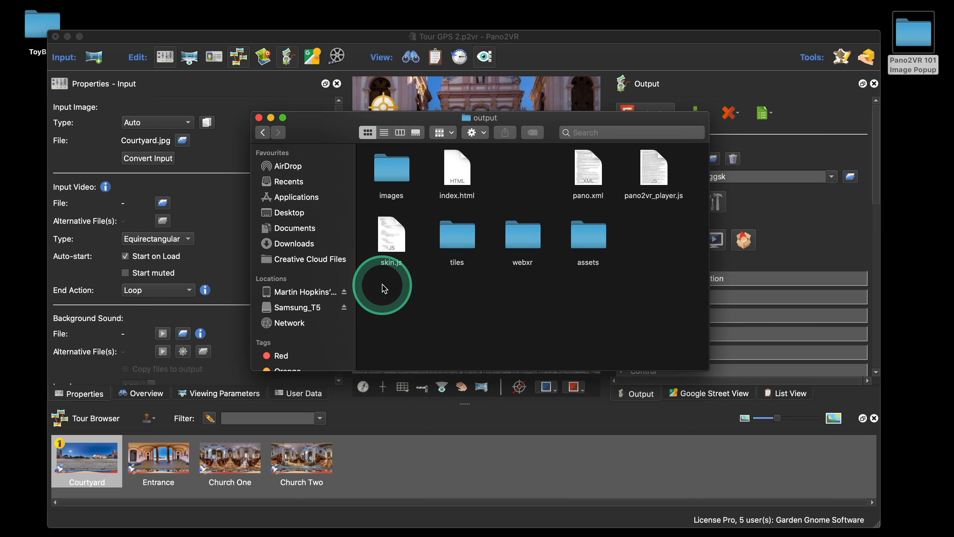
left_click_drag(385, 289, 409, 166)
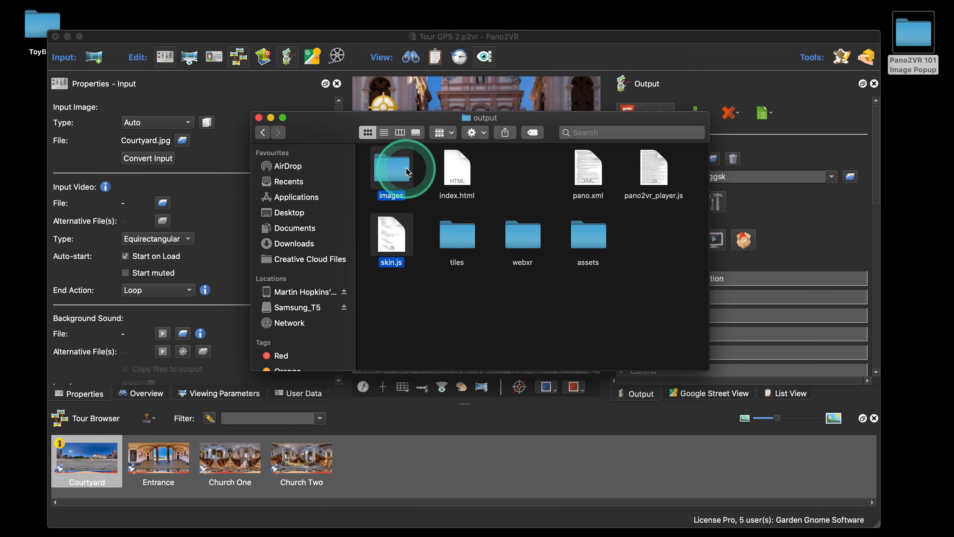
left_click(458, 171, "super")
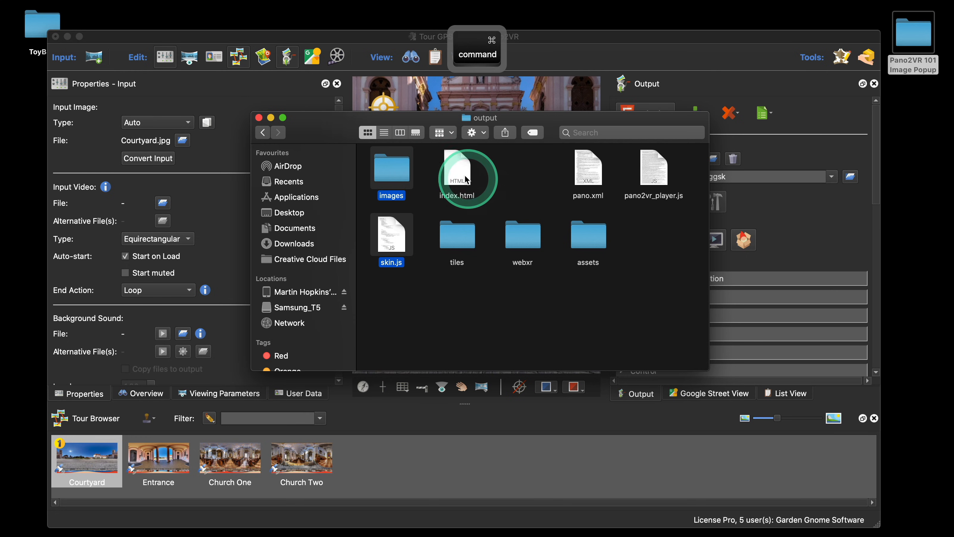
left_click(586, 171, "super")
left_click(646, 182, "super")
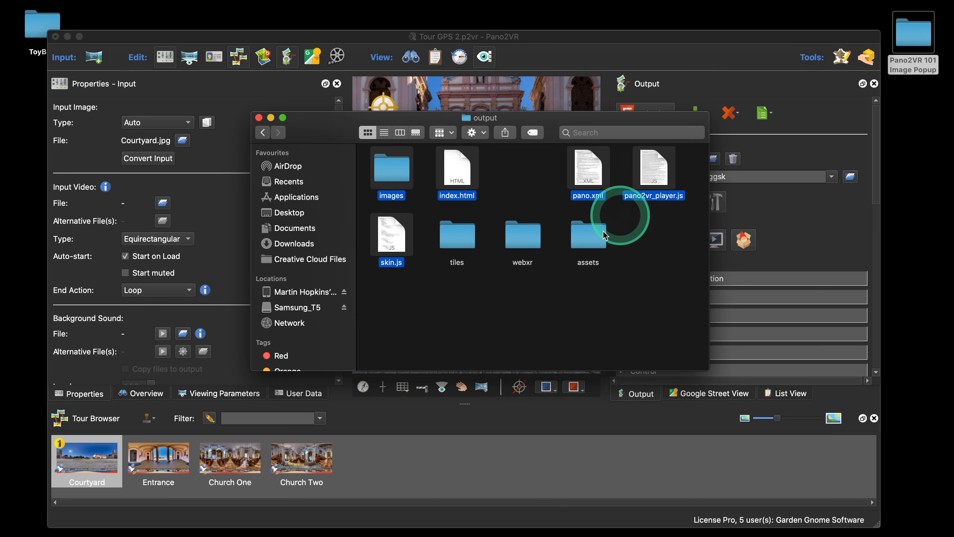
left_click(595, 242, "super")
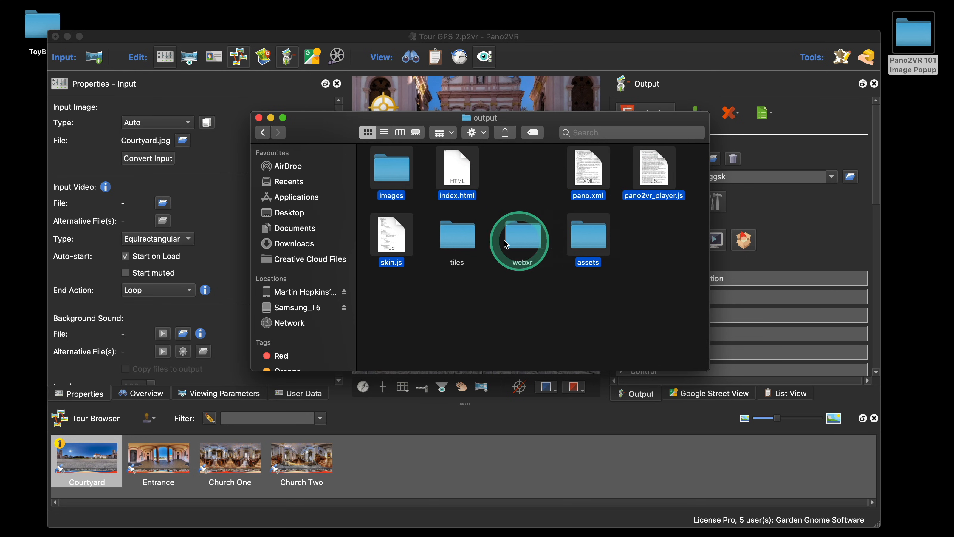
left_click(529, 242, "super")
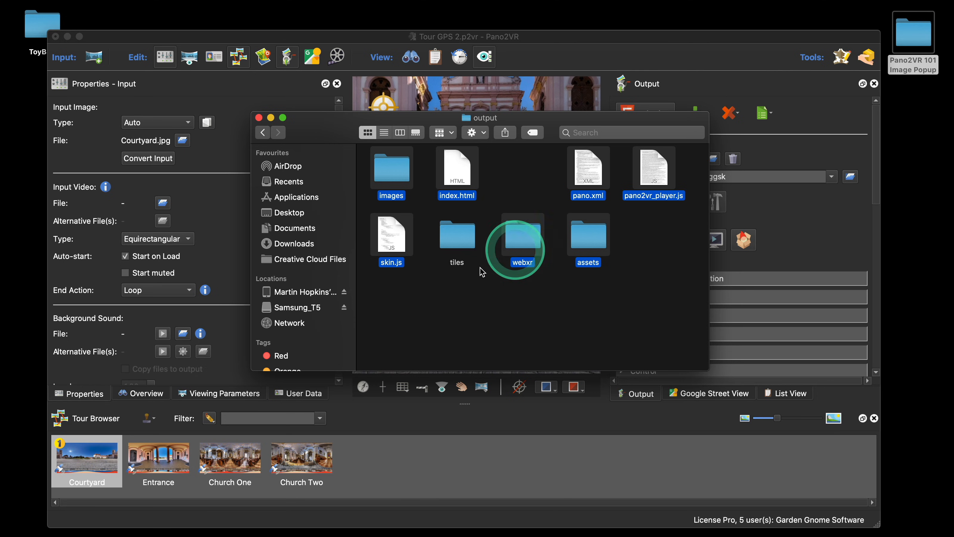
left_click(460, 267, "super")
right_click(523, 243)
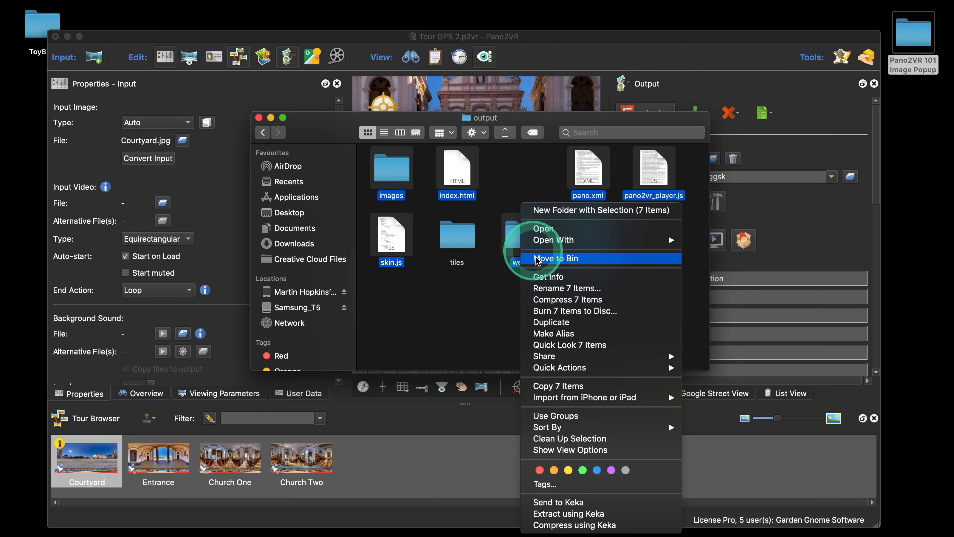
left_click(544, 259)
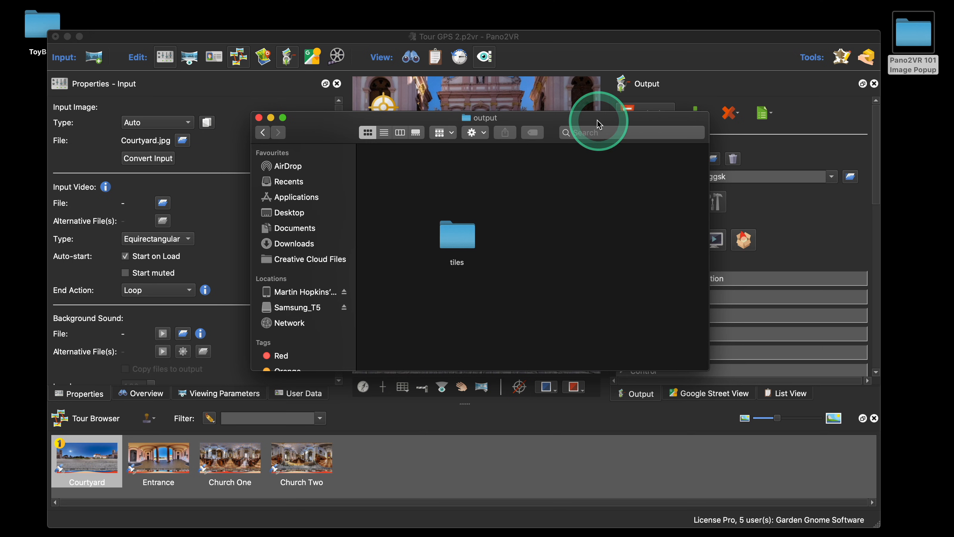
left_click(260, 118)
Step: Regenerate the tour output and view the result in the browser preview
left_click(683, 243)
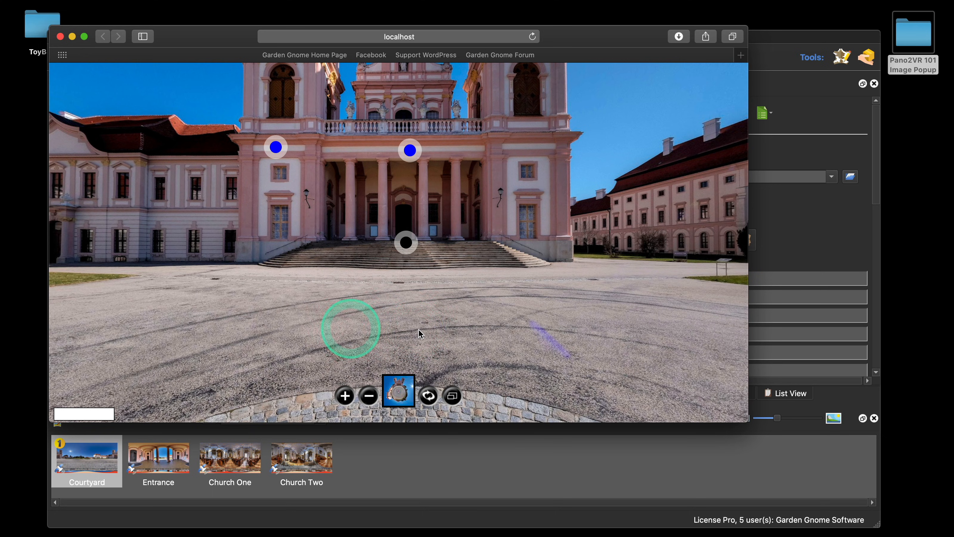
left_click_drag(421, 332, 442, 319)
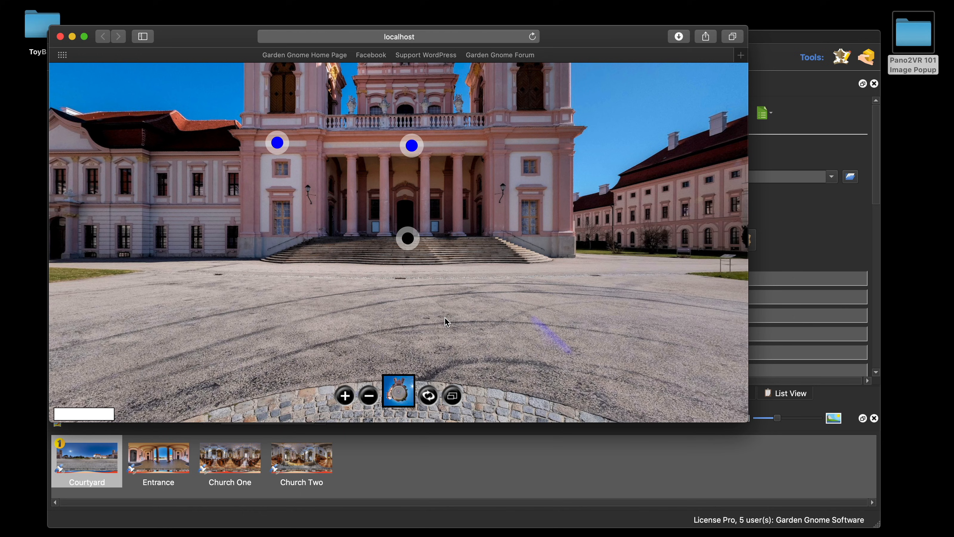
left_click(670, 214)
left_click_drag(661, 38, 541, 54)
left_click(734, 160)
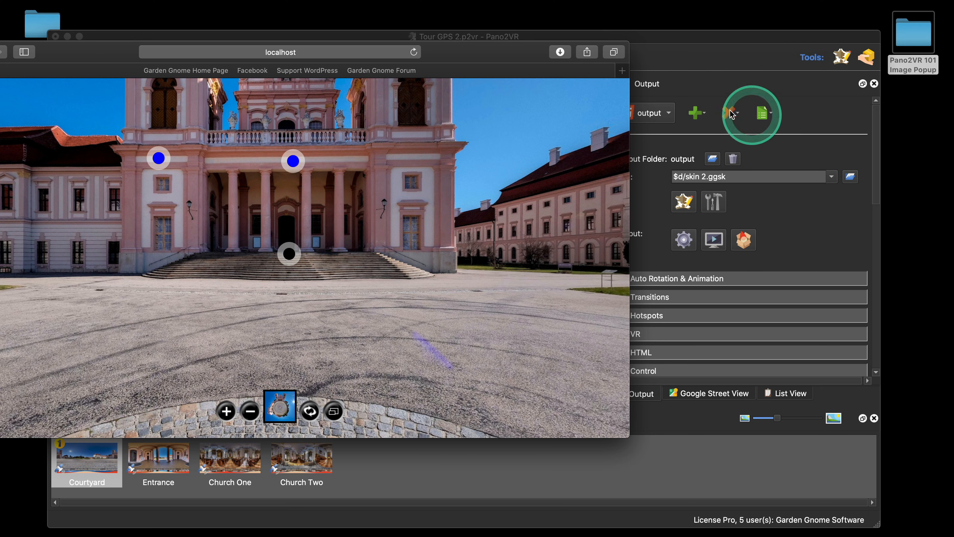
left_click_drag(504, 51, 710, 60)
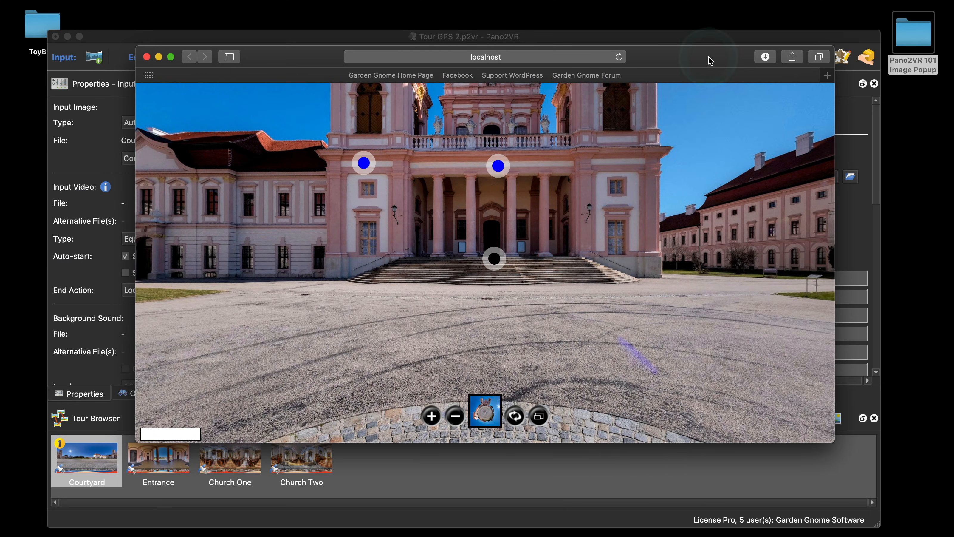